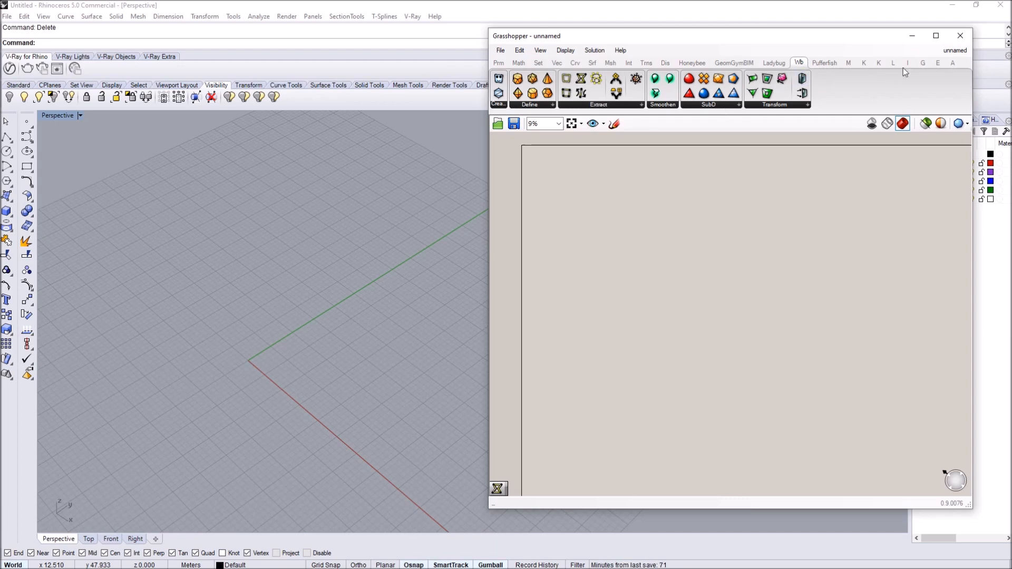
- Show the LunchBox components with the Panels and Structure groups in Grasshopper
left_click(799, 63)
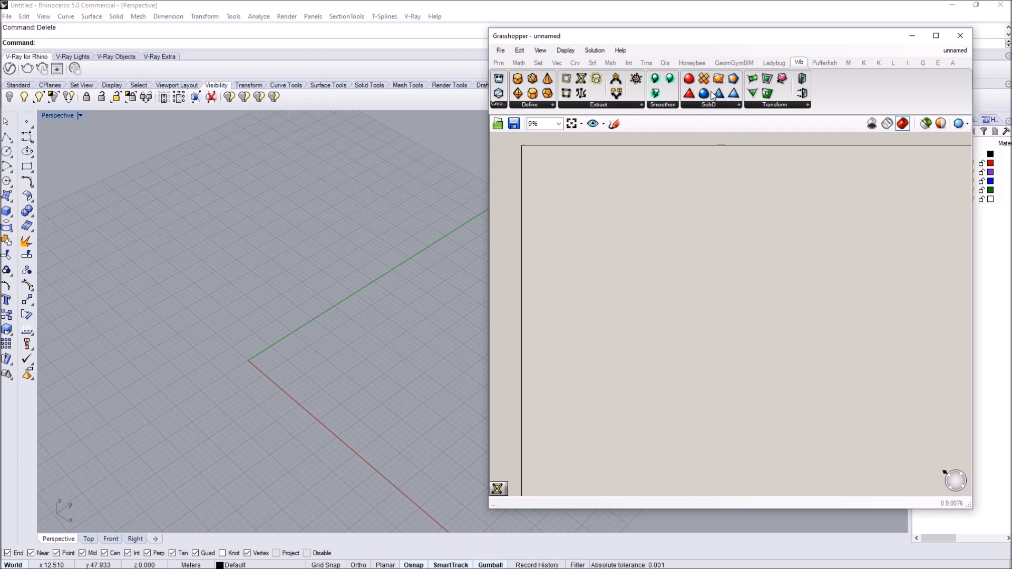
left_click(892, 63)
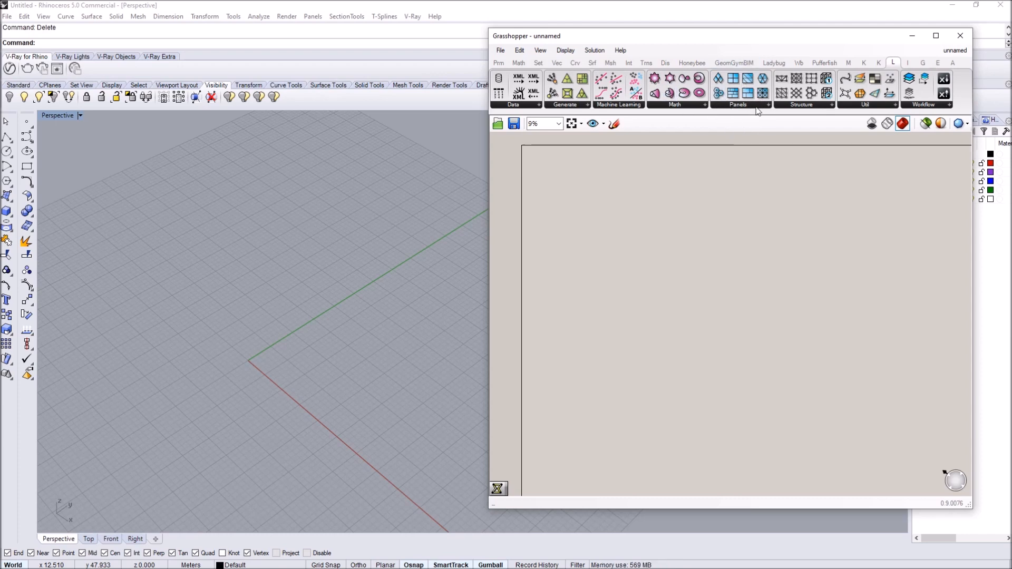
mouse_move(371, 315)
right_mouse_down()
mouse_move(374, 302)
mouse_move(369, 319)
right_mouse_up()
scroll(373, 302, "down", 5)
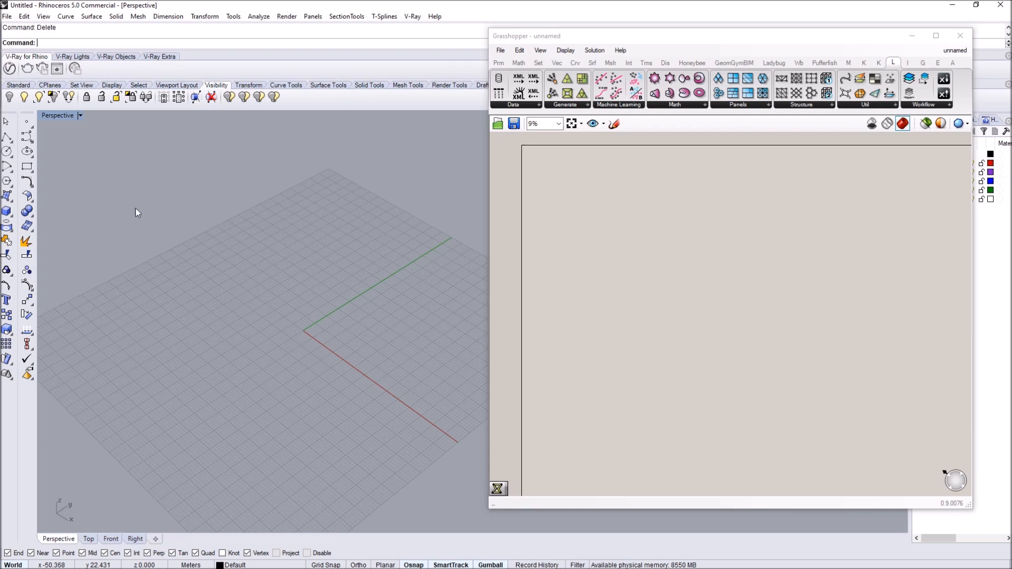
- Draw a rectangle on the ground grid near the origin
left_click(27, 166)
left_click(303, 359)
key("Escape")
- Set the Perspective viewport to Wireframe and delete all existing curves
left_click(80, 115)
left_click(111, 95)
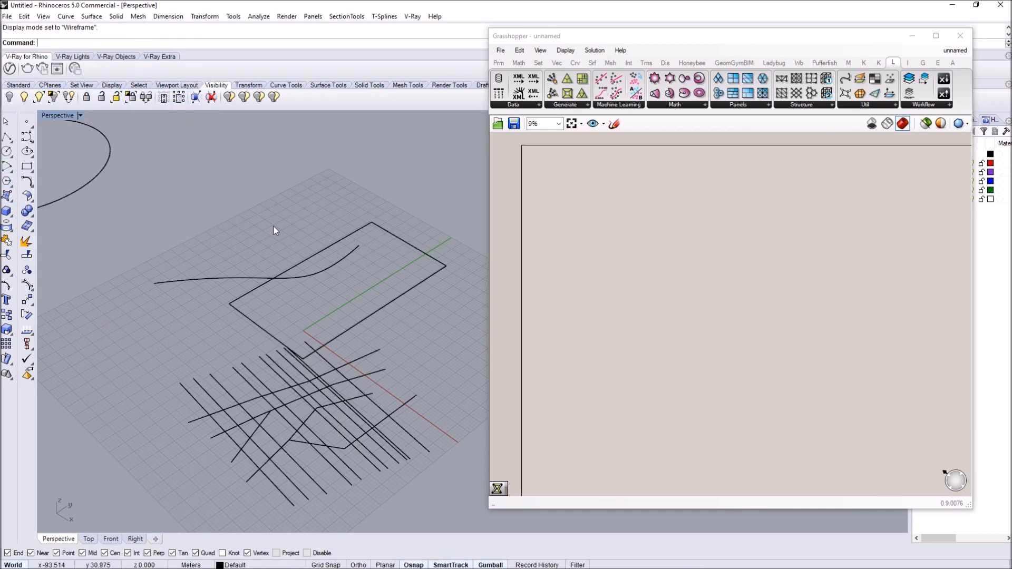
scroll(368, 376, "down", 9)
left_click_drag(411, 440, 159, 131)
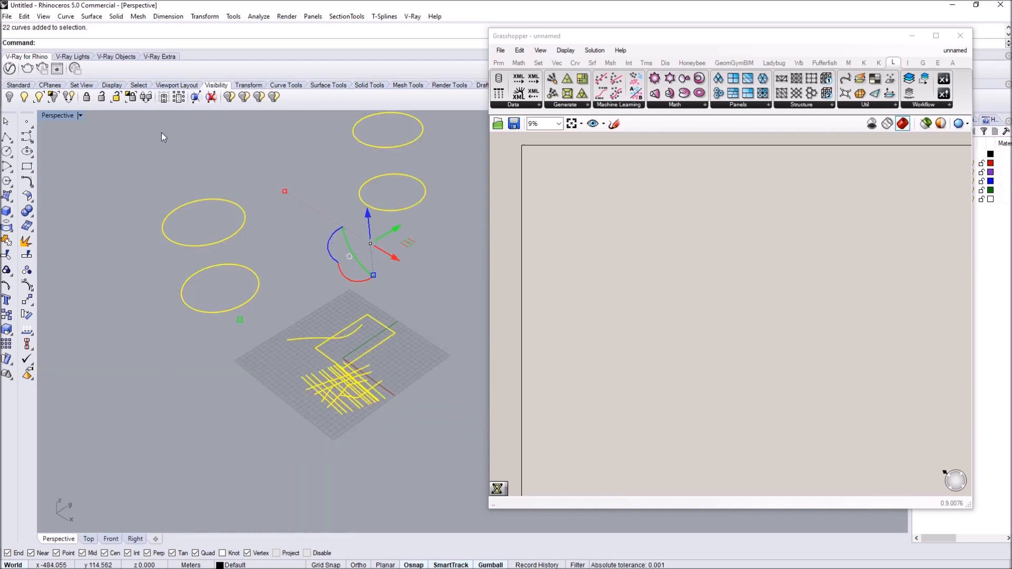
key("Delete")
- Draw a corner-to-corner rectangle on the ground grid beside the origin
scroll(332, 374, "up", 5)
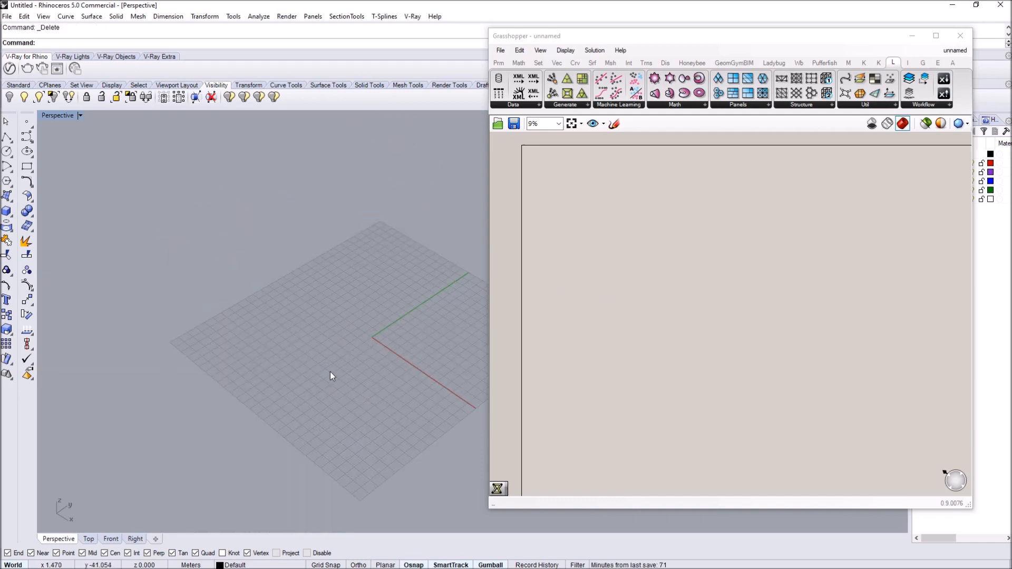
left_click(27, 166)
left_click(309, 362)
left_click(342, 233)
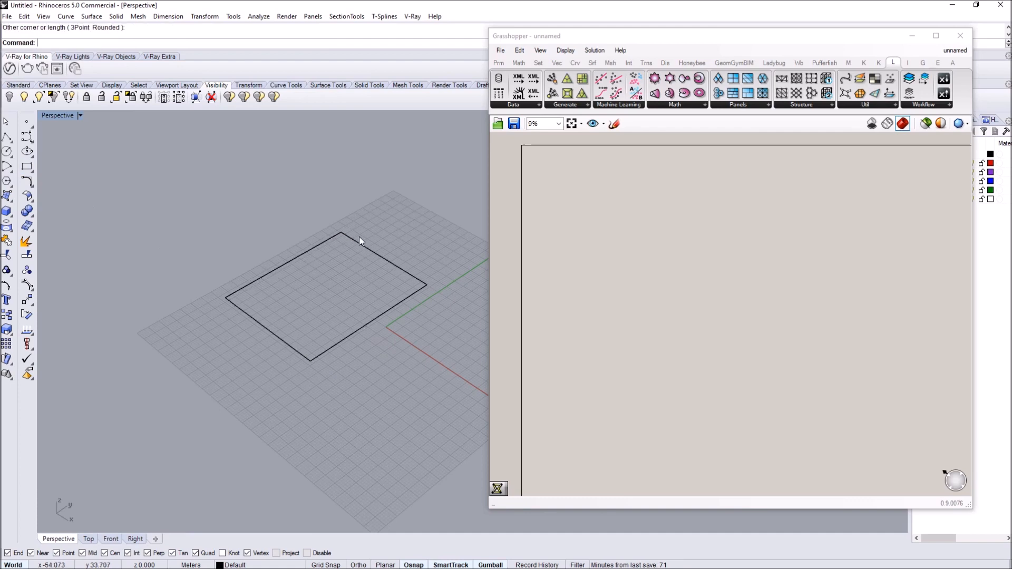
- Create a planar surface from the rectangle with PlanarSrf
scroll(385, 249, "up", 2)
scroll(375, 249, "up", 2)
left_click(374, 260)
type("PlanarSrf")
key("Return")
- Add a Surface parameter to the empty Grasshopper canvas
left_click(596, 228)
double_click(596, 228)
type("surf")
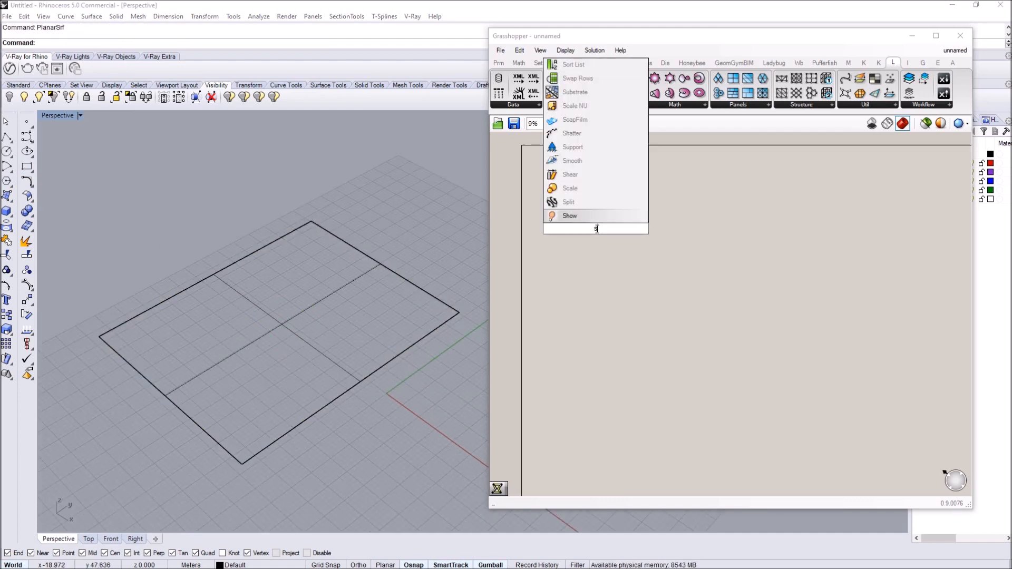
left_click(588, 202)
scroll(602, 233, "up", 6)
scroll(584, 221, "up", 5)
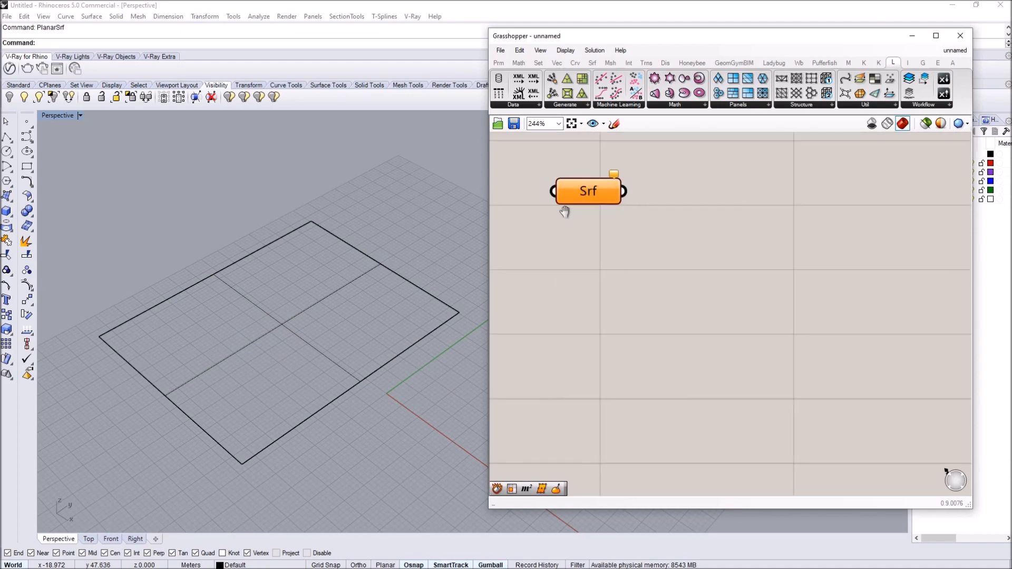
- Reference the planar rectangular surface in the Surface parameter
right_click(587, 211)
left_click(616, 378)
left_click(261, 297)
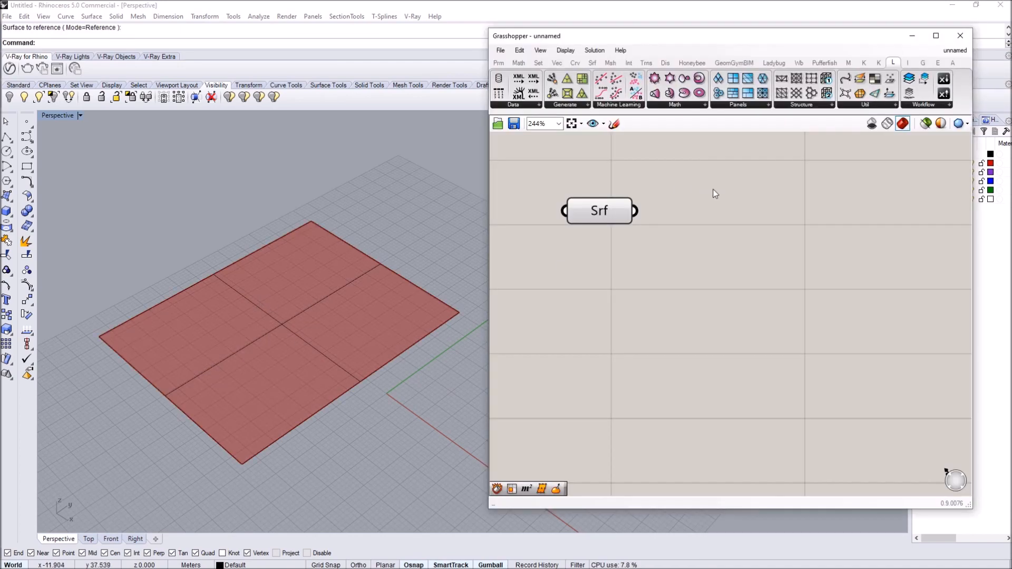
- Add a Diamond Panels component and feed the Surface parameter into its Srf input
left_click(736, 106)
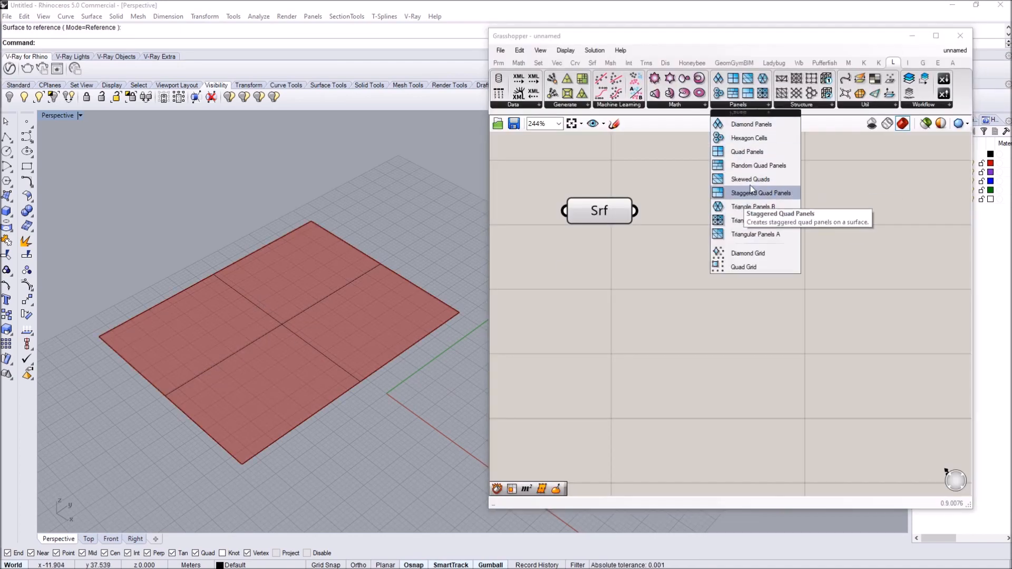
left_click(751, 123)
left_click(745, 232)
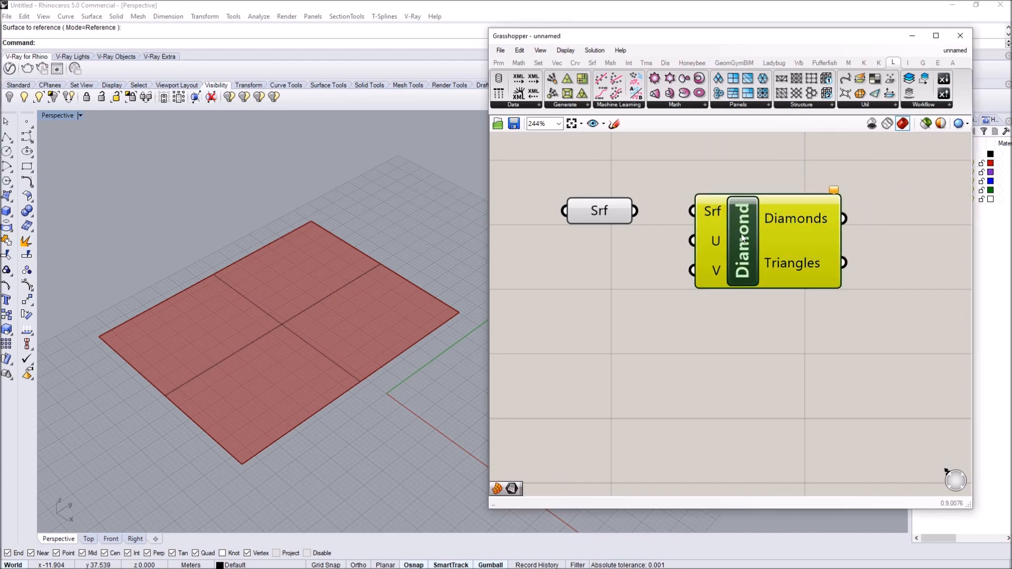
left_click_drag(635, 210, 722, 211)
left_click_drag(785, 216, 834, 217)
left_click(648, 296)
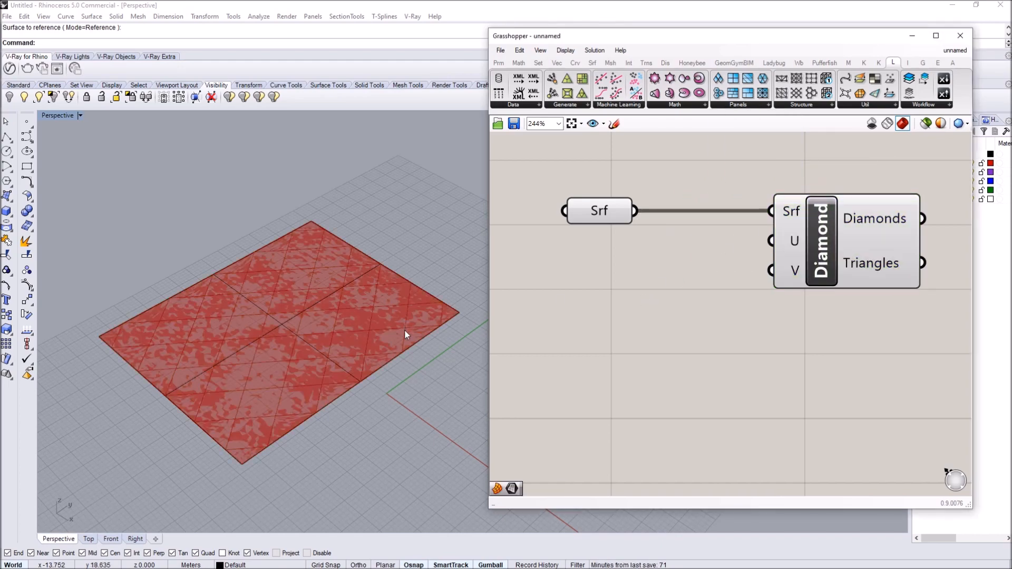
- Hide the original planar surface and its rectangle curve in Rhino so only the panel preview remains
scroll(404, 325, "down", 4)
left_click(337, 338)
key("ctrl+h")
scroll(369, 309, "up", 3)
scroll(369, 308, "down", 1)
left_click(345, 312)
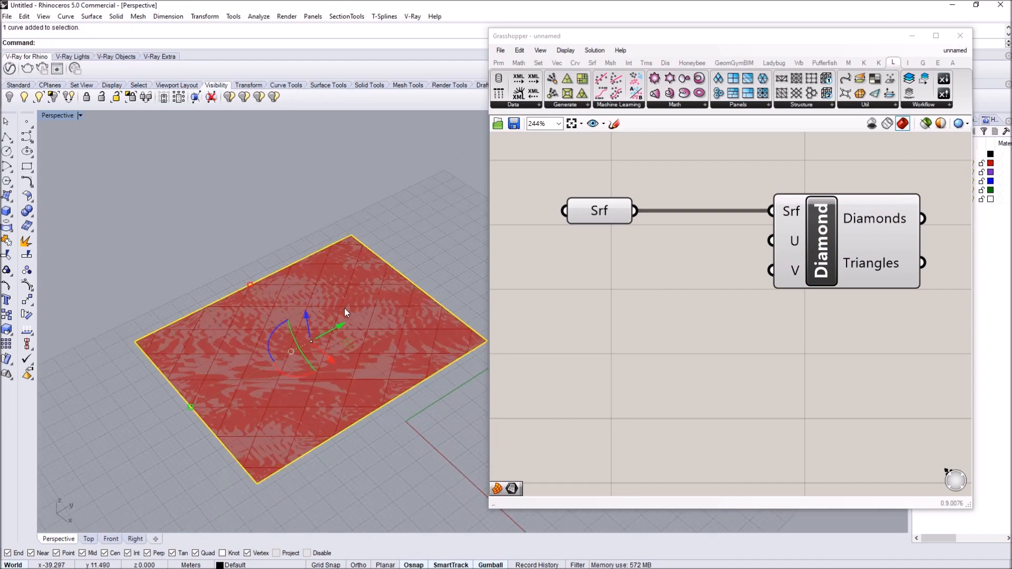
key("Return")
right_click_drag(345, 310, 359, 329)
- Add a second Surface parameter and connect the Diamonds output to it
right_click_drag(873, 222, 750, 202)
mouse_move(792, 202)
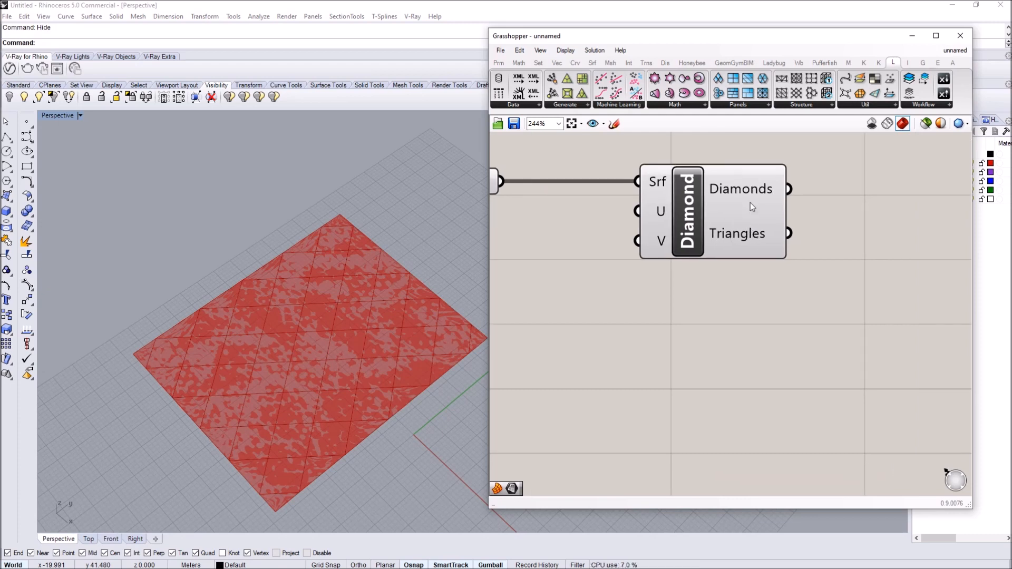
type("SrfSrf")
double_click(857, 198)
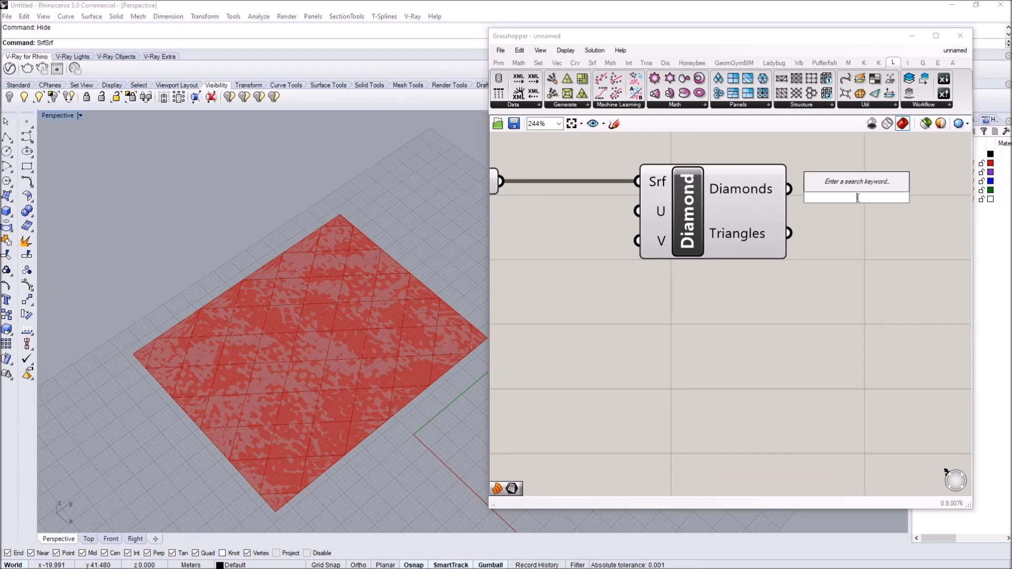
type("srf")
left_click(834, 170)
left_click_drag(789, 188, 856, 194)
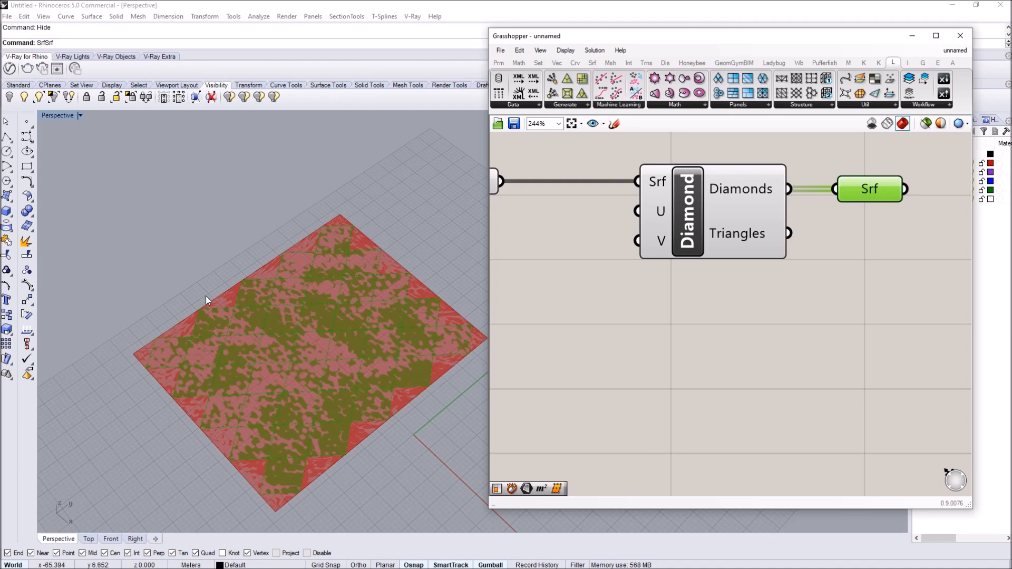
- Replace the second Surface parameter's source with the Triangles output and space the two components apart
left_click_drag(763, 243, 719, 237)
left_click_drag(745, 227, 834, 188)
left_click_drag(853, 186, 832, 202)
left_click(785, 274)
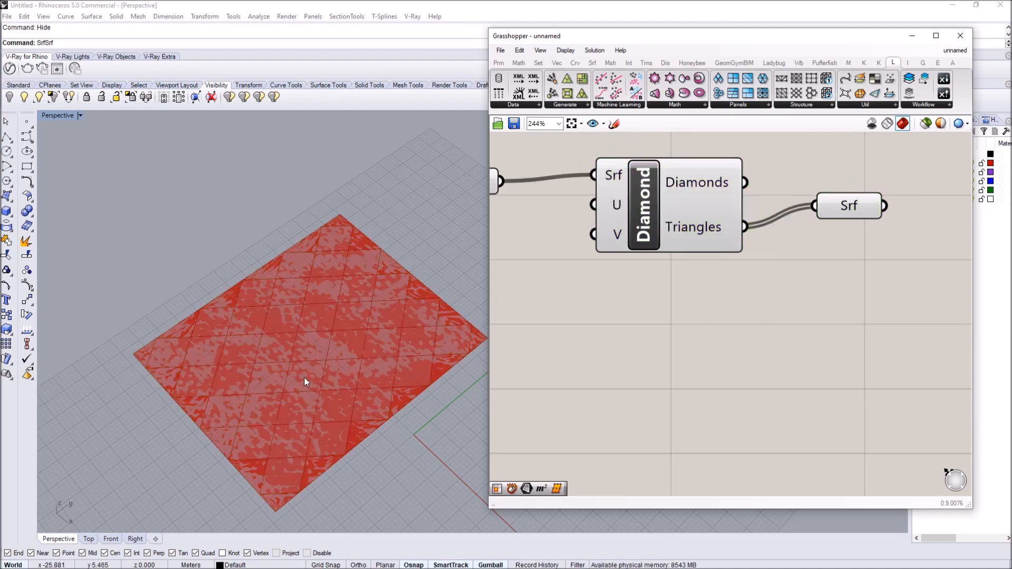
- Draw a circle on the ground grid beside the panelled rectangle
right_click_drag(357, 350, 217, 336)
scroll(223, 337, "down", 10)
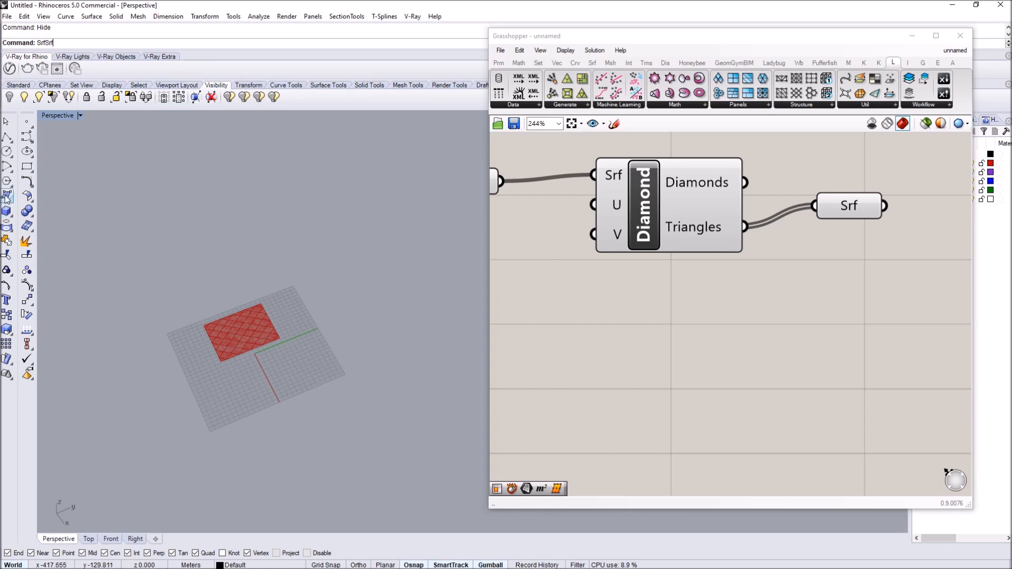
left_click(6, 151)
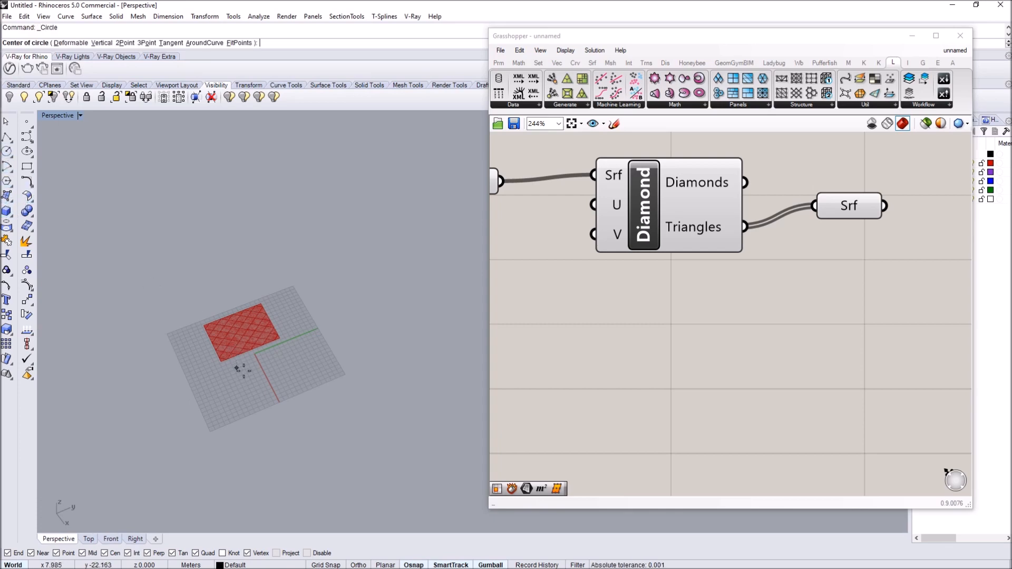
scroll(248, 374, "up", 3)
left_click(282, 398)
left_click(317, 399)
- Copy the circle vertically to a position above the original
type("copy")
key("Return")
left_click(78, 44)
left_click(383, 411)
left_click(365, 301)
right_click(327, 371)
right_click_drag(328, 372, 374, 370)
left_click(374, 372)
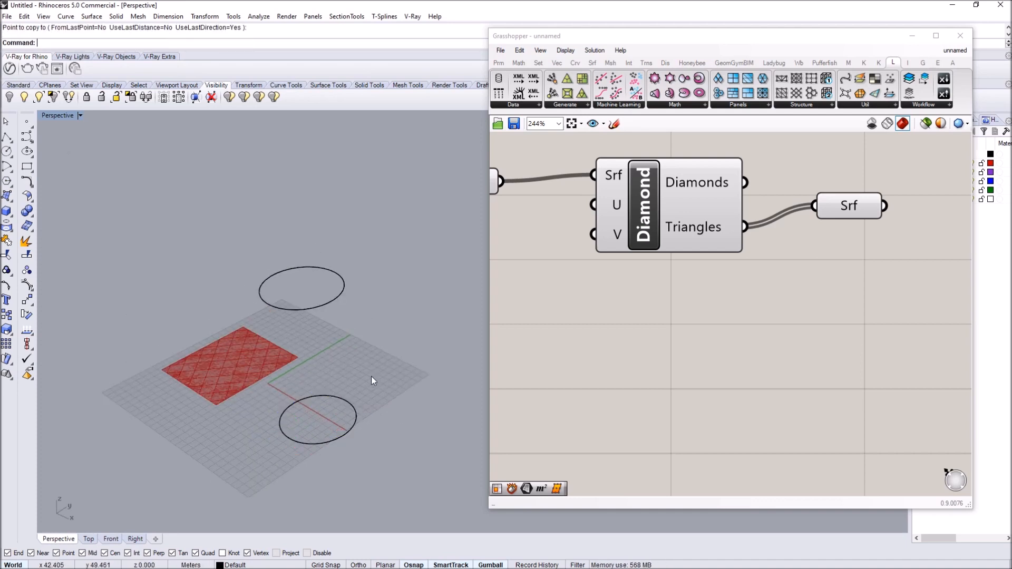
- Loft the two circles into a cylindrical surface with the default loft options
type("loft")
key("Return")
left_click_drag(395, 485, 300, 254)
key("Return")
key("Return")
key("Return")
- Reference the lofted cylinder in the Surface parameter that feeds Diamond Panels
right_click_drag(344, 370, 355, 368)
left_click(354, 368)
right_click_drag(527, 192, 588, 206)
right_click(517, 199)
left_click(561, 363)
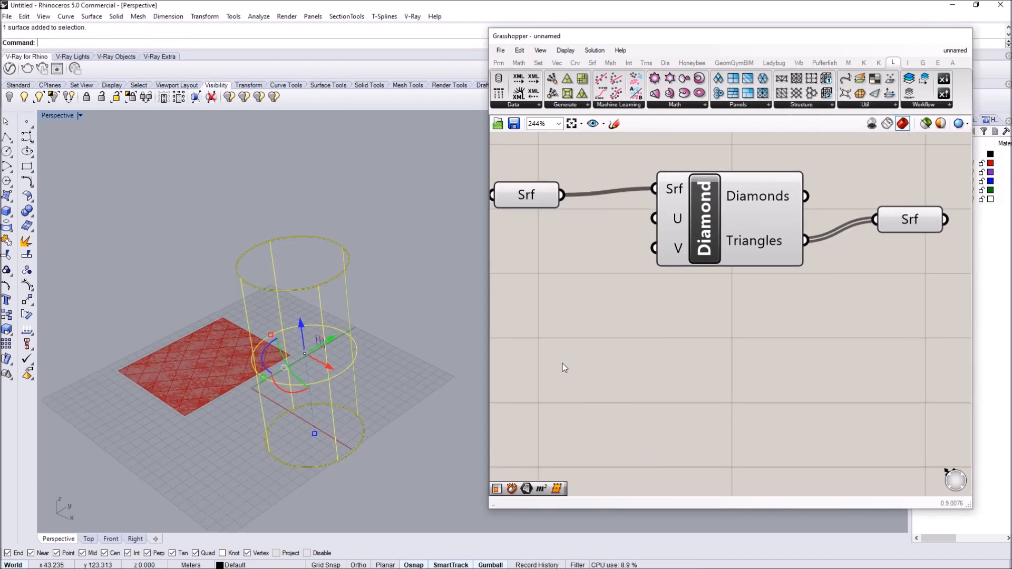
- Hide the original lofted cylinder surface in Rhino
right_click_drag(410, 331, 356, 336)
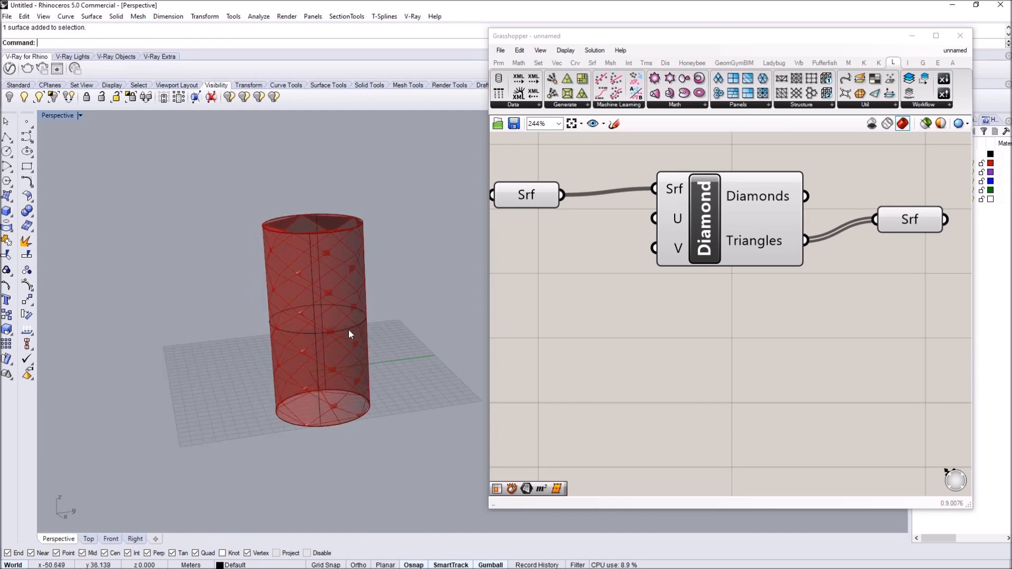
type("hide")
key("Return")
- Connect the Diamonds output to the second Surface parameter and bake the diamond panels into Rhino
right_click_drag(346, 334, 479, 289)
right_click_drag(854, 269, 714, 265)
left_click_drag(665, 193, 734, 216)
right_click(756, 214)
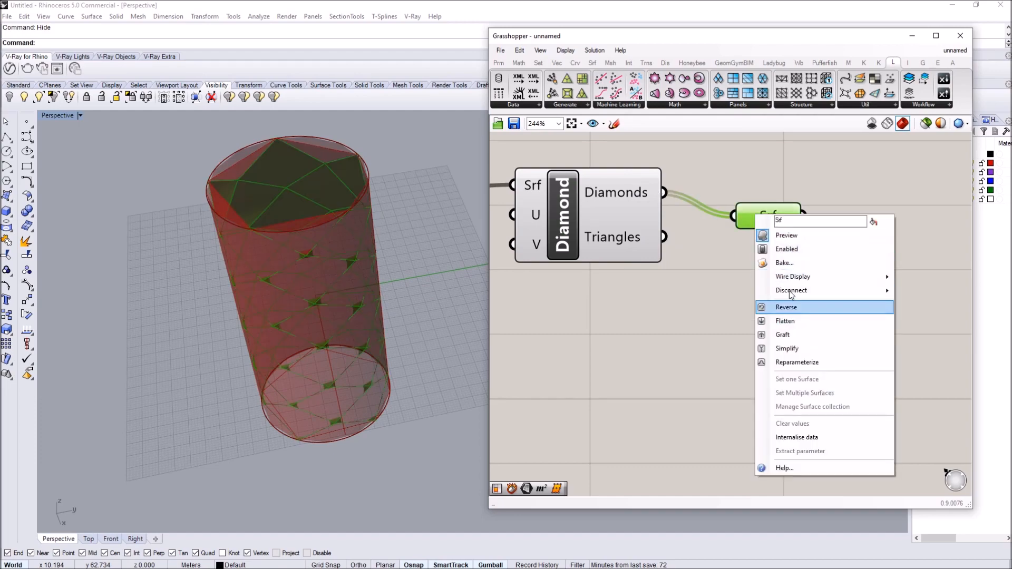
left_click(785, 263)
left_click(787, 362)
- Move the baked diamond panels together with the two circles along the Y axis, clear of the preview cylinder
scroll(371, 396, "down", 5)
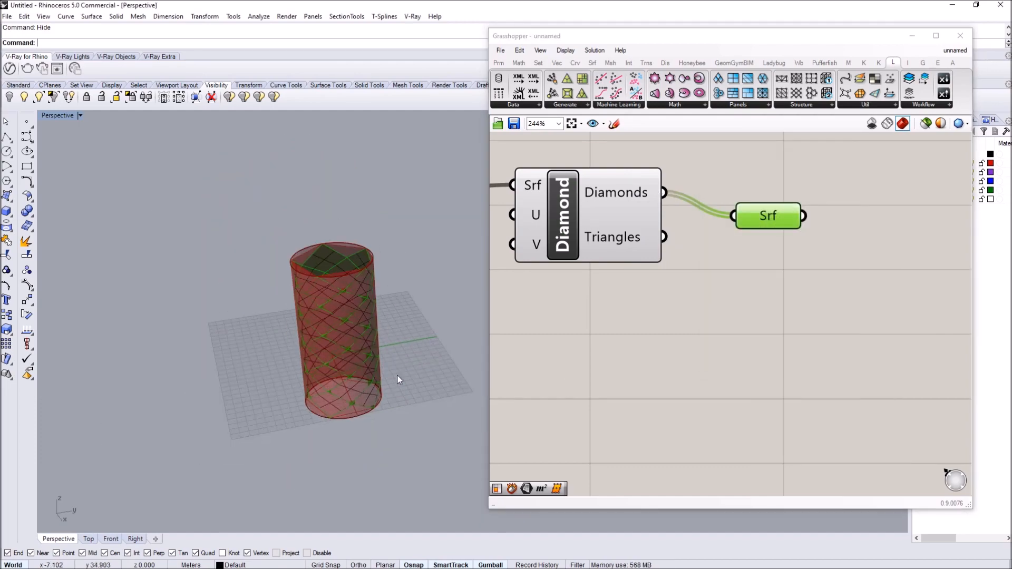
right_click_drag(397, 376, 390, 360)
left_click_drag(201, 176, 405, 480)
scroll(398, 389, "down", 8)
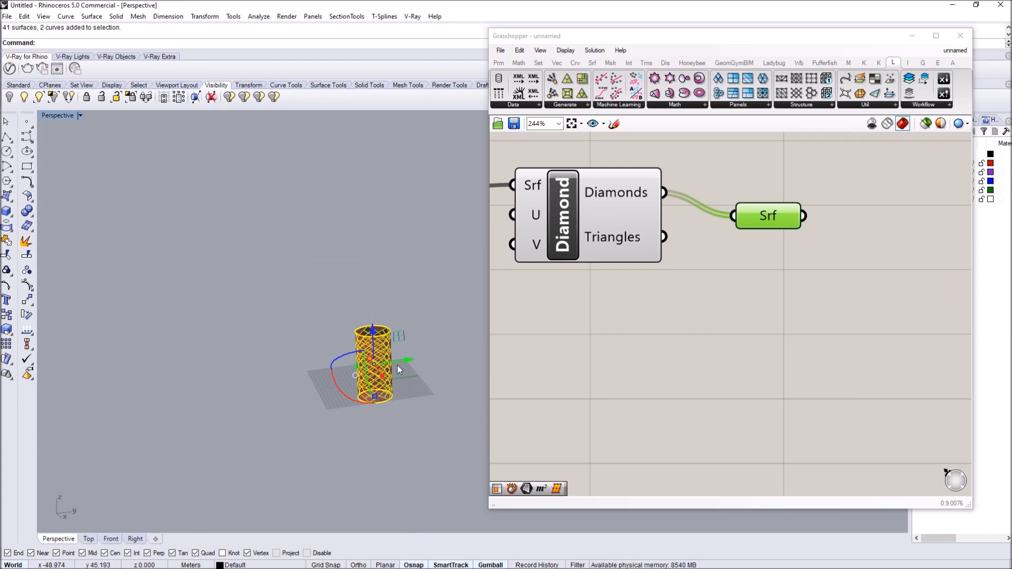
left_click_drag(397, 365, 302, 387)
left_click(194, 373)
- Switch the Perspective viewport to a shaded display mode
scroll(203, 312, "up", 5)
left_click(59, 116)
left_click(136, 103)
- Examine the baked diamond panels from several angles and compare them with the previewed cylinder
right_click_drag(224, 395, 315, 380)
scroll(352, 269, "up", 5)
right_click_drag(253, 330, 311, 323)
scroll(338, 325, "down", 6)
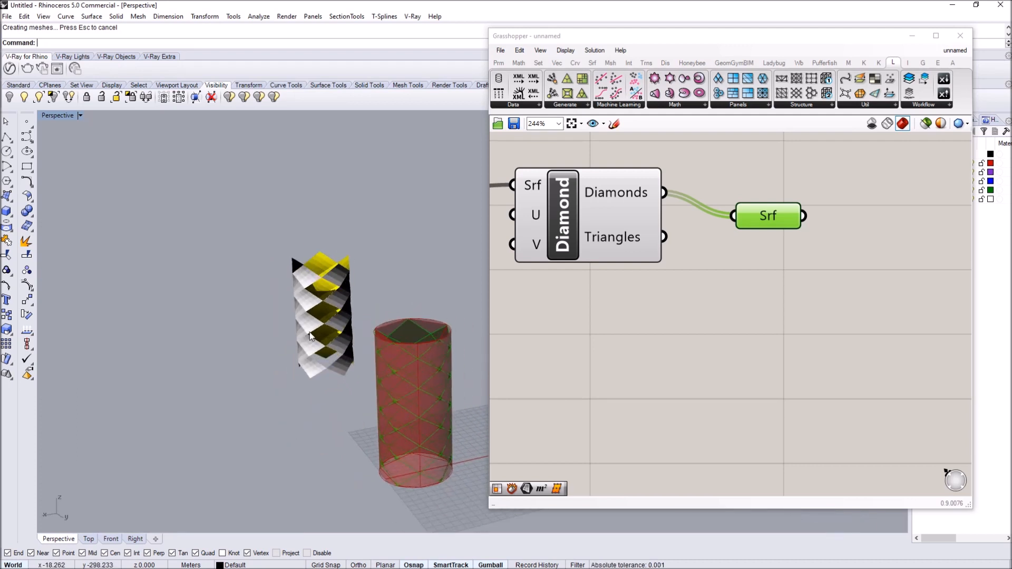
right_click_drag(326, 357, 338, 296)
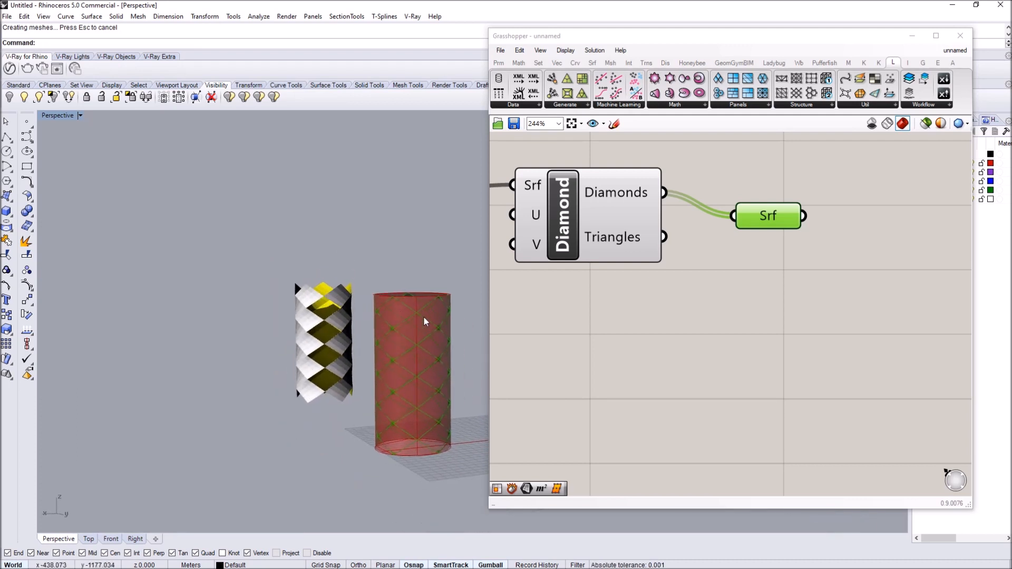
right_click_drag(423, 306, 419, 381)
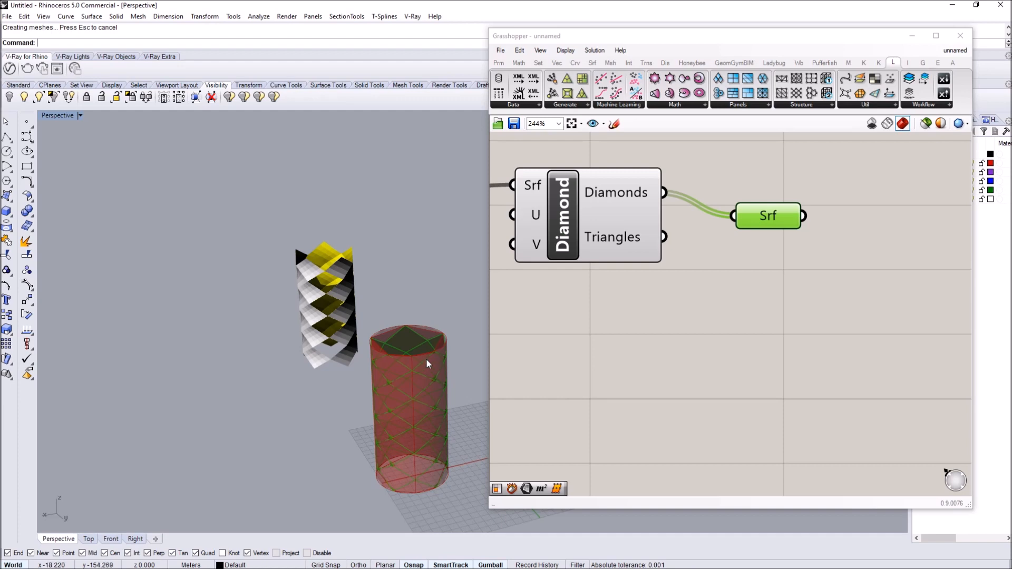
mouse_move(409, 357)
right_mouse_down()
mouse_move(428, 348)
mouse_move(412, 348)
mouse_move(422, 362)
right_mouse_up()
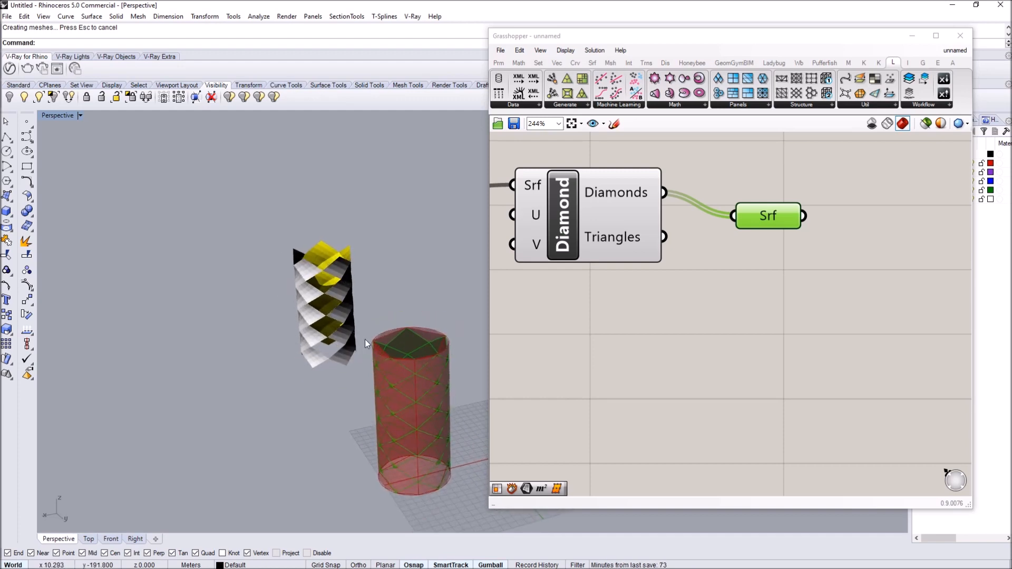
right_click_drag(403, 368, 404, 342)
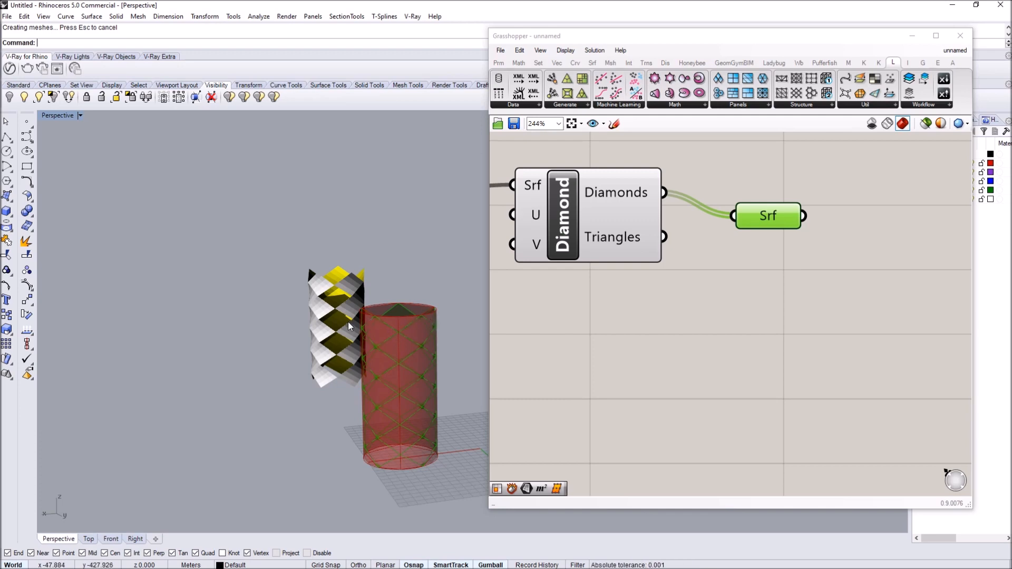
scroll(295, 288, "up", 5)
scroll(284, 279, "up", 3)
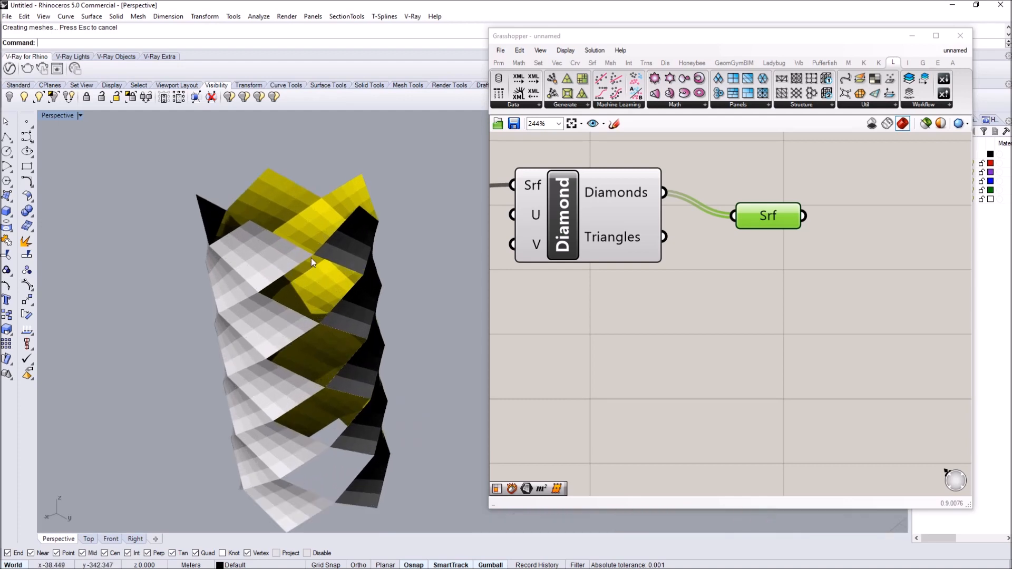
scroll(322, 293, "down", 5)
scroll(317, 327, "up", 4)
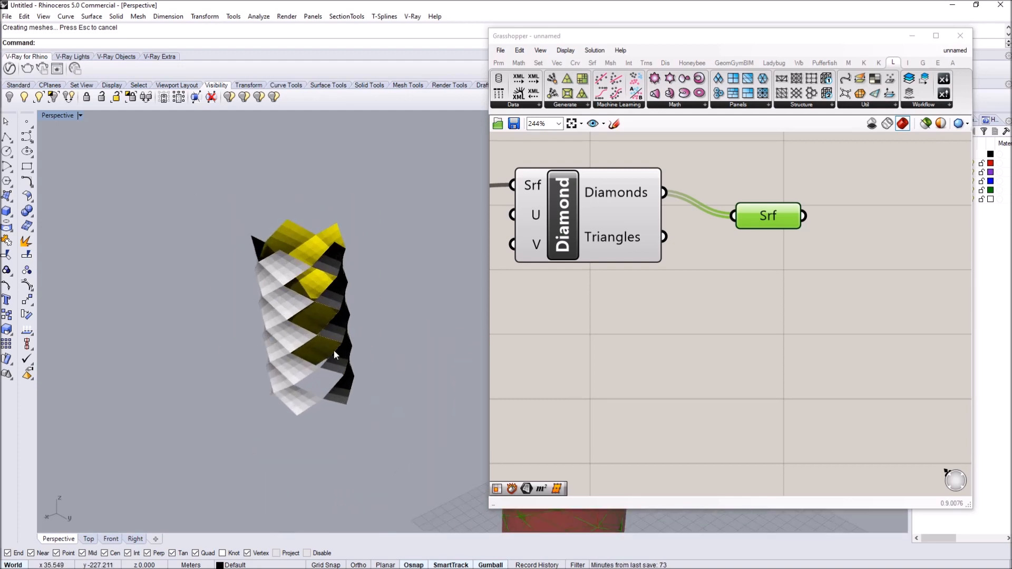
scroll(369, 343, "down", 5)
scroll(407, 330, "up", 3)
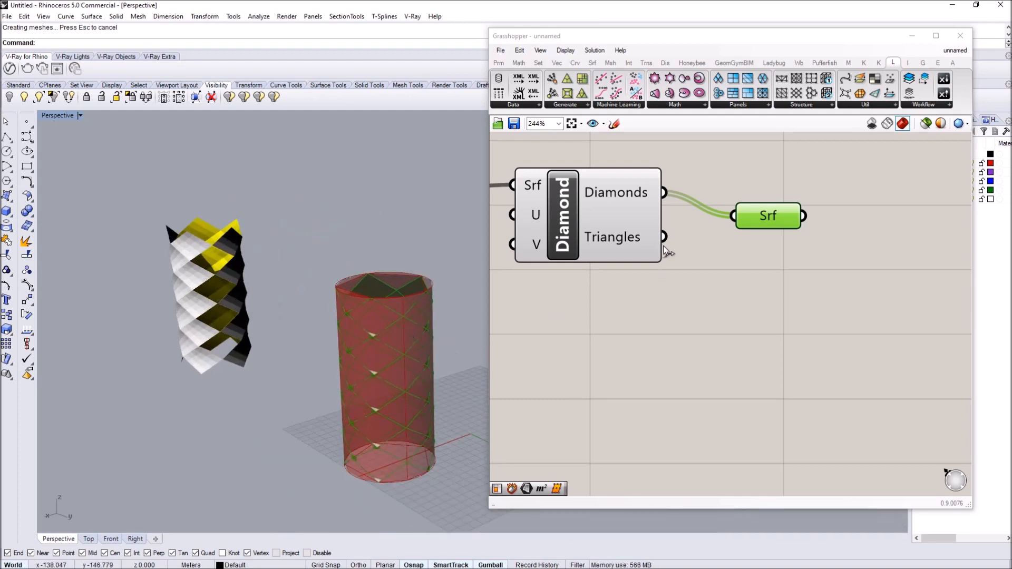
- Connect the Triangles output to the second Surface parameter in place of Diamonds and bake the triangle panels into Rhino
left_click_drag(663, 237, 735, 216)
right_click(744, 217)
left_click(792, 263)
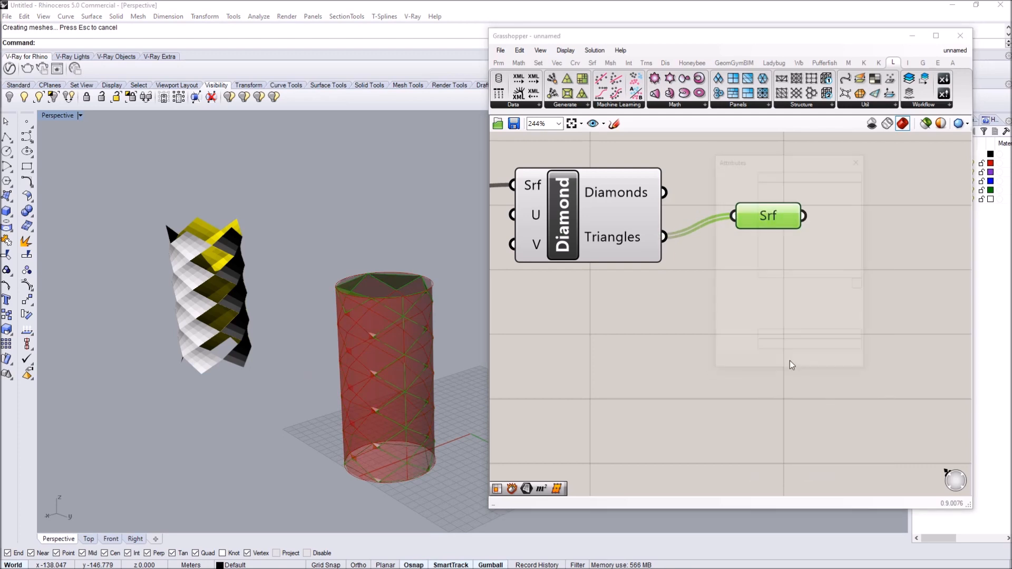
left_click(792, 364)
- Move the baked triangle panels along the Y axis to stand between the baked diamond panels and the preview cylinder
right_click_drag(342, 445, 371, 418)
scroll(387, 390, "down", 5)
left_click_drag(444, 517, 338, 314)
scroll(371, 388, "up", 5)
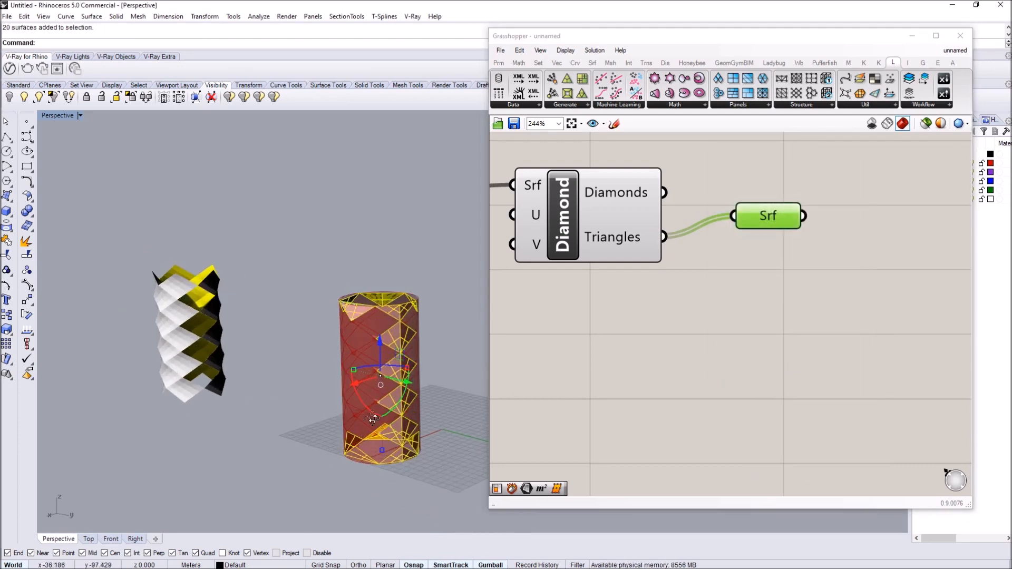
right_click_drag(371, 388, 405, 398)
left_click_drag(404, 398, 293, 356)
scroll(192, 322, "up", 5)
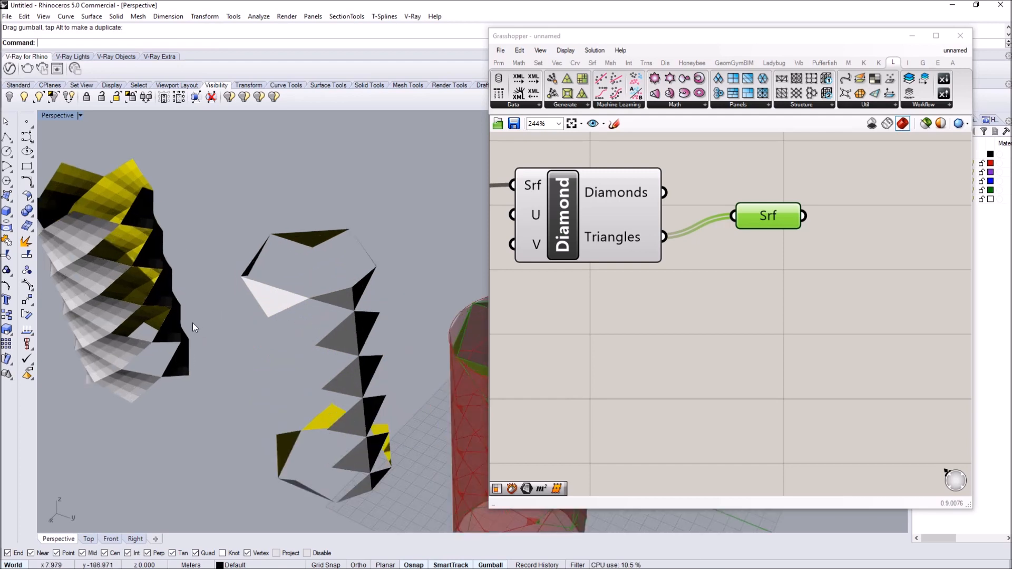
right_click_drag(212, 302, 153, 345)
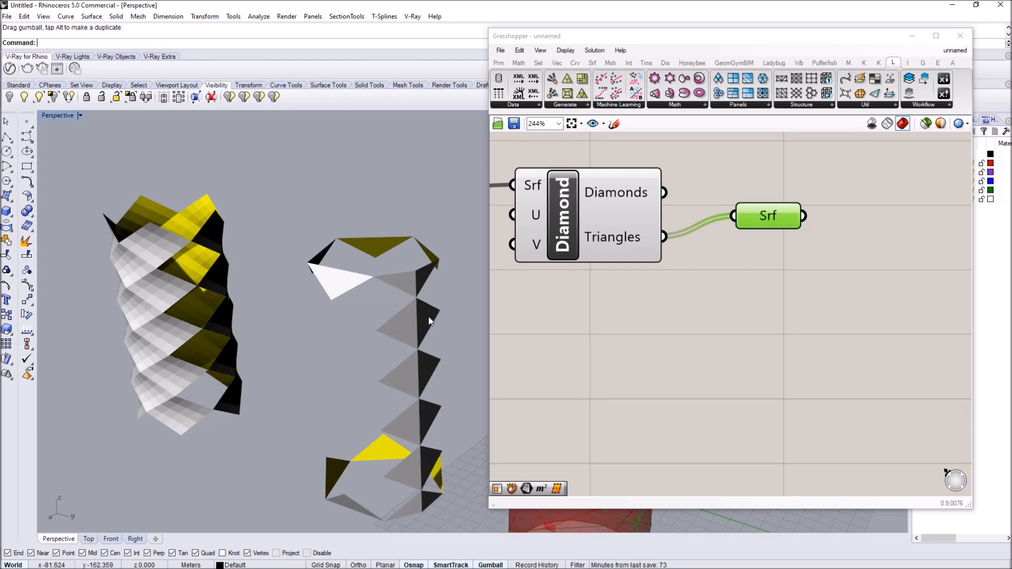
- Delete the baked diamond and triangle panels together with the circles beside the preview cylinder
scroll(224, 306, "down", 3)
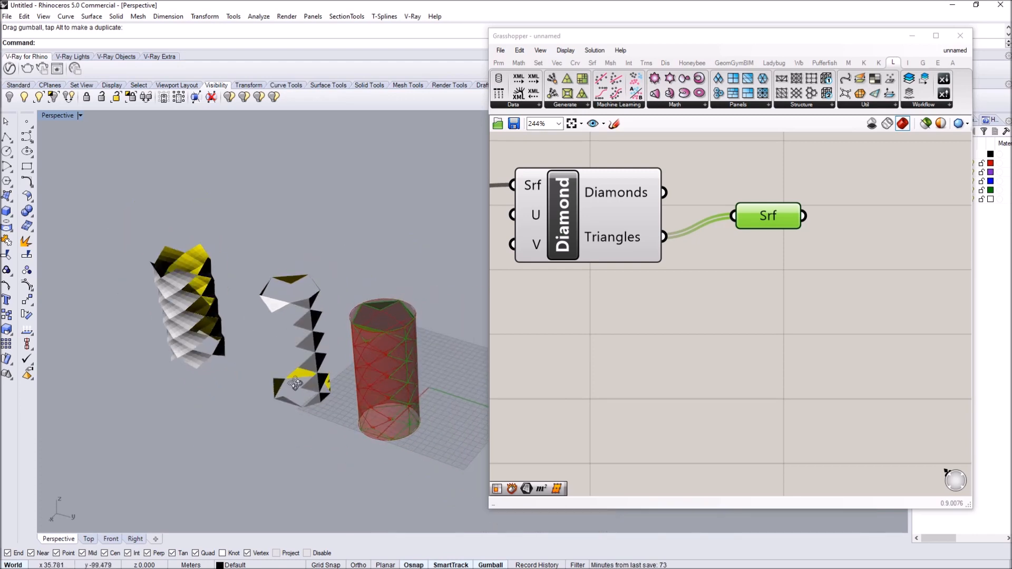
scroll(296, 383, "down", 2)
left_click_drag(334, 422, 131, 239)
key("Delete")
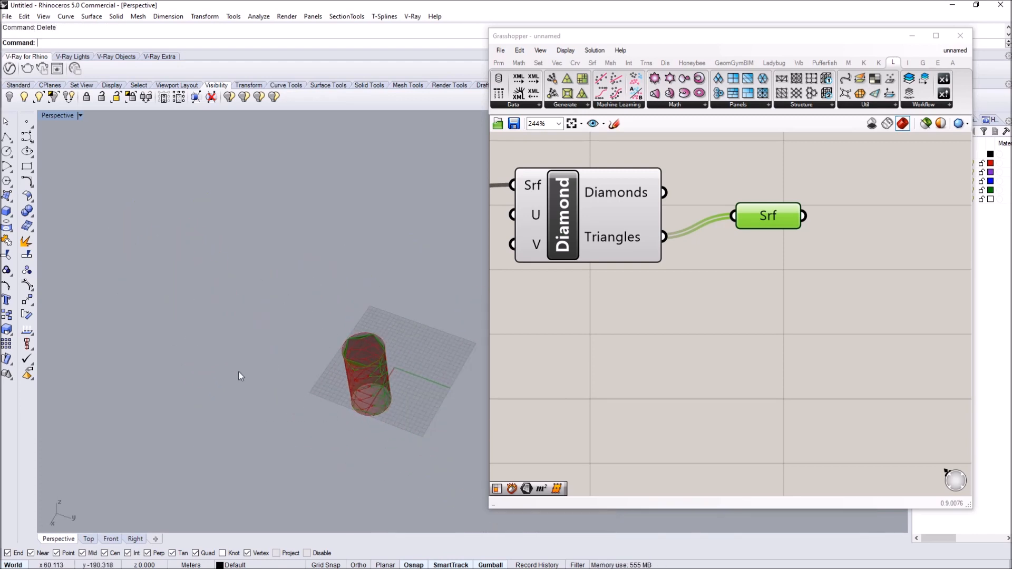
- Examine the panelled preview cylinder from several angles and compare it with the Diamond component's definition
scroll(378, 391, "up", 5)
right_click_drag(353, 329, 409, 342)
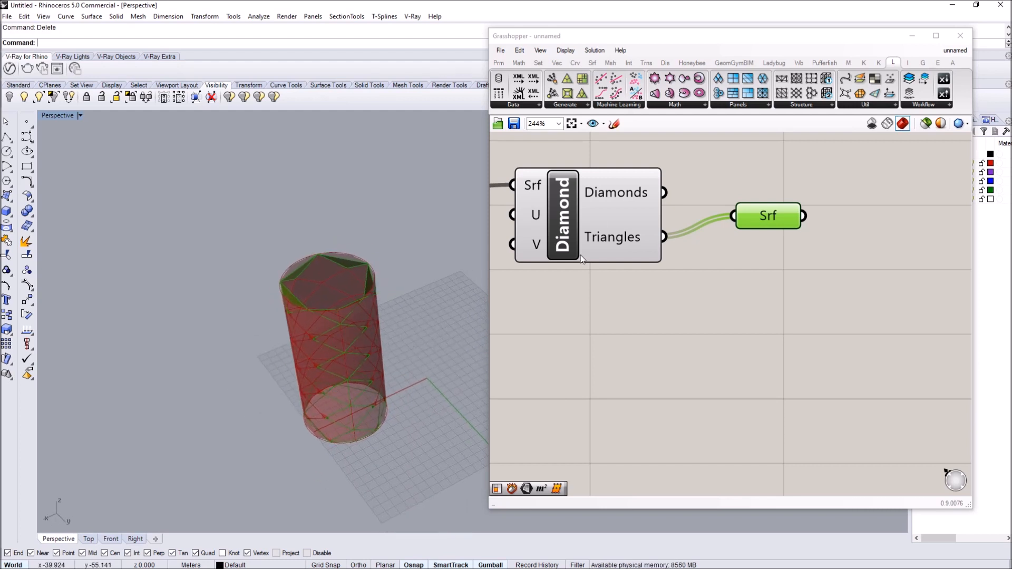
scroll(621, 200, "down", 3)
scroll(655, 233, "up", 2)
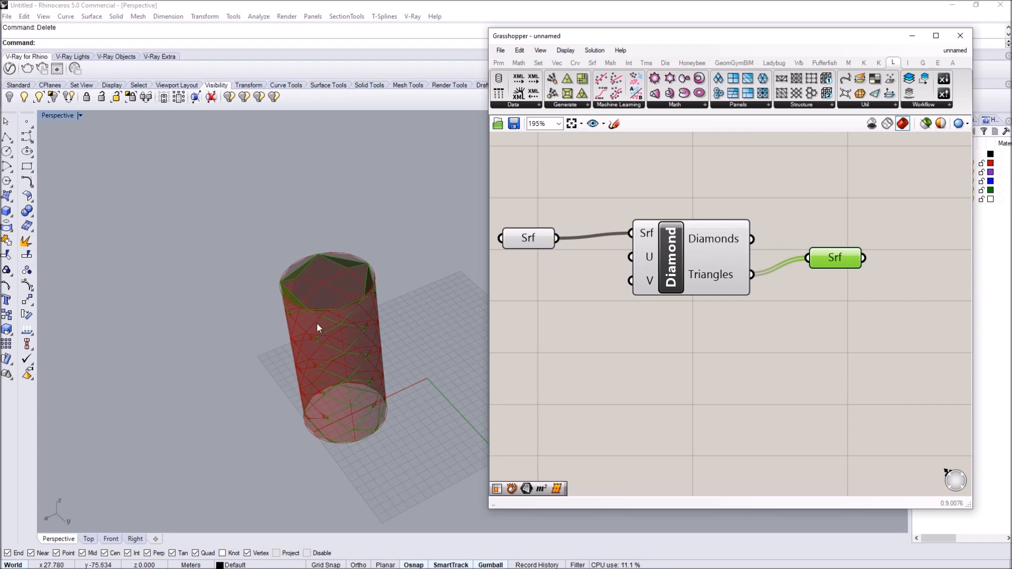
right_click_drag(360, 326, 290, 353)
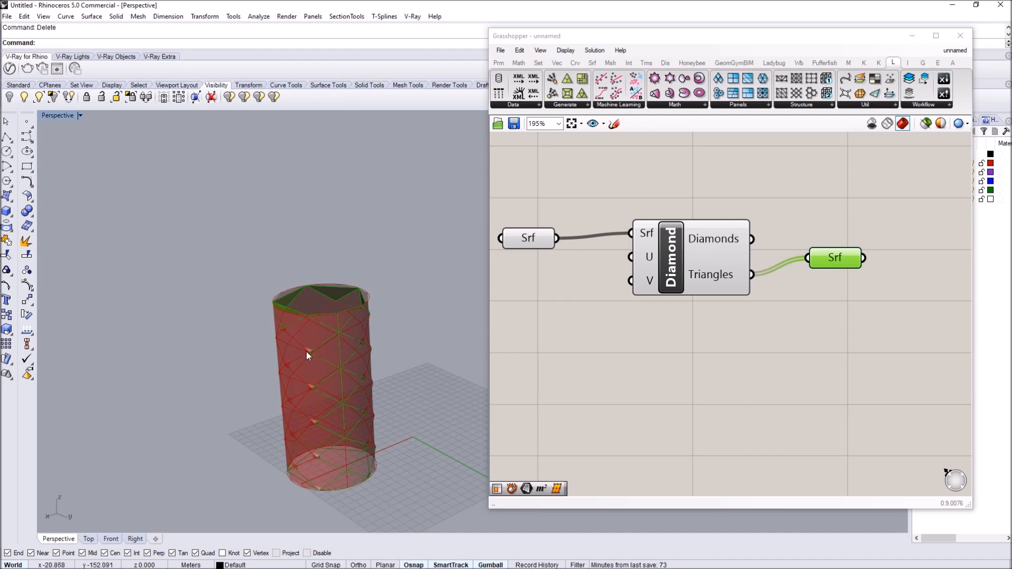
left_click(678, 330)
scroll(678, 330, "down", 3)
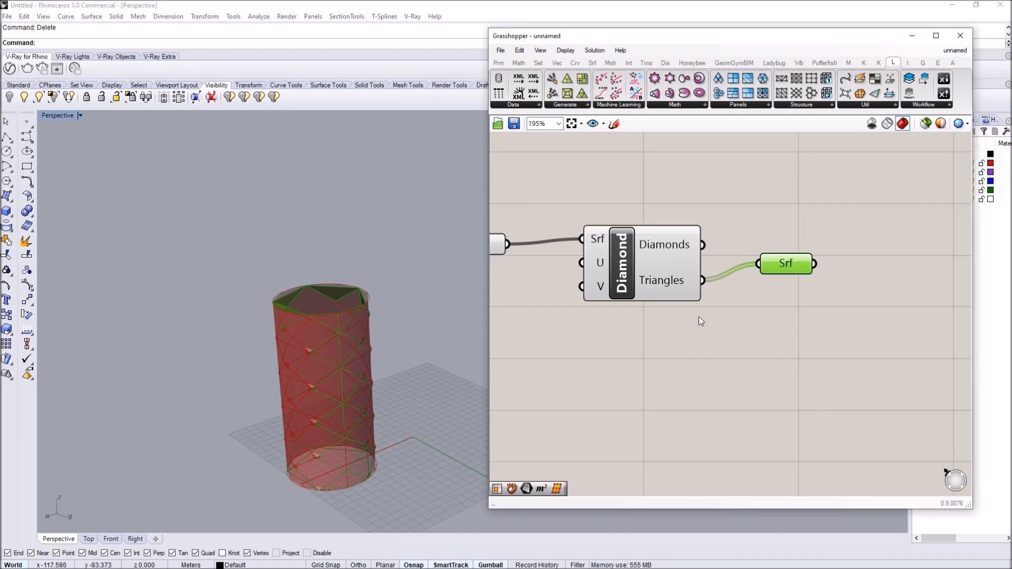
right_click_drag(410, 333, 334, 322)
scroll(363, 328, "down", 8)
scroll(334, 321, "up", 6)
left_click_drag(800, 315, 664, 254)
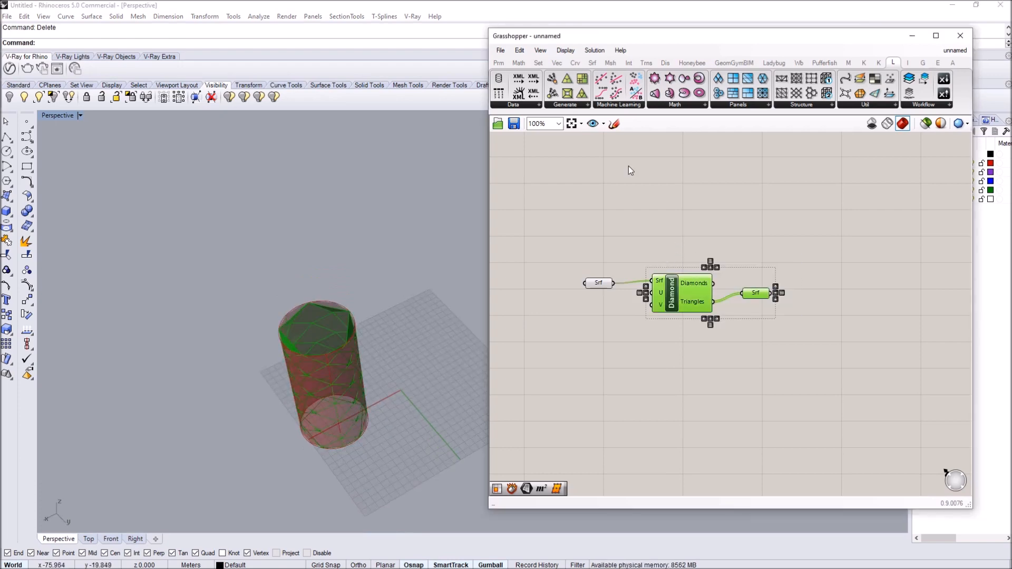
left_click(621, 182)
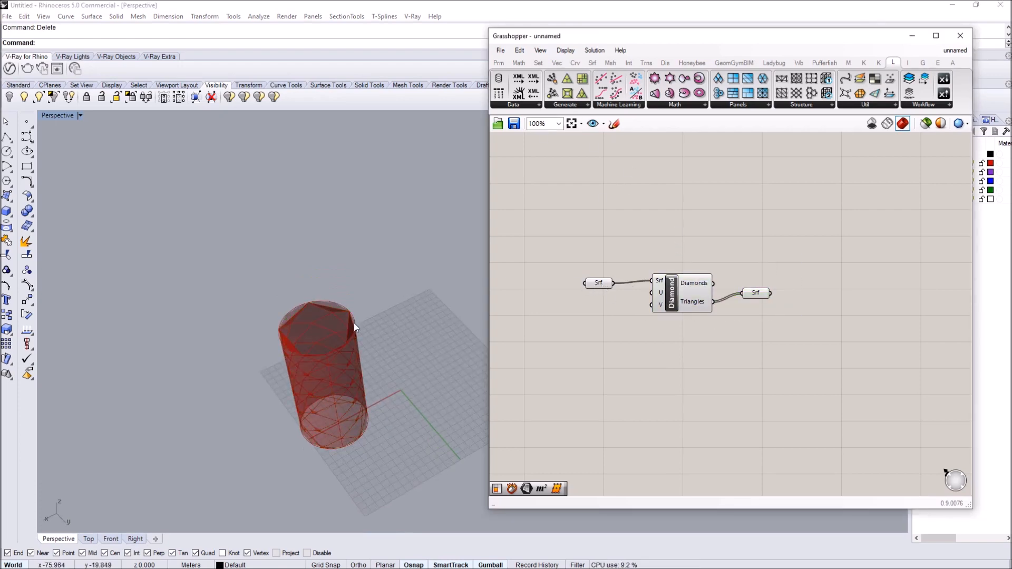
right_click_drag(412, 299, 415, 301)
right_click_drag(362, 322, 384, 334)
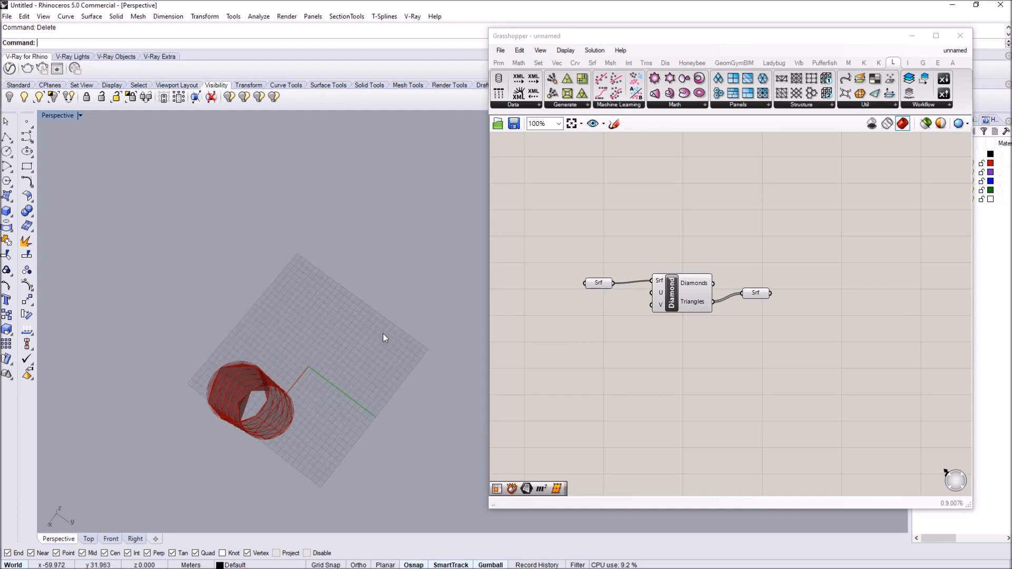
- Draw a rectangle on the ground plane starting near the origin and create a planar surface from it with PlanarSrf
left_click(26, 166)
scroll(432, 369, "up", 3)
left_click(188, 349)
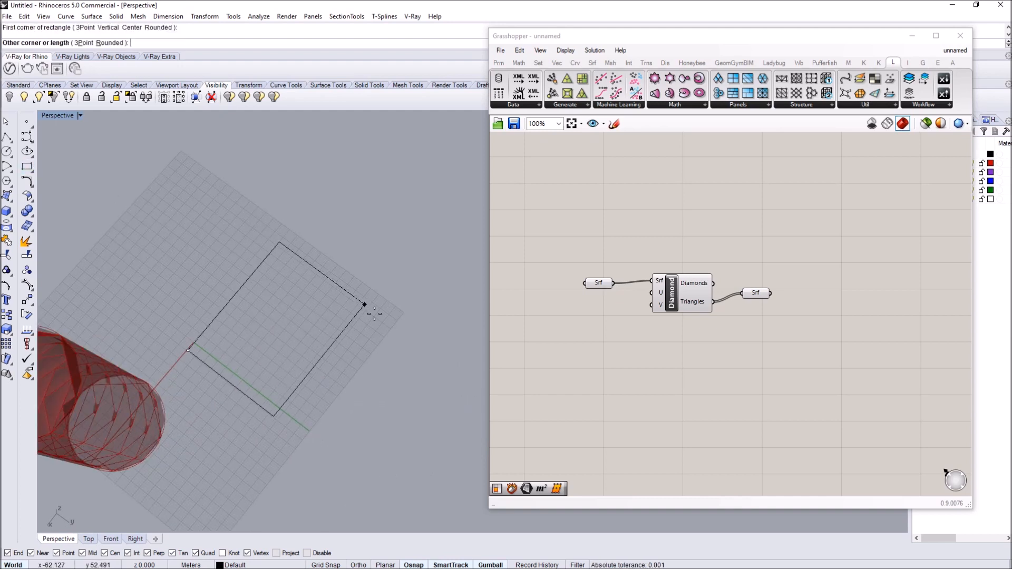
key("Escape")
left_click(81, 116)
left_click(120, 95)
left_click(399, 358)
type("PlanarSrf")
key("Return")
- Reference the new planar surface in the first Surface parameter and hide the original rectangle and surface in Rhino
left_click(598, 284)
right_click(602, 287)
left_click(648, 433)
left_click(323, 336)
left_click_drag(411, 266, 242, 454)
type("Hide")
key("Return")
- Delete the Diamond component and the second Surface parameter, keeping only the input Surface parameter on the canvas
right_click_drag(251, 433, 334, 404)
right_click_drag(782, 322, 754, 311)
left_click_drag(754, 311, 609, 194)
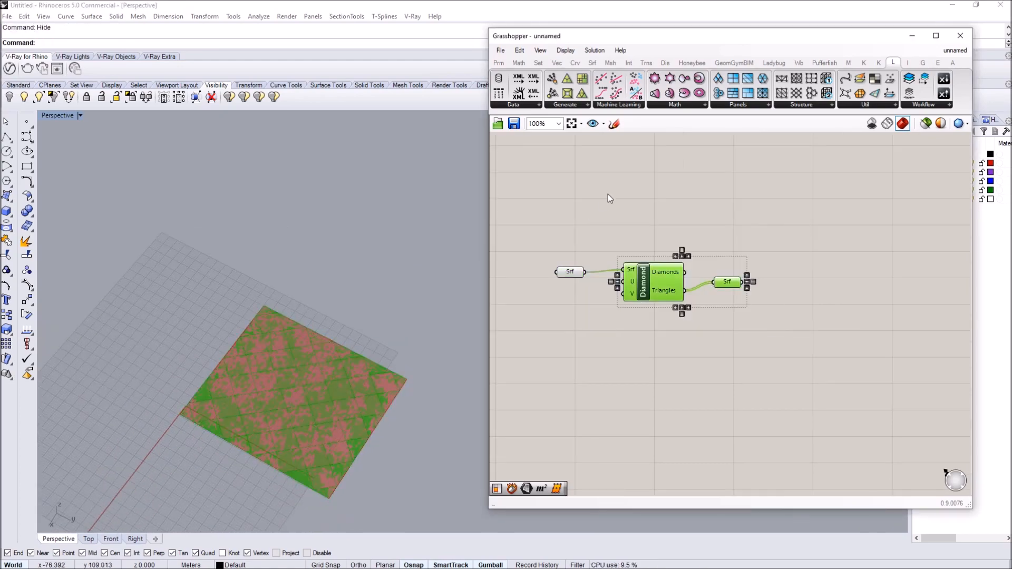
left_click(518, 50)
left_click(540, 163)
right_click_drag(643, 304, 653, 269)
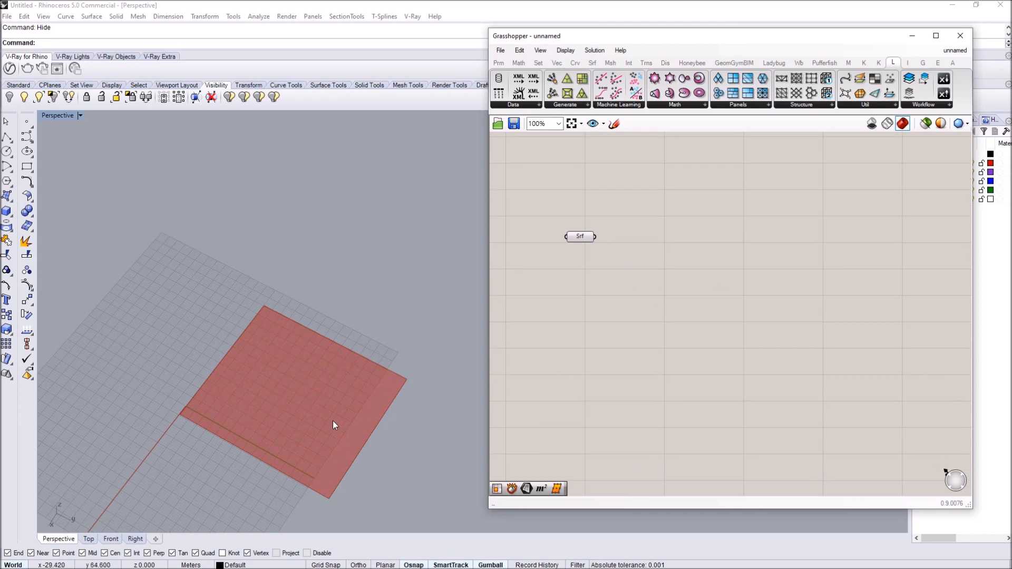
- Add a Divide Surface component and feed it from the Surface parameter
left_click(583, 239)
double_click(639, 254)
type("divide")
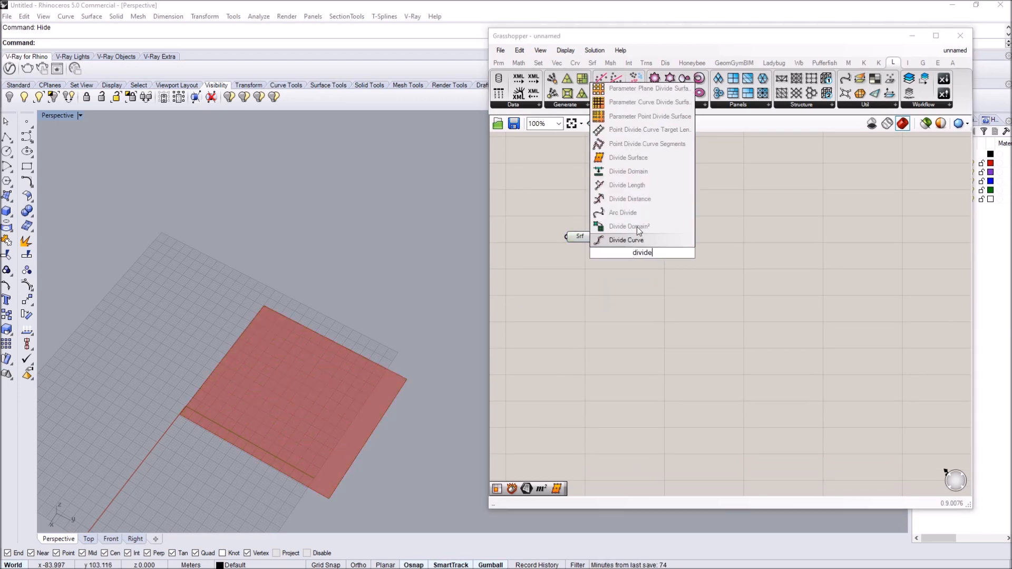
left_click(630, 157)
left_click_drag(639, 247, 682, 241)
- Add two number sliders set to 10 and connect them to the U and V counts of Divide Surface
left_click(589, 278)
type("19")
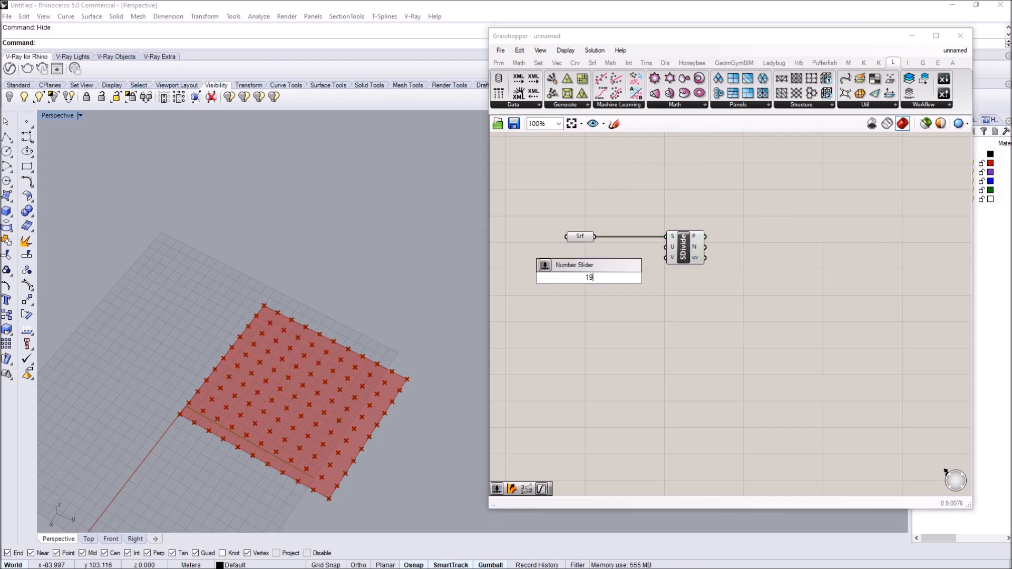
key("BackSpace")
key("Return")
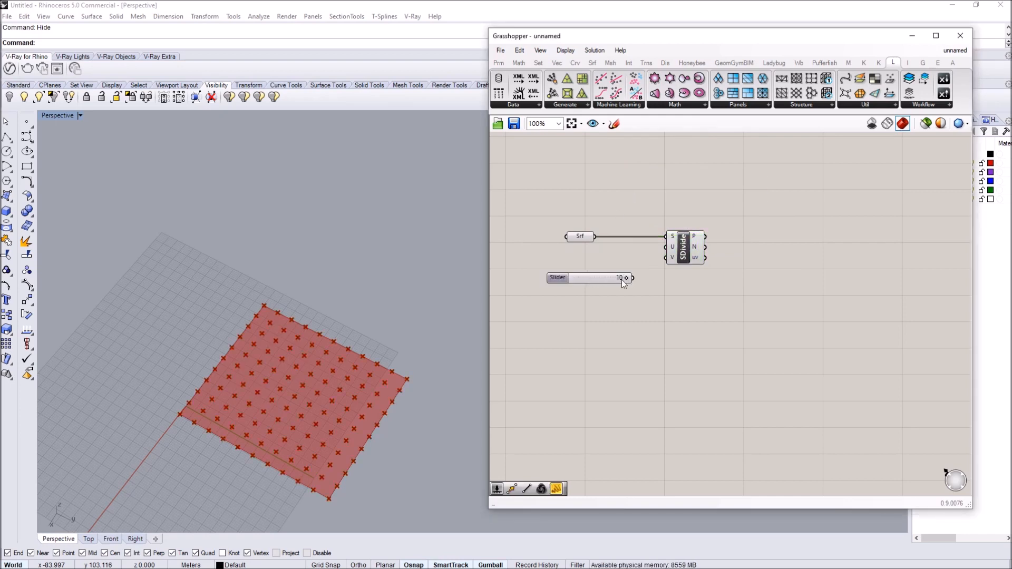
left_click_drag(597, 269, 666, 248)
scroll(629, 229, "up", 3)
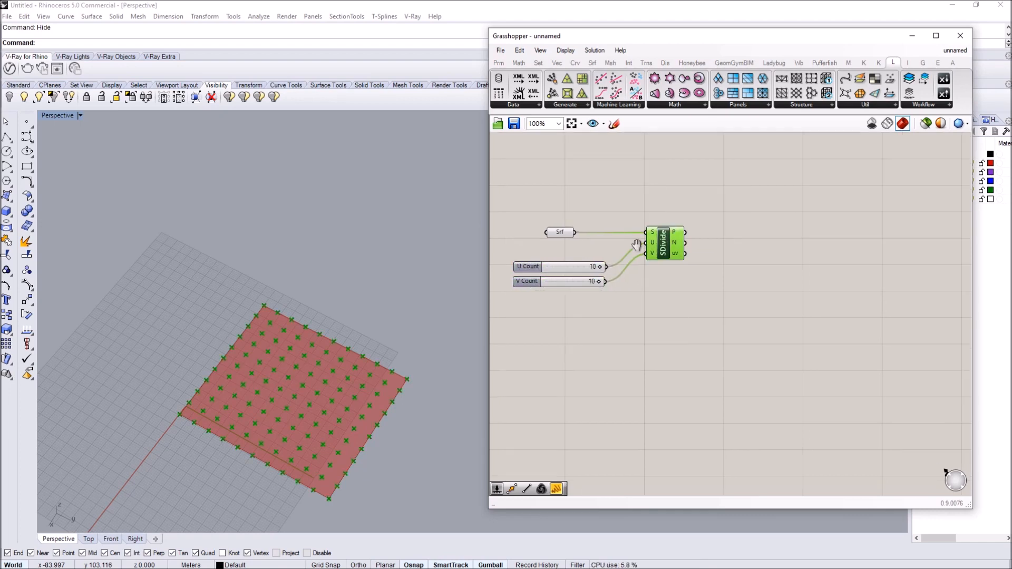
- Add a Point List component and connect the Divide Surface points output to it
double_click(730, 226)
type("point")
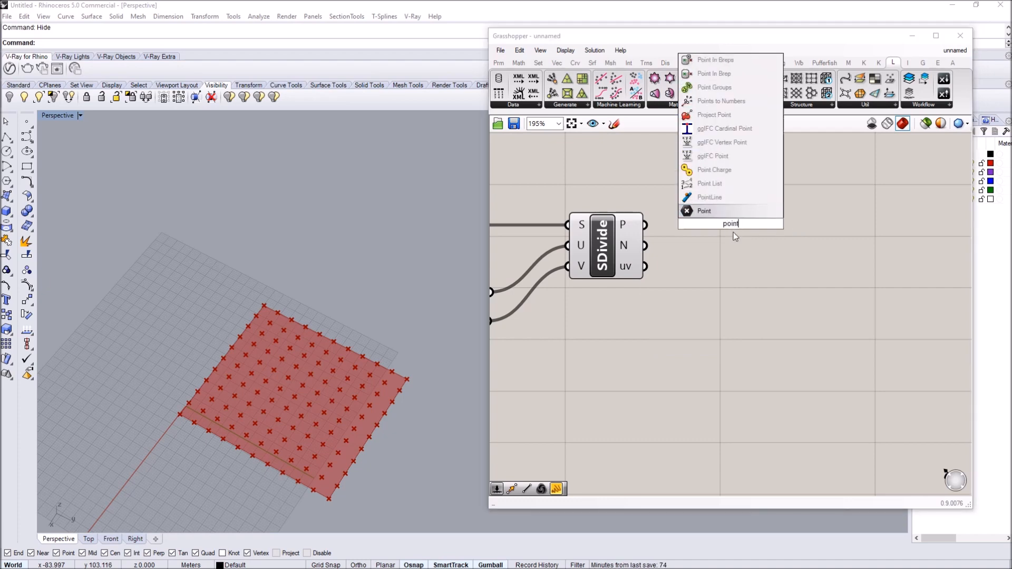
type(" li")
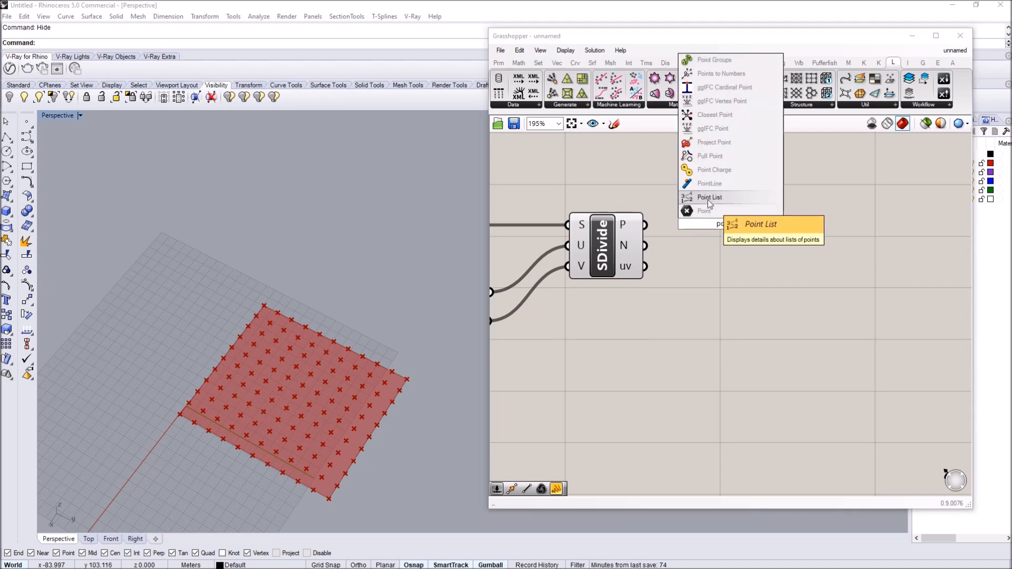
left_click(706, 199)
left_click_drag(645, 225, 707, 211)
left_click(752, 250)
left_click_drag(752, 250, 771, 264)
- Add a number slider set to 5 and connect it to the size input of the Point List
double_click(677, 339)
type("5")
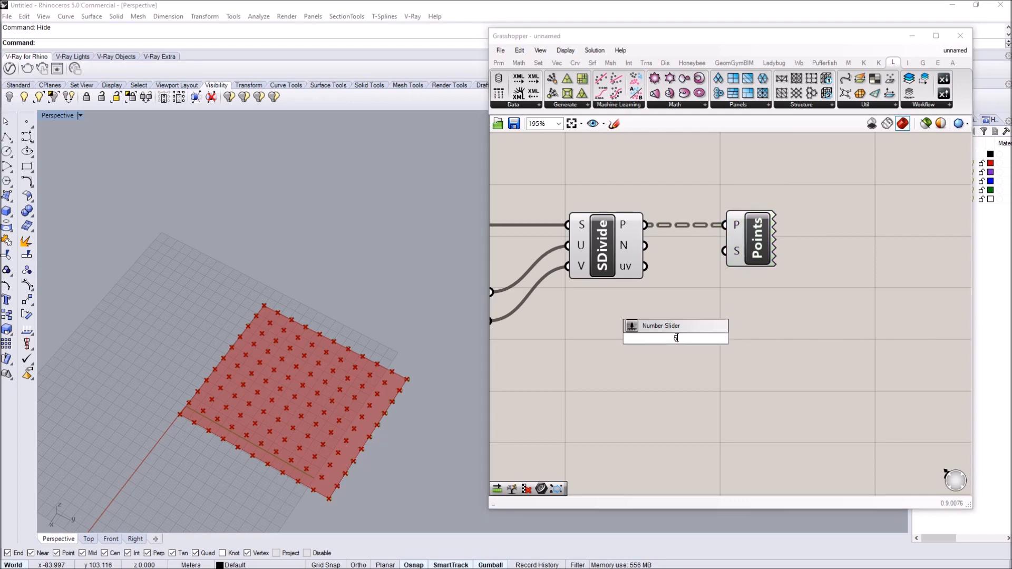
key("Return")
left_click_drag(761, 339, 797, 242)
right_click_drag(254, 415, 336, 394)
scroll(336, 394, "up", 4)
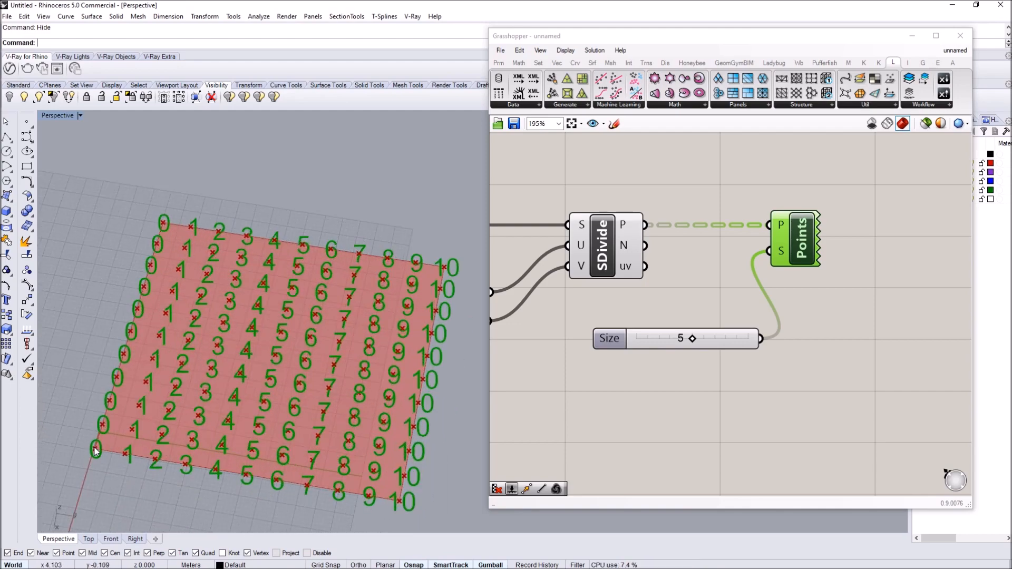
- Move the Point List and its Size slider farther away from Divide Surface to free up canvas space
scroll(726, 285, "down", 3)
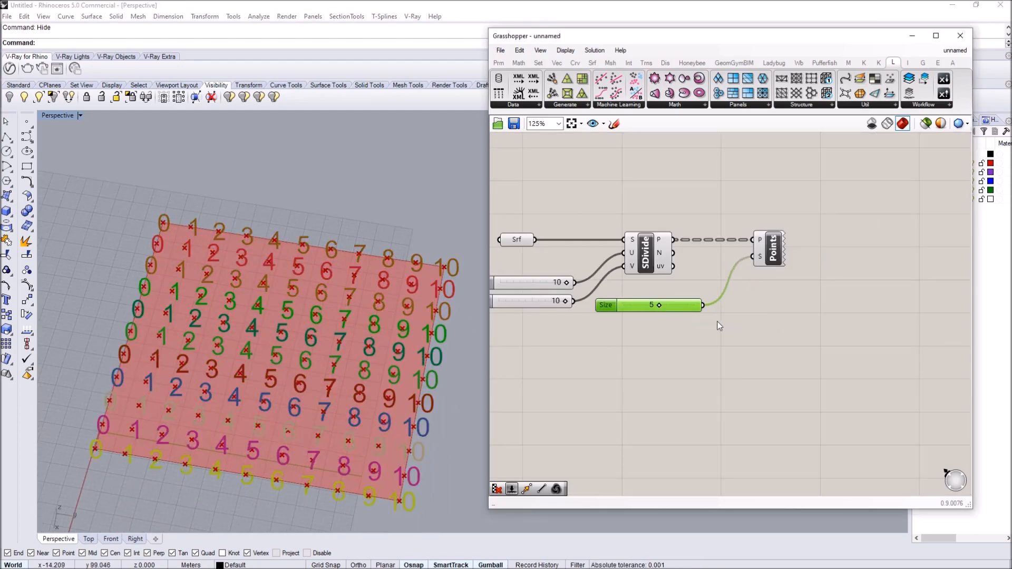
left_click_drag(776, 337, 694, 207)
left_click_drag(773, 250, 846, 290)
left_click(727, 303)
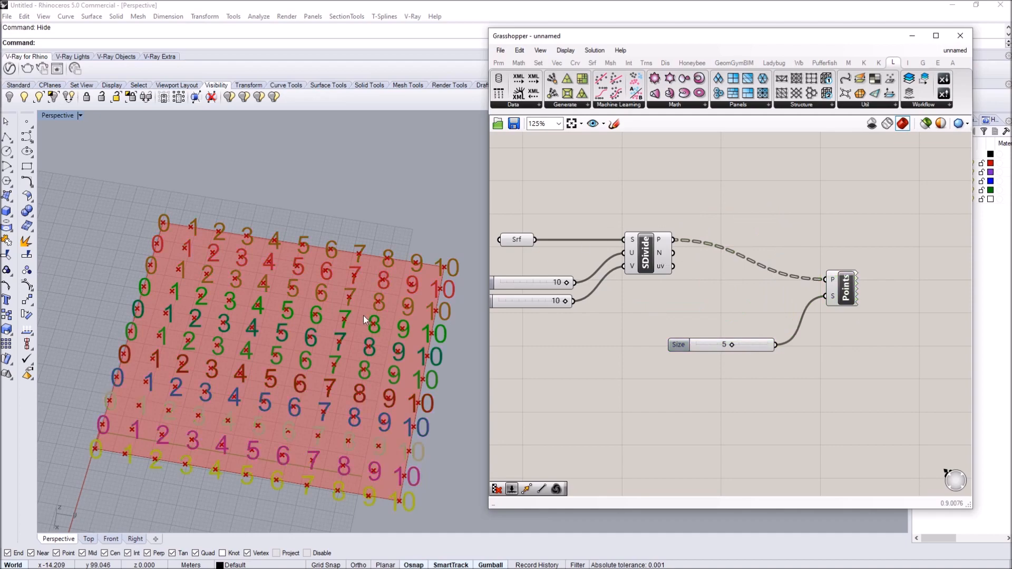
- Draw a closed diamond polyline through point 1 of the first row, 2 of the second, 1 of the third and 0 of the second
right_click_drag(329, 363, 315, 363)
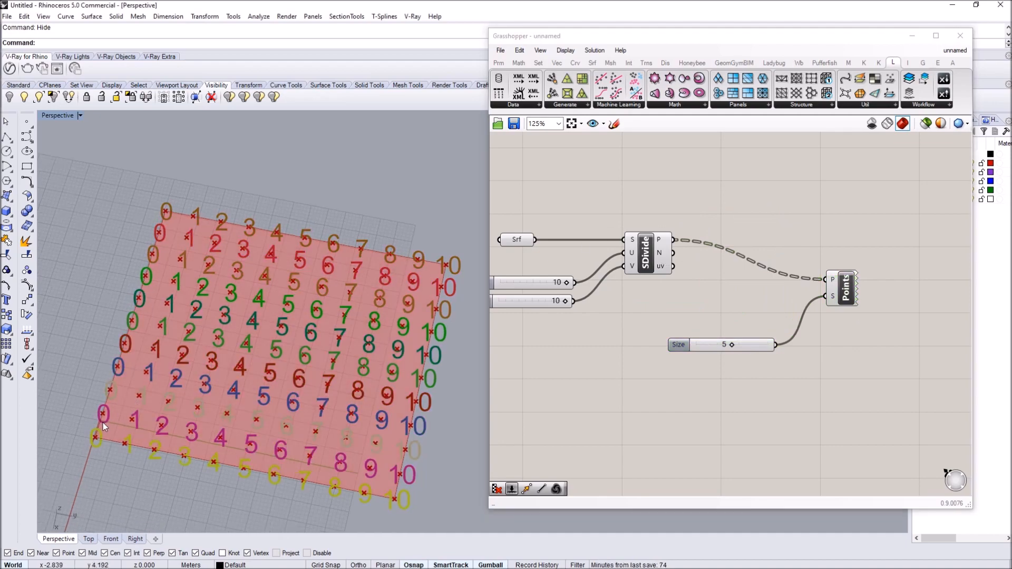
scroll(133, 411, "up", 5)
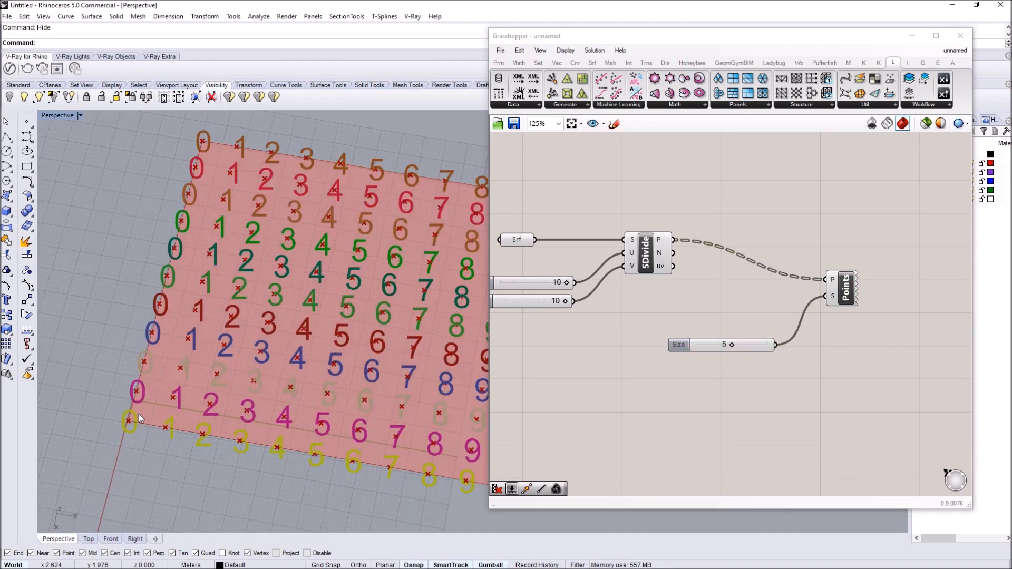
left_click(172, 449)
left_click(257, 405)
left_click(200, 334)
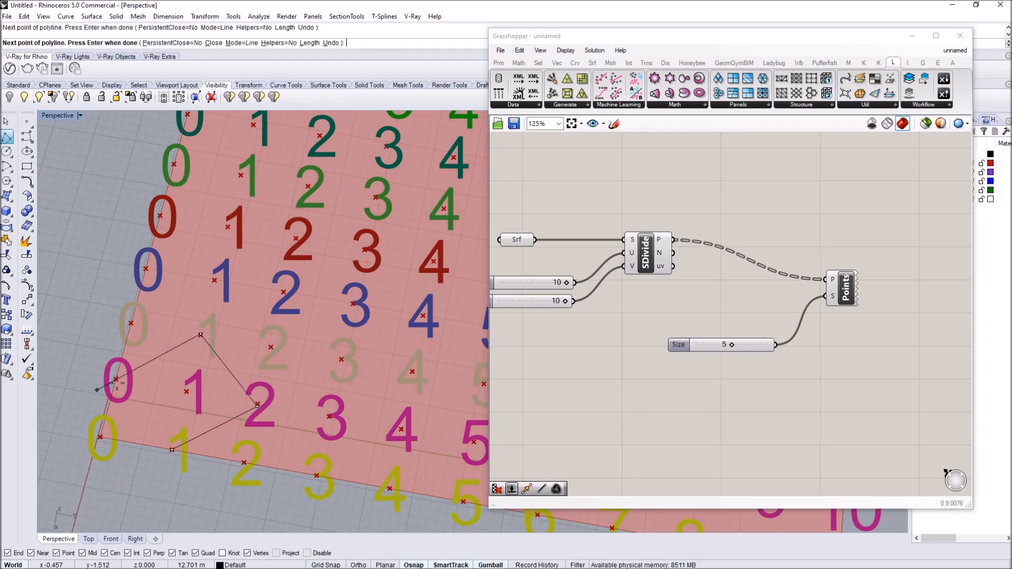
left_click(117, 379)
left_click(172, 449)
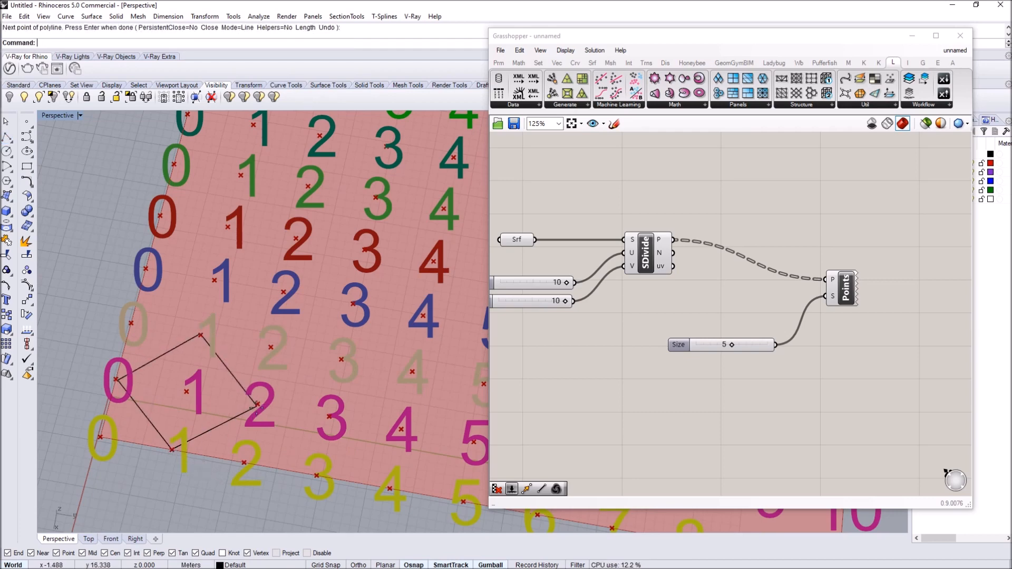
key("Return")
key("Escape")
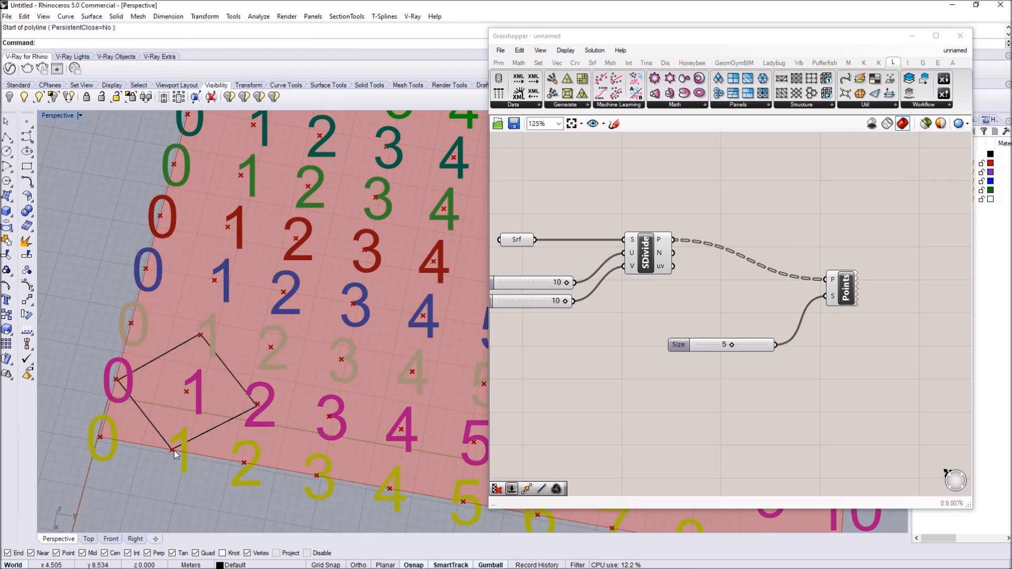
- Draw a second diamond polyline through point 3 of the first row, 4 of the second, 3 of the third and 2 of the second
key("Return")
left_click(314, 475)
left_click(402, 429)
left_click(341, 360)
left_click(257, 405)
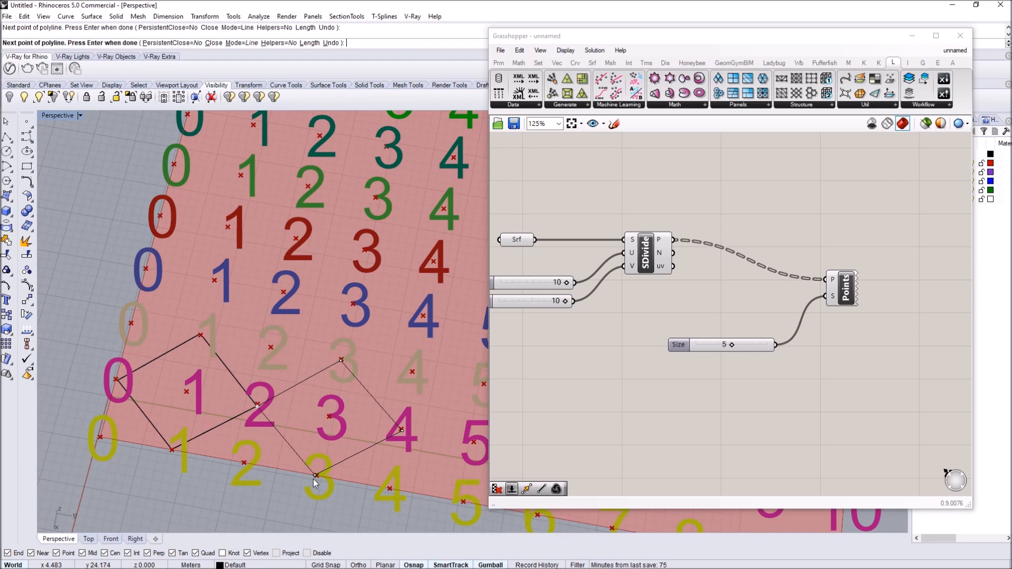
key("Return")
- Draw a third closed diamond polyline through point 2 of the second row, 3 of the third, 2 of the fourth and 1 of the third
scroll(299, 392, "down", 5)
key("Return")
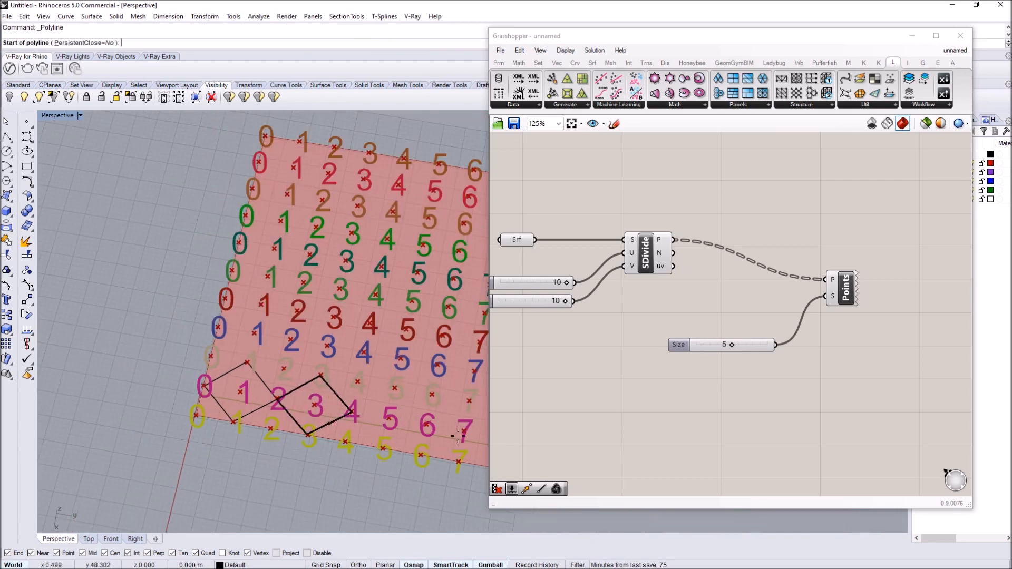
scroll(332, 379, "up", 4)
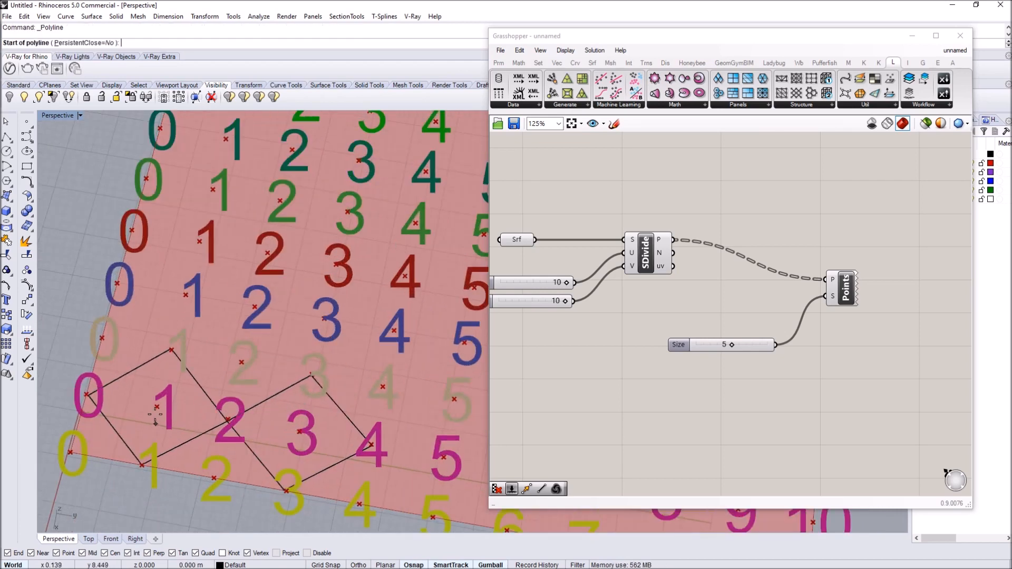
left_click(227, 420)
left_click(311, 374)
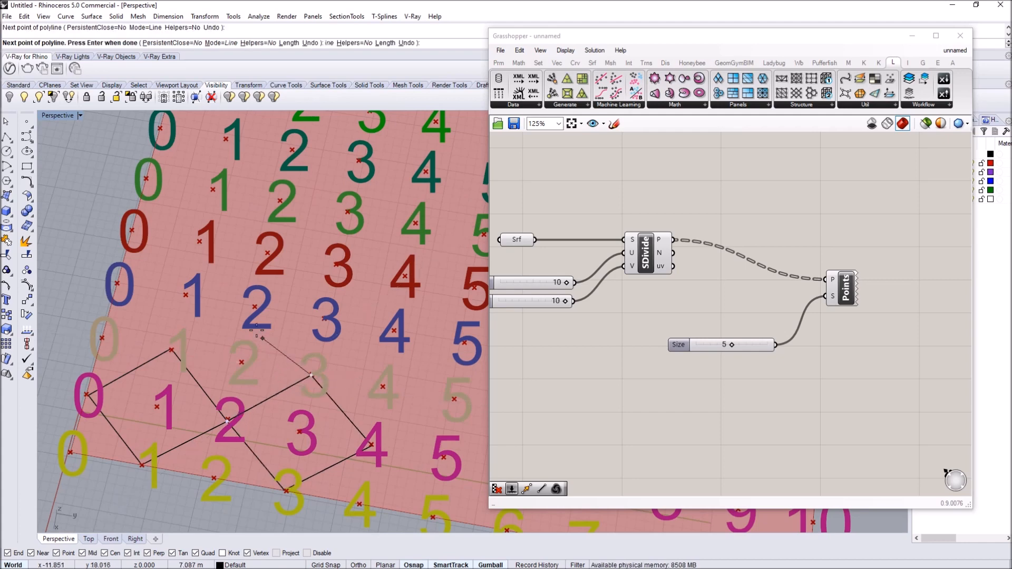
left_click(254, 307)
left_click(173, 348)
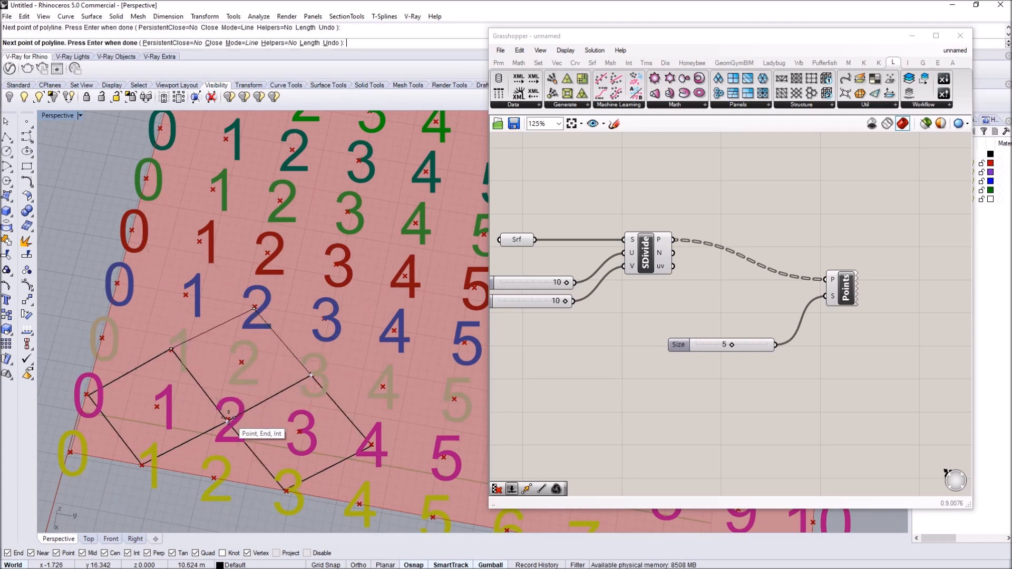
left_click(227, 420)
- Examine how the three diamonds' corners relate to the row order and point indices across the numbered grid
scroll(222, 350, "down", 5)
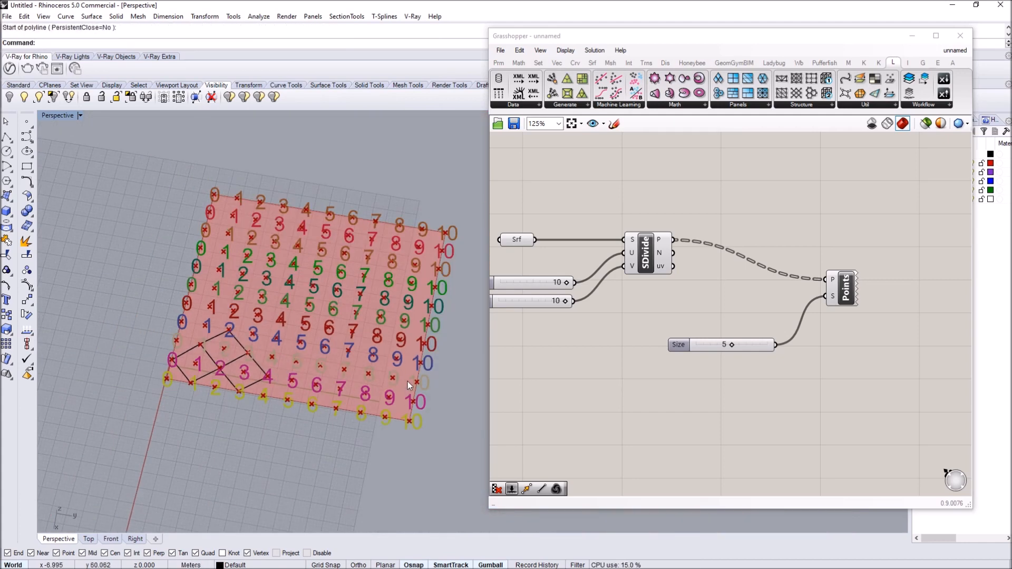
scroll(219, 369, "up", 4)
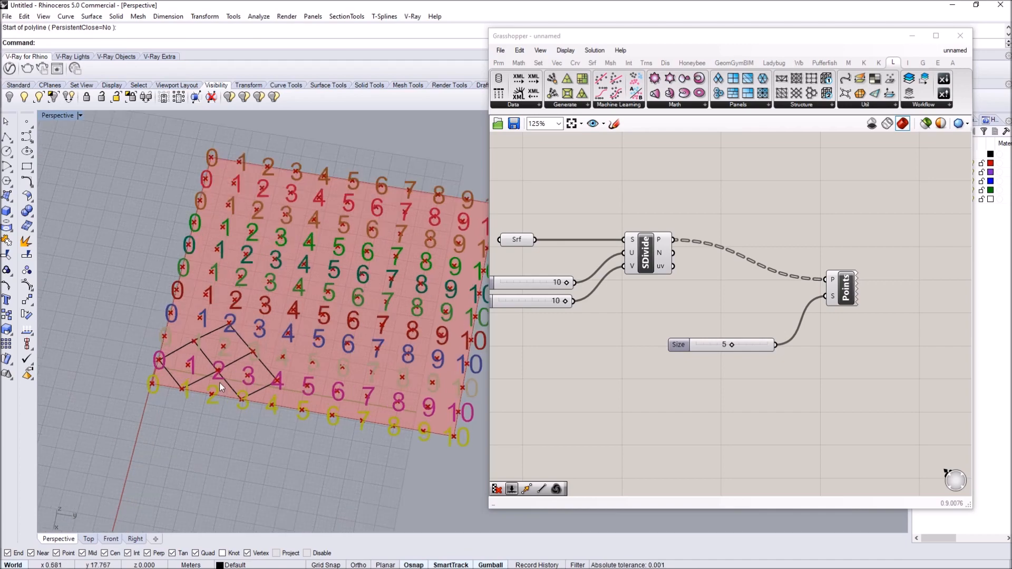
scroll(153, 357, "down", 1)
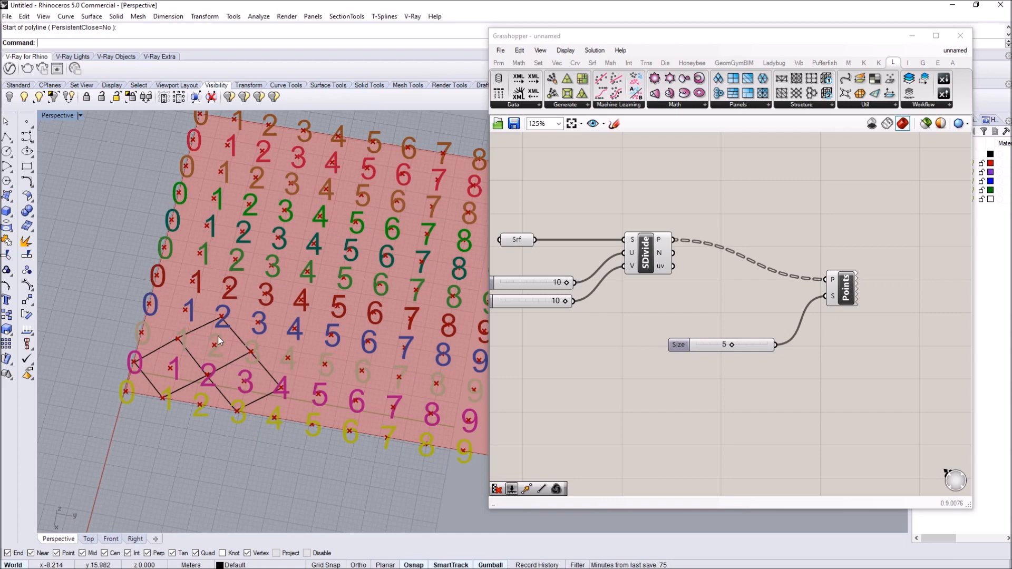
scroll(211, 342, "up", 2)
scroll(181, 331, "down", 9)
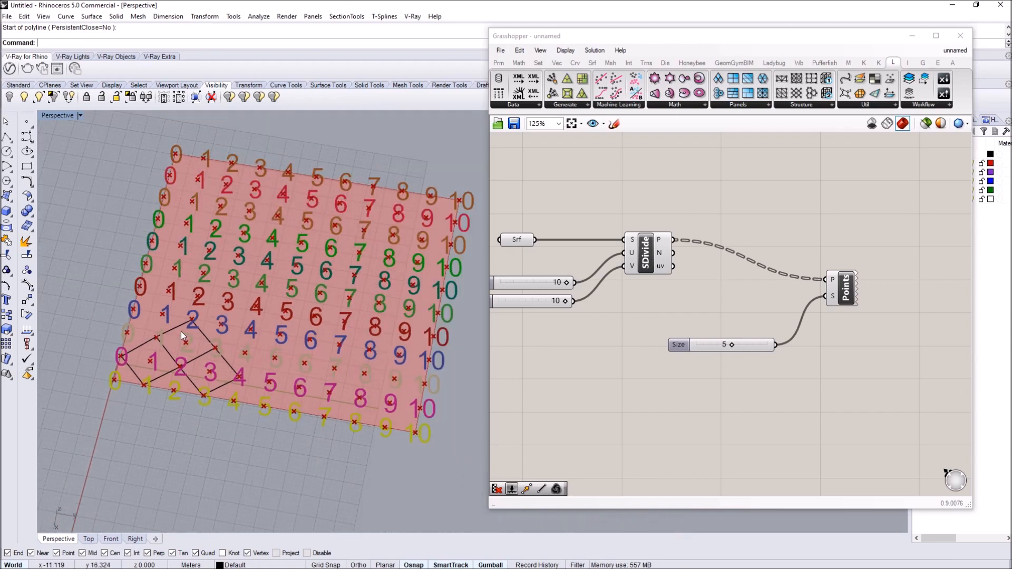
scroll(289, 250, "up", 4)
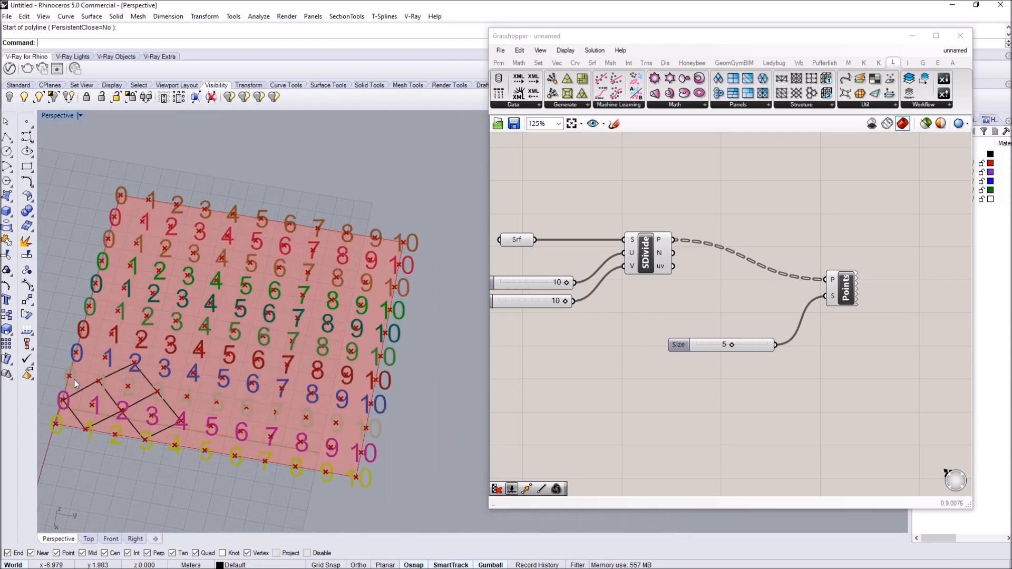
scroll(77, 387, "up", 3)
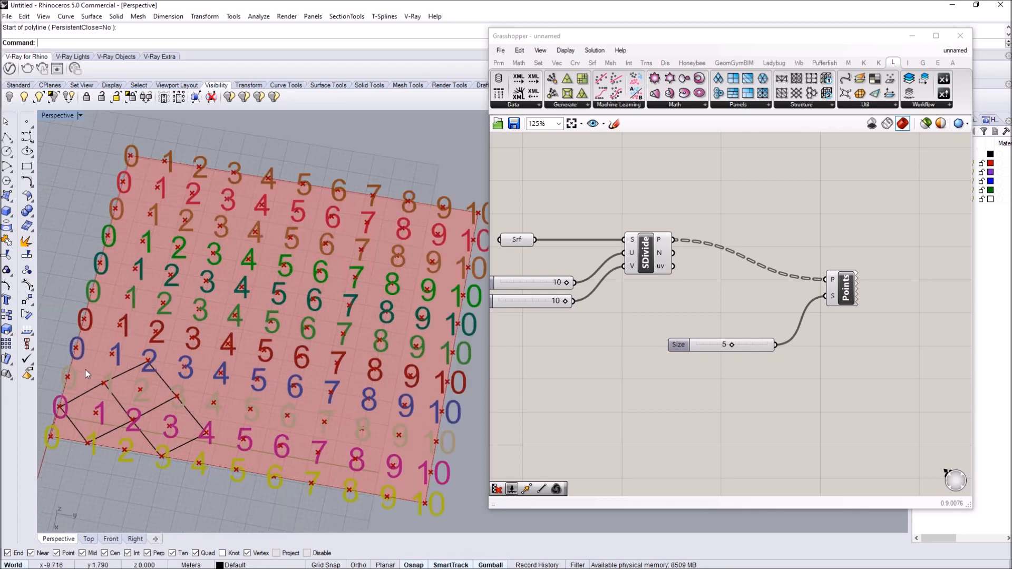
scroll(82, 366, "down", 3)
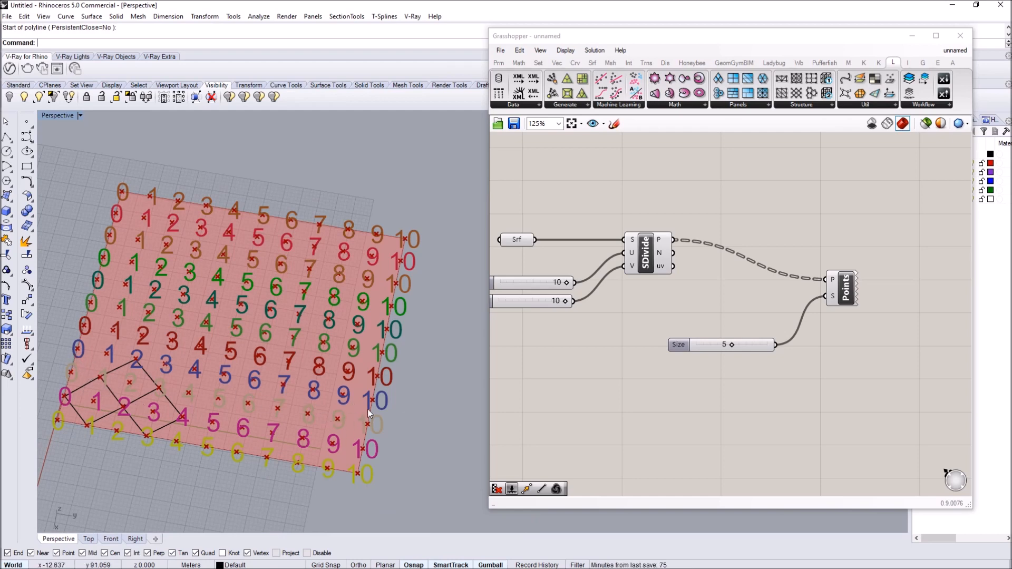
scroll(270, 391, "down", 6)
scroll(182, 391, "up", 10)
left_click_drag(261, 460, 204, 411)
key("ctrl+z")
left_click(201, 334)
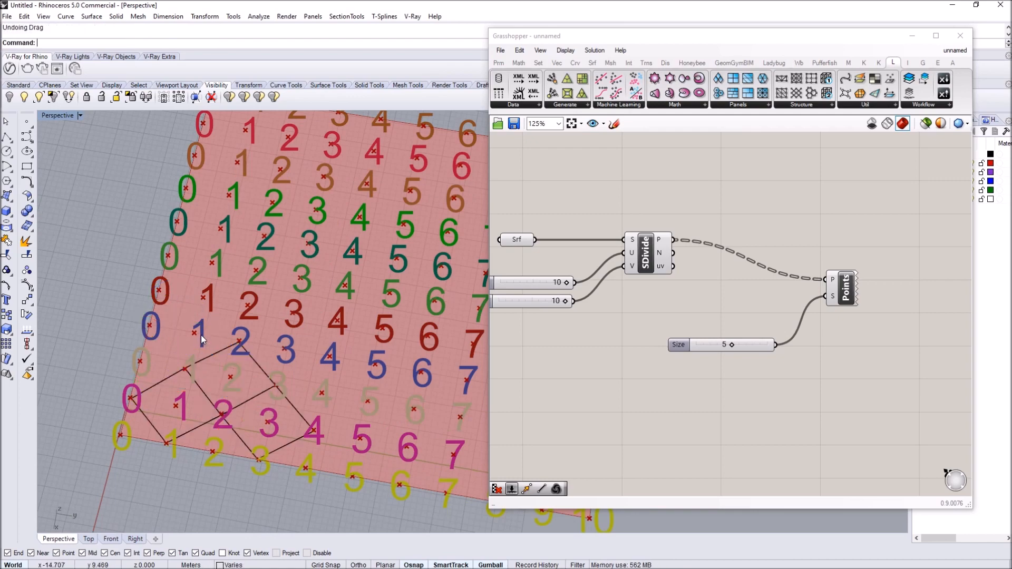
- Move the Point List and its Size slider above Divide Surface to clear the canvas beside its outputs
scroll(201, 335, "down", 4)
right_click_drag(256, 349, 312, 264)
right_click_drag(767, 310, 683, 317)
left_click_drag(809, 387, 635, 234)
left_click_drag(757, 286, 758, 152)
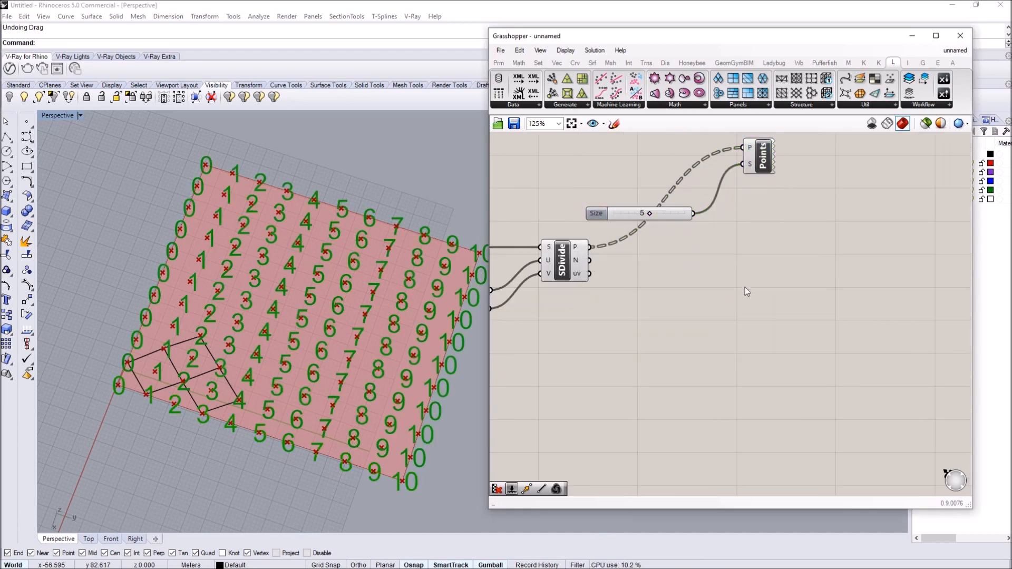
- Add a Tree Branch component to the free canvas area beside Divide Surface
left_click(745, 287)
double_click(744, 286)
type("tree bra")
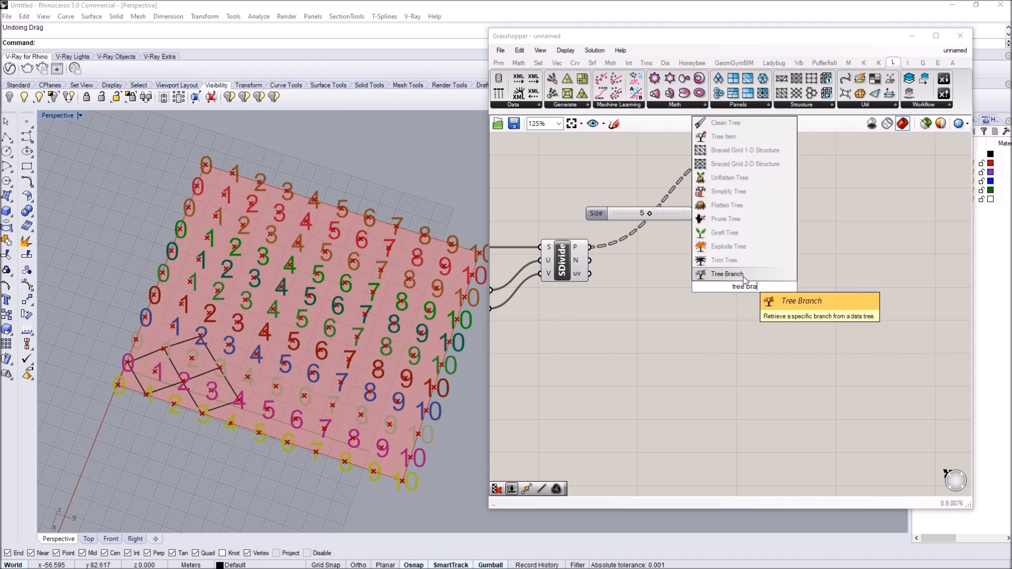
left_click(731, 278)
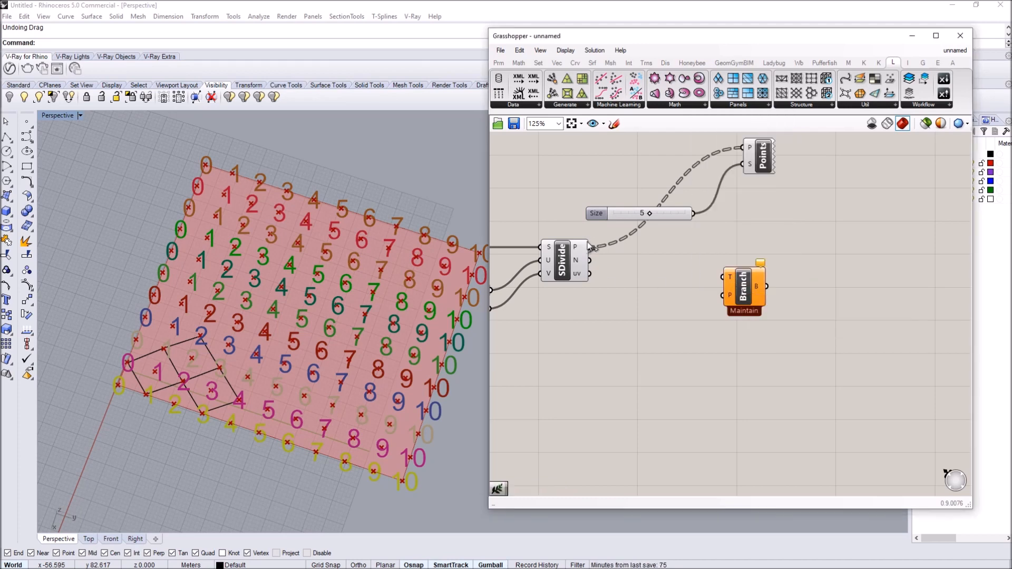
- Simplify the points output of Divide Surface and connect it to the tree input of Tree Branch
mouse_move(581, 247)
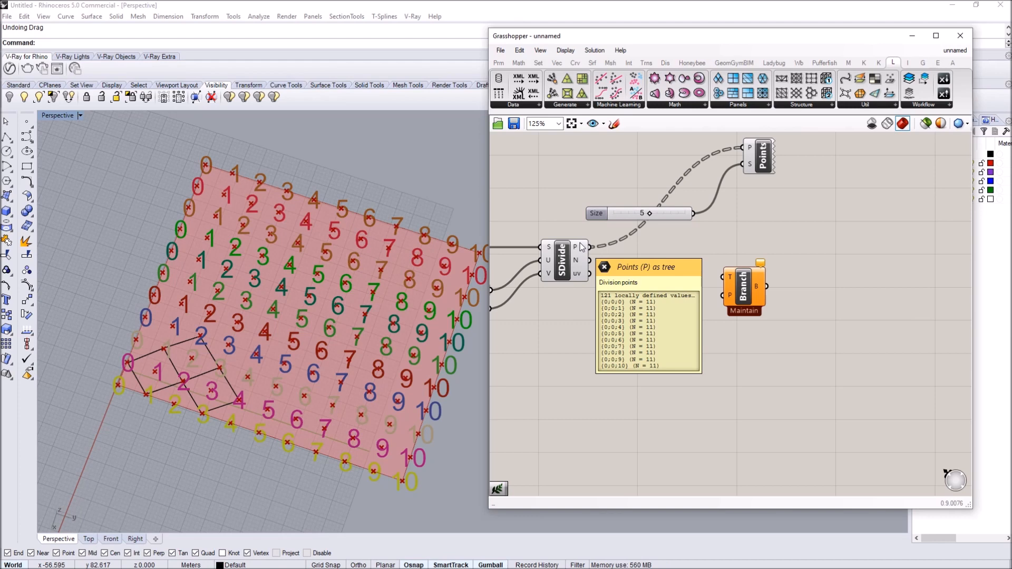
right_click(579, 246)
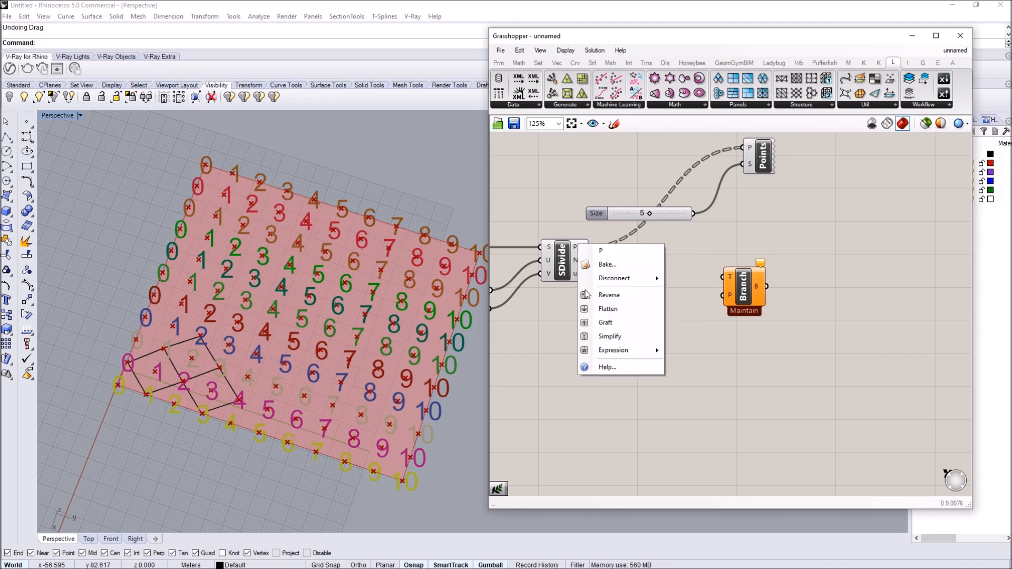
left_click(622, 335)
mouse_move(579, 249)
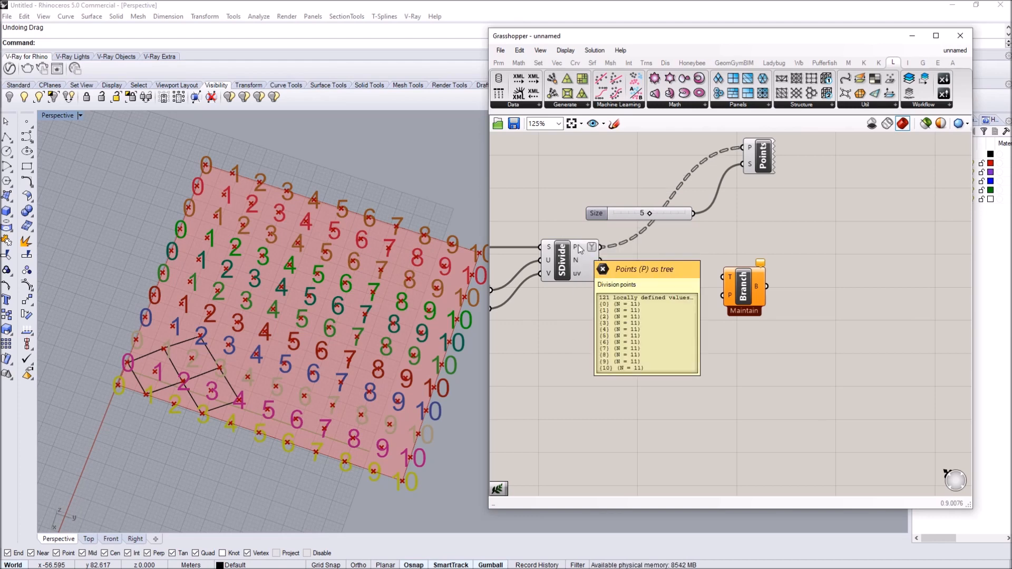
left_click_drag(743, 287, 766, 279)
left_click_drag(600, 246, 788, 263)
- Add a number slider ranging up to 10 and connect it to the path input of Tree Branch
double_click(669, 329)
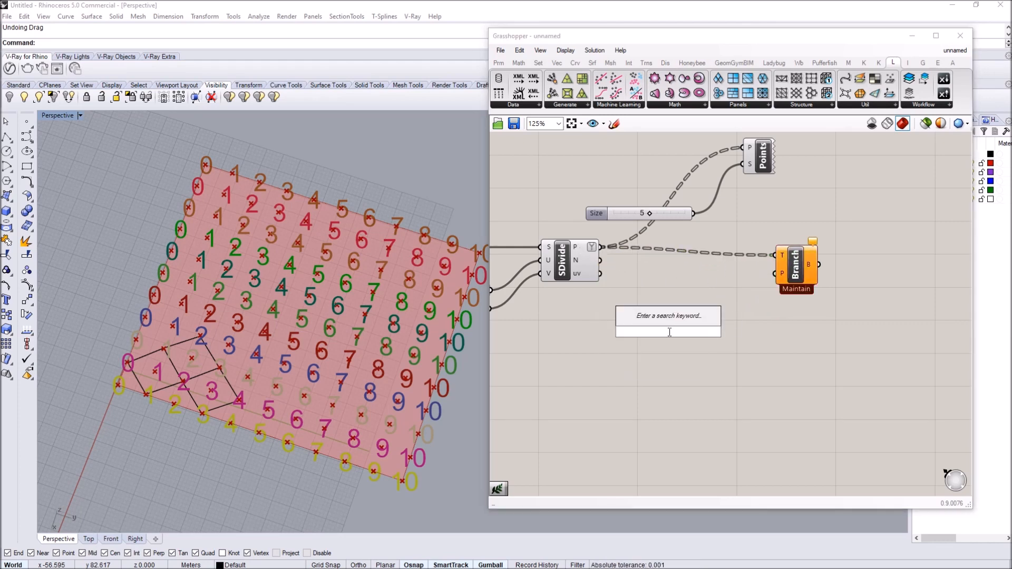
type("10")
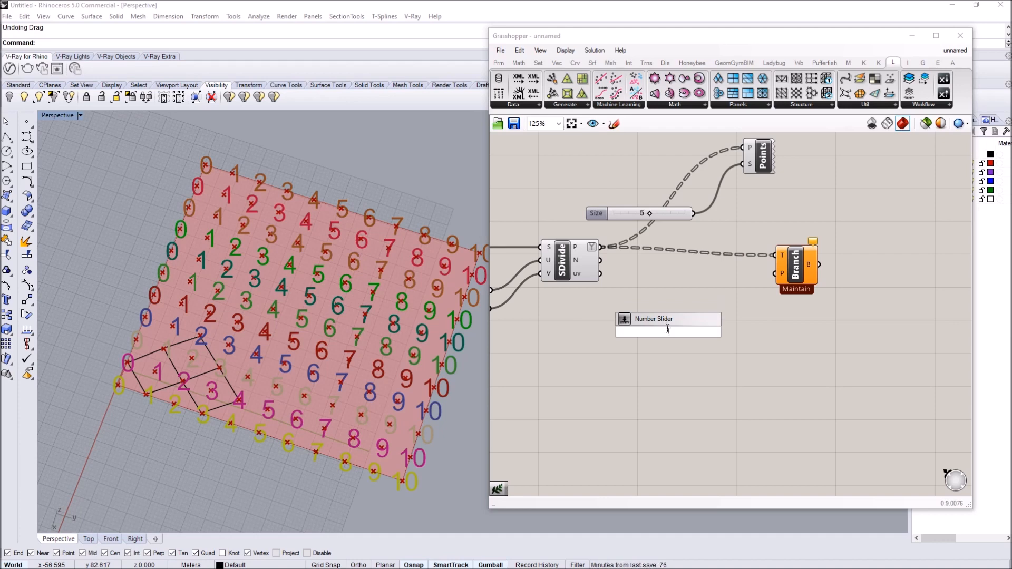
key("Return")
left_click(785, 270)
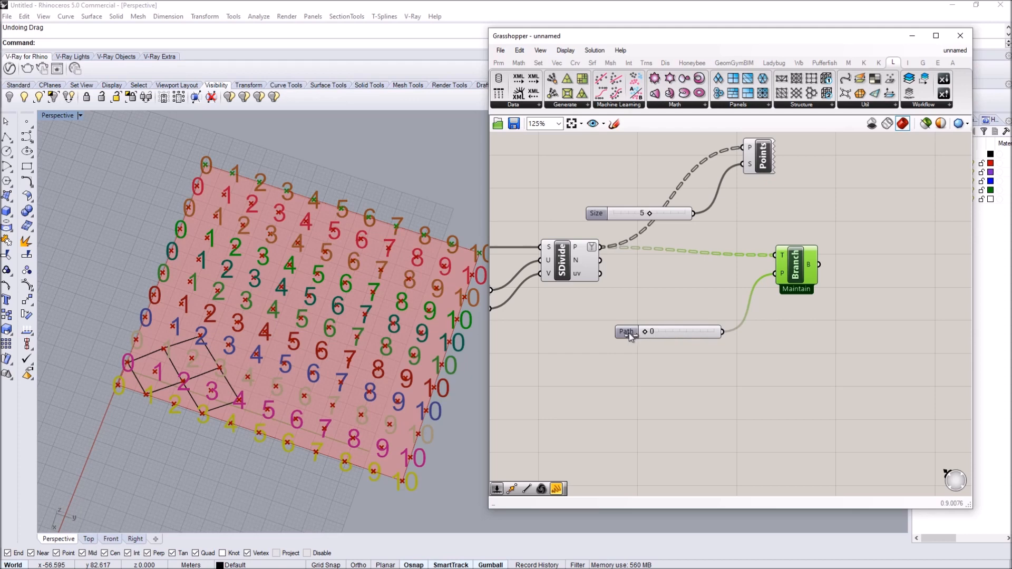
- Vary the Path slider between 10 and 0 to compare which row of points each branch selects
left_click_drag(692, 334, 732, 334)
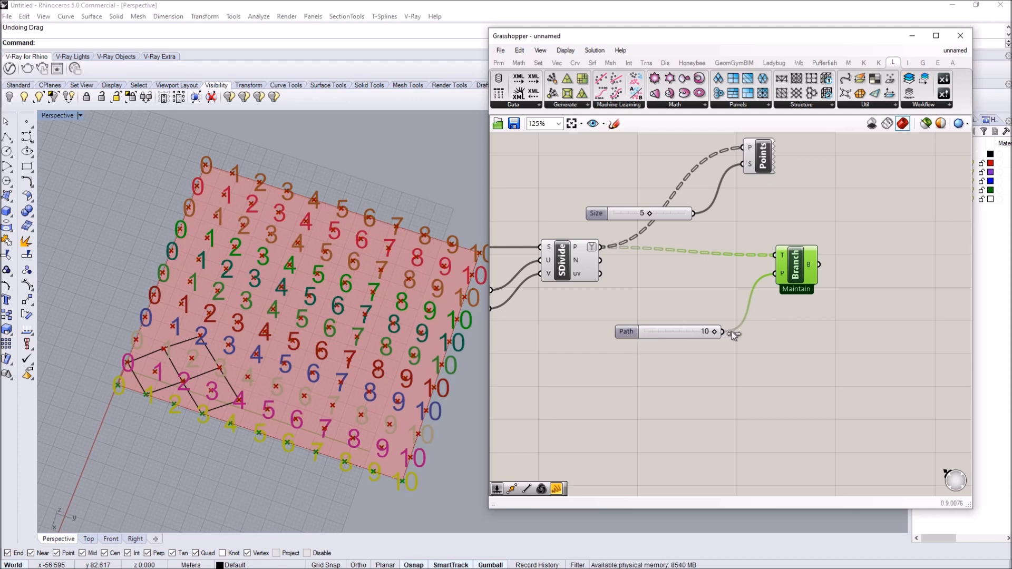
left_click(118, 388)
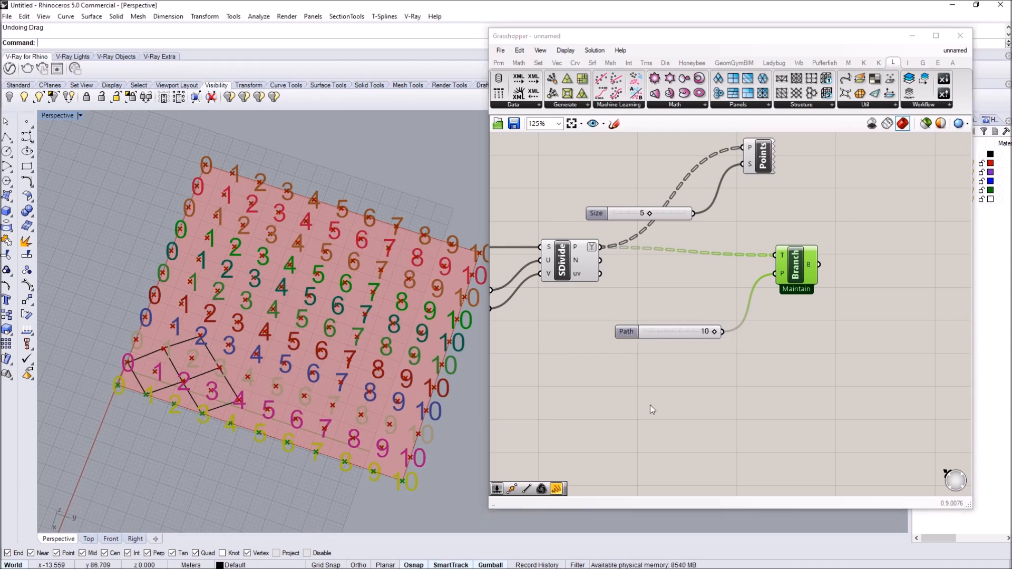
left_click_drag(714, 331, 707, 332)
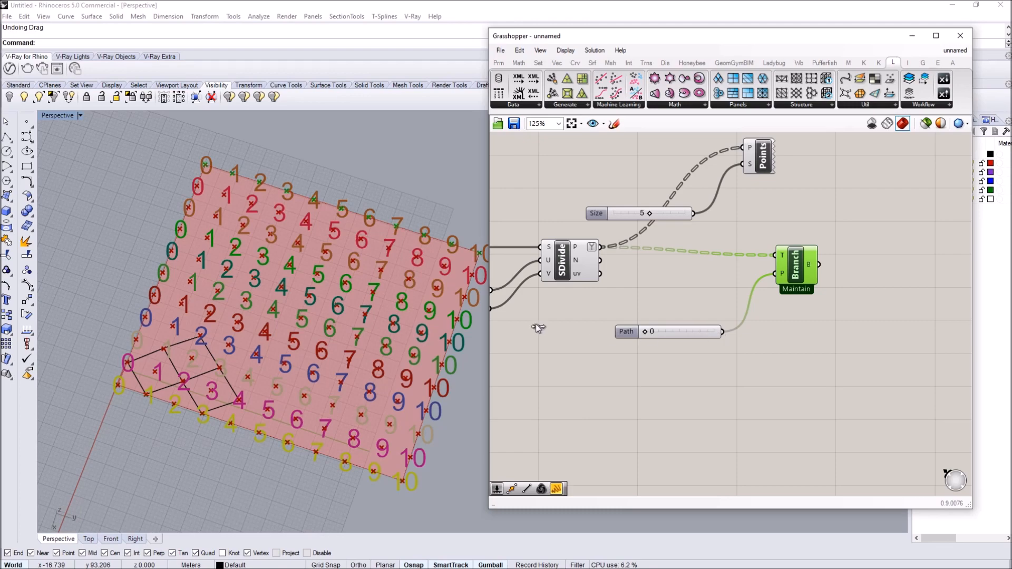
right_click_drag(271, 242, 271, 324)
scroll(256, 336, "up", 1)
left_click_drag(256, 335, 141, 273)
left_click(141, 274)
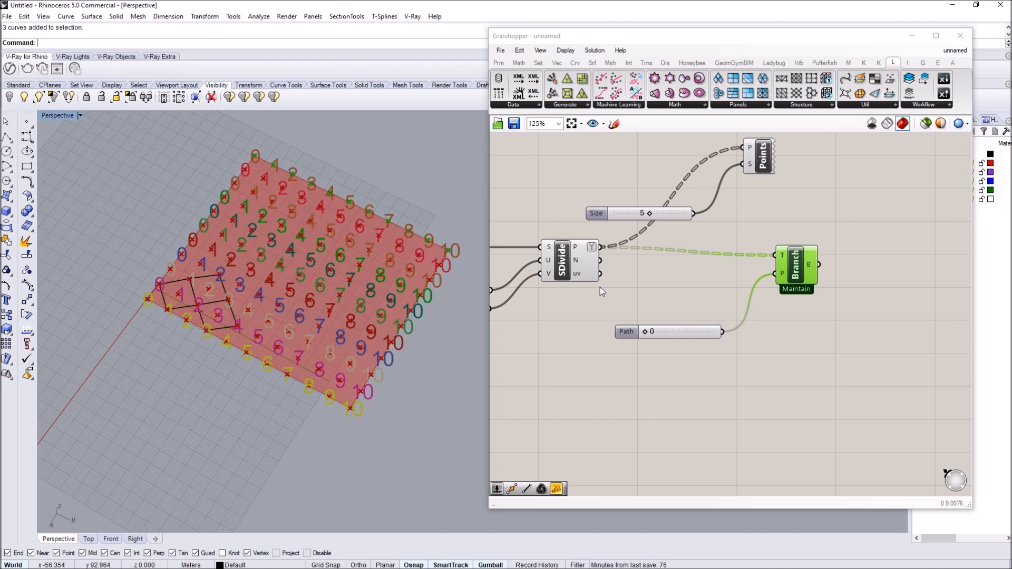
left_click(662, 332)
left_click_drag(683, 331, 733, 333)
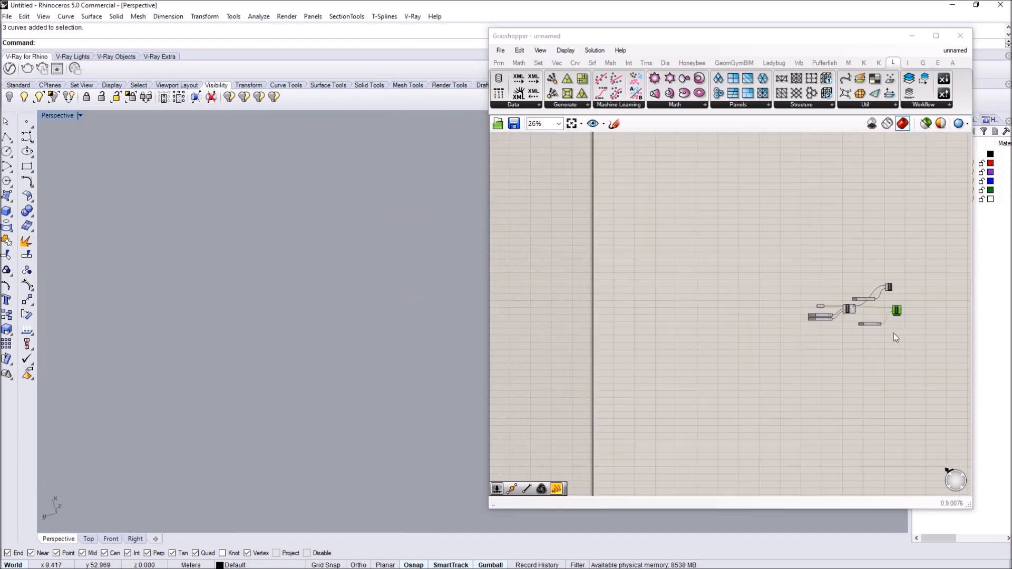
- Examine the numbered rows from the reverse side of the surface to check the branch order
right_click_drag(226, 345, 318, 294)
scroll(317, 293, "up", 6)
scroll(294, 274, "down", 4)
right_click_drag(336, 177, 343, 178)
scroll(343, 178, "up", 4)
scroll(343, 182, "down", 3)
scroll(340, 222, "down", 2)
scroll(383, 136, "up", 8)
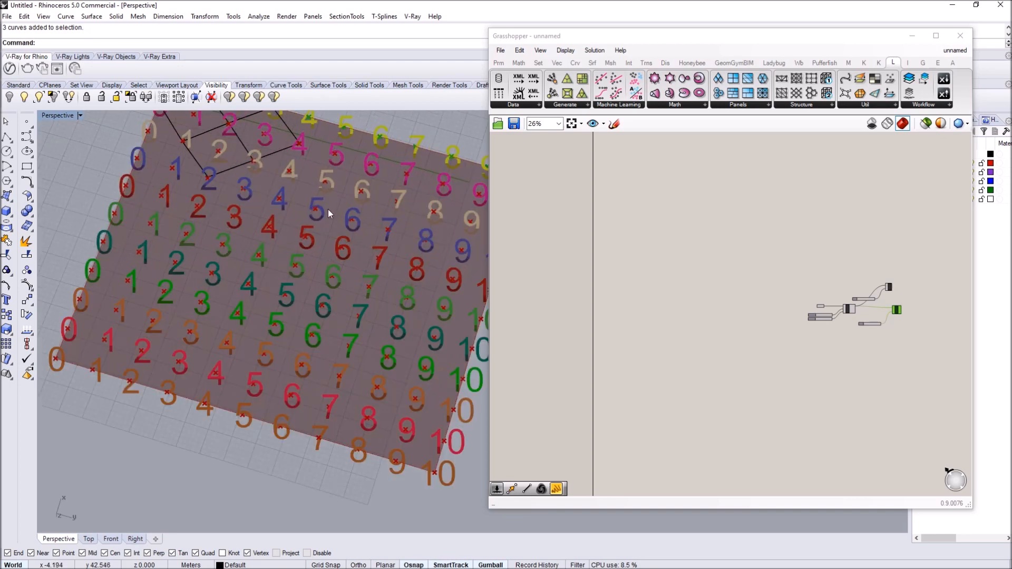
scroll(330, 215, "down", 8)
scroll(365, 197, "up", 4)
- Set the Path slider of Tree Branch to 9
right_click_drag(913, 340, 838, 315)
scroll(808, 290, "up", 8)
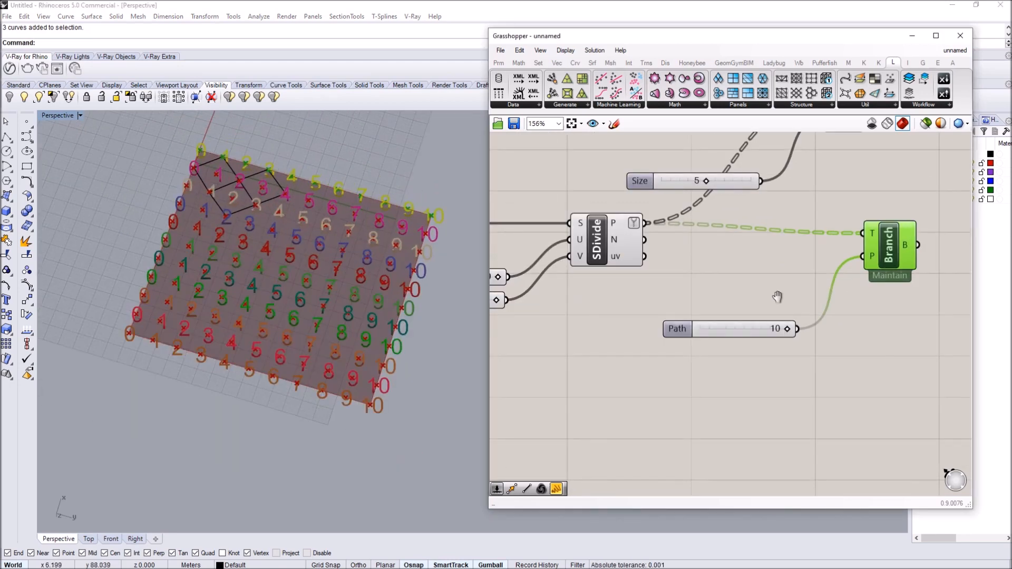
right_click_drag(779, 295, 741, 289)
left_click_drag(642, 333, 656, 334)
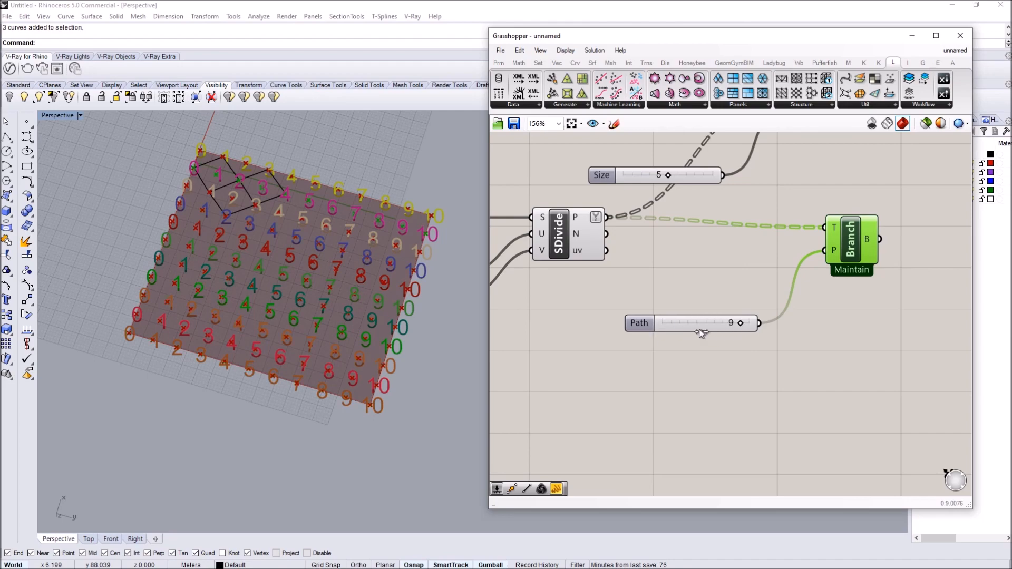
- Show the hidden objects in the Rhino model and delete the planar surface together with its outline rectangle
right_click_drag(274, 311, 238, 424)
right_click_drag(237, 306, 253, 391)
scroll(415, 388, "down", 4)
type("Show")
key("Return")
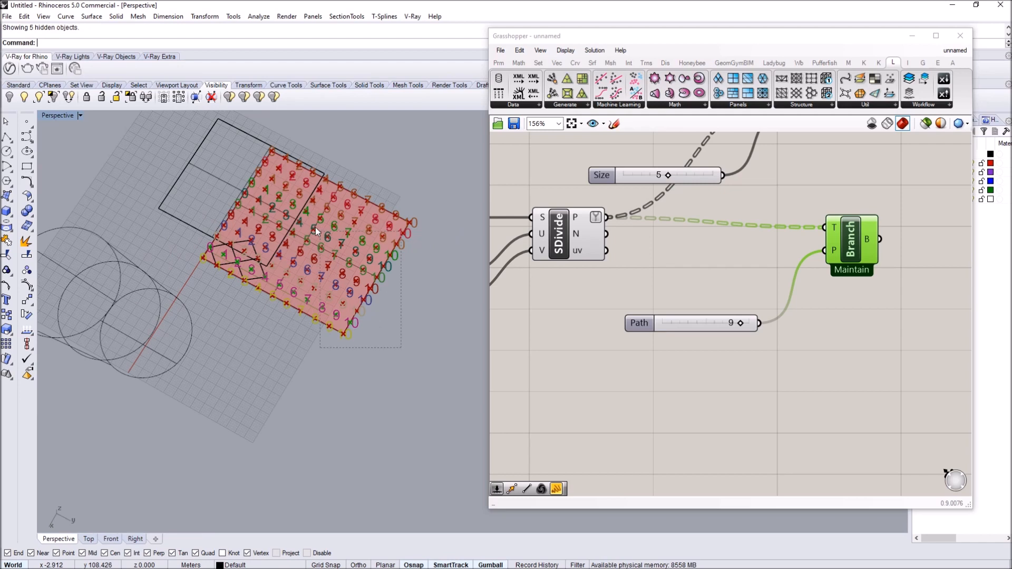
left_click(315, 227)
scroll(339, 232, "down", 2)
scroll(340, 277, "down", 1)
key("Delete")
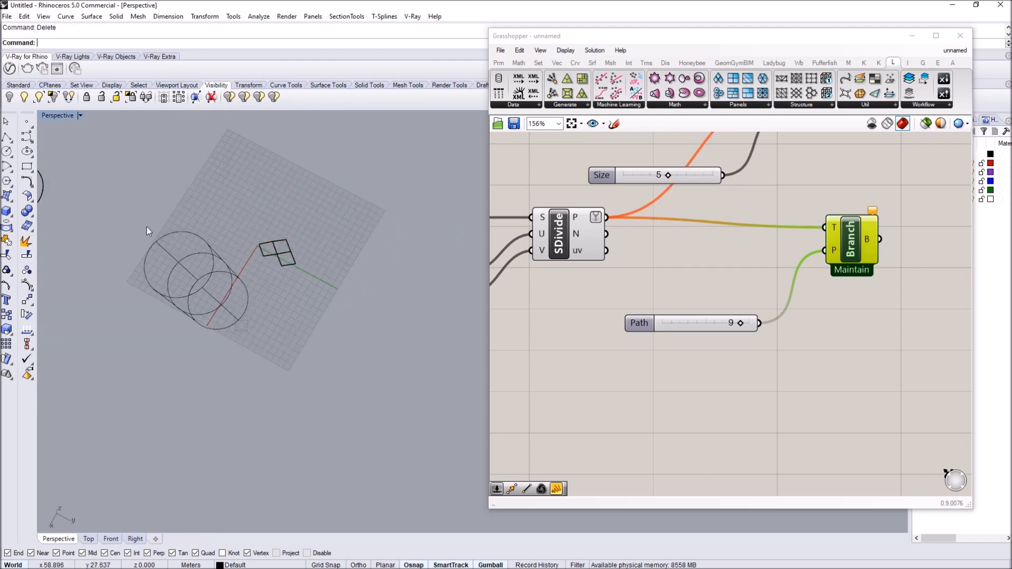
- Draw a new rectangle from two opposite corners on the ground plane beyond the diamond polylines
left_click(26, 166)
scroll(105, 239, "up", 3)
left_click(106, 238)
left_click(357, 183)
- Try to reference the new rectangle as the surface of the Srf parameter
right_click_drag(496, 195, 639, 248)
right_click(588, 272)
left_click(635, 456)
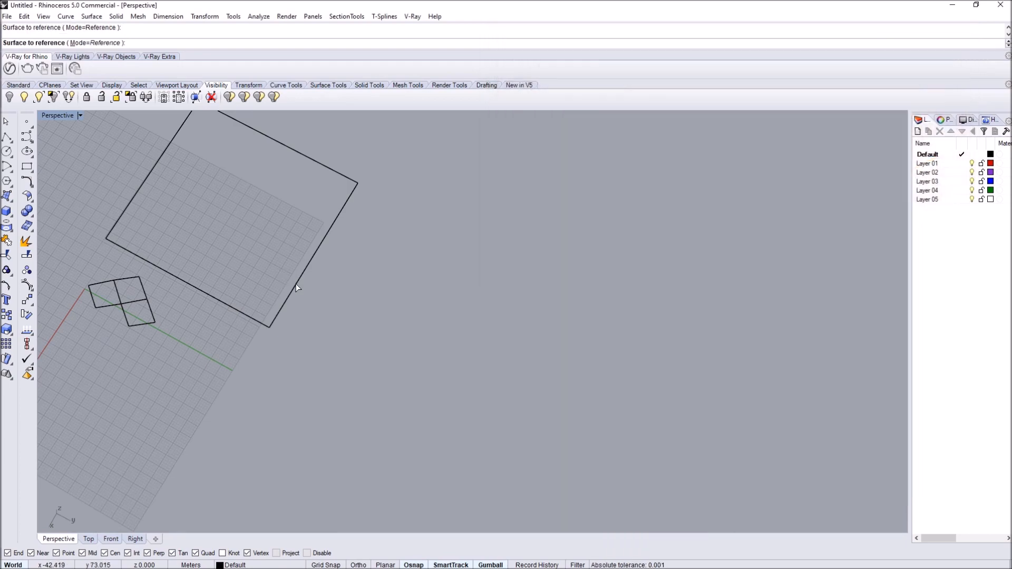
scroll(295, 280, "down", 3)
key("F1")
left_click(416, 5)
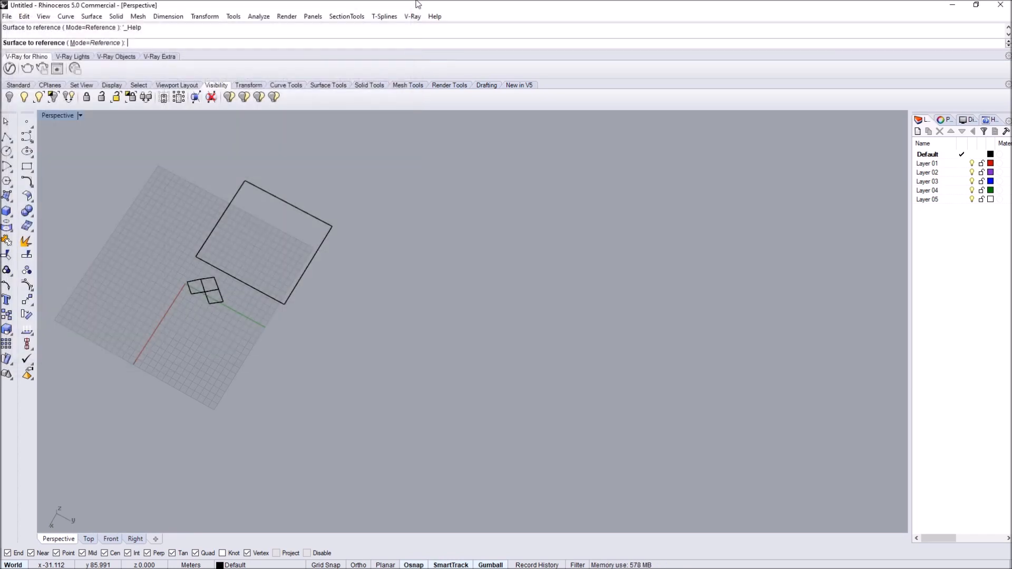
left_click(276, 247)
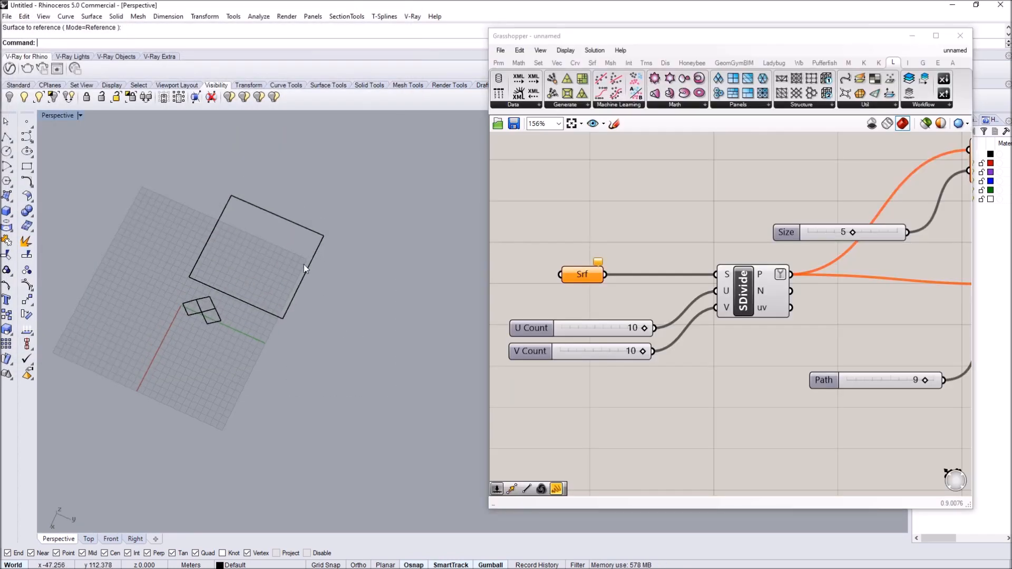
- Create a planar surface from the new rectangle with PlanarSrf
type("planarsrf")
key("Return")
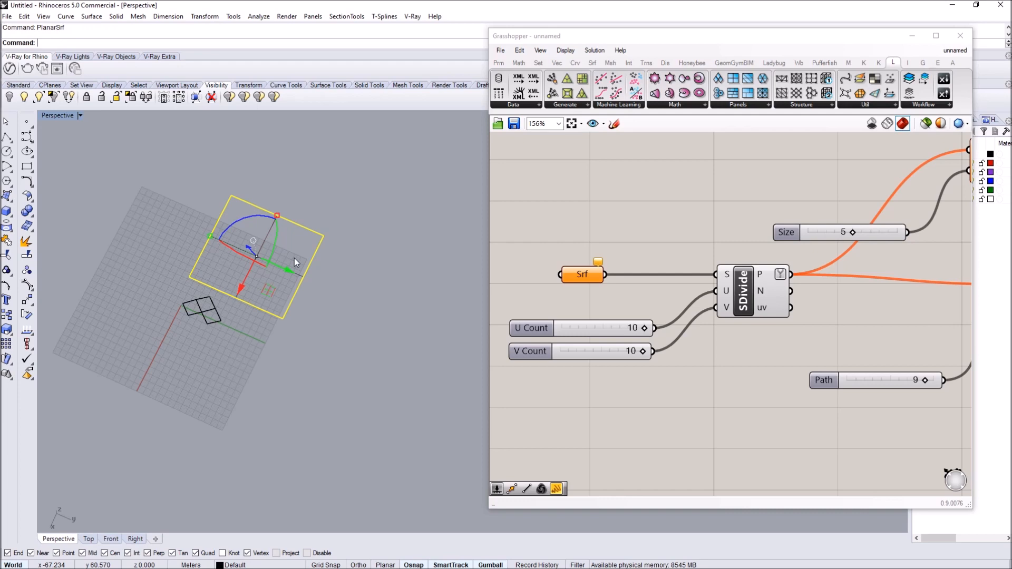
- Reference the new planar surface as the surface of the Srf parameter
scroll(219, 241, "up", 3)
left_click(306, 271)
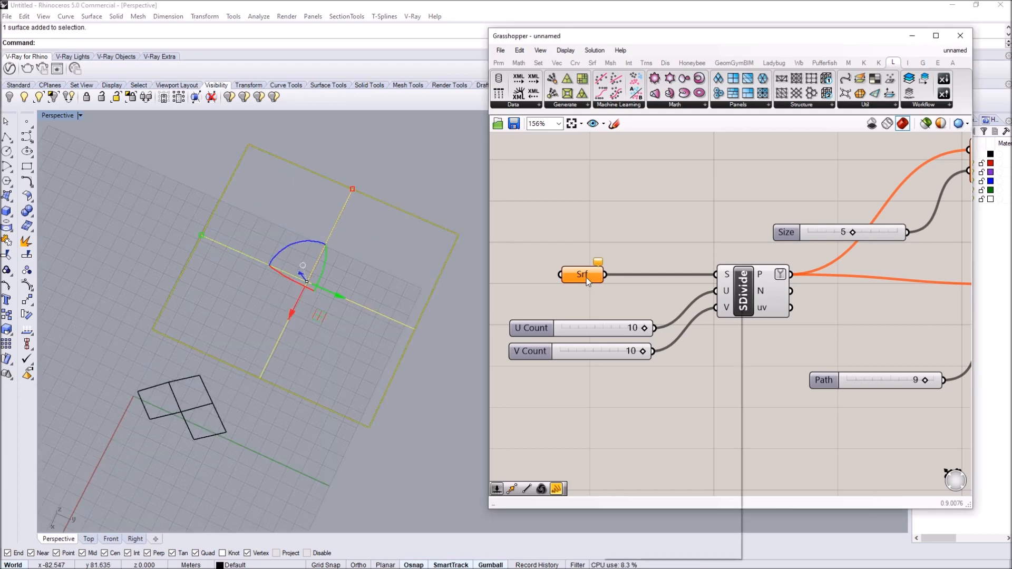
right_click(586, 277)
left_click(628, 463)
right_click_drag(721, 322, 486, 234)
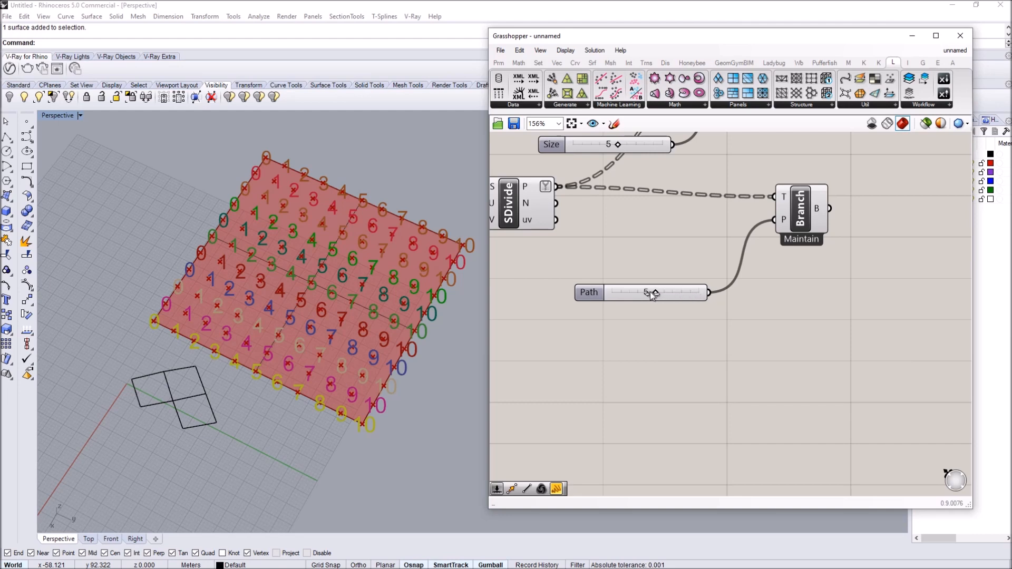
- Run the Path value between 0 and 10 with the Branch component selected, checking which row of points each branch retrieves, ending at 0
left_click(815, 201)
left_click_drag(628, 293, 613, 295)
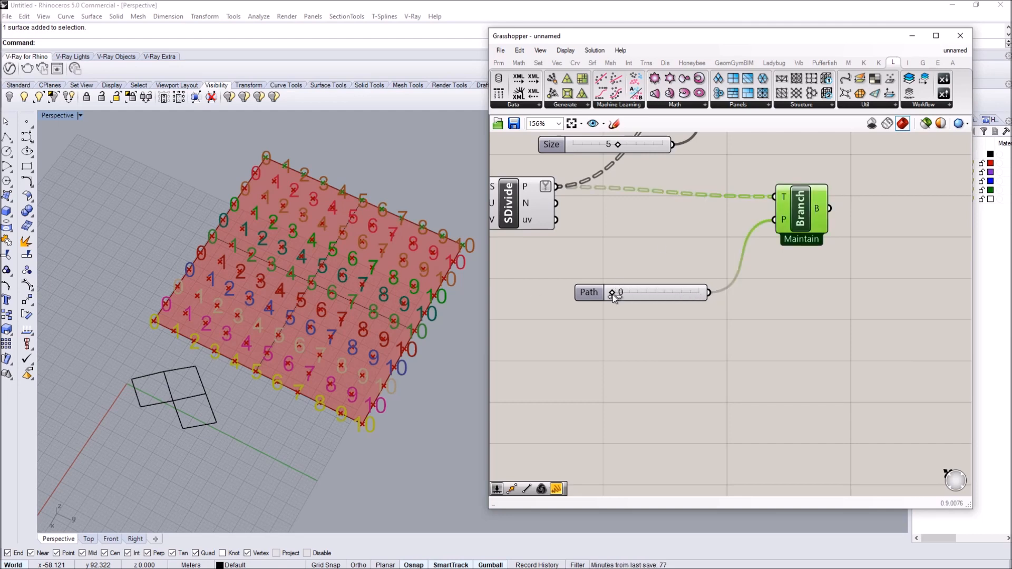
left_click_drag(691, 295, 688, 295)
scroll(295, 324, "down", 5)
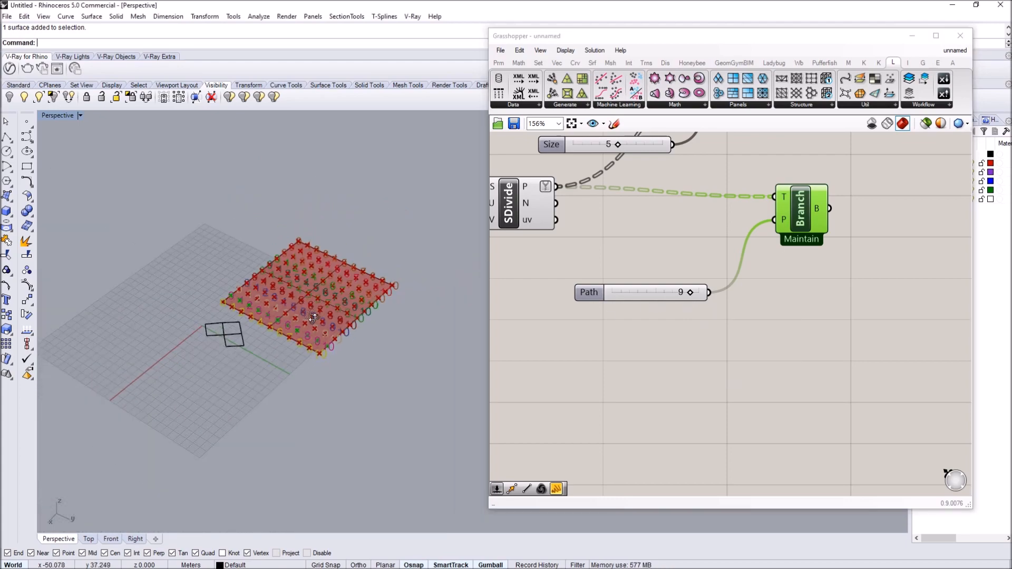
scroll(308, 313, "up", 6)
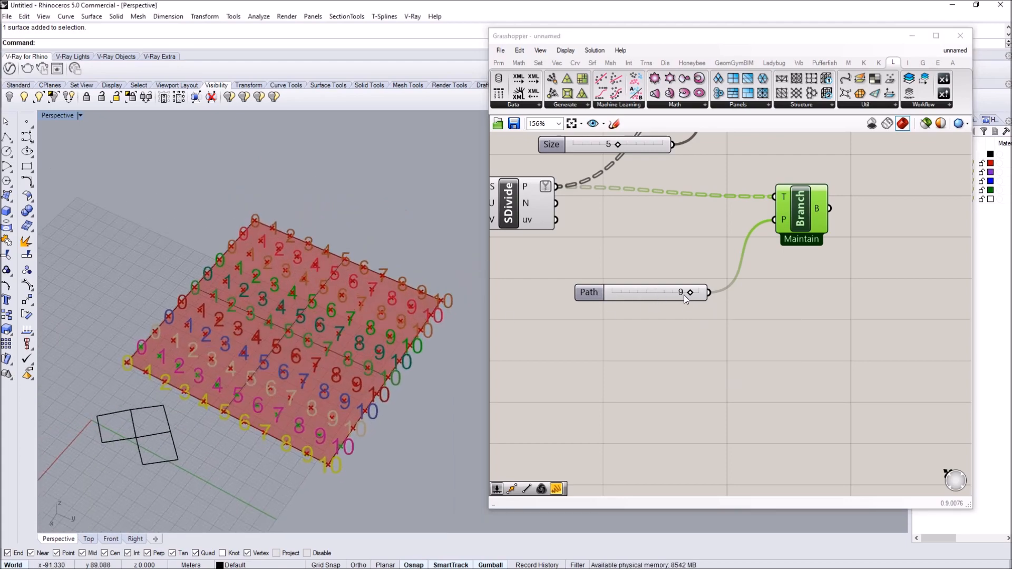
left_click_drag(684, 295, 653, 302)
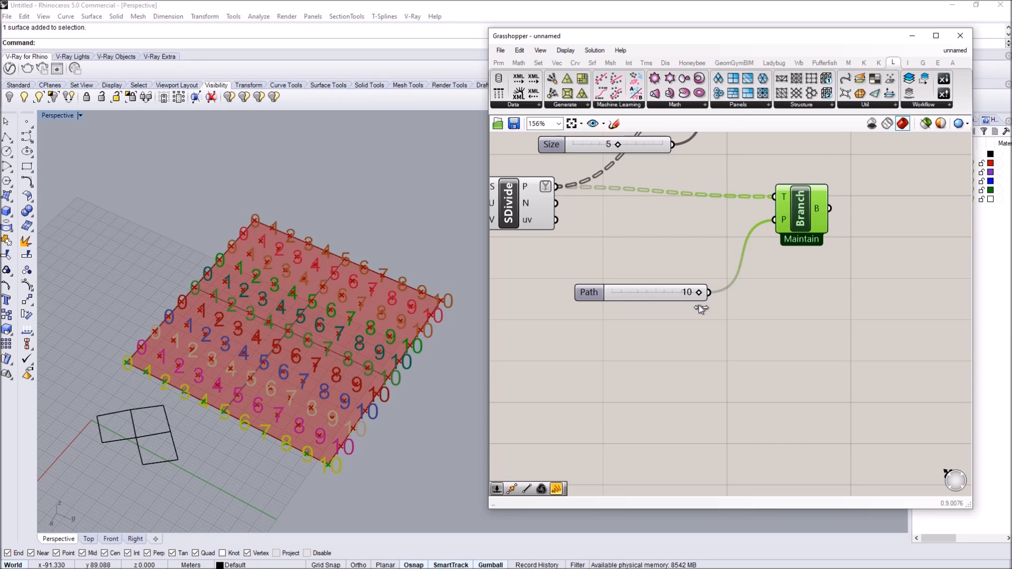
left_click_drag(698, 304, 612, 295)
- Rotate the planar surface half a turn in its own plane with the gumball so its point rows start nearest the world origin
left_click(311, 360)
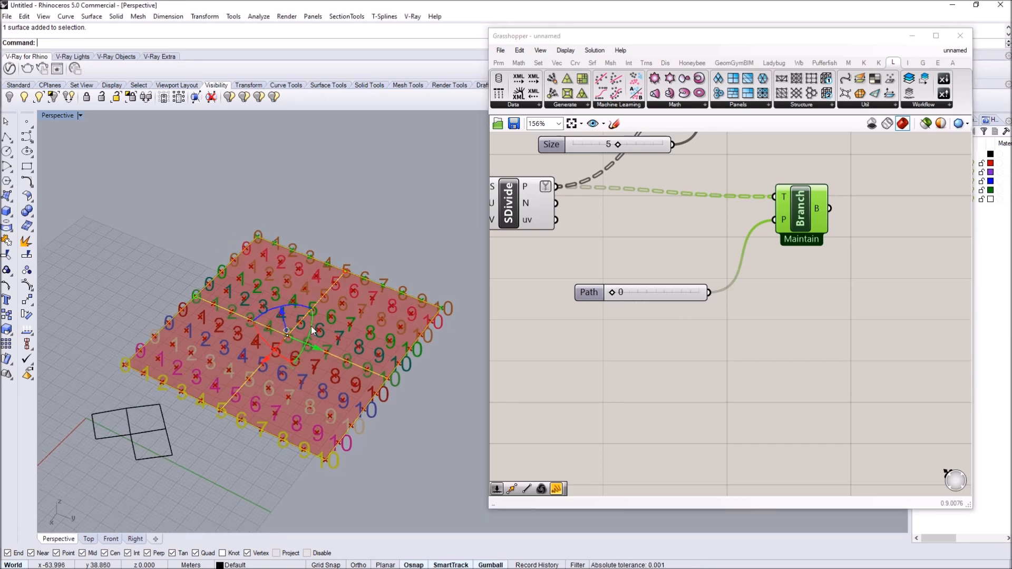
left_click_drag(312, 336, 200, 406)
left_click(208, 452)
left_click(612, 293)
right_click_drag(203, 372, 280, 346)
scroll(281, 346, "down", 5)
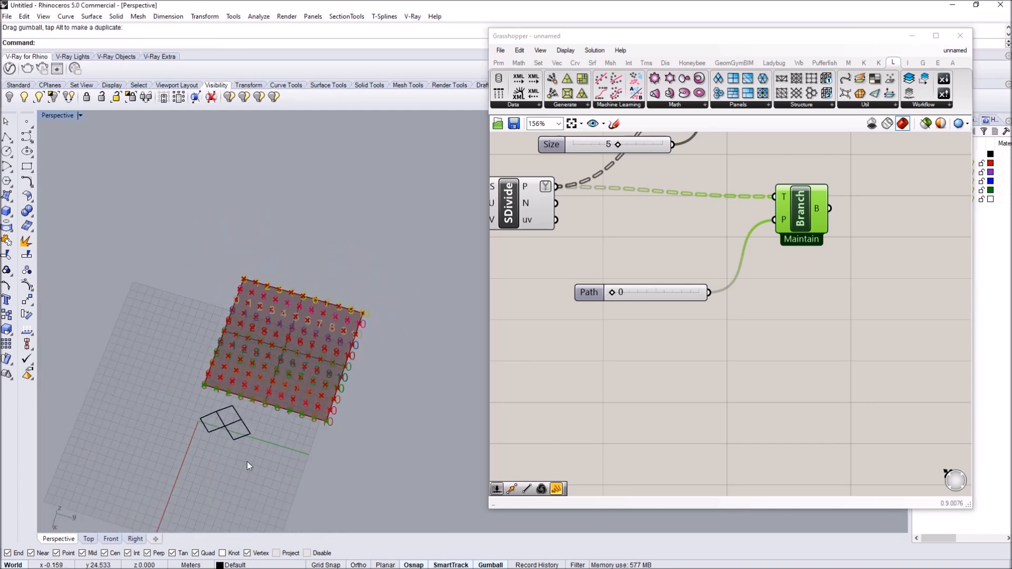
- Delete the old diamond polylines beside the planar surface in the Rhino model
scroll(237, 443, "up", 4)
left_click(194, 413)
scroll(190, 382, "up", 4)
key("Delete")
scroll(210, 349, "down", 4)
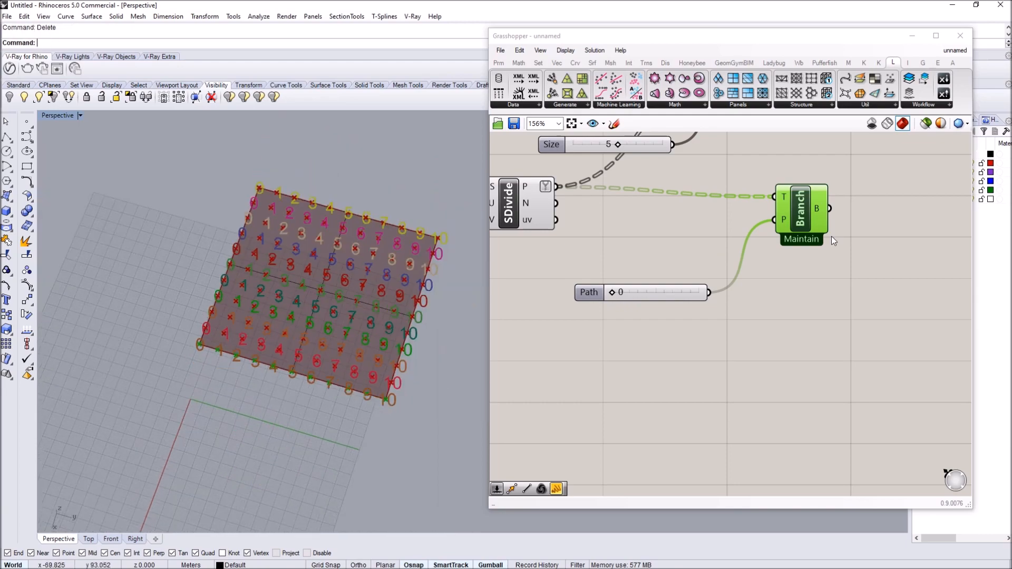
- Vary the Path value again to check the order of the point rows on the rotated surface
right_click_drag(815, 216, 756, 219)
left_click_drag(553, 300, 605, 296)
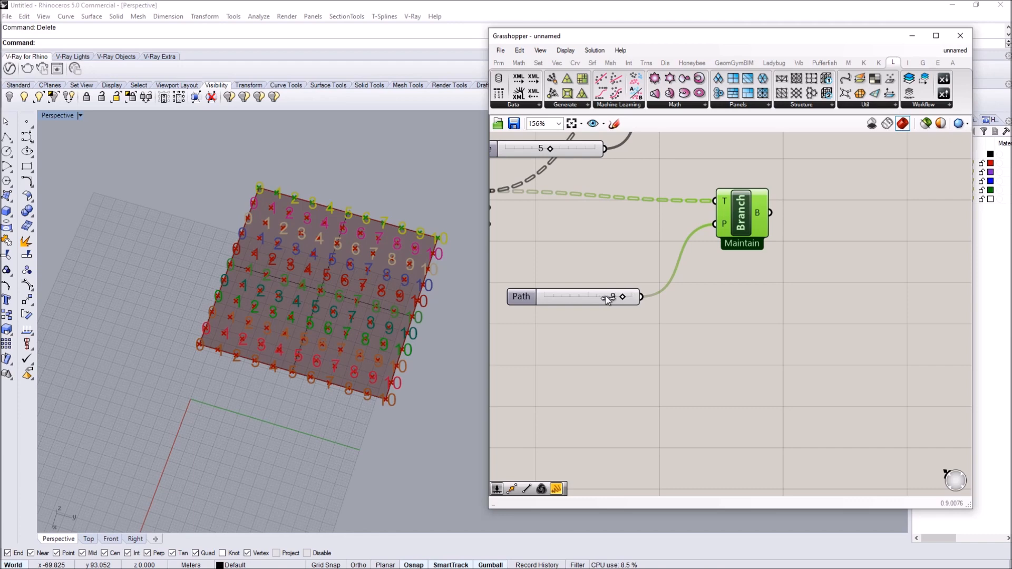
left_click(593, 252)
- Turn off the preview of the Points component's index numbers and shift the component slightly on the canvas
scroll(640, 271, "down", 4)
scroll(656, 234, "up", 3)
left_click(662, 229)
mouse_move(329, 288)
right_mouse_down()
mouse_move(308, 289)
mouse_move(316, 284)
right_mouse_up()
right_click(666, 212)
left_click(689, 235)
left_click_drag(674, 212, 689, 189)
left_click(733, 273)
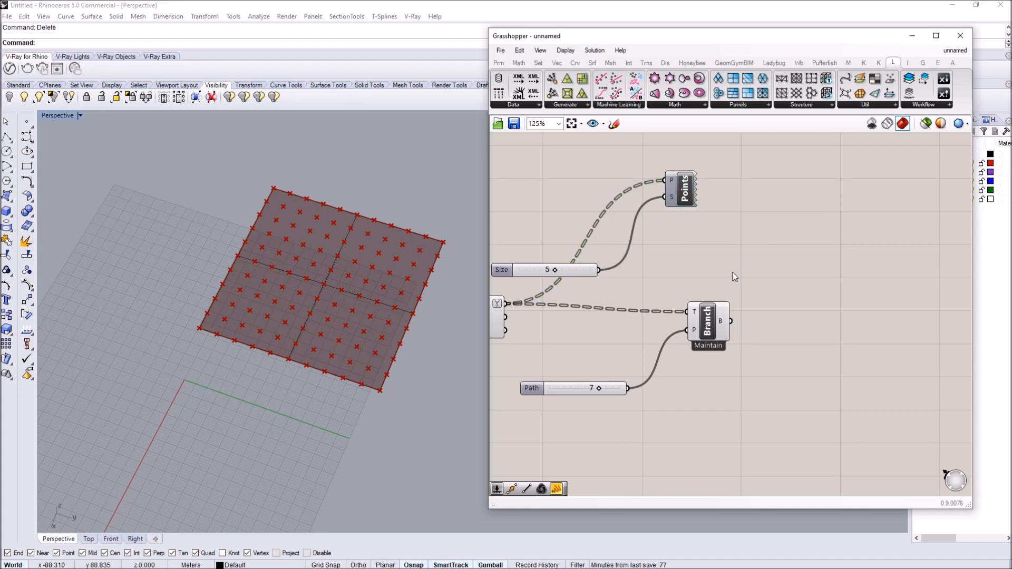
- Select the Branch component and set Path to 0 to highlight the first row of points
left_click(715, 312)
left_click_drag(546, 393, 542, 393)
right_click_drag(199, 332, 213, 345)
right_click_drag(562, 389, 668, 363)
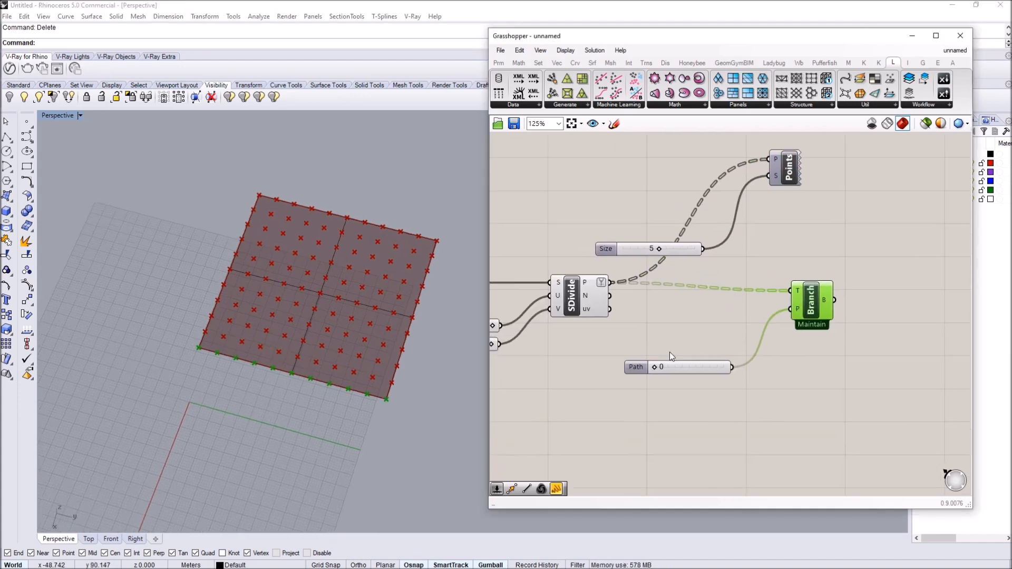
- Draw a closed diamond polyline at the surface's near corner, starting from the second point of the first row, around one interior point
left_click(260, 323)
scroll(260, 323, "up", 3)
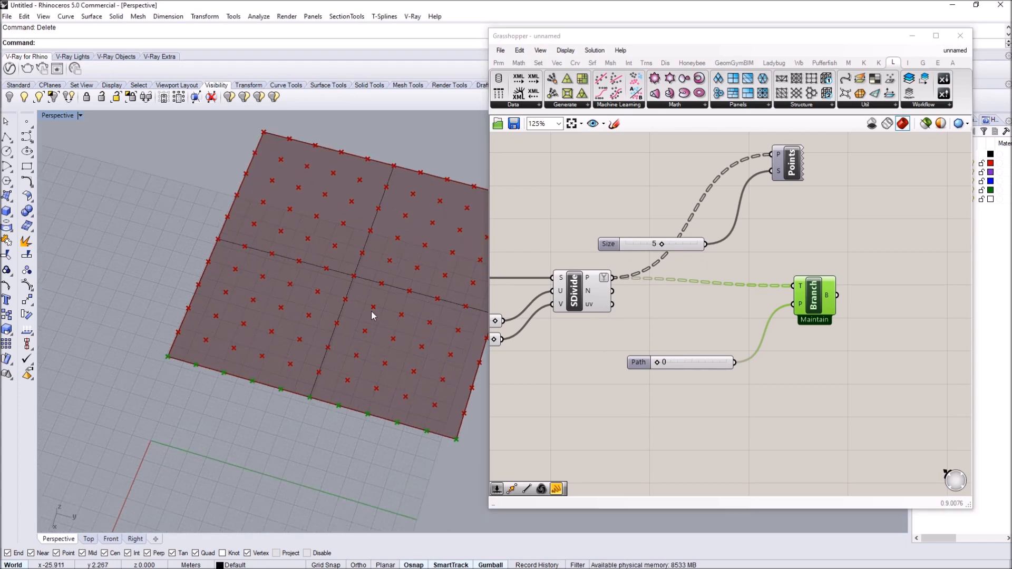
left_click(7, 138)
scroll(164, 363, "up", 3)
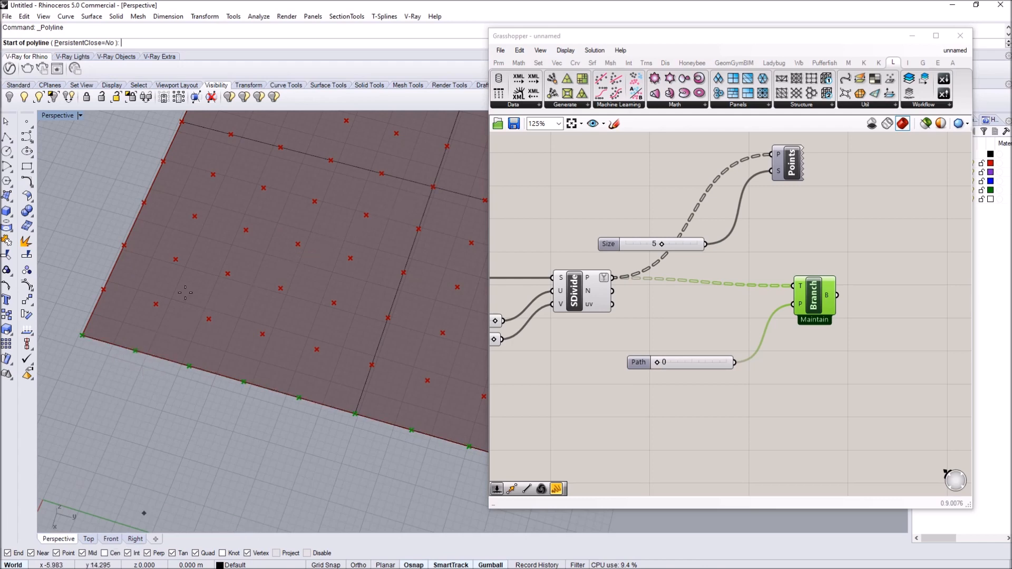
left_click(133, 349)
left_click(207, 320)
left_click(176, 259)
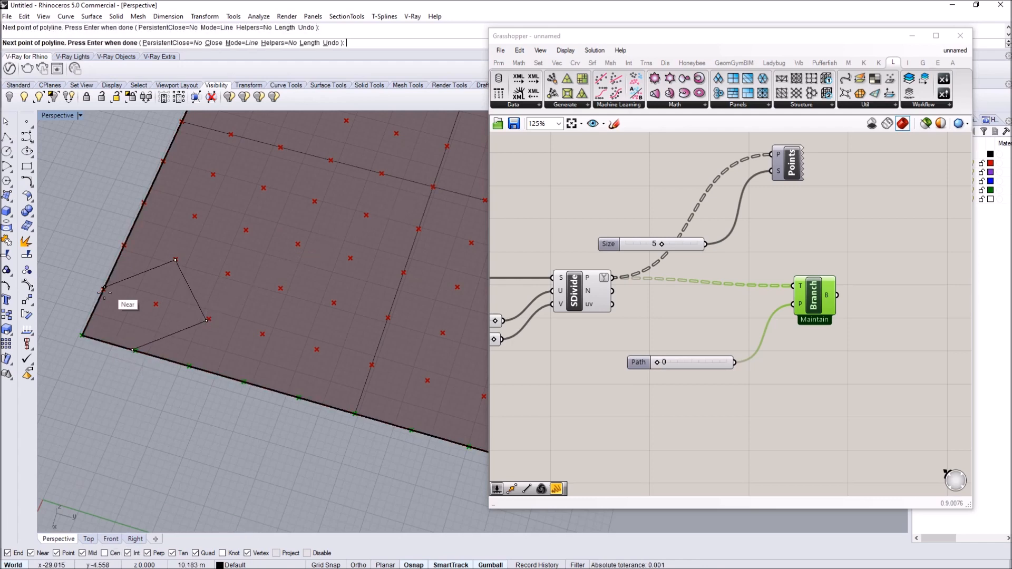
left_click(104, 289)
left_click(134, 350)
scroll(133, 349, "down", 3)
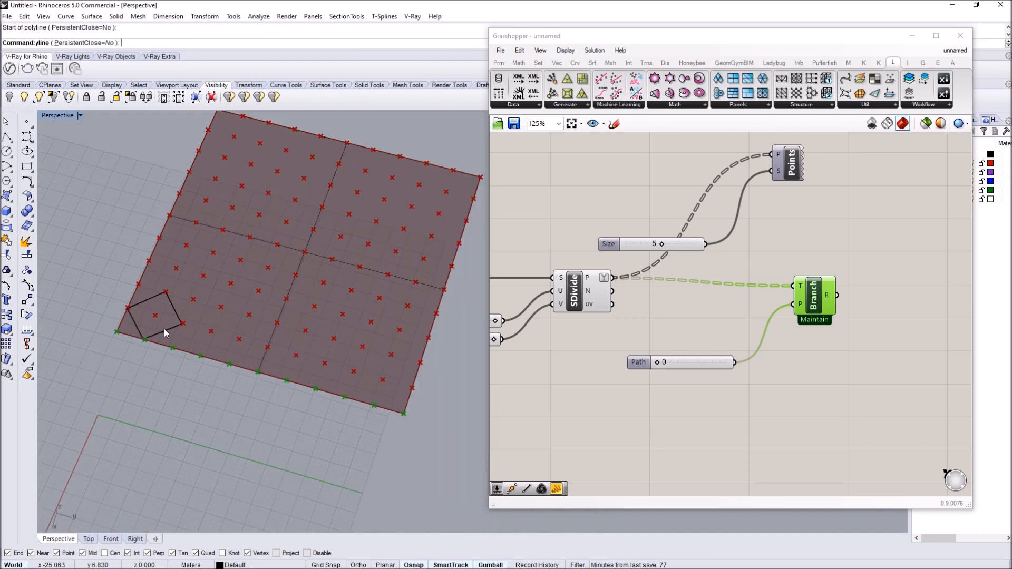
- Draw a second closed diamond polyline from the first diamond's far corner along the surface's side edge
scroll(166, 293, "up", 2)
left_click(168, 291)
left_click(224, 268)
left_click(196, 222)
left_click(142, 244)
left_click(167, 290)
scroll(147, 335, "down", 2)
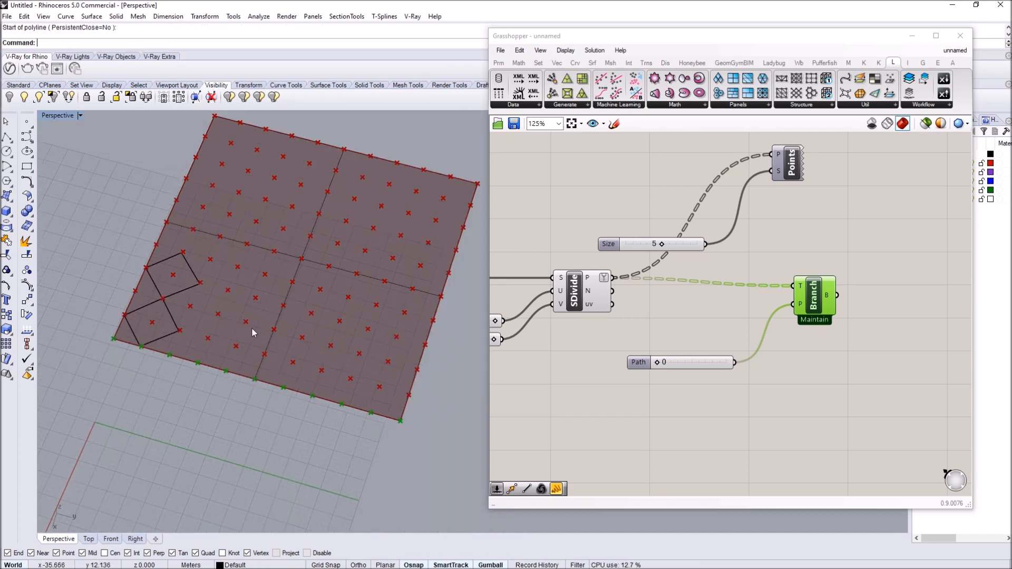
- Add a Series component below the Path slider and shift the slider aside to make room
right_click_drag(775, 336, 750, 255)
double_click(668, 327)
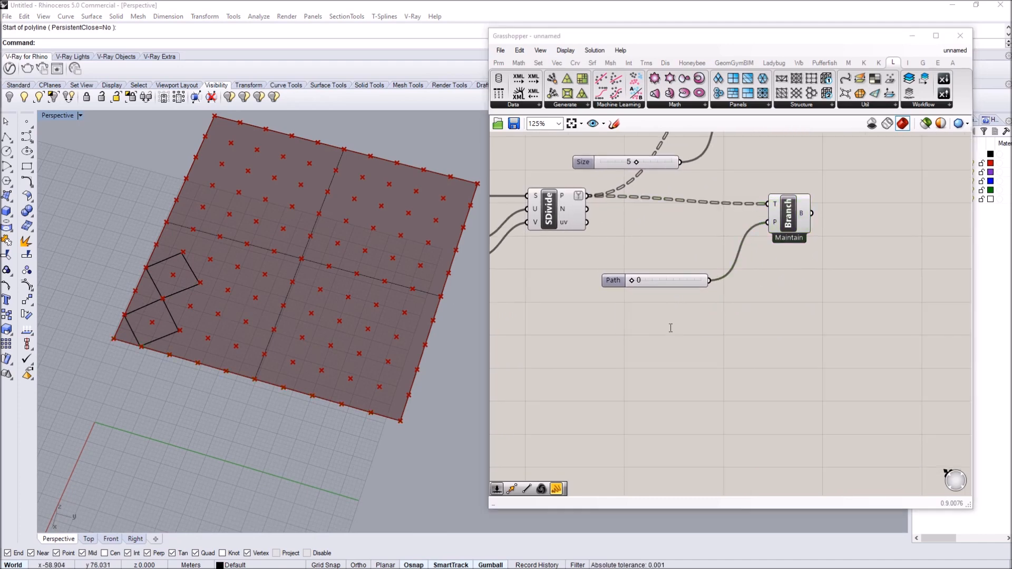
type("ser")
key("Return")
left_click_drag(680, 334, 709, 333)
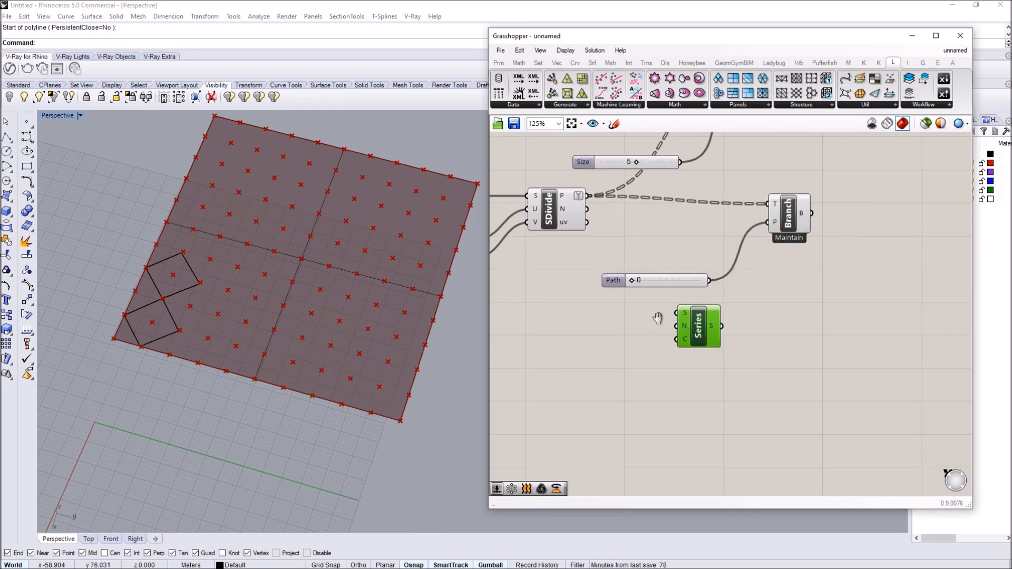
right_click_drag(659, 319, 746, 324)
left_click_drag(750, 289, 700, 282)
left_click(643, 348)
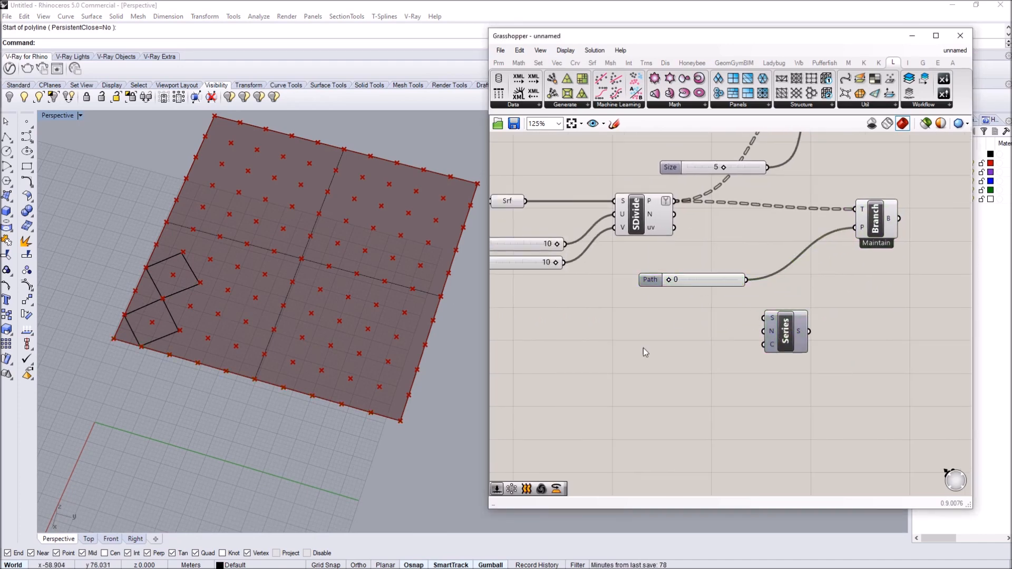
- Create number sliders of 0 and 2 and wire them to the Start and Step inputs of Series
double_click(674, 325)
type("0")
key("Return")
left_click_drag(731, 325, 764, 318)
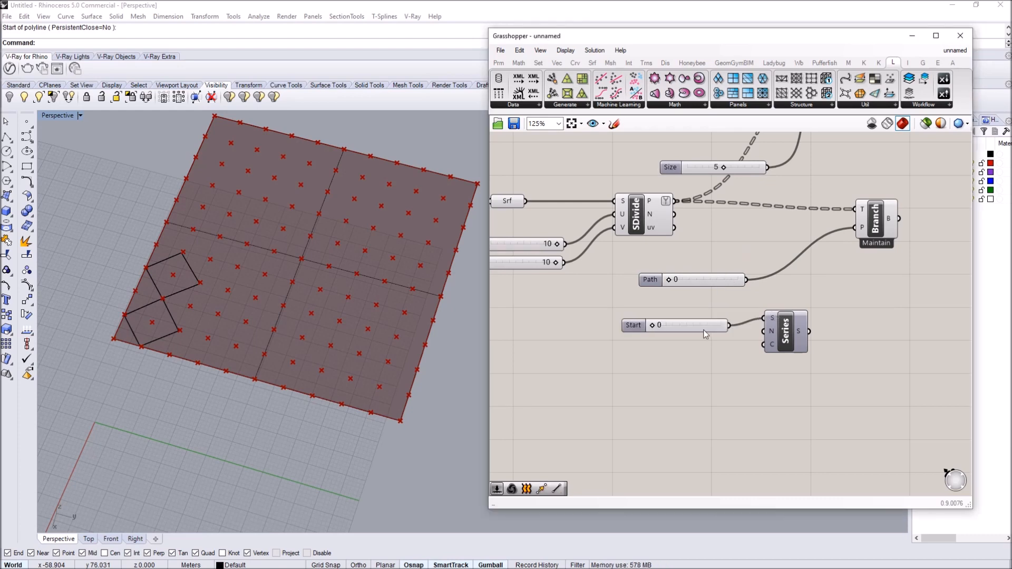
left_click_drag(635, 325, 625, 318)
double_click(678, 342)
type("2")
key("Return")
left_click_drag(763, 331, 710, 336)
- Create a number slider of 5 and wire it to the Count input of Series
double_click(651, 366)
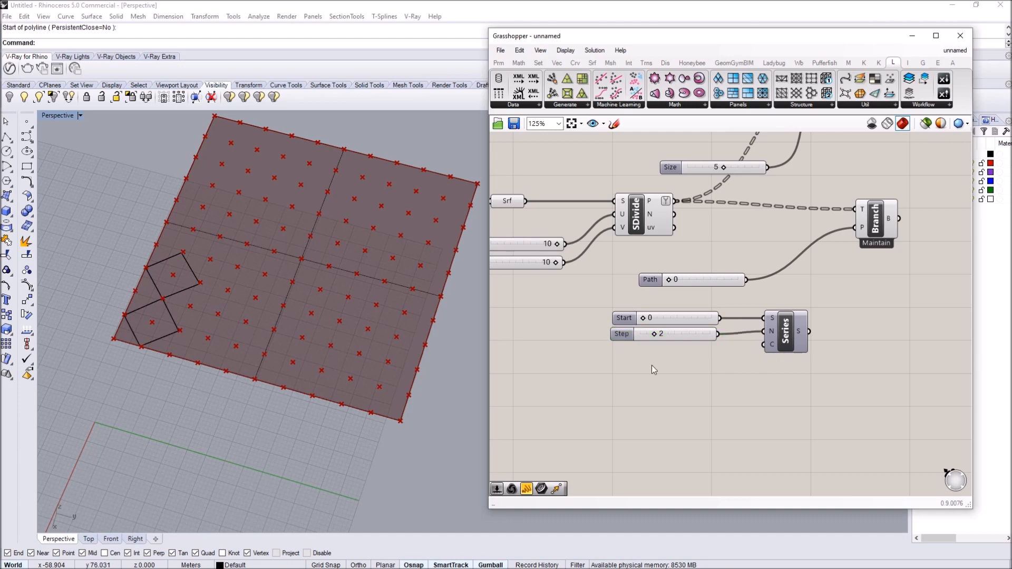
right_click_drag(115, 329, 132, 338)
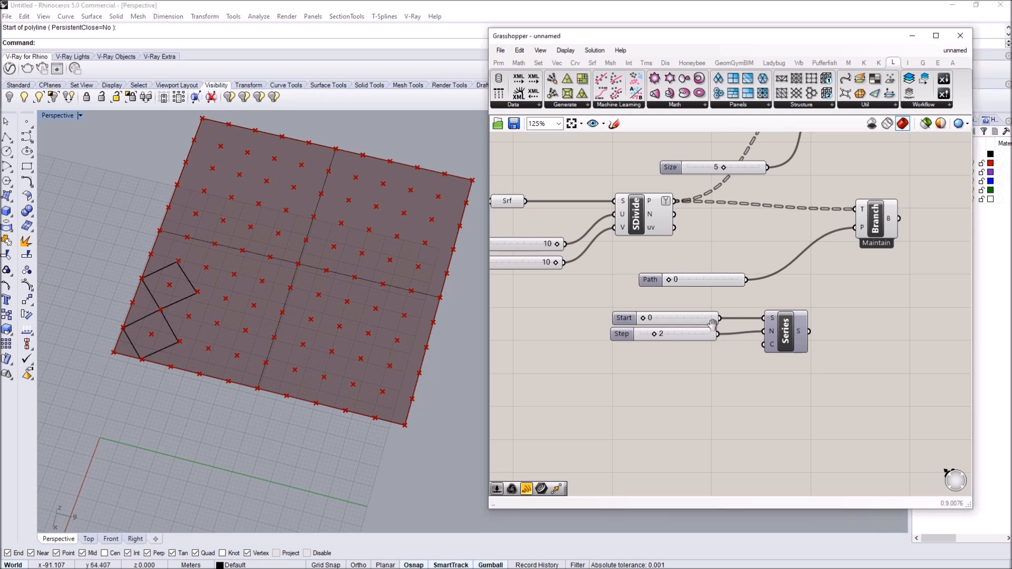
right_click_drag(712, 324, 700, 318)
double_click(665, 366)
type("5")
key("Return")
left_click(693, 368)
left_click_drag(694, 369, 752, 338)
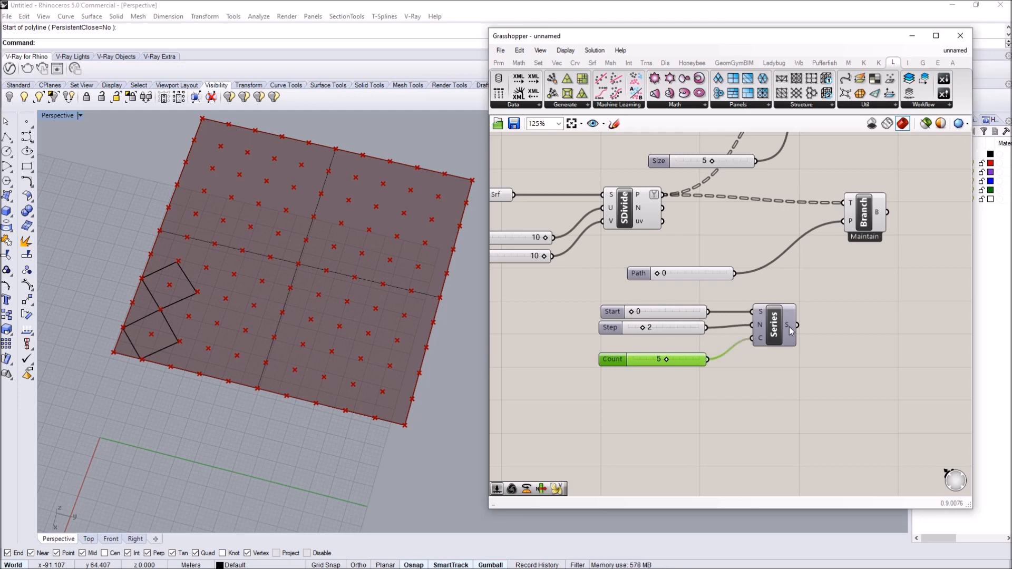
- Wire the Series output to the Branch path input in place of the Path slider, and align the Count slider beneath Step
right_click_drag(790, 325, 769, 359)
left_click_drag(777, 360, 825, 257)
left_click(842, 252)
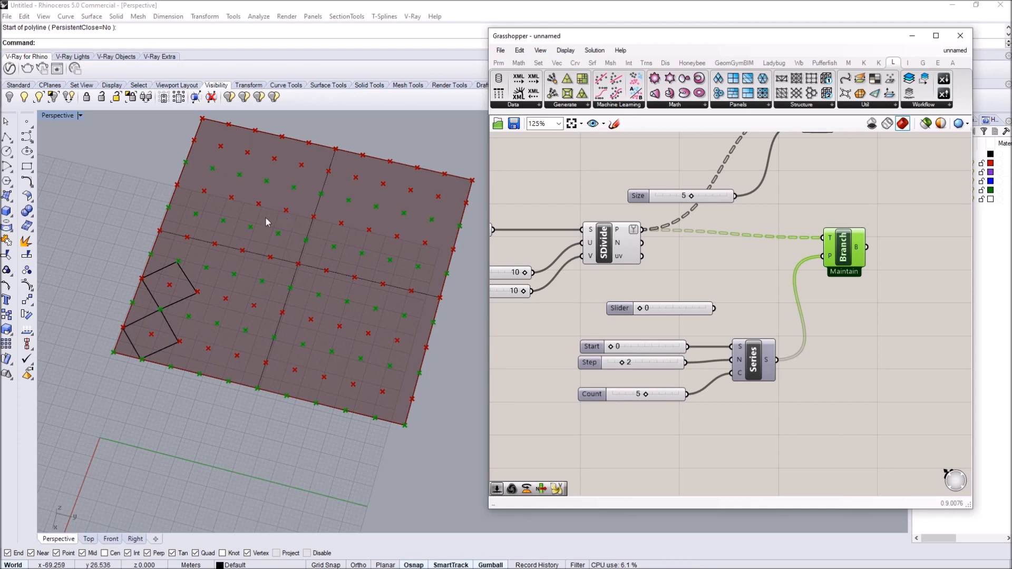
right_click_drag(570, 289, 654, 276)
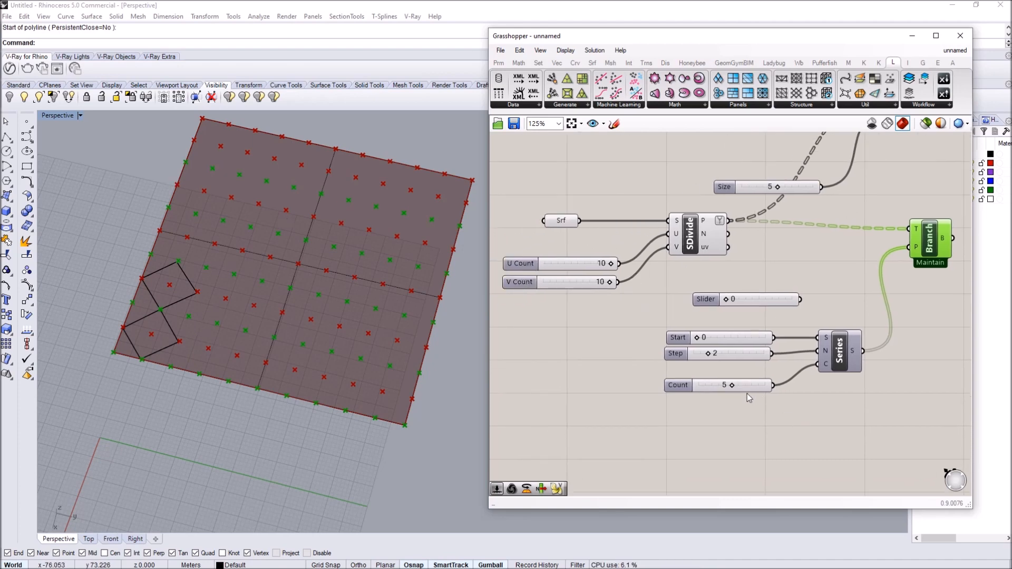
left_click_drag(745, 389, 744, 377)
left_click(930, 247)
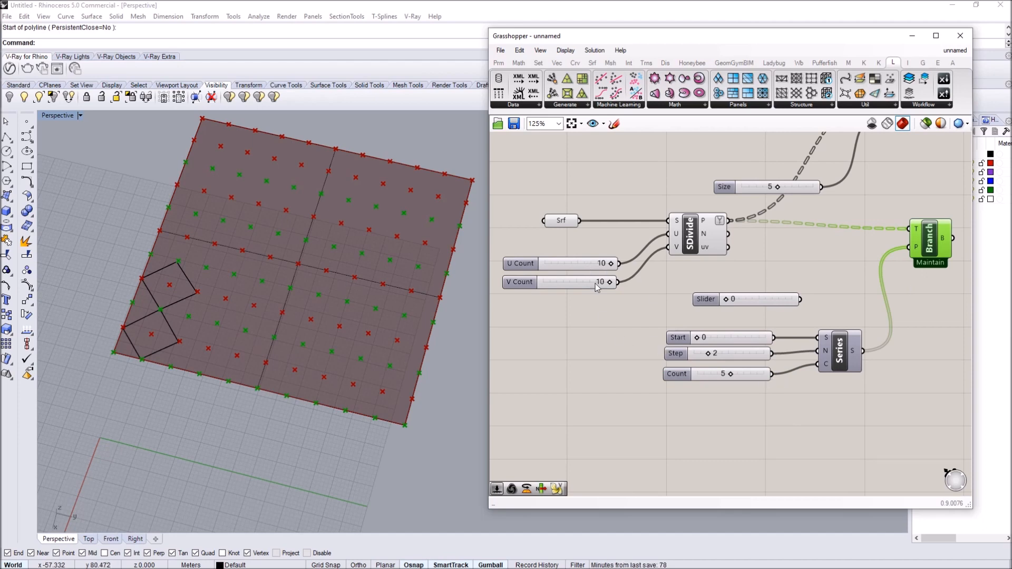
- Examine how the alternate rows retrieved by Branch line up with the corners of the drawn diamonds
right_click_drag(287, 346, 275, 338)
left_click(560, 297)
scroll(560, 298, "down", 3)
right_click_drag(759, 278, 726, 293)
scroll(726, 293, "up", 2)
left_click_drag(714, 281, 724, 281)
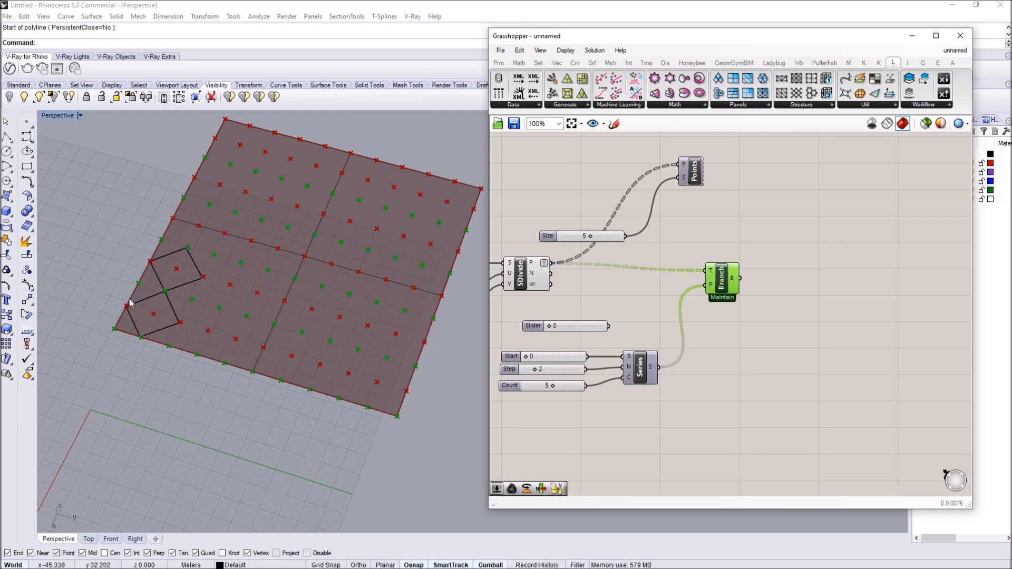
right_click_drag(130, 303, 147, 329)
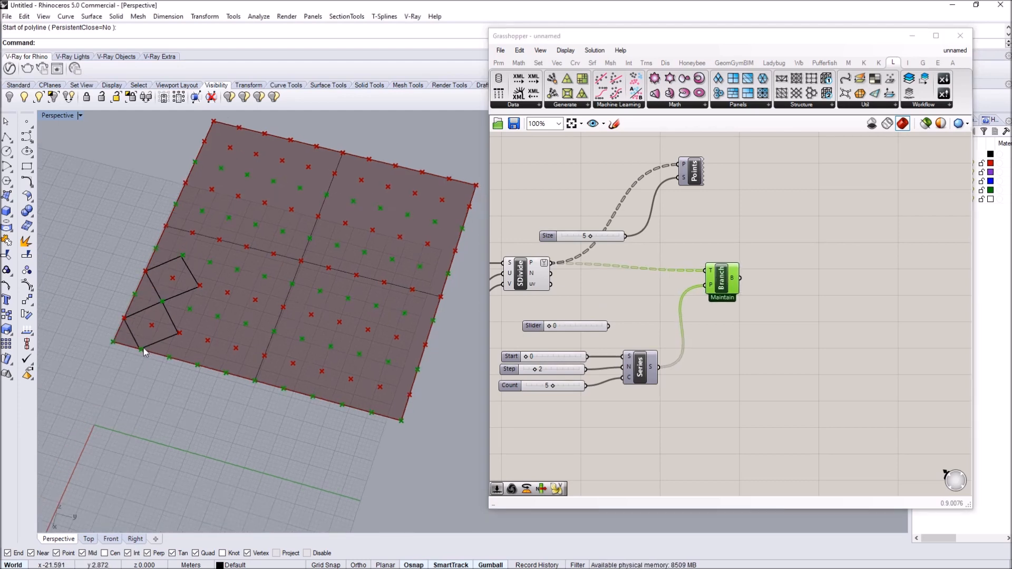
- Add a Cull Pattern component and wire the Branch output into its list input
right_click_drag(629, 324, 592, 324)
double_click(791, 286)
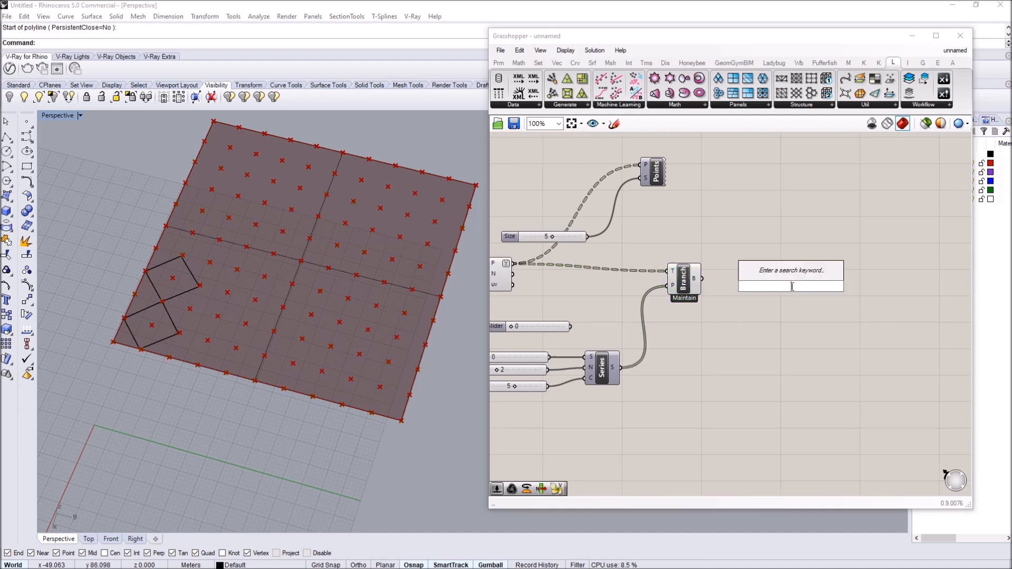
type("cull")
key("Return")
left_click_drag(701, 278, 775, 281)
- Reduce the cull pattern's Boolean values to one False and one True
scroll(789, 291, "up", 3)
right_click(782, 294)
left_click(815, 420)
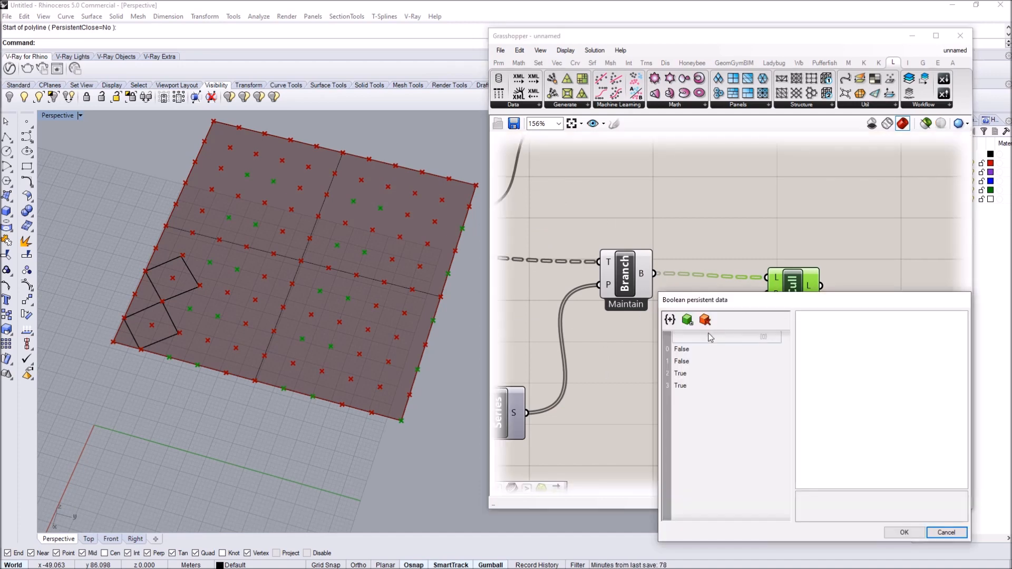
left_click(685, 361)
left_click(705, 319)
left_click(705, 319)
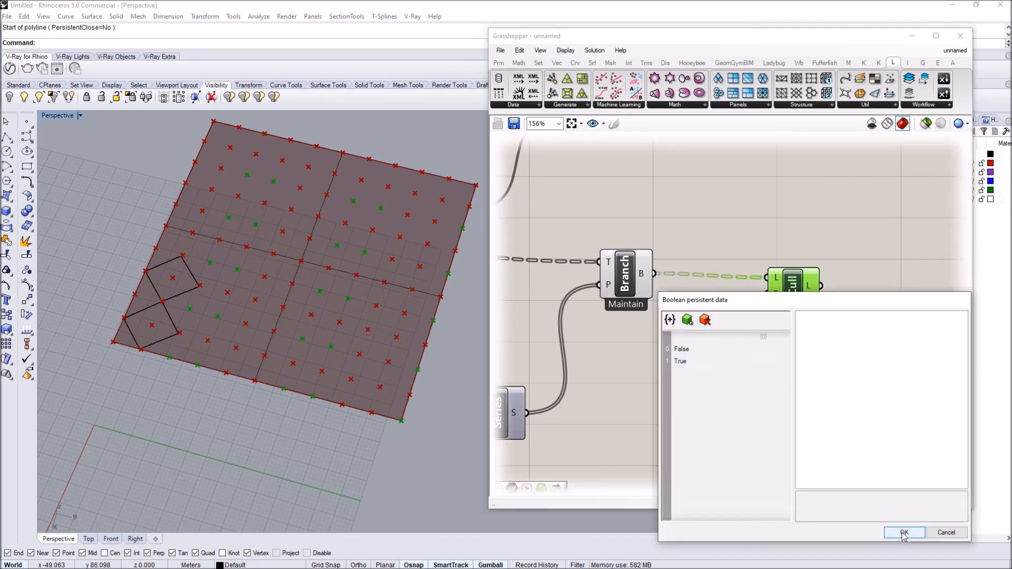
left_click(903, 532)
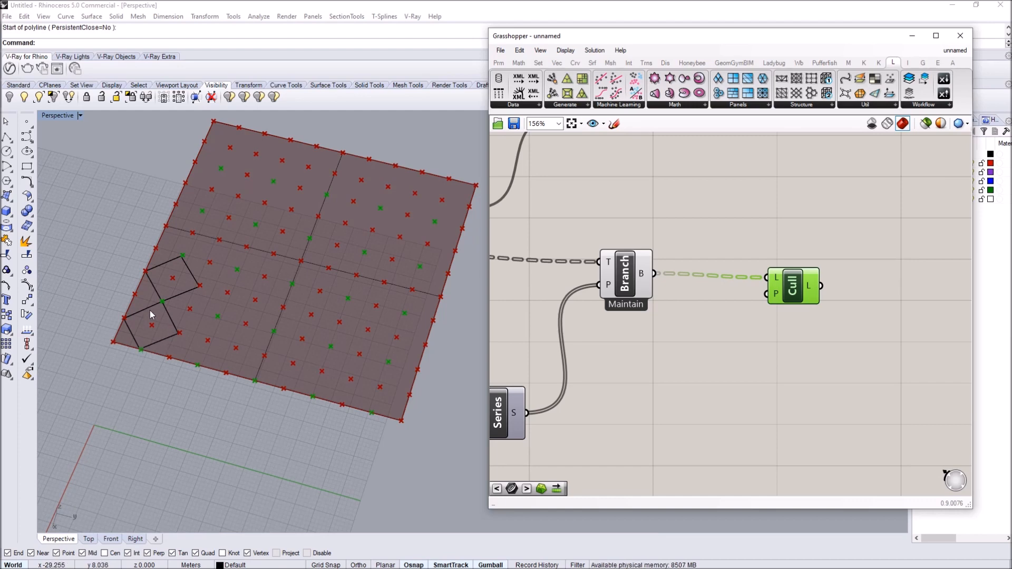
- Rearrange the Series component with its sliders, Branch and Cull into one compact row on the canvas
left_click_drag(786, 287, 768, 284)
right_click_drag(693, 329, 753, 281)
scroll(765, 275, "down", 3)
left_click_drag(671, 380, 569, 319)
left_click(822, 309)
left_click(757, 372)
left_click_drag(757, 372, 533, 317)
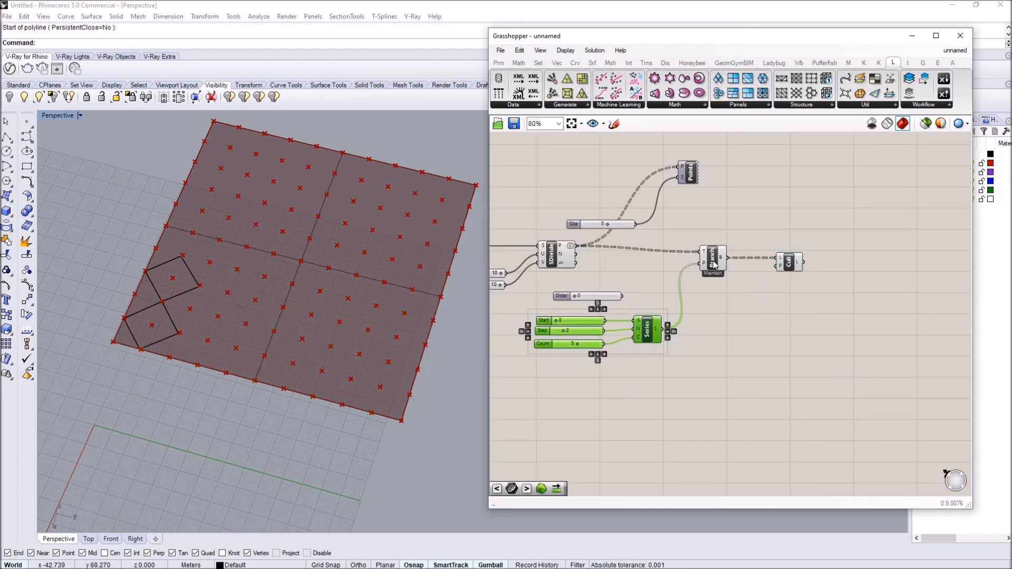
left_click_drag(713, 265, 716, 322)
left_click_drag(789, 264, 767, 320)
left_click_drag(782, 380, 548, 308)
left_click_drag(696, 317, 808, 244)
- Delete the disconnected number slider left over from the Branch path
left_click(595, 297)
left_click(519, 50)
left_click(552, 162)
- Duplicate the Series, sliders, Branch and Cull group directly below the original row
right_click_drag(908, 307, 816, 301)
scroll(816, 301, "up", 1)
left_click_drag(815, 299, 529, 200)
right_click_drag(529, 201, 566, 187)
left_click_drag(659, 235, 656, 342, "alt")
left_click(597, 300)
right_click_drag(185, 323, 190, 365)
scroll(190, 365, "up", 6)
scroll(192, 367, "down", 2)
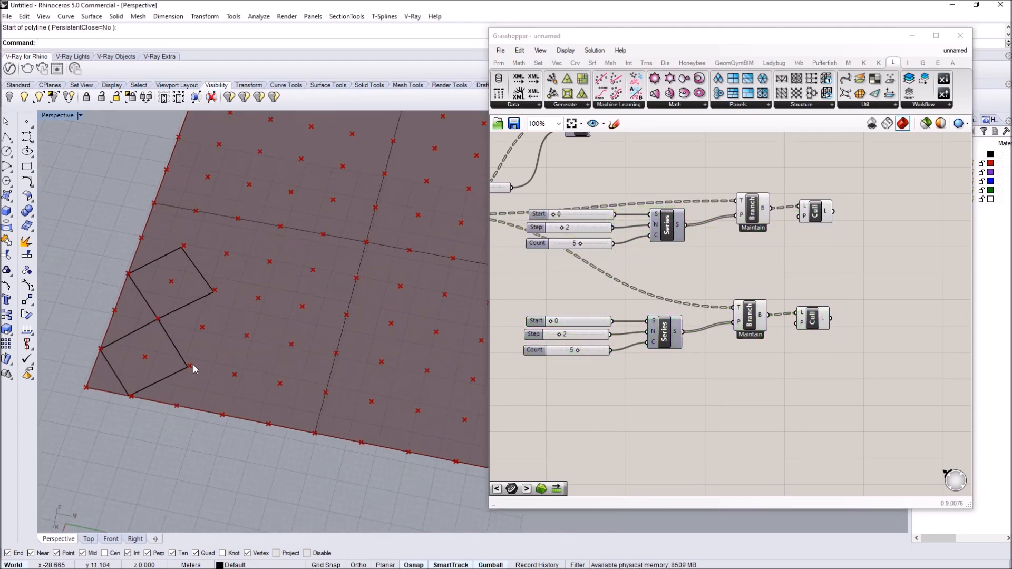
- Set the duplicated Series' start value to 1 and highlight the points retrieved by the lower Branch component
right_click_drag(578, 330, 592, 309)
scroll(592, 309, "up", 2)
left_click_drag(547, 298, 550, 302)
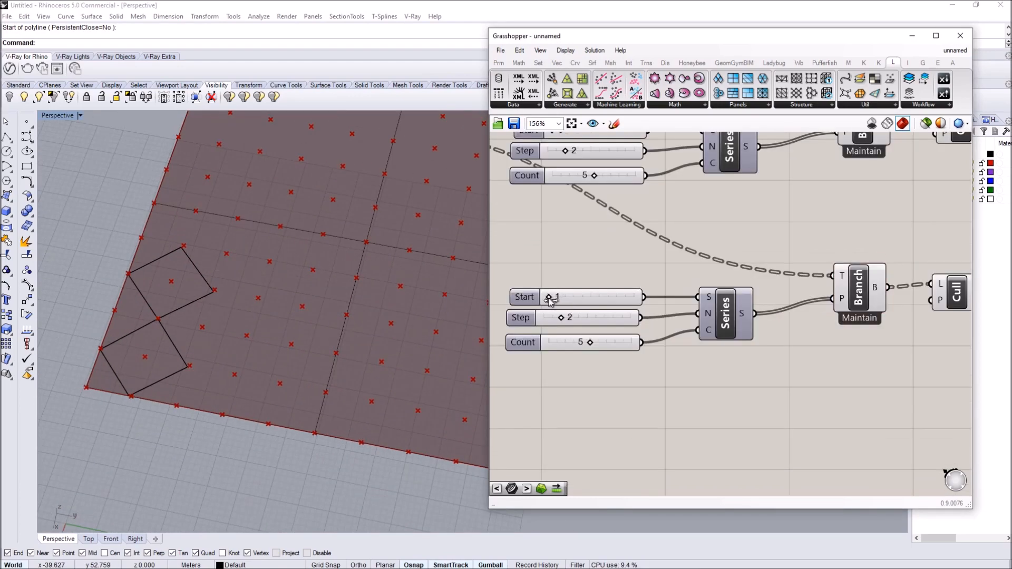
scroll(135, 357, "down", 3)
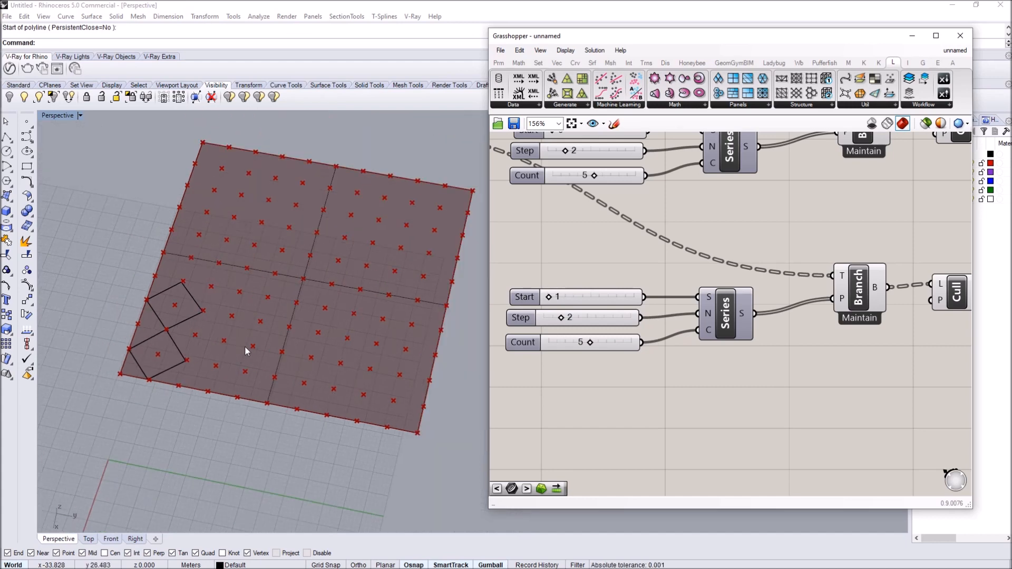
left_click(176, 332)
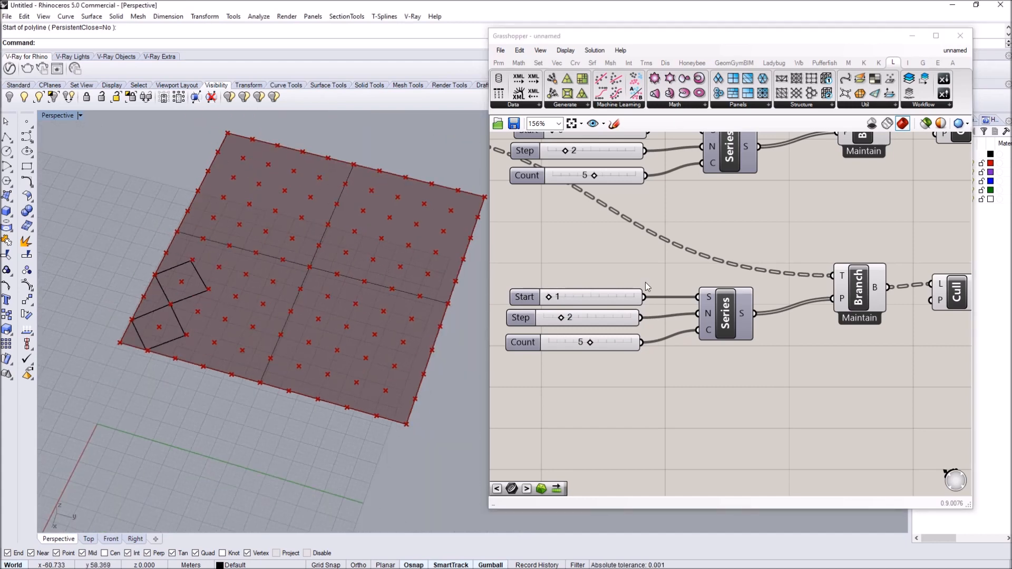
right_click_drag(865, 295, 708, 284)
left_click(711, 282)
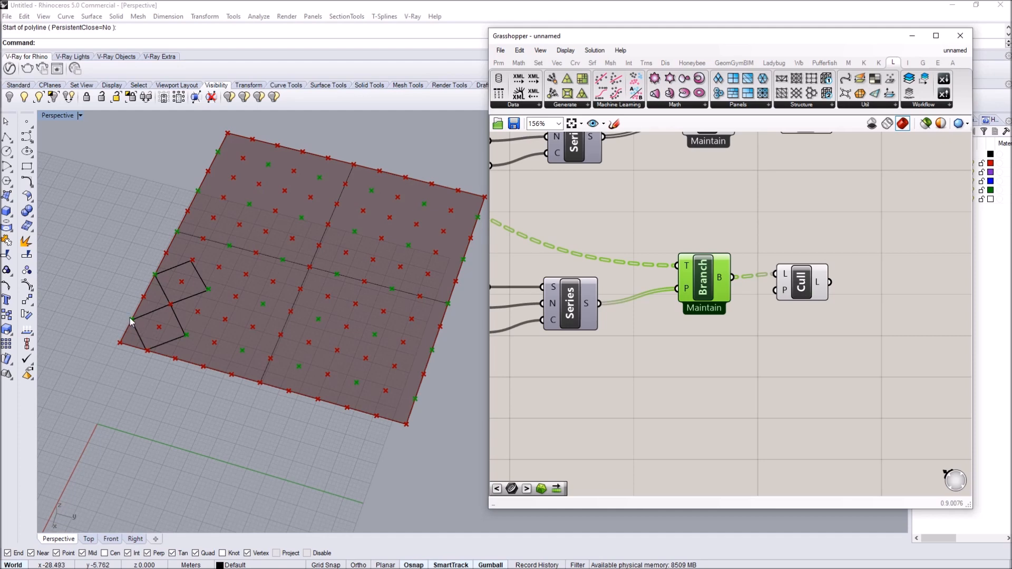
- Add a Shift List component and connect the lower Cull's output to its list input
right_click_drag(887, 284, 739, 285)
double_click(740, 284)
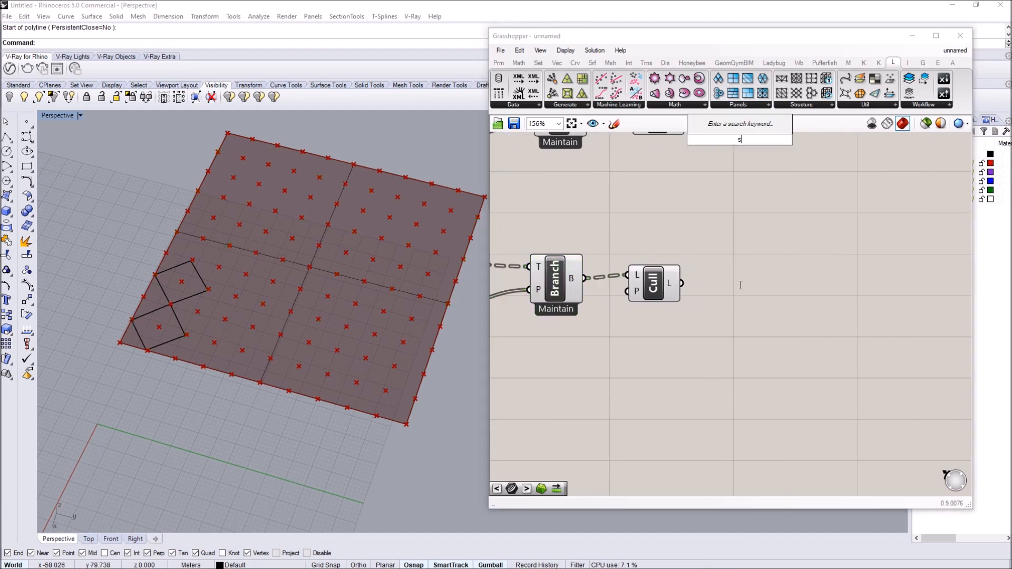
type("shig")
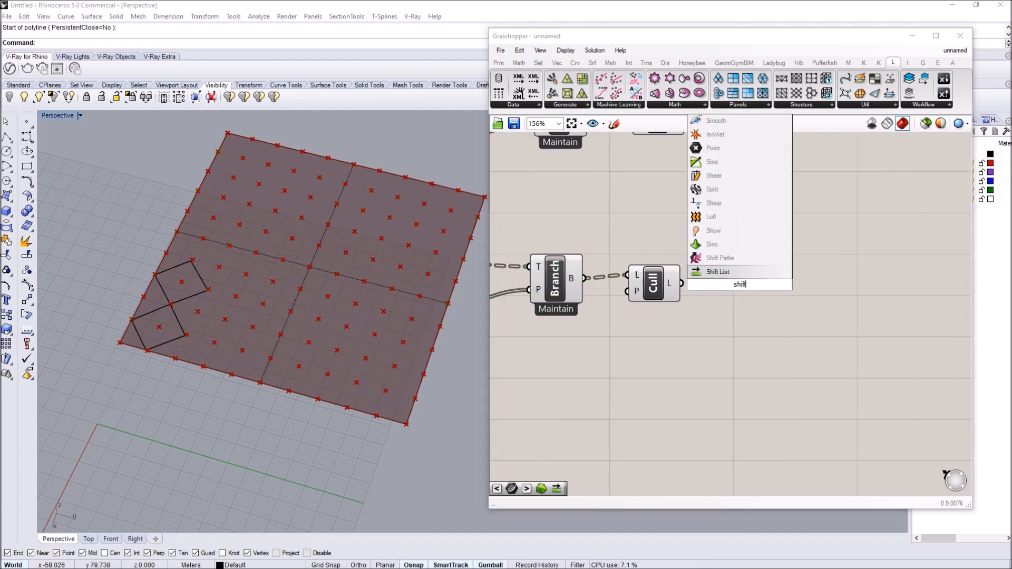
key("Escape")
double_click(791, 298)
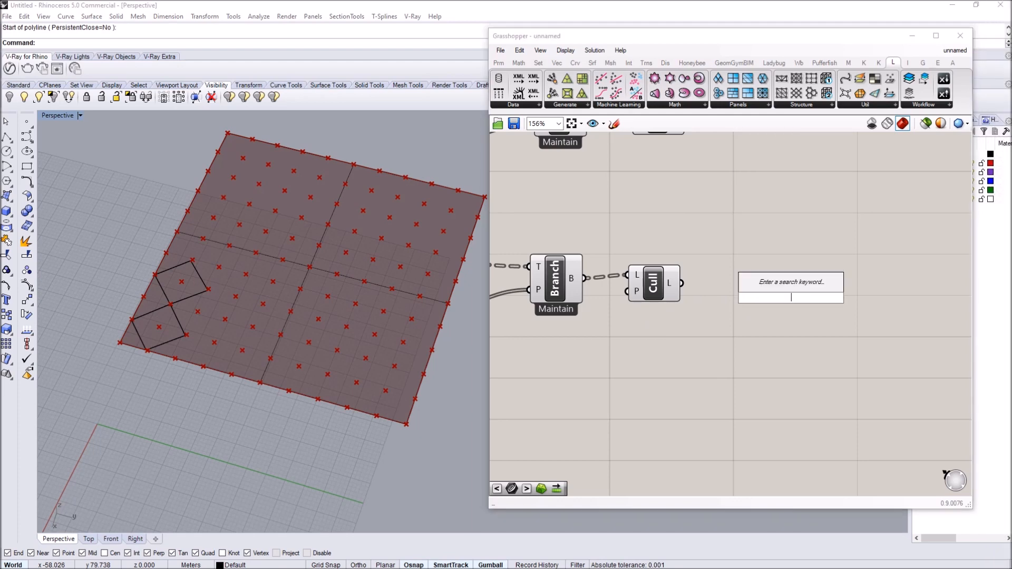
type("shift")
left_click(769, 285)
left_click_drag(681, 283, 836, 302)
double_click(727, 337)
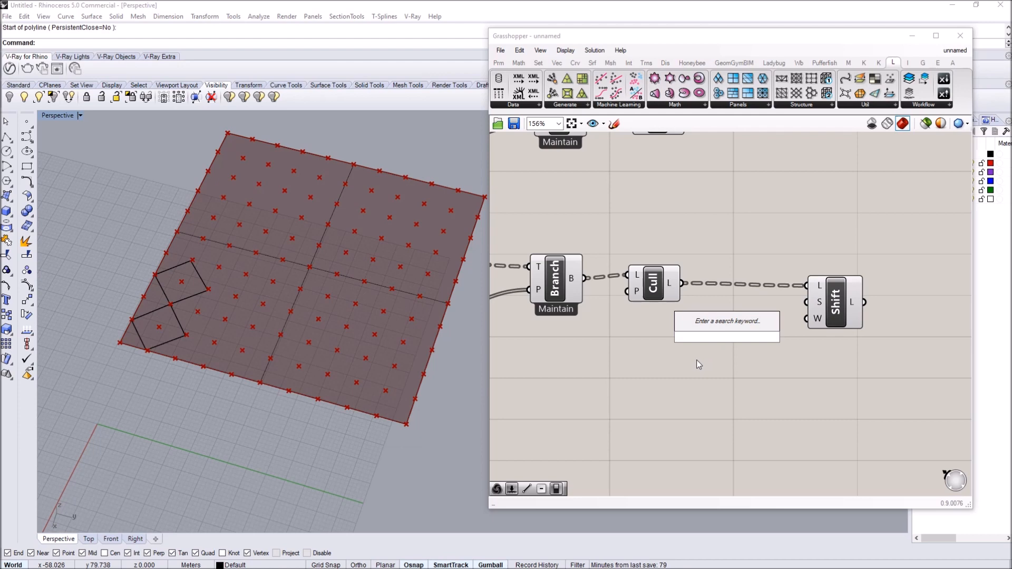
key("Escape")
- Compare the points output by the lower Branch, Cull and Shift List components on the surface
left_click(660, 287)
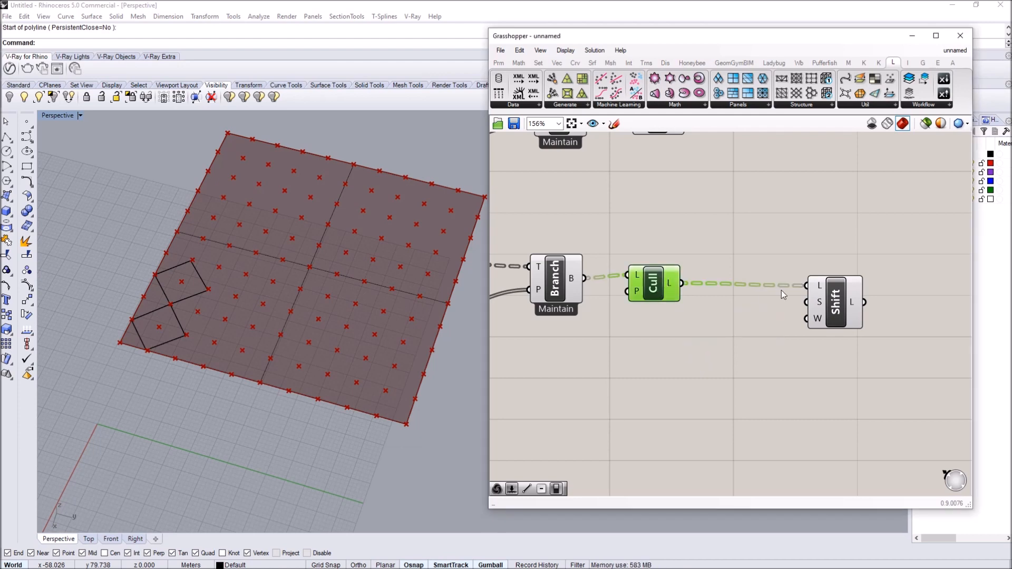
left_click(835, 298)
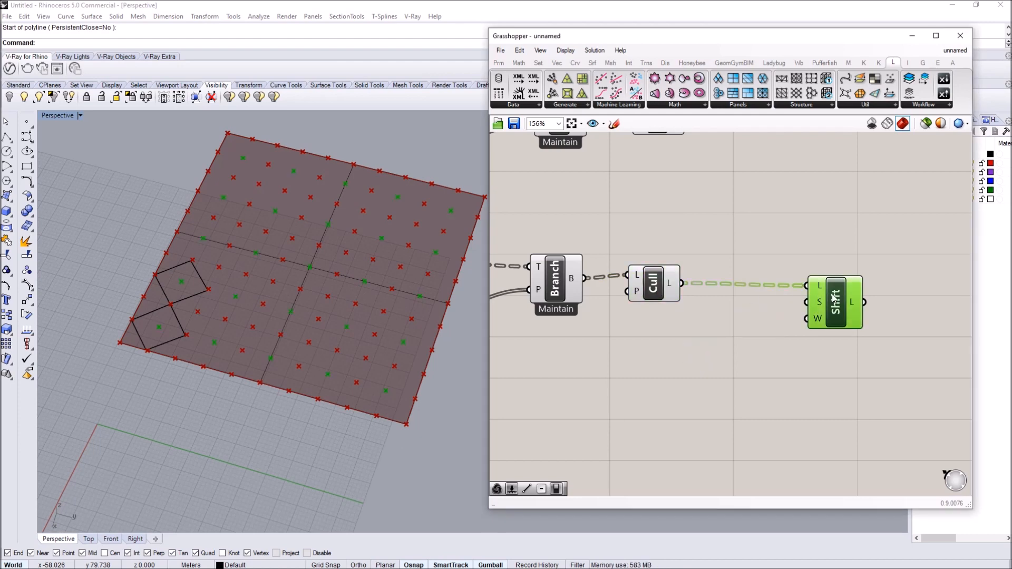
left_click(665, 284)
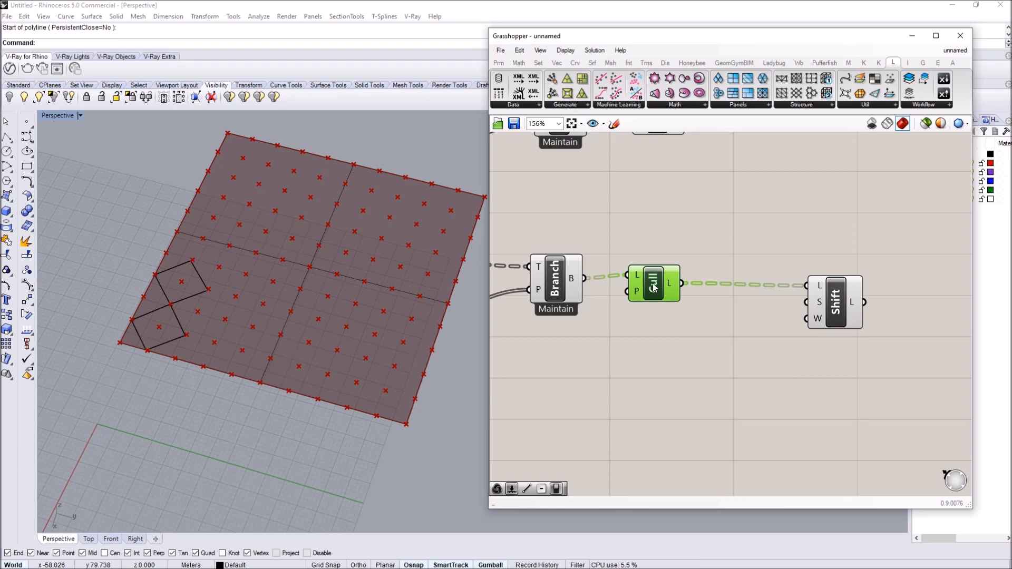
left_click(835, 297)
left_click(558, 286)
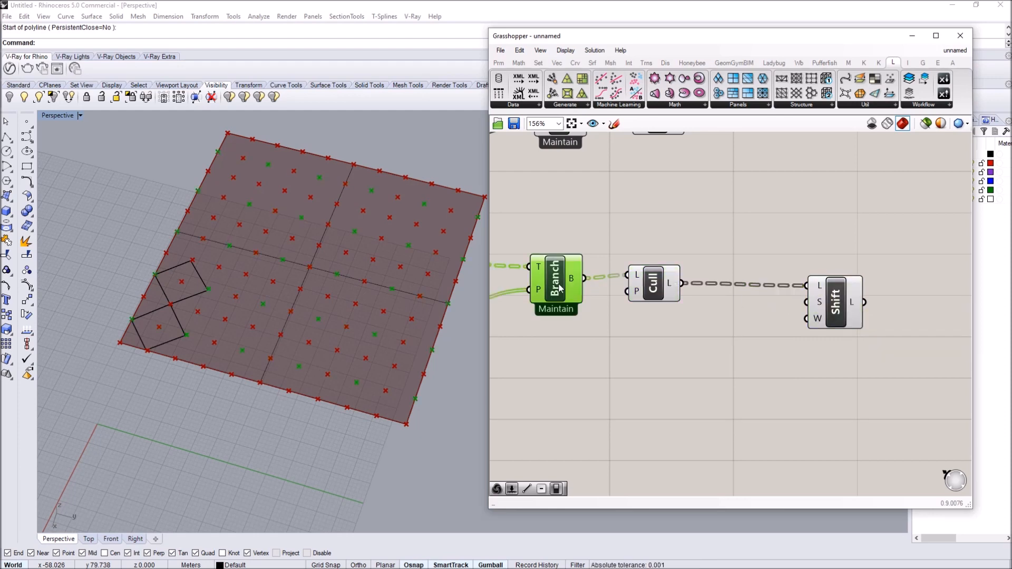
mouse_move(578, 279)
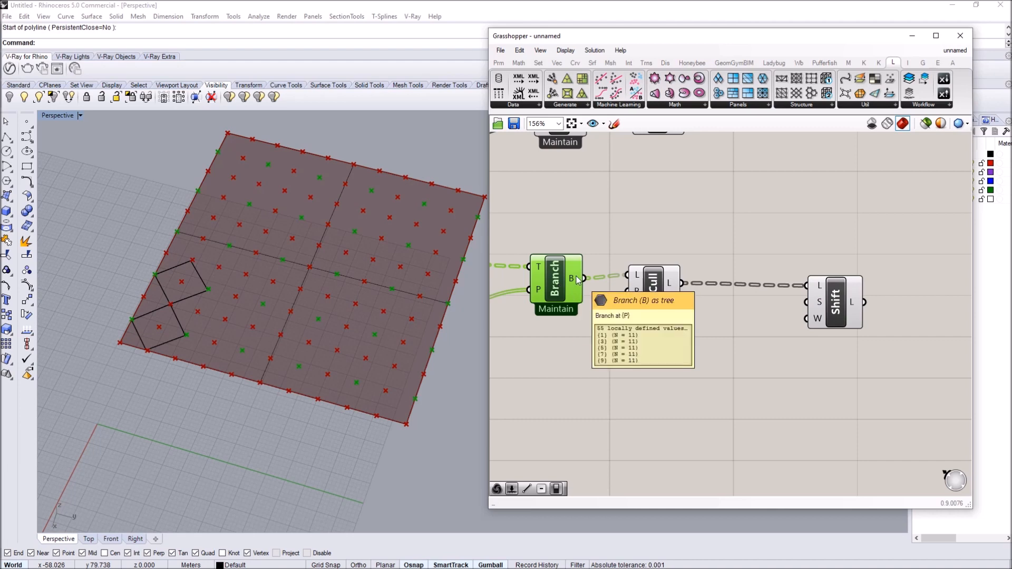
left_click(654, 287)
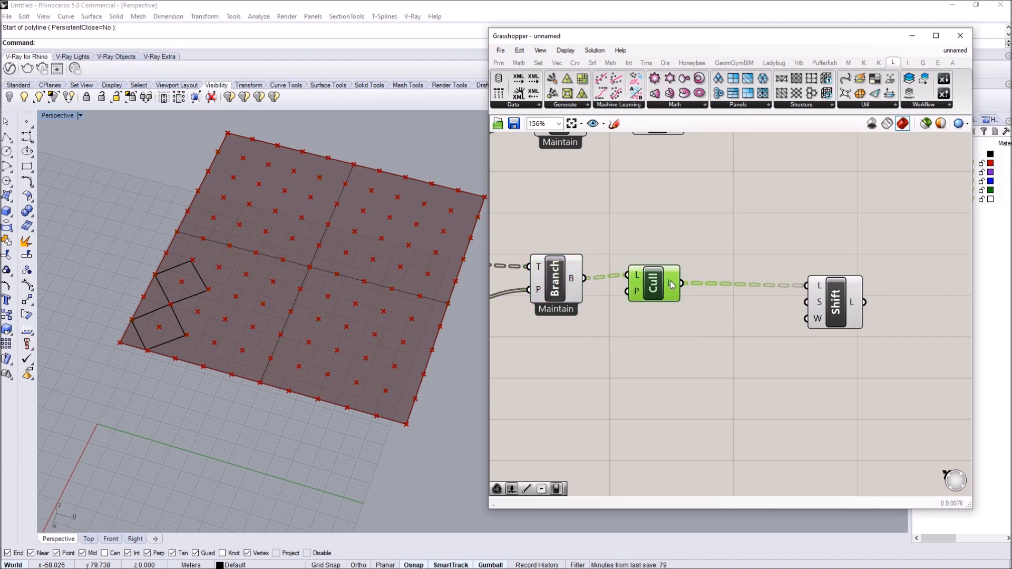
mouse_move(671, 285)
left_click(849, 308)
- Hide the Shift List's preview and examine which of the lower Branch's points the Cull keeps
right_click(839, 295)
left_click(860, 315)
left_click(667, 291)
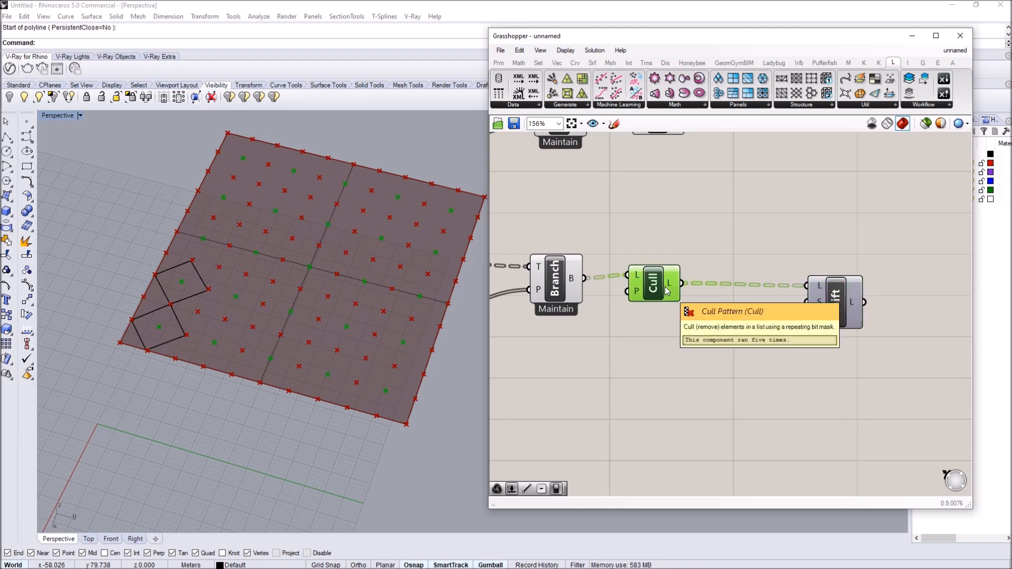
left_click(552, 286)
left_click(651, 287)
left_click(554, 284)
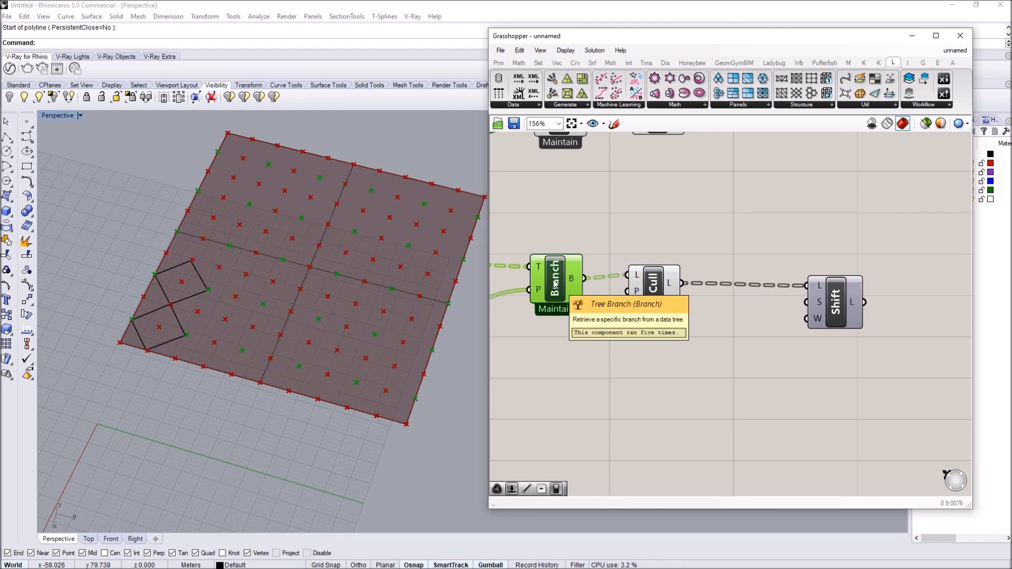
left_click(656, 282)
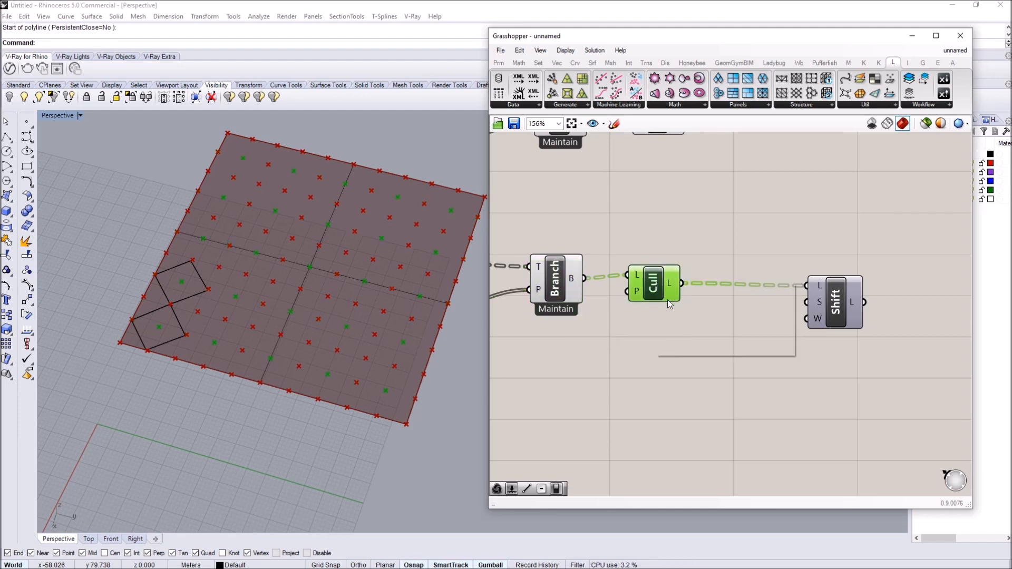
left_click(569, 289)
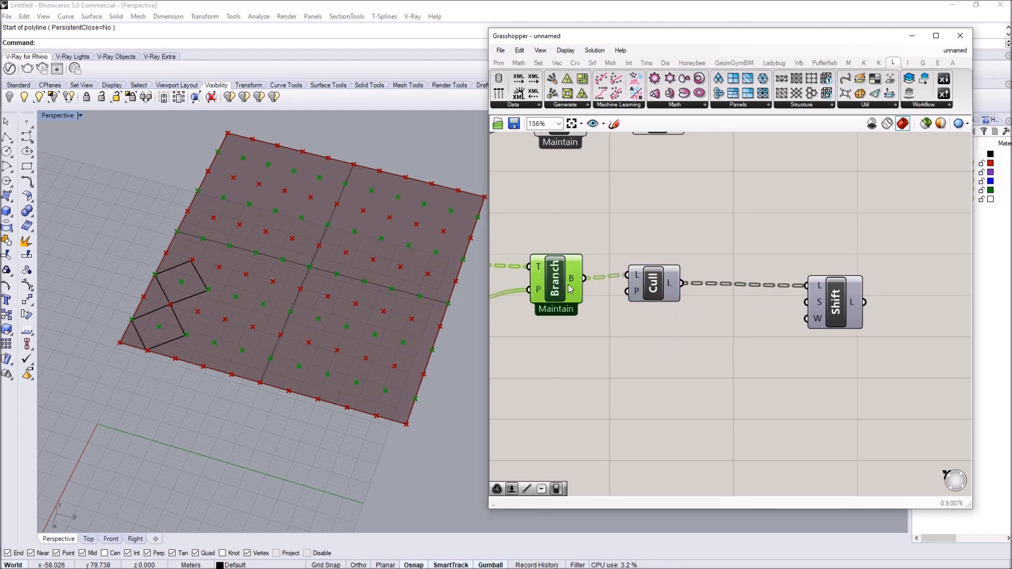
left_click(645, 284)
right_click(648, 281)
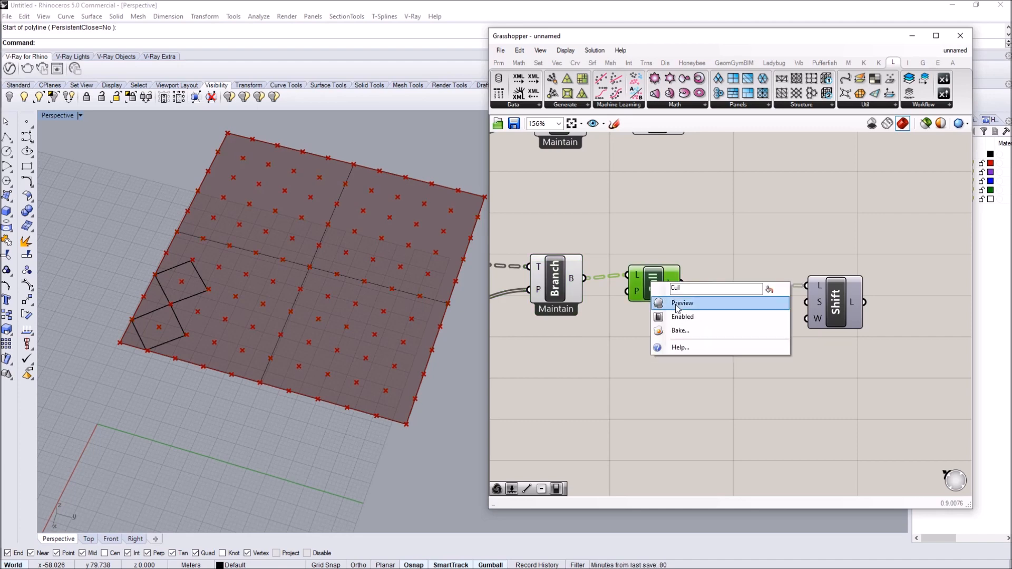
left_click(677, 305)
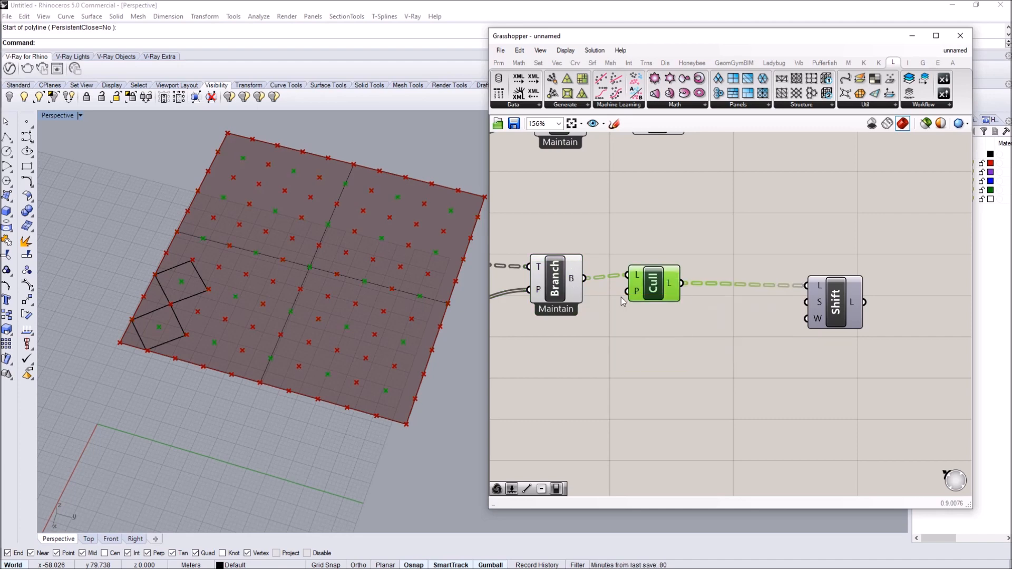
- Reverse the lower Cull's pattern input and re-enable the Shift List's preview
right_click(637, 301)
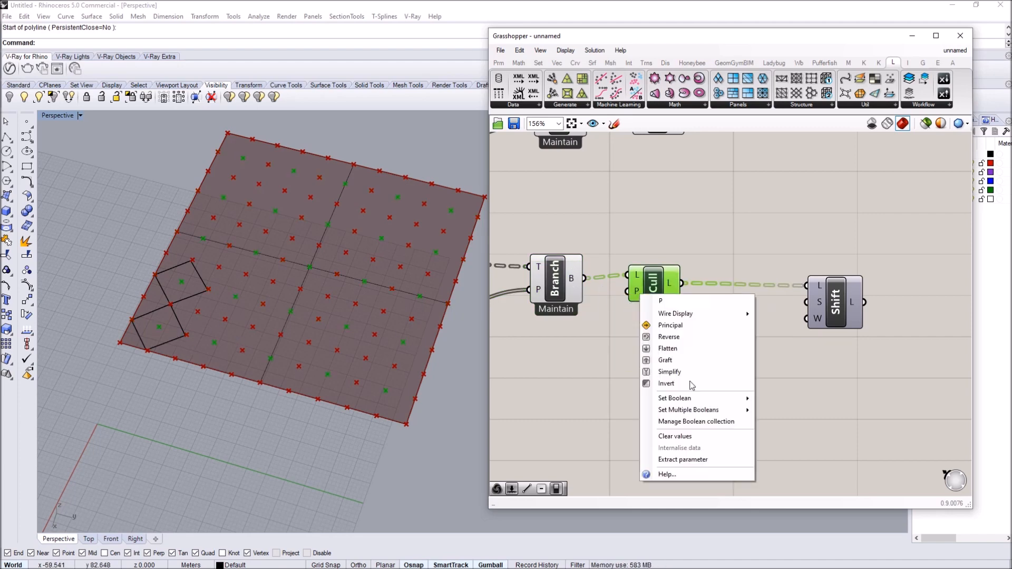
left_click(668, 337)
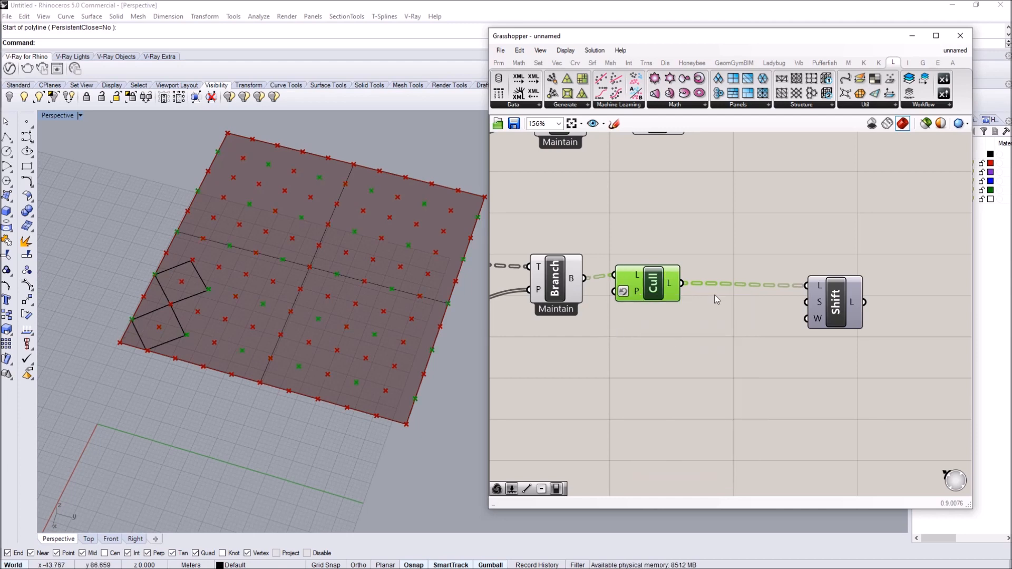
right_click_drag(717, 299, 674, 293)
mouse_move(793, 297)
left_mouse_down()
mouse_move(732, 291)
mouse_move(799, 316)
left_mouse_up()
right_click(732, 290)
left_click(756, 310)
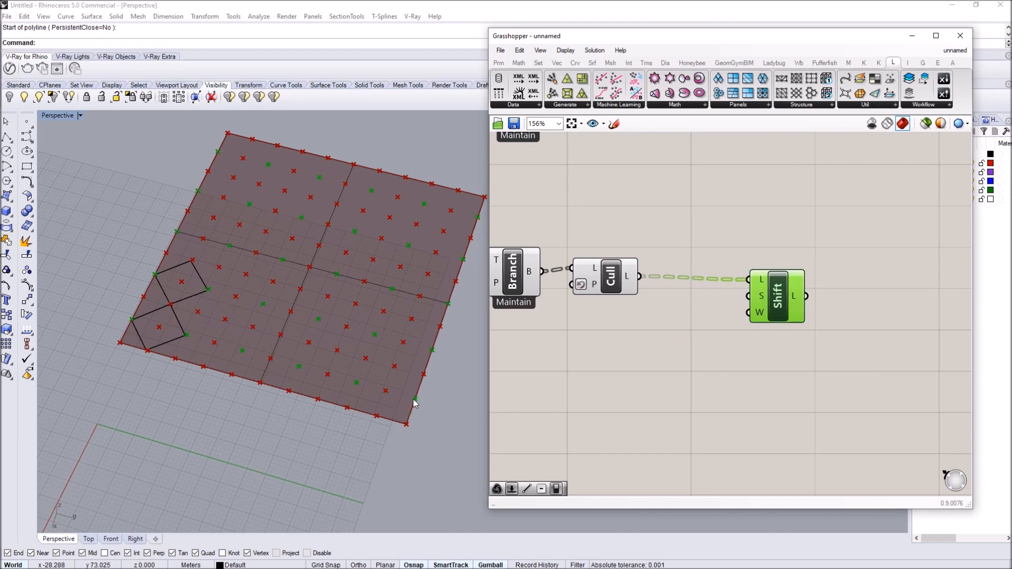
- Add an integer number slider ranging from -1 to 1 and connect it to the Shift List's shift offset input
double_click(658, 361)
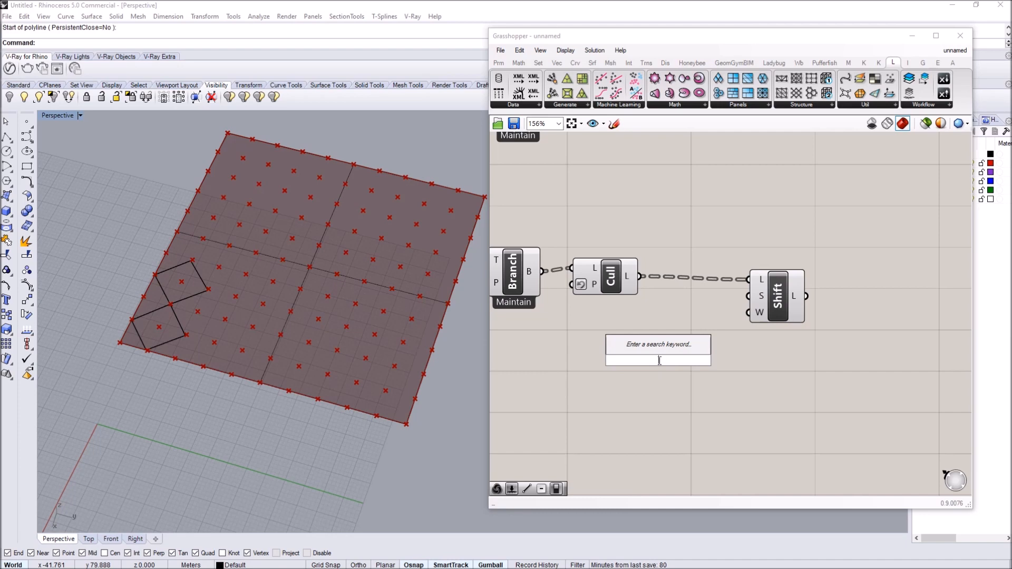
type("1")
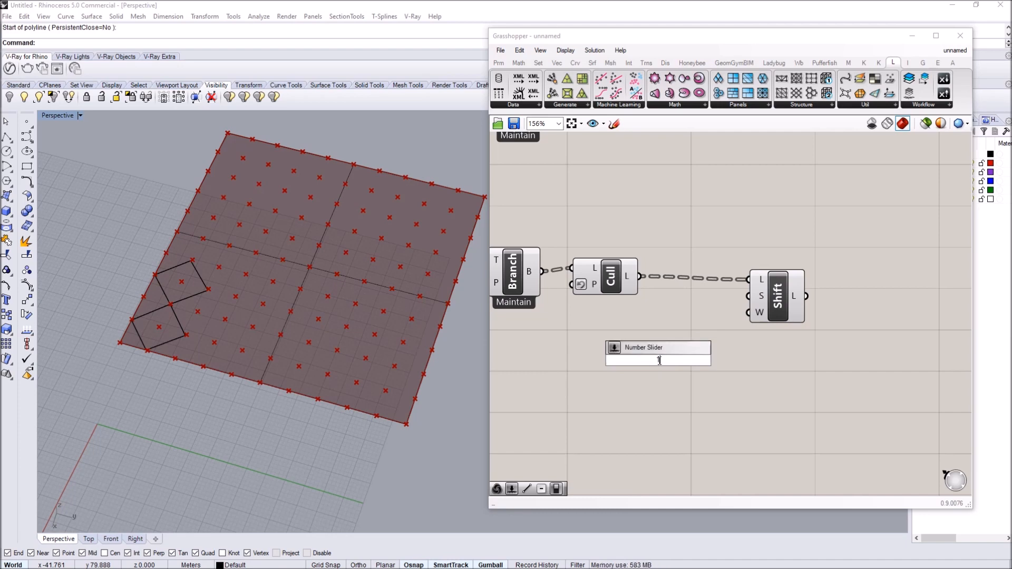
key("Return")
double_click(616, 362)
double_click(650, 379)
type("-1")
left_click(665, 378)
left_click(622, 464)
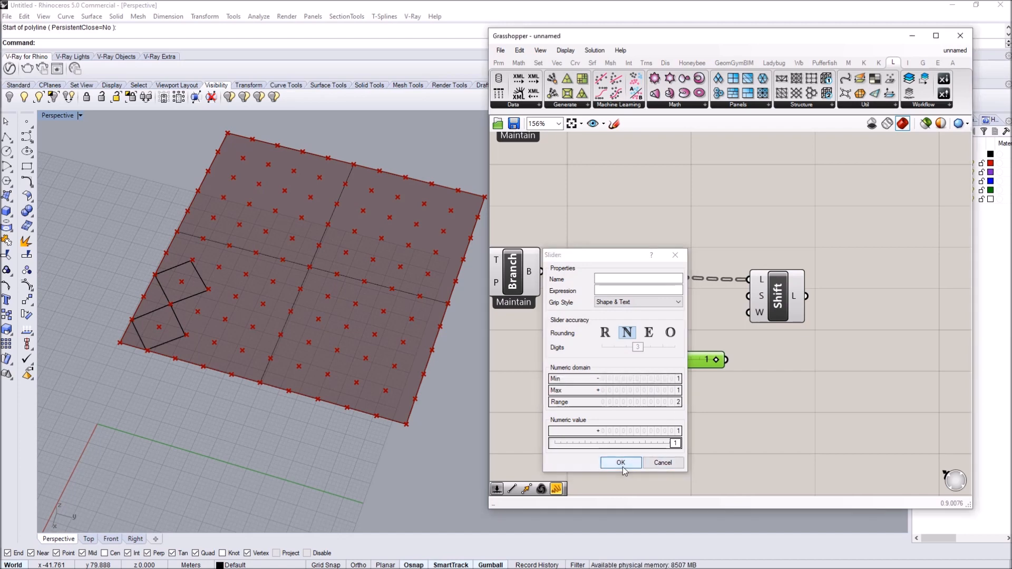
left_click_drag(701, 361, 748, 296)
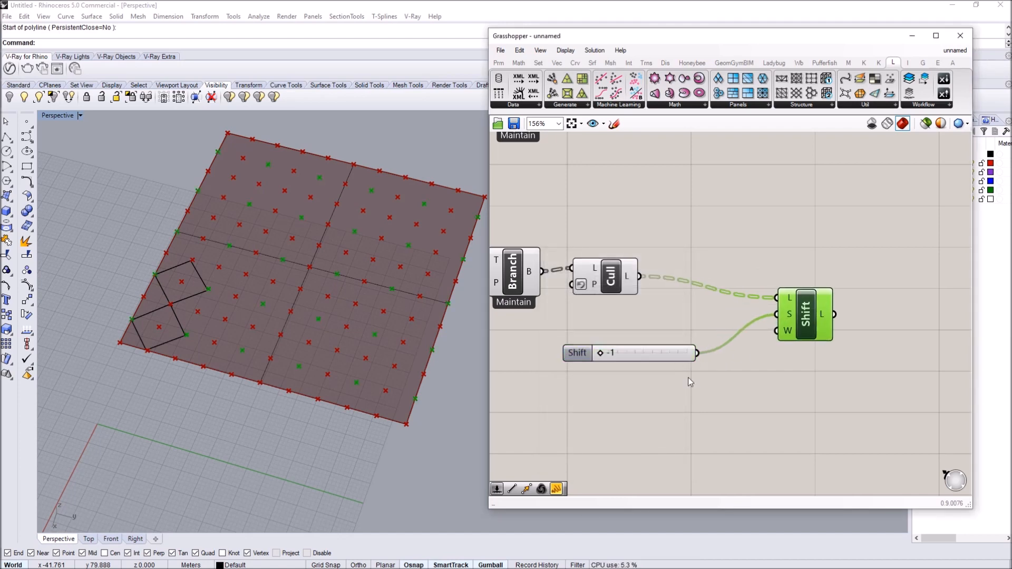
- Connect a Boolean Toggle set to False to the Shift List's wrap input and set the Shift slider to 1
double_click(654, 394)
type("bool")
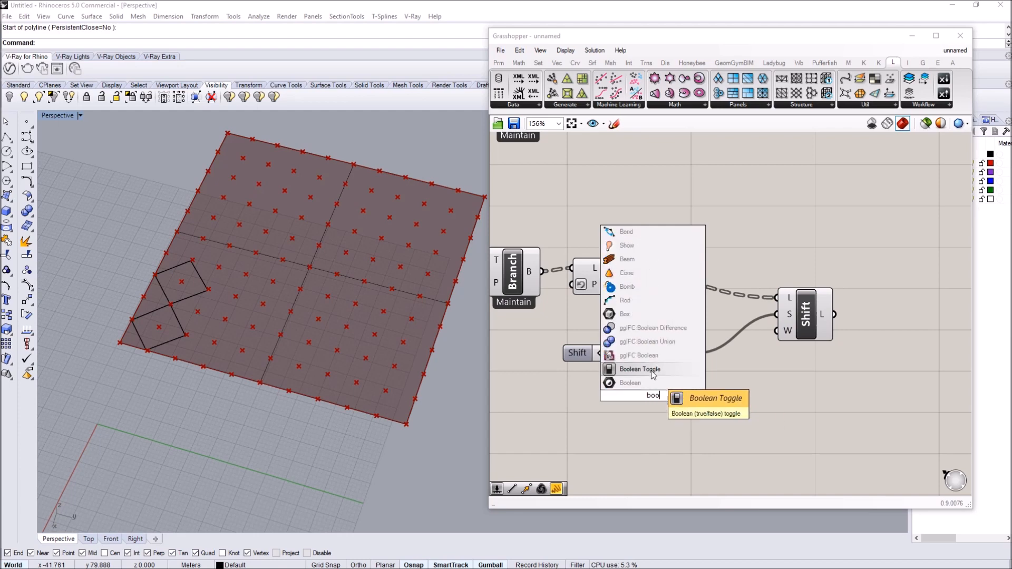
left_click(650, 370)
left_click_drag(696, 396, 775, 330)
left_click(811, 315)
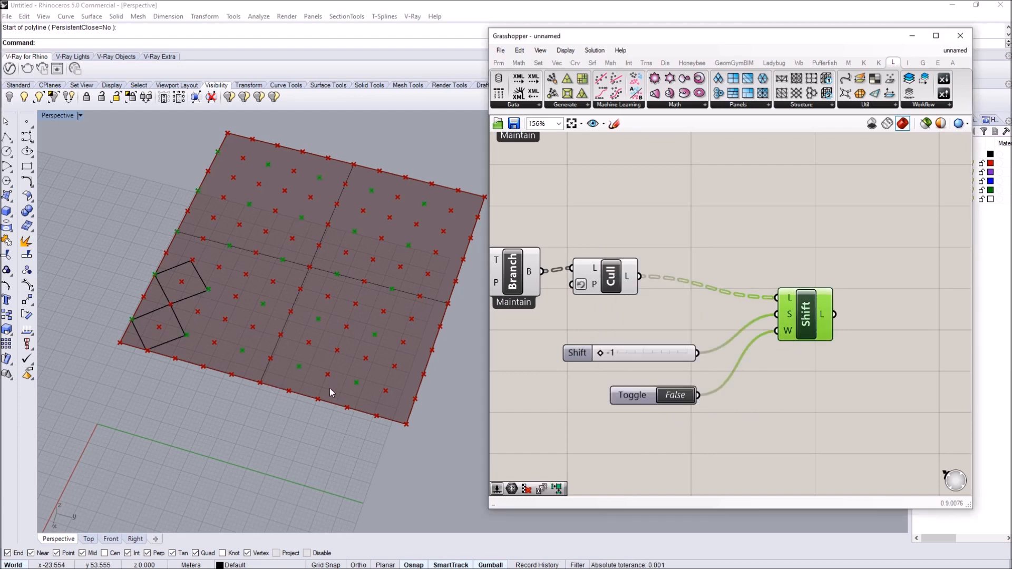
left_click_drag(601, 353, 679, 359)
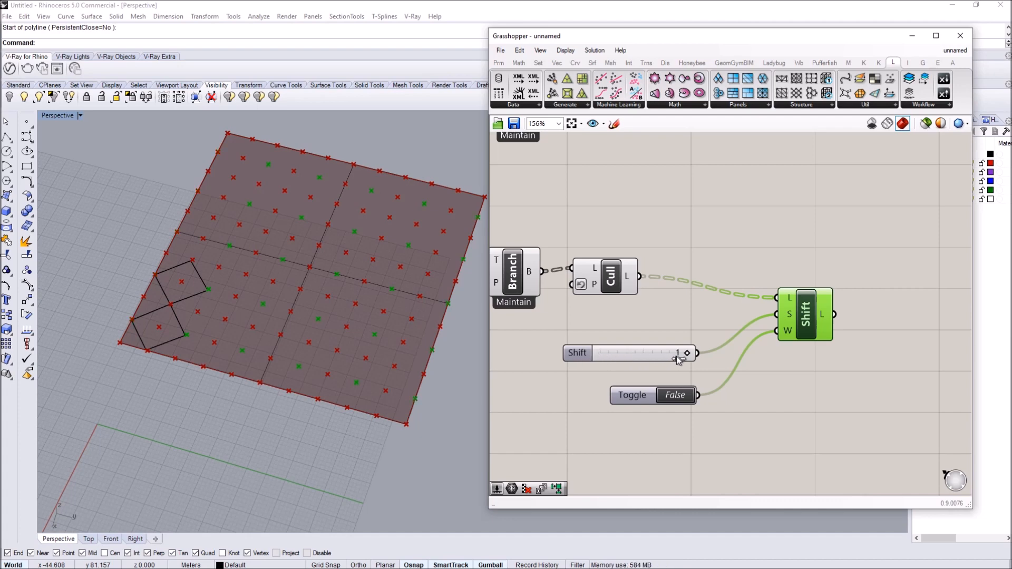
- Copy the corner diamond three times corner to corner along the surface's near edge and delete the misplaced overlapping copy
left_click(185, 339)
type("Copy")
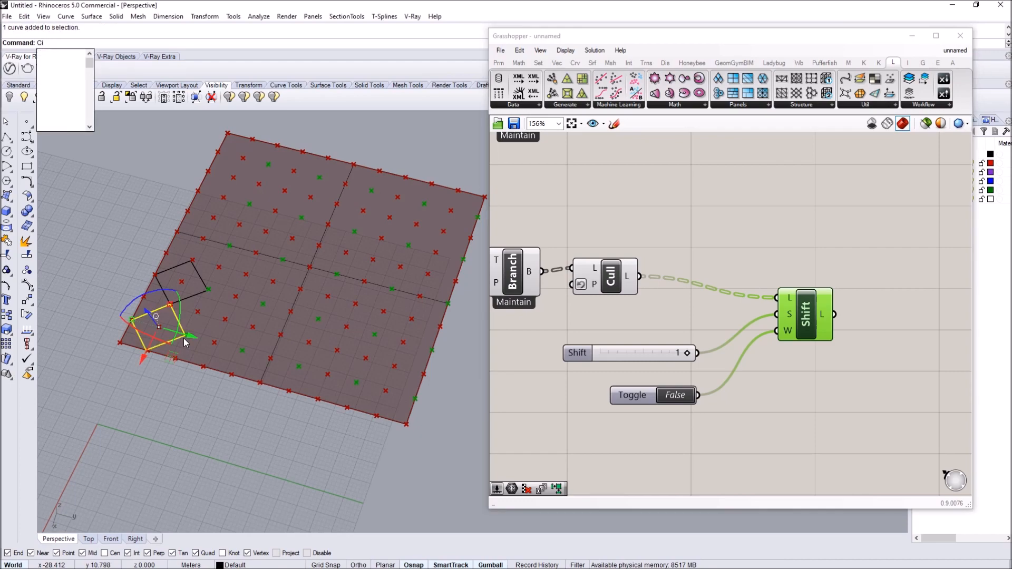
key("Return")
left_click(132, 321)
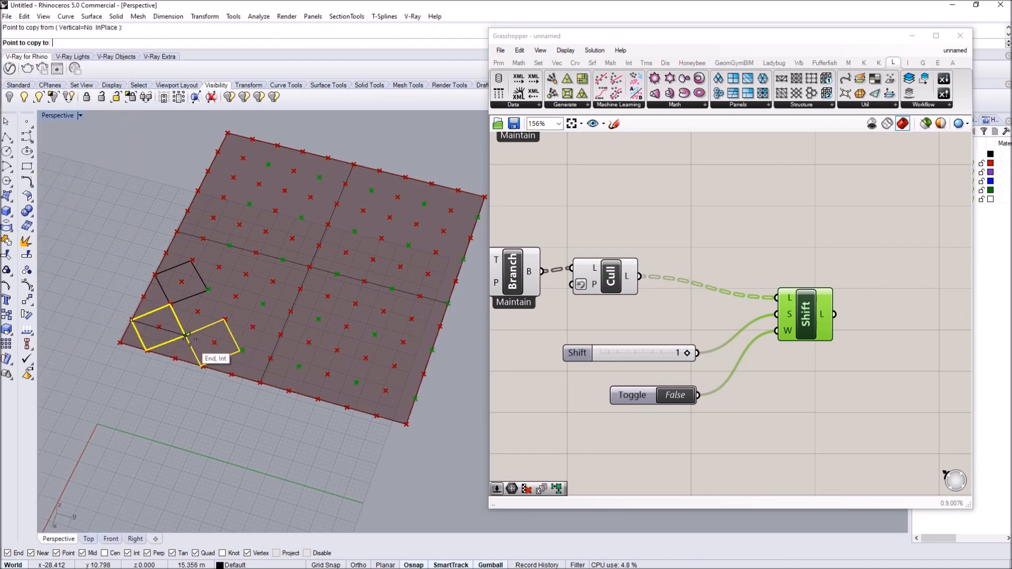
left_click(186, 334)
left_click(242, 351)
left_click(299, 366)
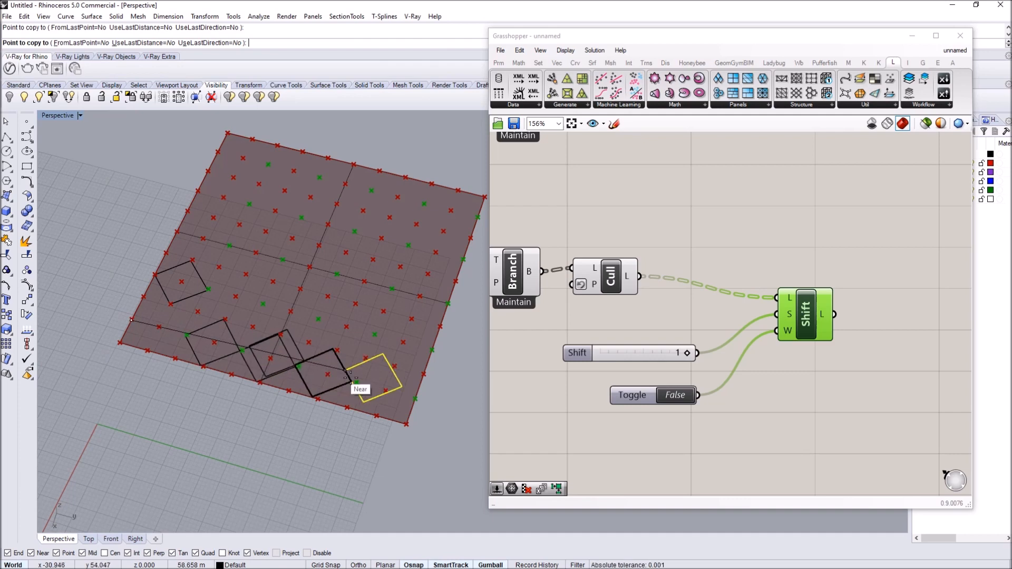
key("Return")
left_click(294, 346)
key("Delete")
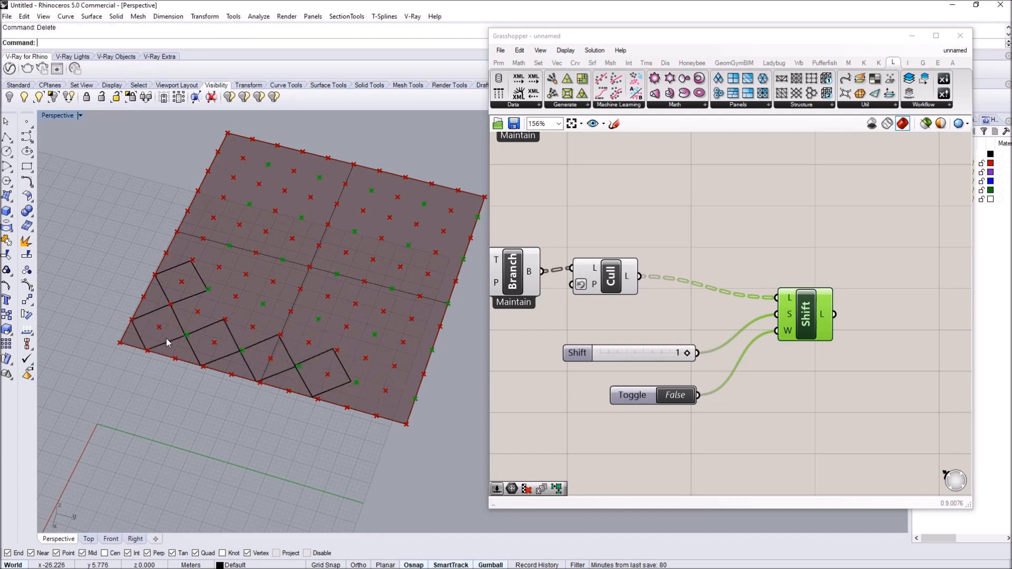
- Align the Shift List with the lower Cull, keeping its slider and toggle grouped beside it
right_click_drag(724, 321, 663, 307)
left_click(665, 340)
left_click_drag(741, 398, 566, 271)
left_click(751, 396)
left_click_drag(753, 399, 625, 288)
left_click_drag(744, 281, 757, 251)
left_click(702, 196)
scroll(664, 233, "down", 2)
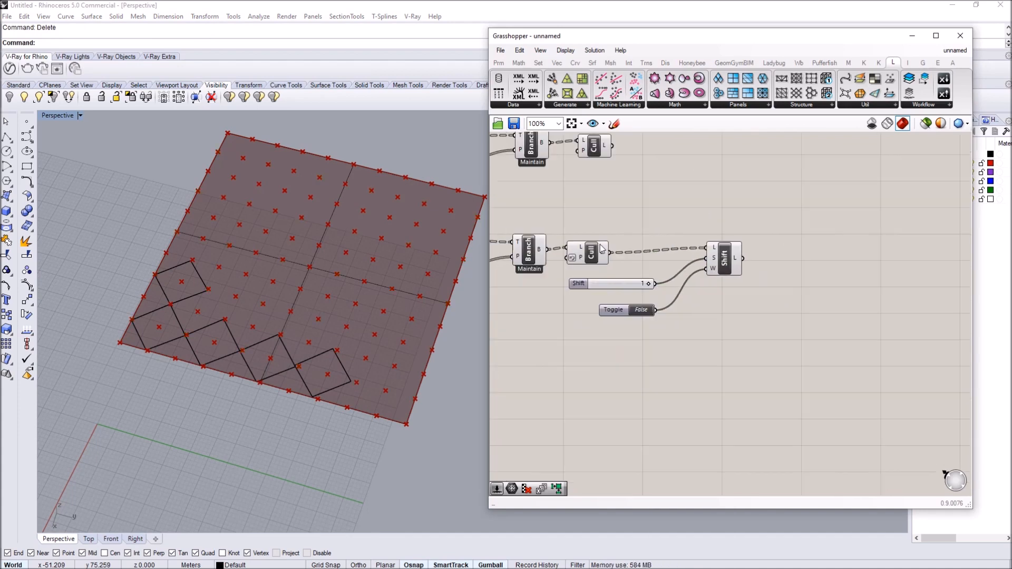
- Duplicate the Shift List together with its number slider and toggle and place the copy directly below the original group
right_click_drag(601, 249, 741, 255)
left_click_drag(893, 335, 760, 262)
right_click_drag(814, 280, 761, 270)
key("ctrl+c")
key("ctrl+v")
left_click_drag(810, 253, 802, 340)
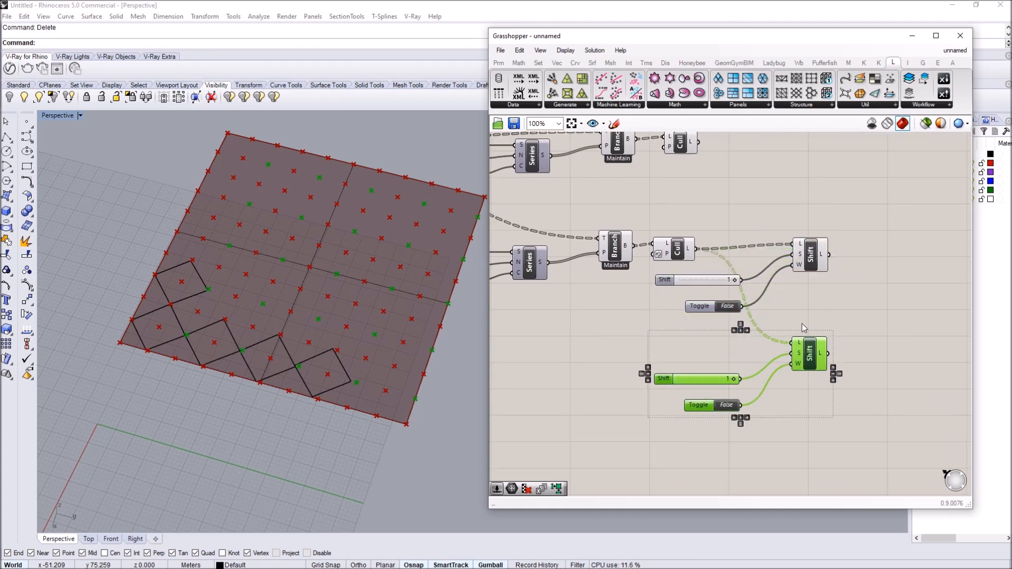
- Set the copied Shift slider to -1 and move the copied toggle closer beneath it
left_click(759, 346)
scroll(739, 370, "up", 2)
left_click_drag(710, 383, 228, 343)
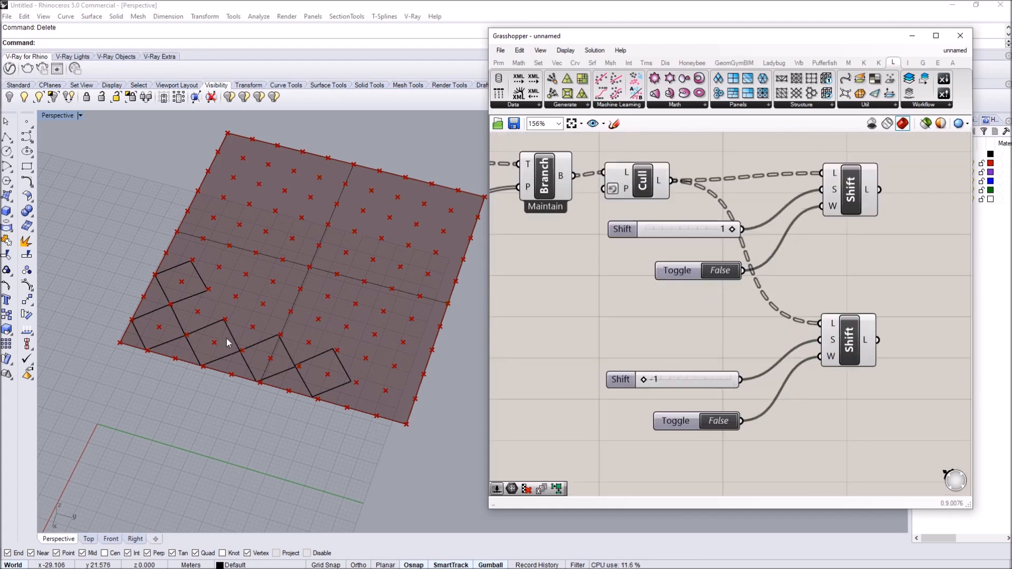
left_click(854, 353)
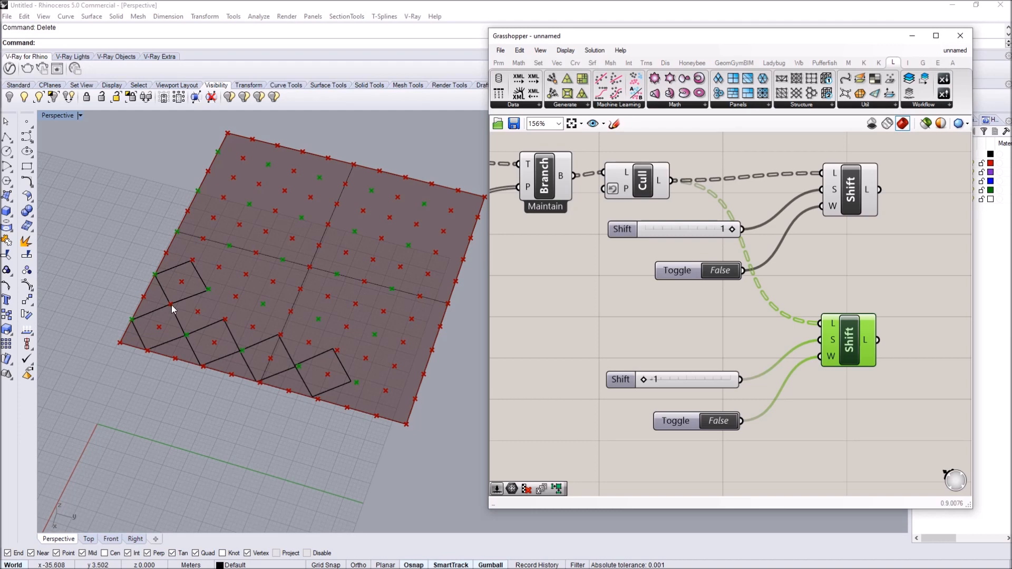
left_click(718, 421)
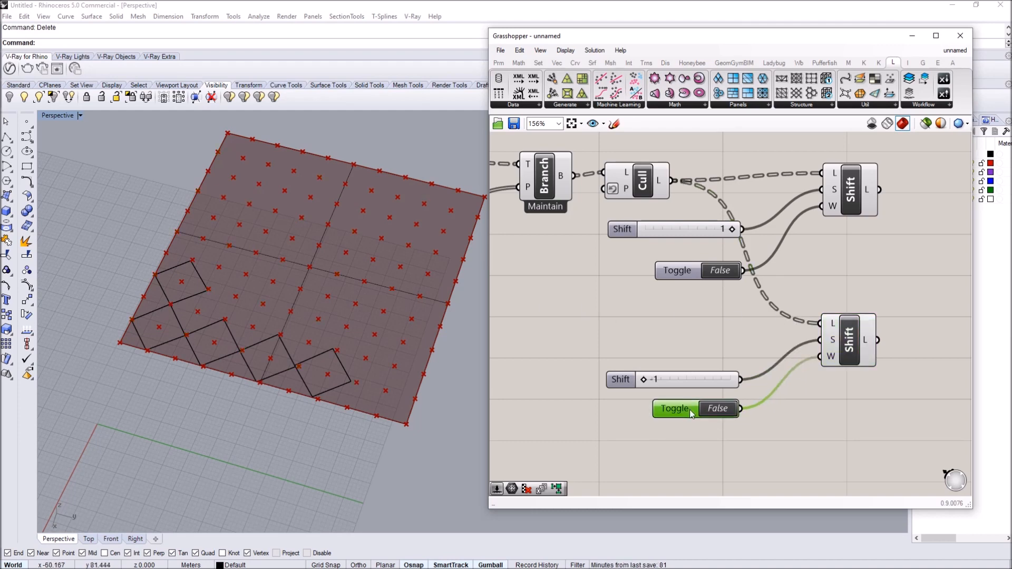
- Duplicate the Series, Tree Branch and Cull chain with its sliders below the two Shift Lists and adjust the copied Series slider
scroll(751, 318, "down", 6)
left_click_drag(765, 220, 608, 182)
left_click_drag(672, 205, 681, 390, "alt")
left_click(657, 366)
scroll(666, 390, "up", 5)
left_click_drag(520, 348, 521, 350)
right_click_drag(900, 303, 841, 287)
left_click(782, 323)
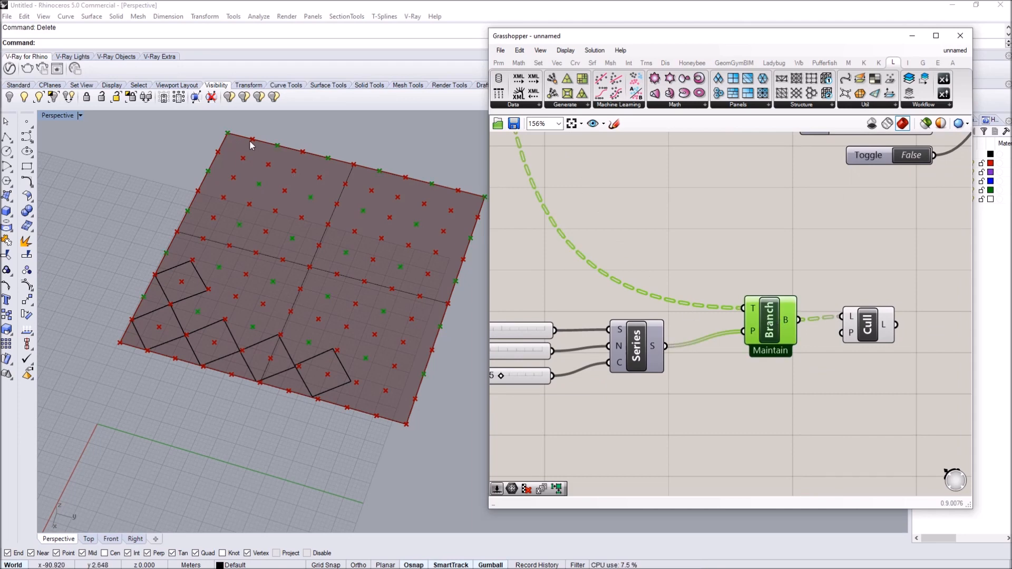
right_click_drag(646, 319, 700, 282)
right_click_drag(907, 303, 747, 295)
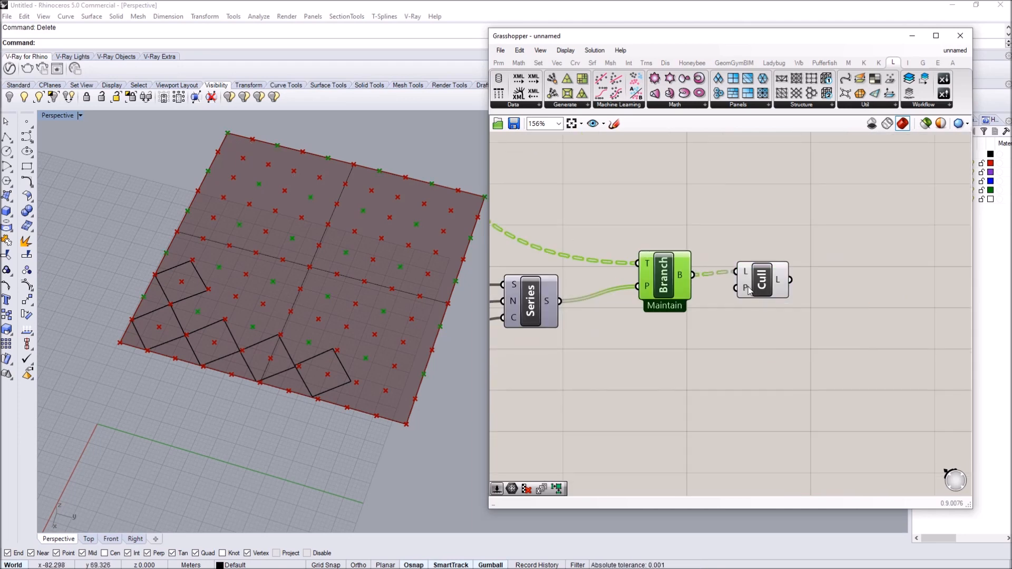
- Try reversing the pattern input of the copied Cull, compare its points with the Tree Branch, and delete that Cull
right_click(748, 289)
right_click_drag(627, 324, 700, 332)
right_click(820, 303)
left_click(840, 341)
left_click_drag(842, 295, 856, 298)
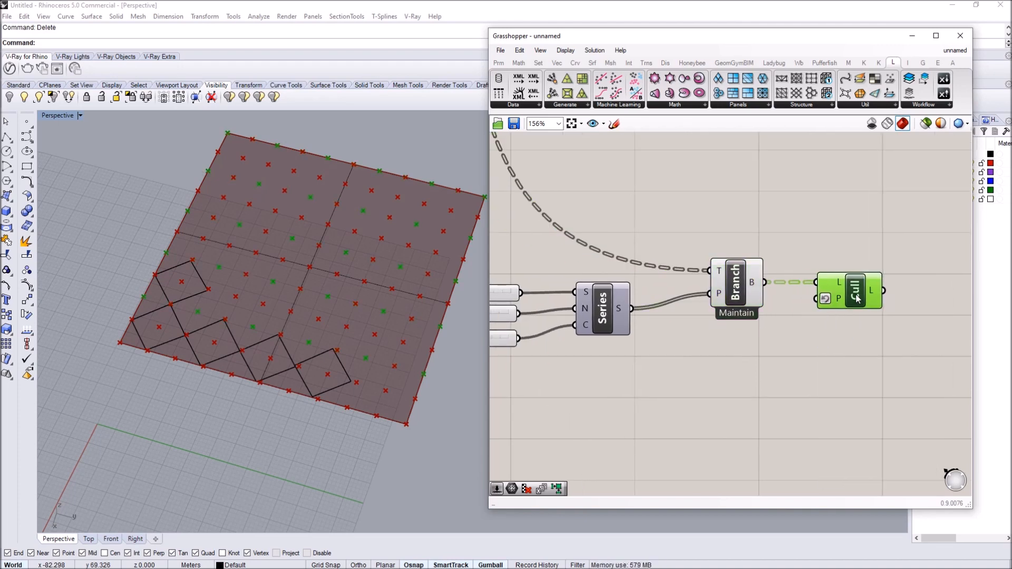
left_click(747, 287)
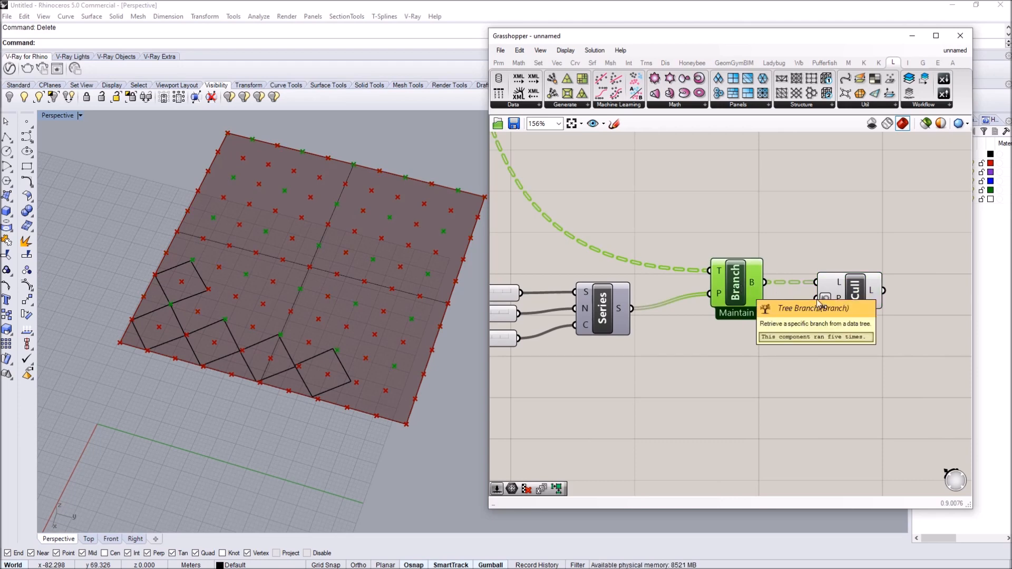
left_click(854, 295)
left_click(519, 50)
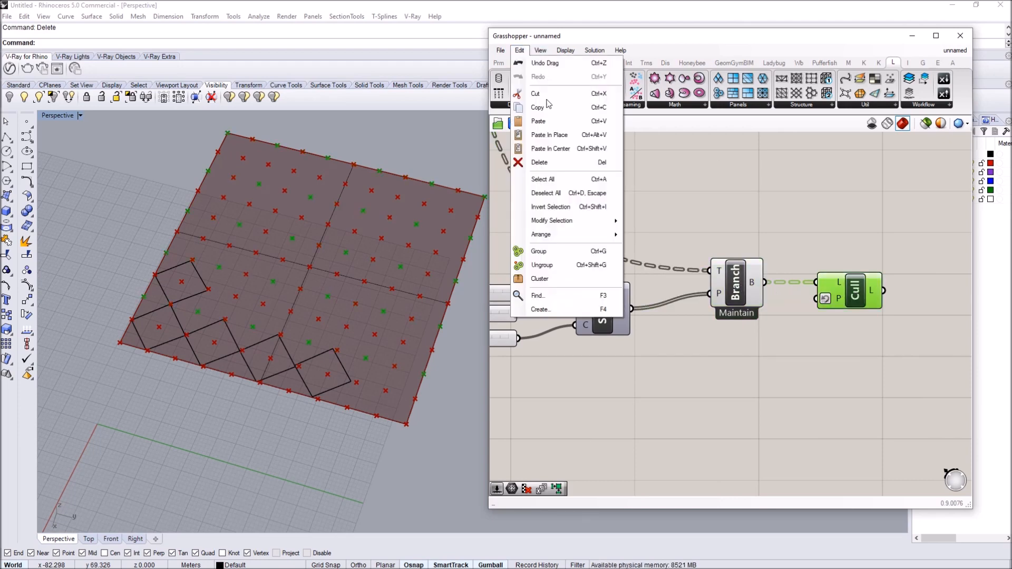
left_click(542, 164)
left_click(736, 288)
right_click_drag(835, 304, 769, 296)
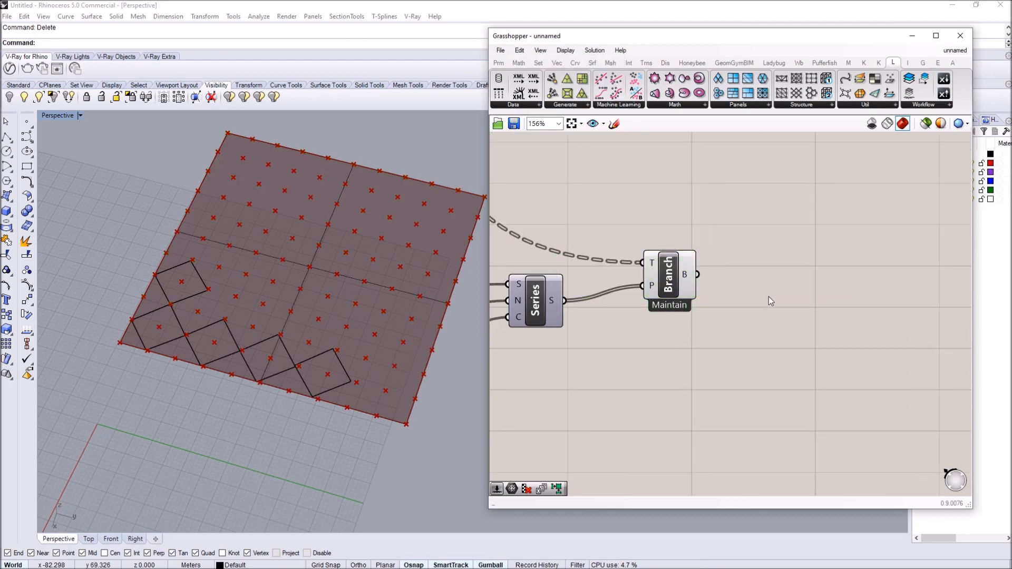
double_click(768, 296)
type("cull")
left_click(757, 284)
scroll(658, 200, "down", 5)
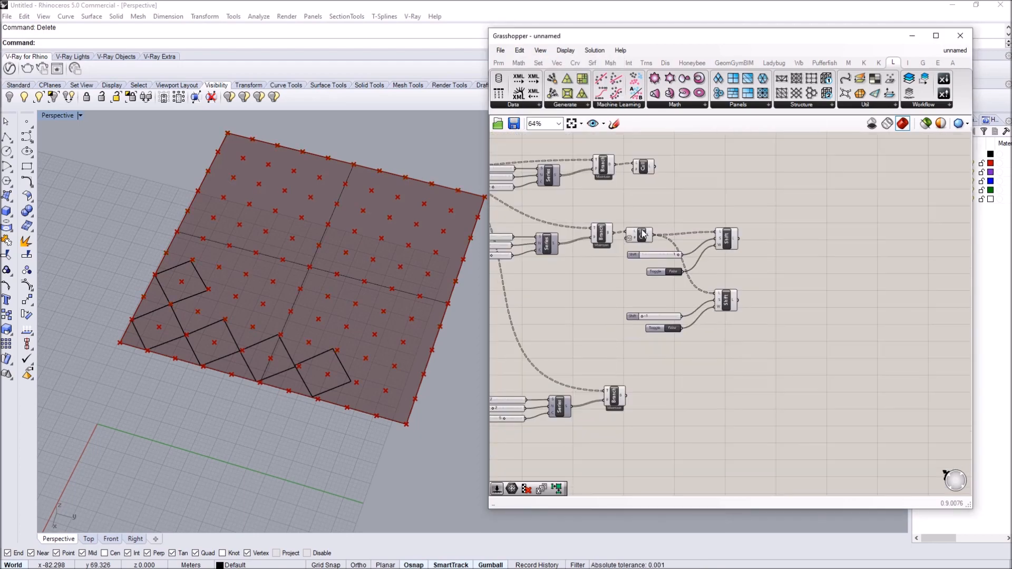
- Copy the upper Cull Pattern beside the lowest Tree Branch, feed it that branch's output, and turn off the Tree Branch's preview
left_click_drag(646, 171, 661, 328, "alt")
scroll(626, 400, "up", 3)
left_click_drag(681, 335, 681, 378)
left_click(596, 391)
right_click(604, 390)
left_click(634, 411)
left_click(634, 411)
left_click(681, 384)
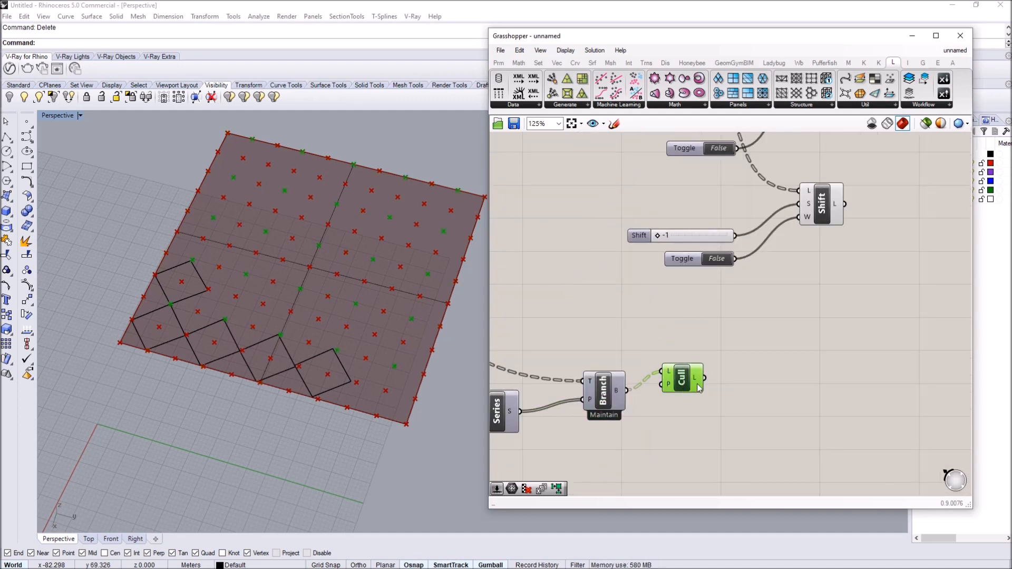
- Line up the upper and lower Culls above and below the two Shift Lists and check their output lists
left_click_drag(698, 388, 725, 384)
scroll(762, 343, "down", 4)
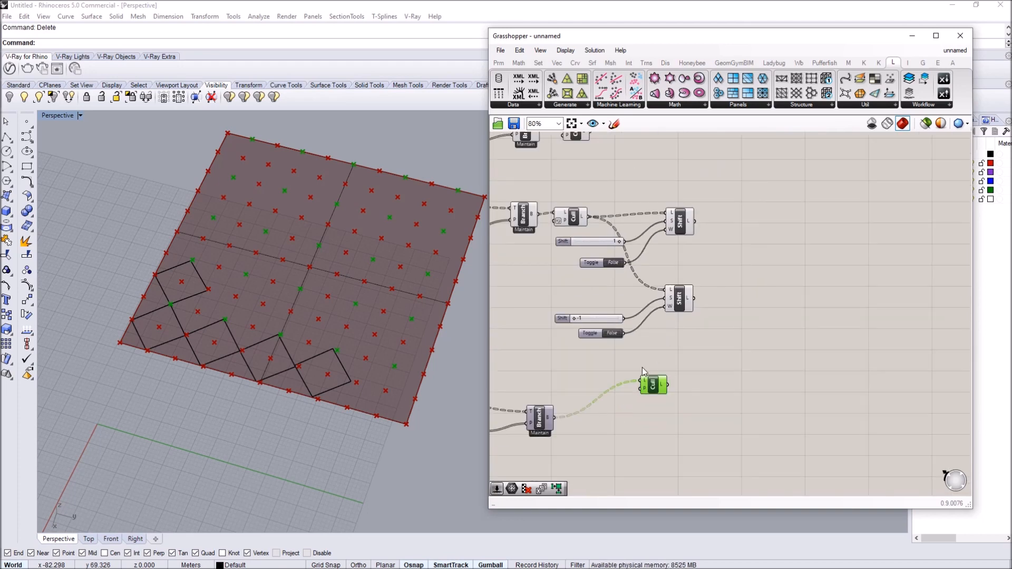
scroll(659, 247, "up", 1)
left_click_drag(578, 190, 679, 237)
scroll(697, 233, "up", 1)
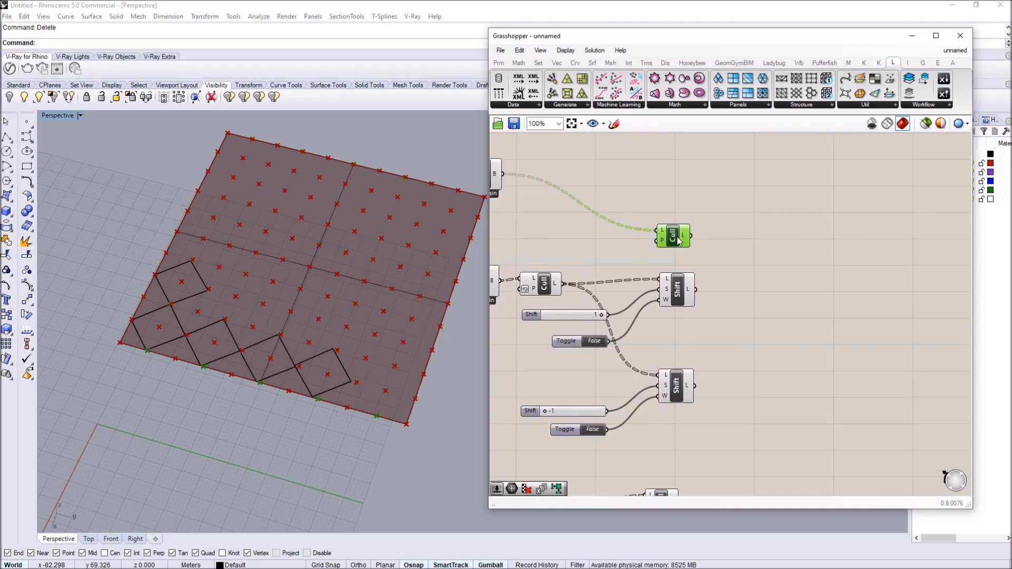
mouse_move(683, 245)
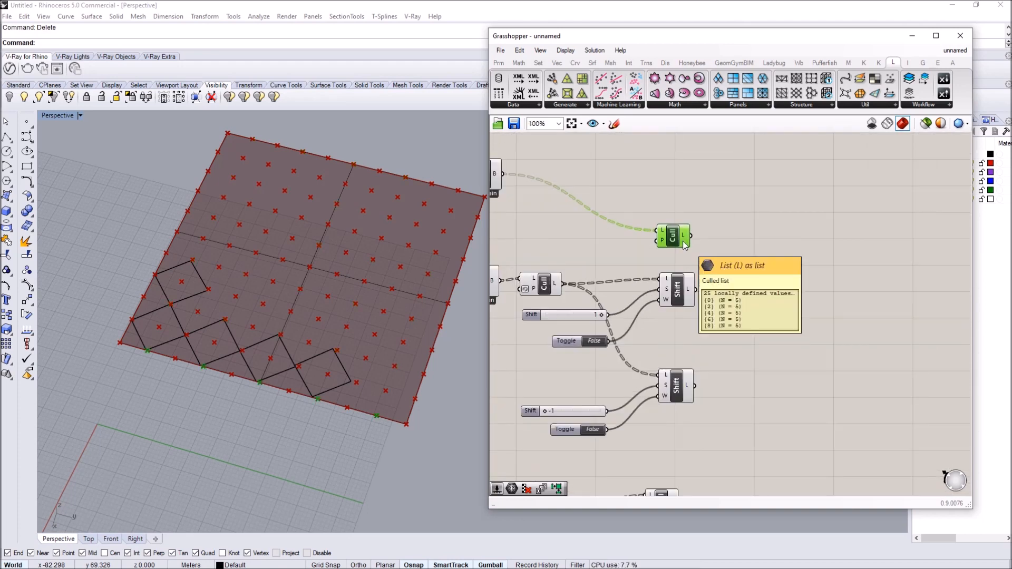
right_click_drag(700, 304, 694, 229)
mouse_move(684, 216)
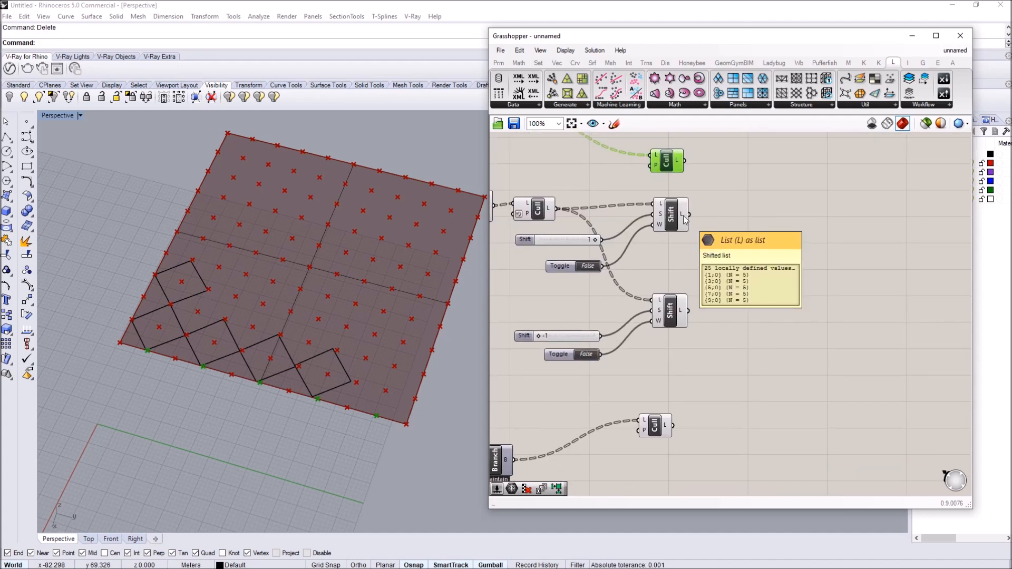
left_click(656, 426)
- Add a Weave component beside the Culls and Shift Lists and extend it to four streams, 0 to 3
right_click_drag(701, 230, 653, 238)
double_click(682, 245)
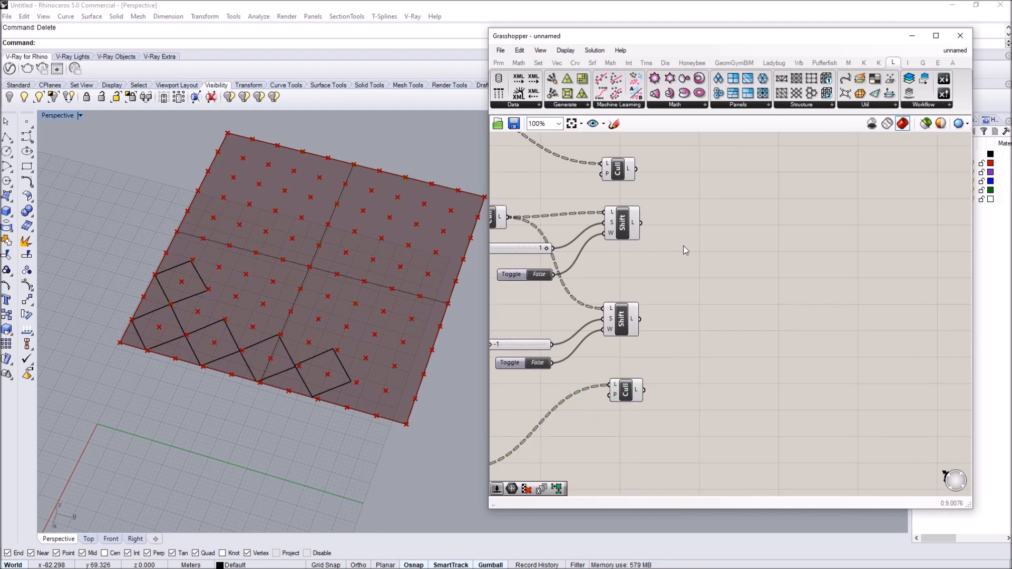
type("we")
key("Return")
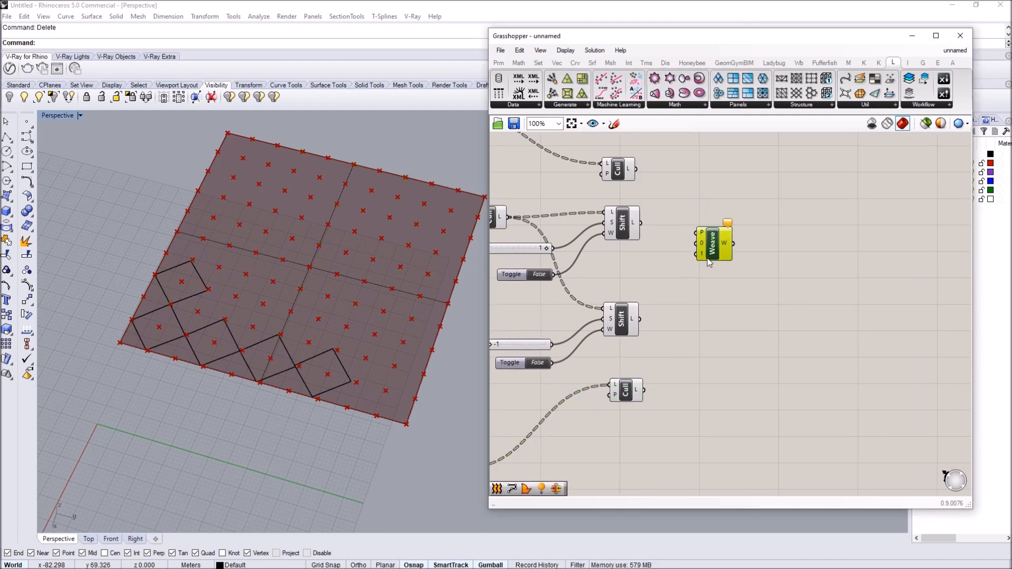
scroll(705, 274, "up", 5)
left_click(703, 280)
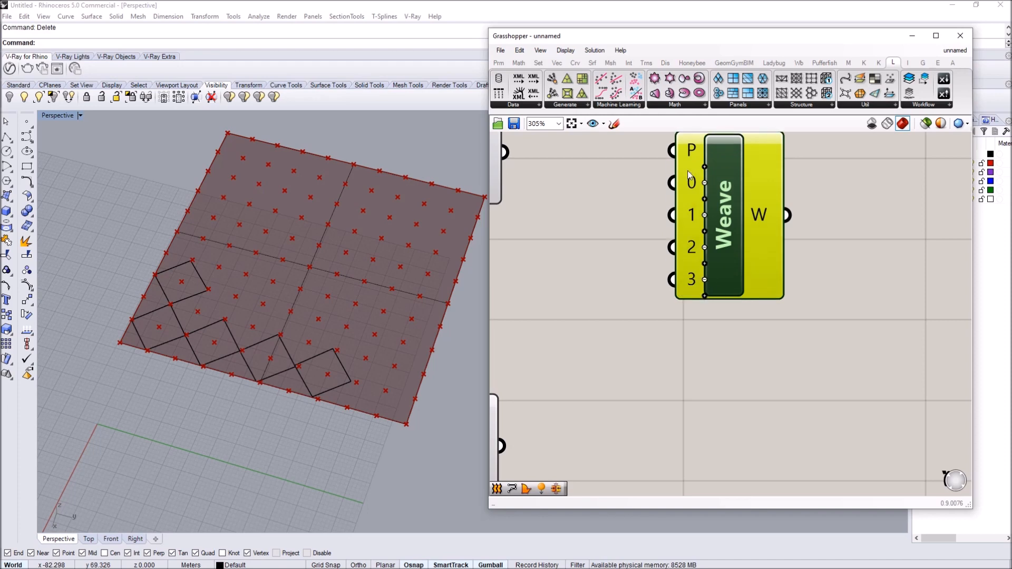
- Set the Weave's pattern input to the integer collection 0, 1, 2, 3
right_click(687, 161)
left_click(722, 293)
right_click(688, 152)
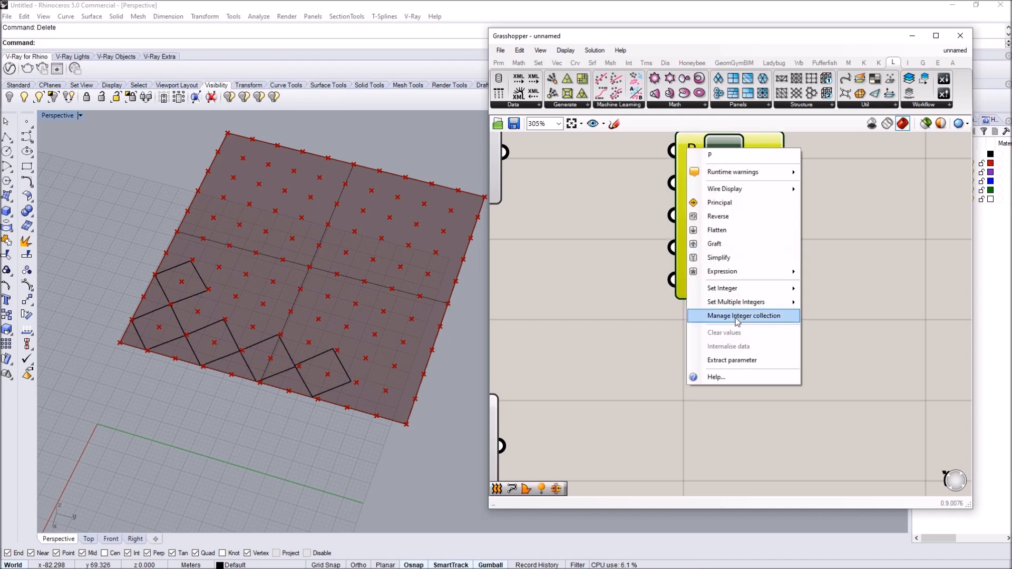
left_click(735, 318)
left_click(605, 221)
left_click(605, 221)
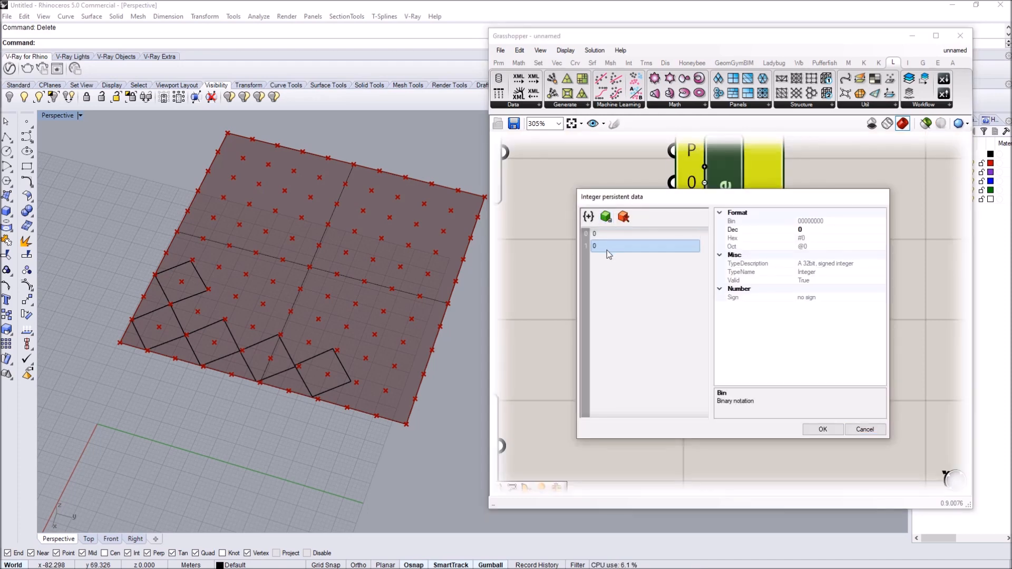
type("1")
left_click(606, 218)
left_click(606, 218)
left_click(609, 257)
left_click(619, 270)
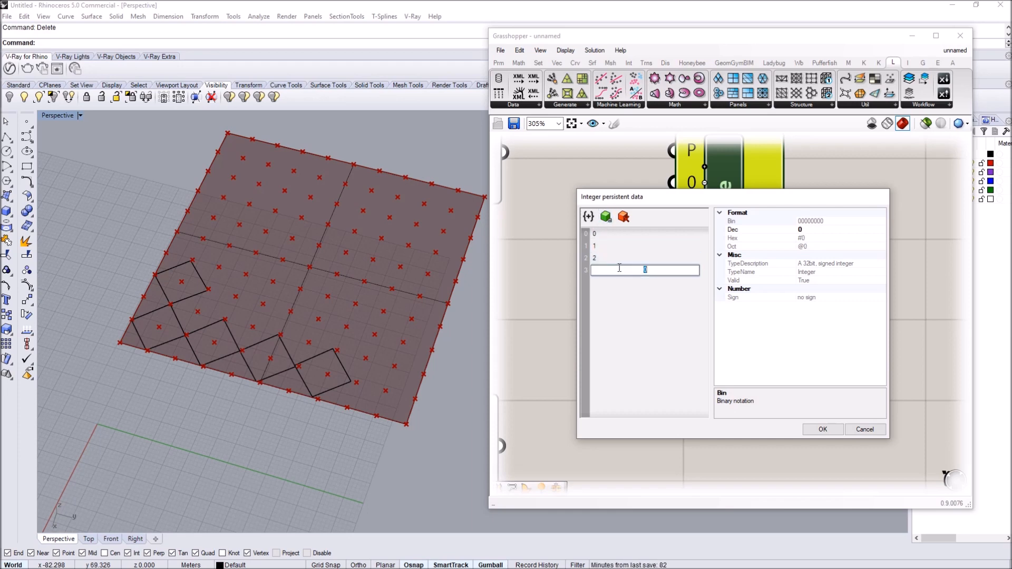
key("Return")
left_click(822, 429)
- Flatten the list outputs of the upper Cull, both Shift Lists and the lower Cull
scroll(673, 274, "down", 5)
scroll(672, 231, "up", 3)
right_click(655, 178)
left_click(680, 239)
right_click(661, 244)
left_click(683, 308)
right_click(650, 360)
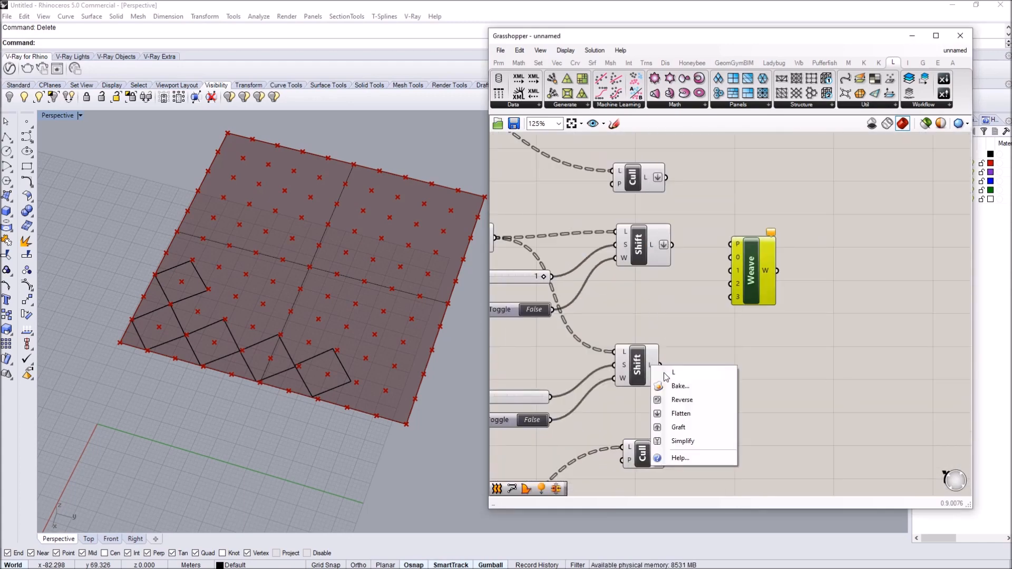
left_click(679, 425)
right_click(655, 454)
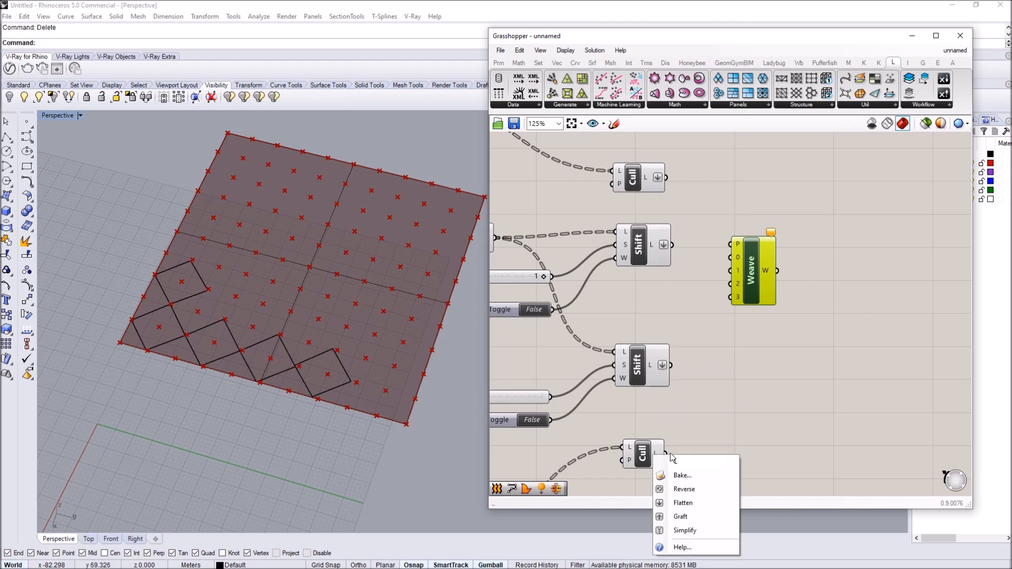
left_click(681, 517)
- Graft the Weave's stream inputs 0, 1, 2 and 3
scroll(731, 252, "up", 3)
right_click(737, 258)
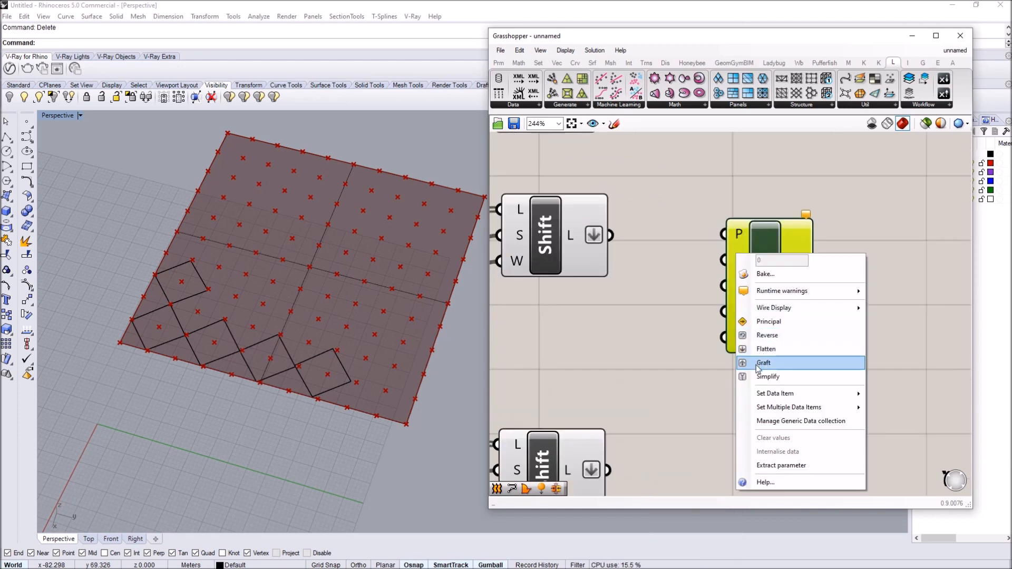
left_click(763, 363)
right_click(737, 286)
left_click(763, 395)
right_click(740, 311)
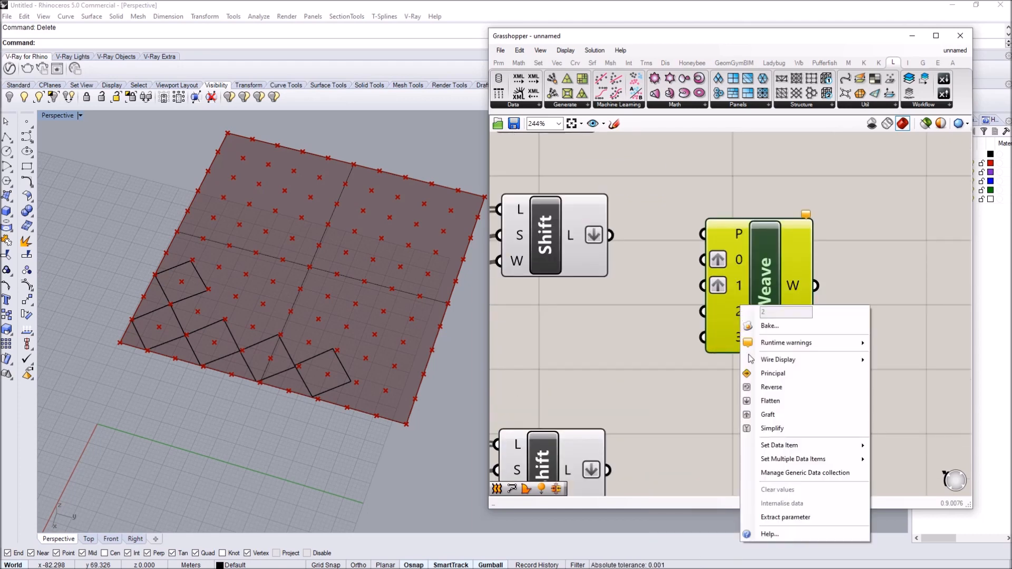
left_click(763, 416)
right_click(737, 336)
left_click(763, 442)
- Connect the upper Cull's list output to the Weave's input 0 and check the upper Shift List's points
scroll(749, 295, "down", 3)
mouse_move(660, 200)
left_mouse_down()
mouse_move(701, 283)
mouse_move(663, 203)
left_mouse_up()
left_click(638, 199)
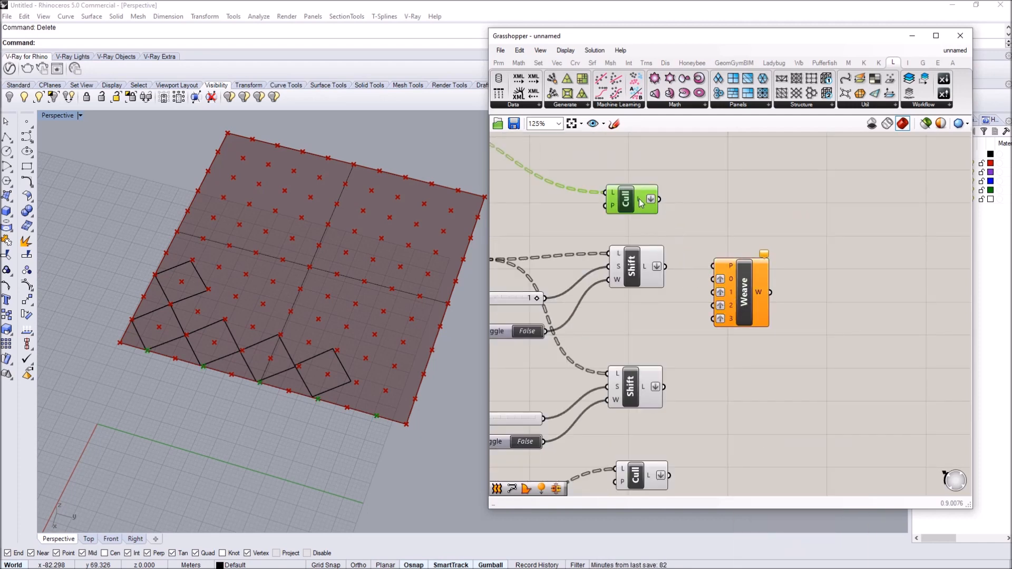
right_click_drag(663, 243, 664, 216)
left_click_drag(660, 172, 713, 252)
left_click(641, 240)
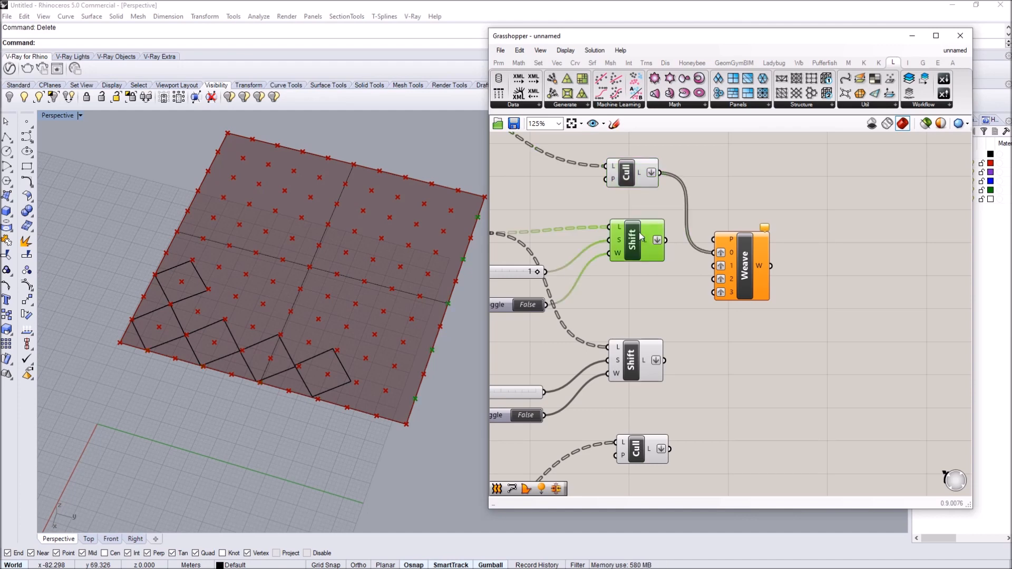
- Turn off the preview of the Tree Branches and the middle Cull
right_click_drag(654, 309, 730, 281)
scroll(731, 280, "down", 3)
left_click_drag(657, 443, 557, 169)
left_click(594, 51)
left_click(623, 206)
- Connect the upper Shift List, the lower Shift List and the lower Cull to the Weave's inputs 1, 2 and 3
left_click(727, 249)
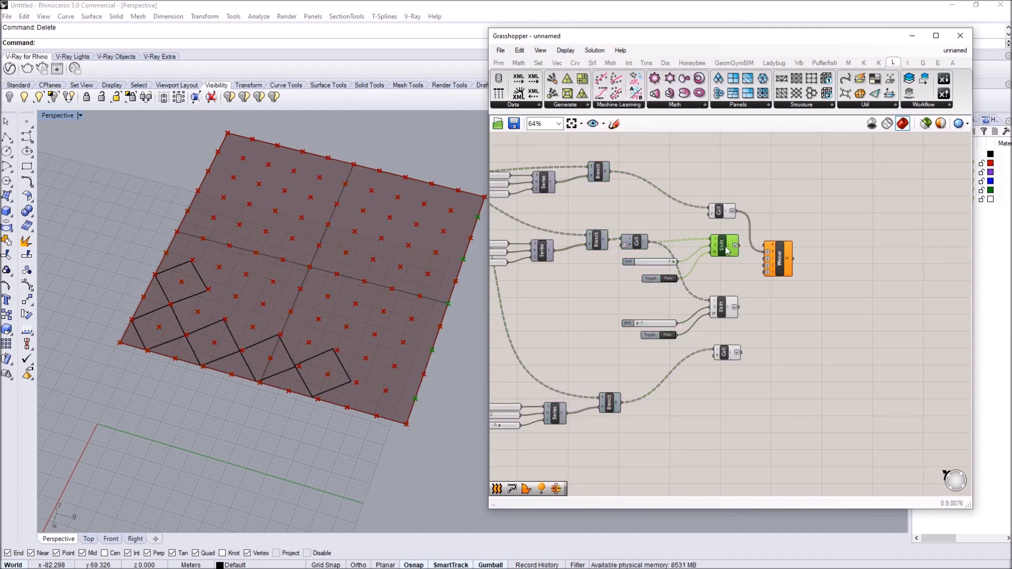
right_click_drag(695, 237, 666, 226)
left_click(692, 301)
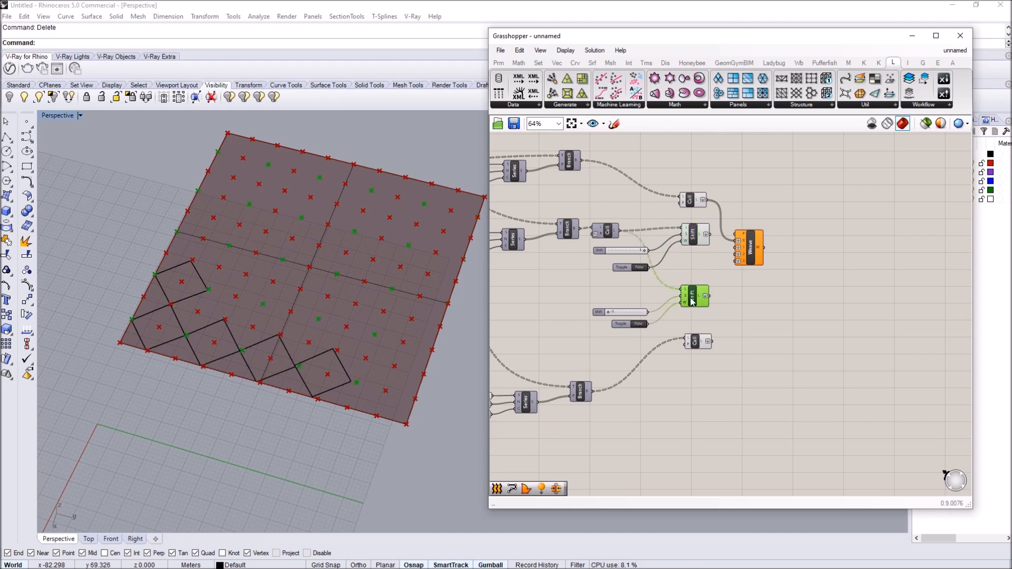
scroll(709, 262, "up", 3)
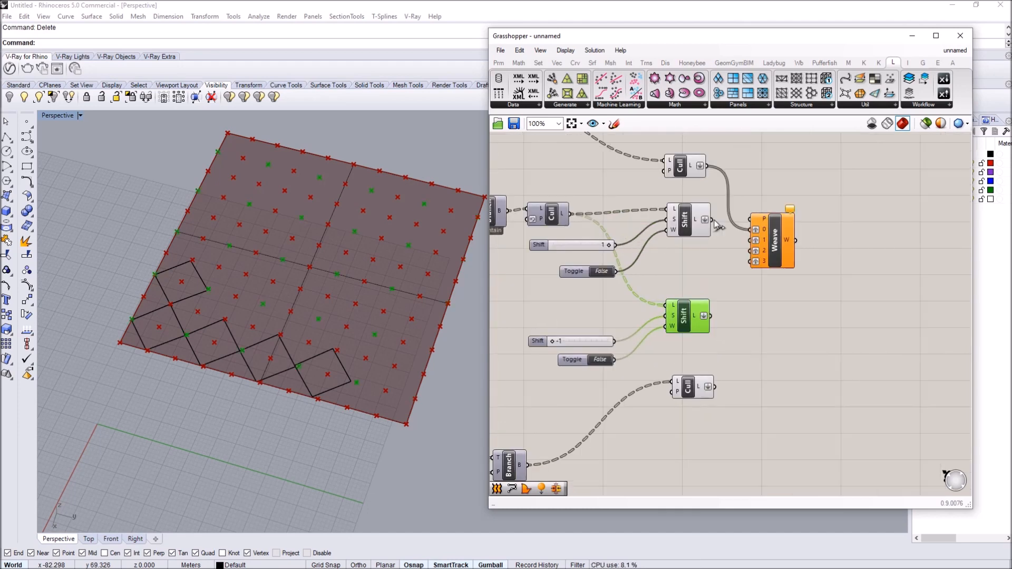
left_click_drag(766, 288, 752, 261)
left_click(769, 246)
- Add a PolyLine component and connect the Weave's output to its vertices input
right_click_drag(765, 244, 677, 247)
double_click(728, 245)
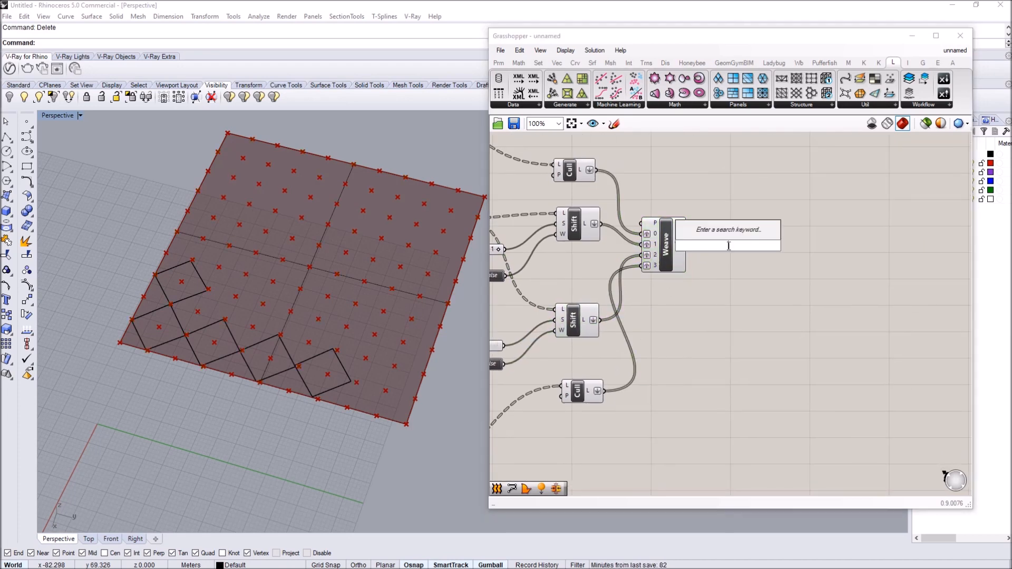
type("poly")
left_click(698, 151)
mouse_move(687, 244)
left_mouse_down()
mouse_move(710, 239)
mouse_move(753, 255)
left_mouse_up()
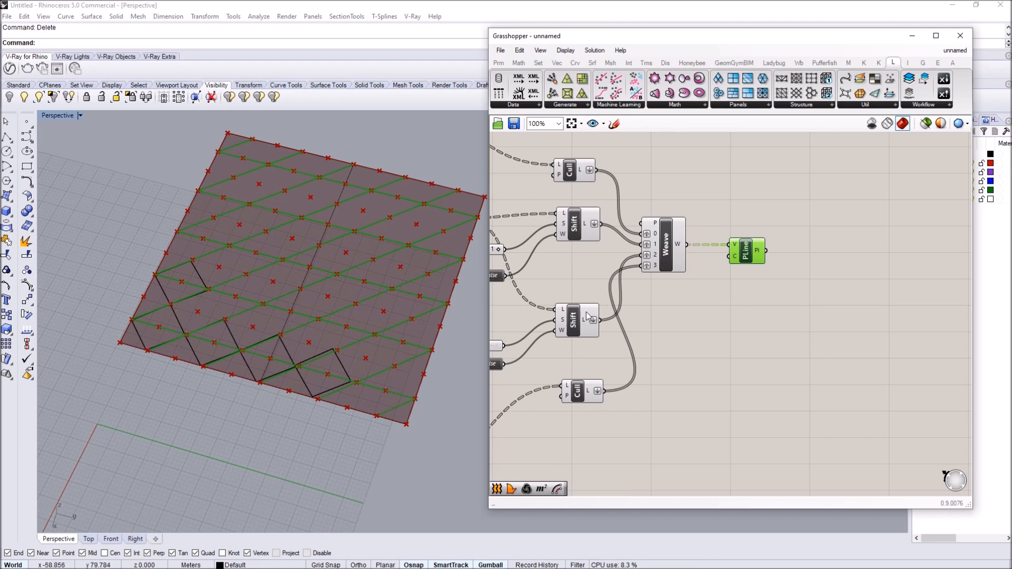
- Rewire the lower Cull to Weave input 2 and the lower Shift List to input 3, and set the PolyLine's closed input to True
left_click_drag(603, 390, 644, 266)
right_click(731, 256)
mouse_move(784, 363)
left_click(871, 361)
- Delete the manually drawn diamond curves from the Rhino perspective viewport
left_click(143, 358)
left_click_drag(101, 408, 369, 191)
type("Delete")
key("Return")
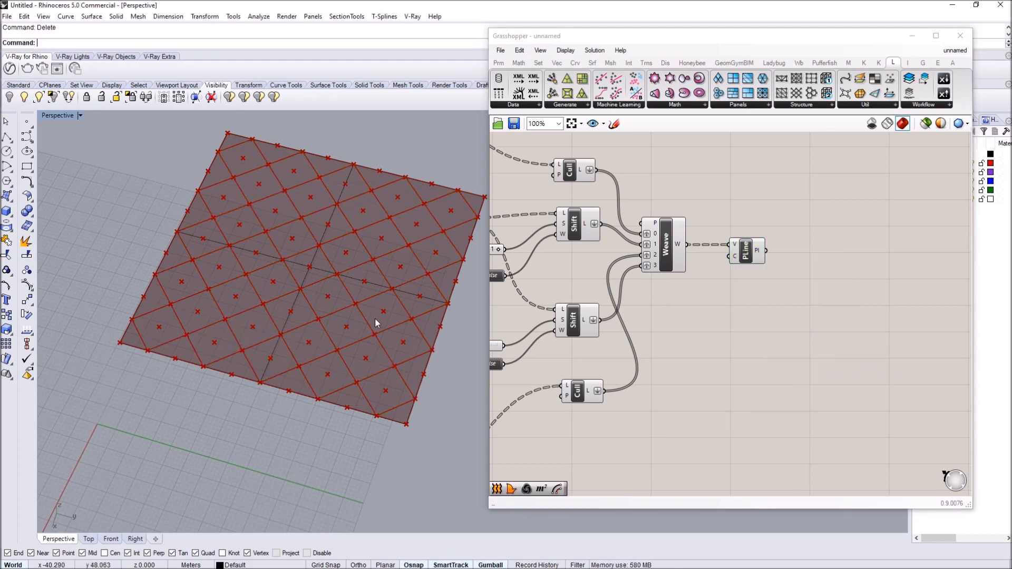
- Add a Boundary Surfaces component and feed it the PolyLine output to fill the diamond outlines
left_click(746, 252)
right_click_drag(816, 257, 745, 252)
double_click(745, 251)
type("boun")
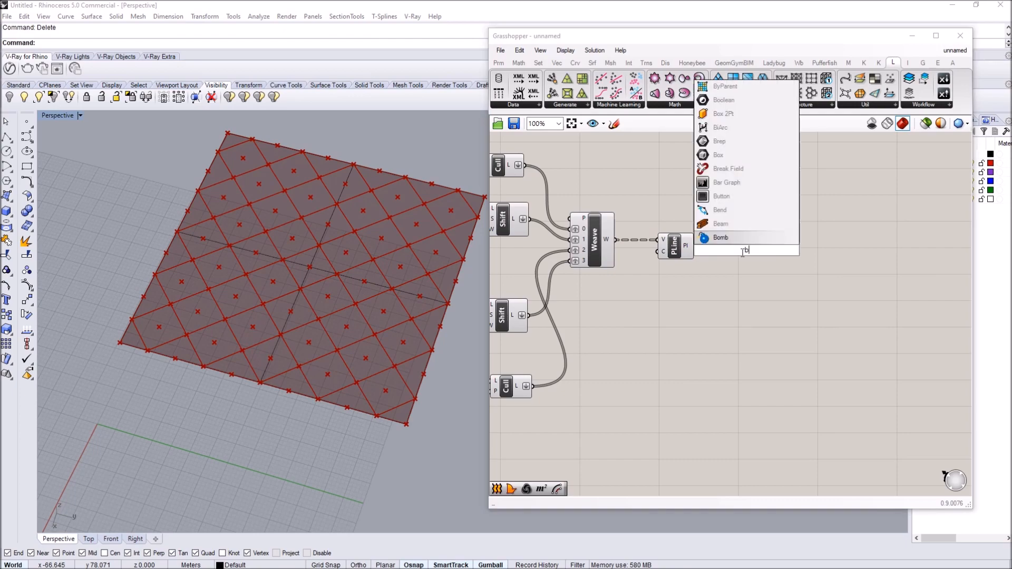
key("Return")
left_click_drag(731, 252, 695, 245)
left_click(746, 248)
scroll(379, 269, "down", 3)
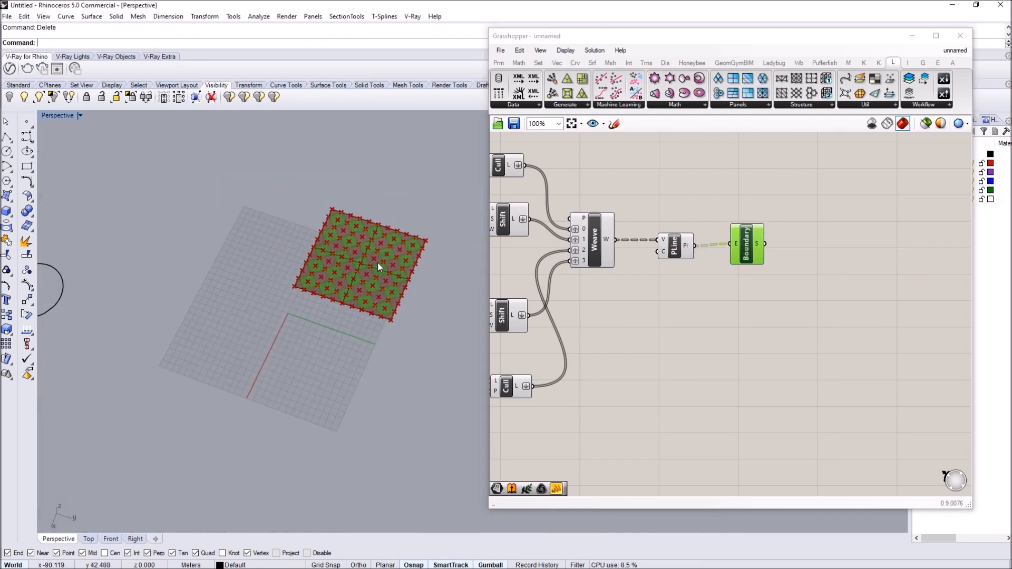
scroll(378, 266, "up", 5)
right_click_drag(458, 228, 379, 254, "shift")
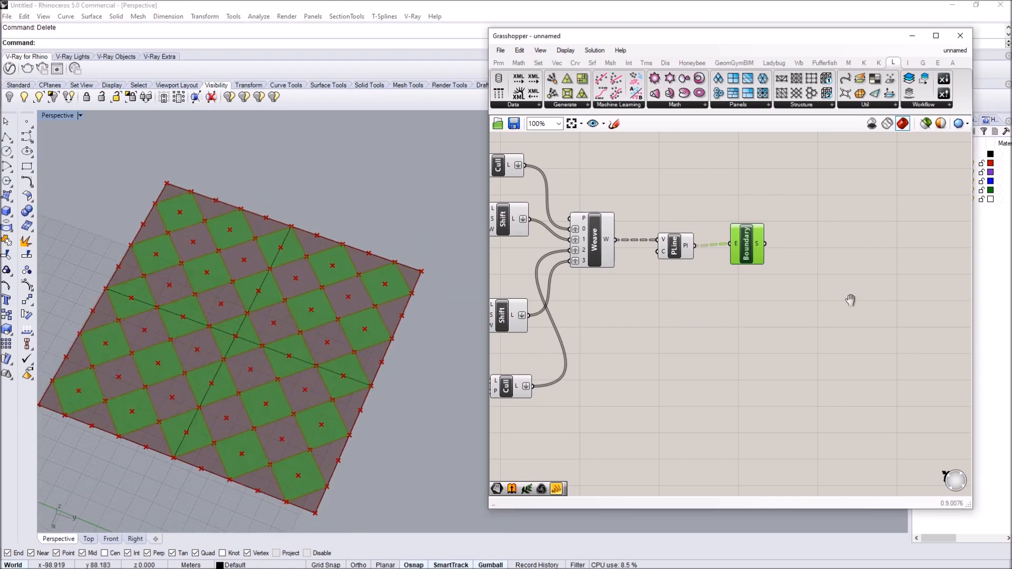
- Tidy the component rows and move everything downstream of the surface division farther away from it
scroll(693, 325, "down", 4)
scroll(600, 260, "down", 2)
scroll(694, 364, "up", 3)
left_click_drag(620, 362, 488, 282)
left_click(604, 352)
left_click_drag(646, 352, 502, 296)
left_click_drag(592, 327, 595, 286)
left_click(580, 227)
right_click_drag(593, 269, 633, 395)
scroll(654, 270, "down", 2)
left_click_drag(826, 399, 580, 256)
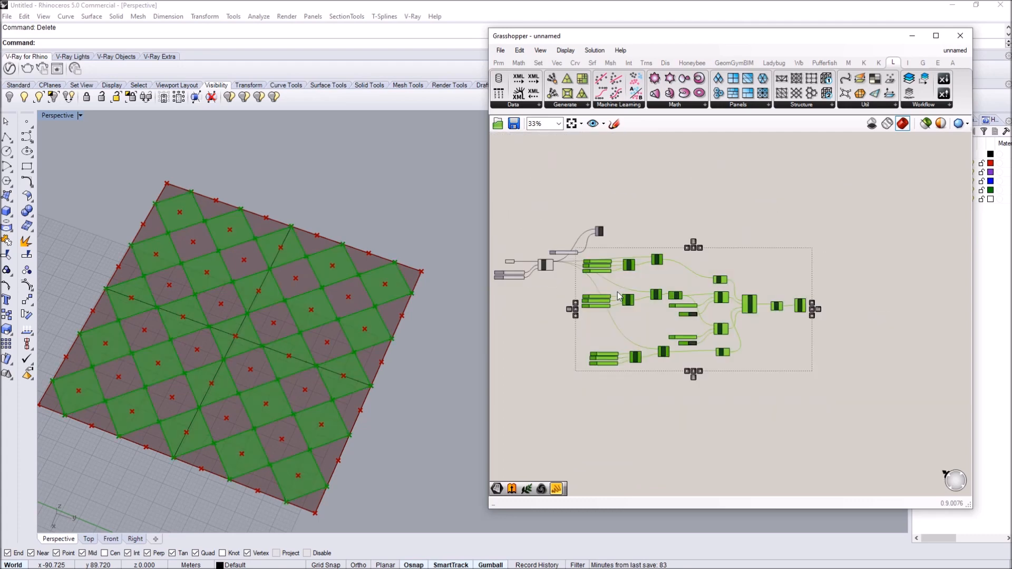
left_click_drag(651, 291, 686, 258)
left_click(522, 291)
- Raise the U Count slider's maximum and set U Count to 14
right_click_drag(514, 291, 584, 292)
scroll(585, 263, "up", 4)
scroll(589, 273, "up", 3)
left_click(546, 303)
double_click(545, 304)
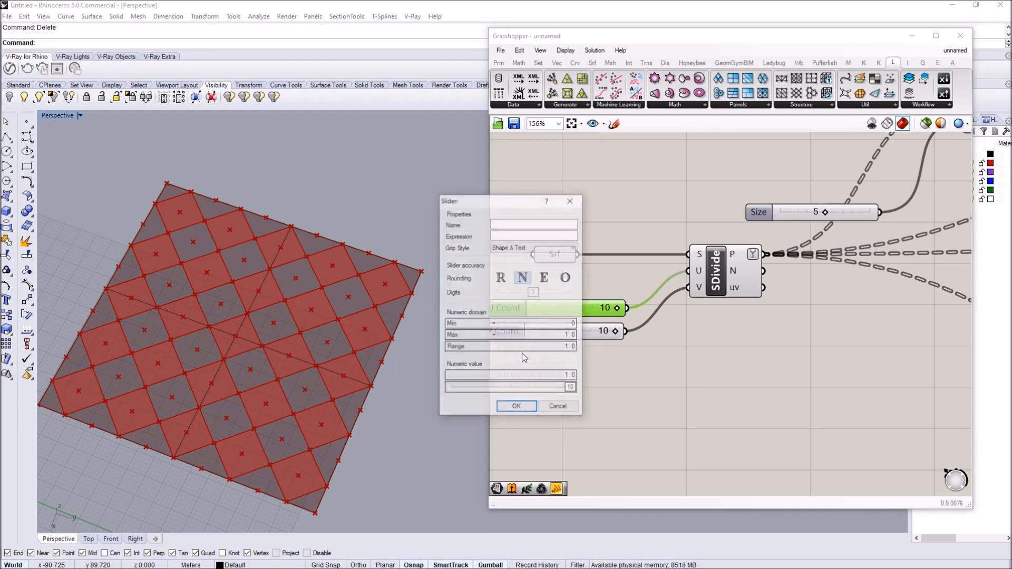
double_click(532, 336)
key("Return")
left_click(517, 407)
scroll(562, 244, "down", 3)
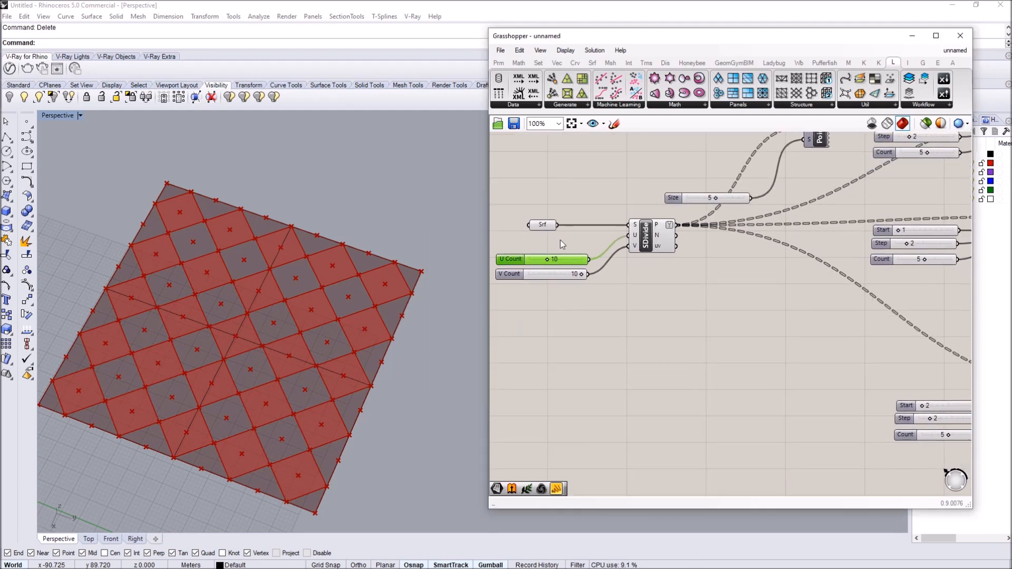
right_click_drag(567, 251, 551, 273)
left_click_drag(531, 283, 538, 286)
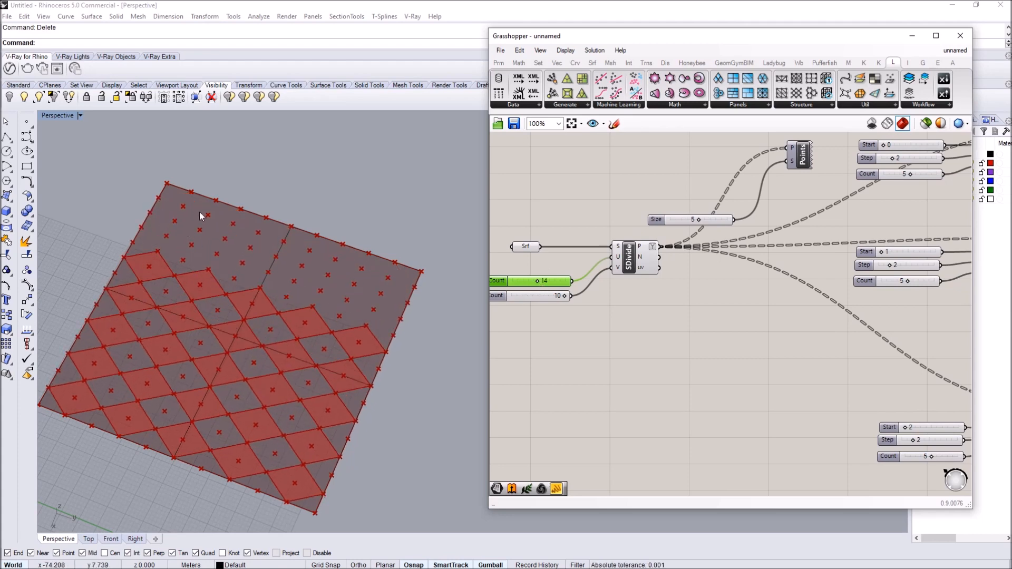
- Compare the panel coverage on the surface with the Series sliders and the U Count slider's settings
scroll(722, 285, "down", 4)
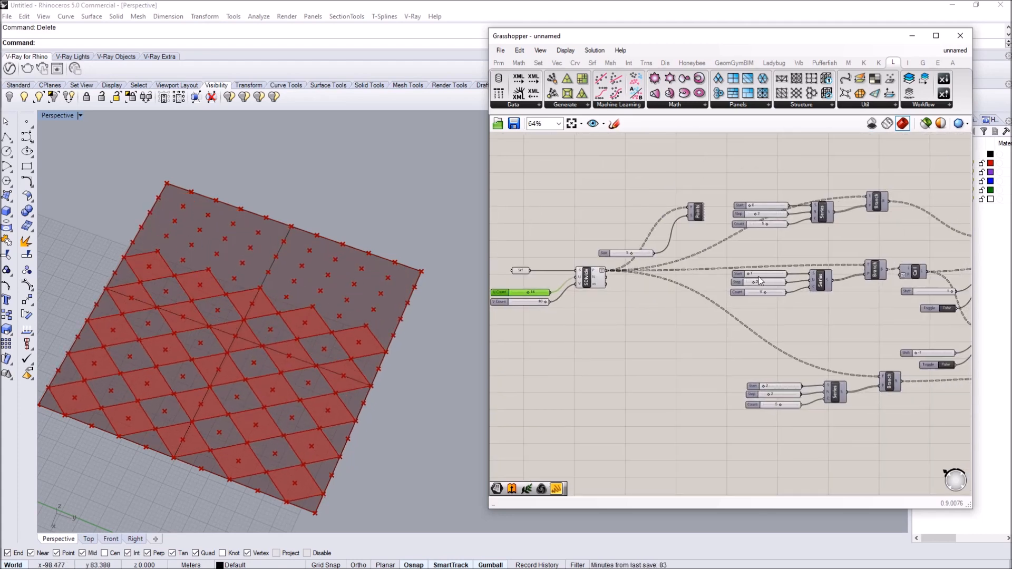
right_click_drag(653, 286, 712, 294)
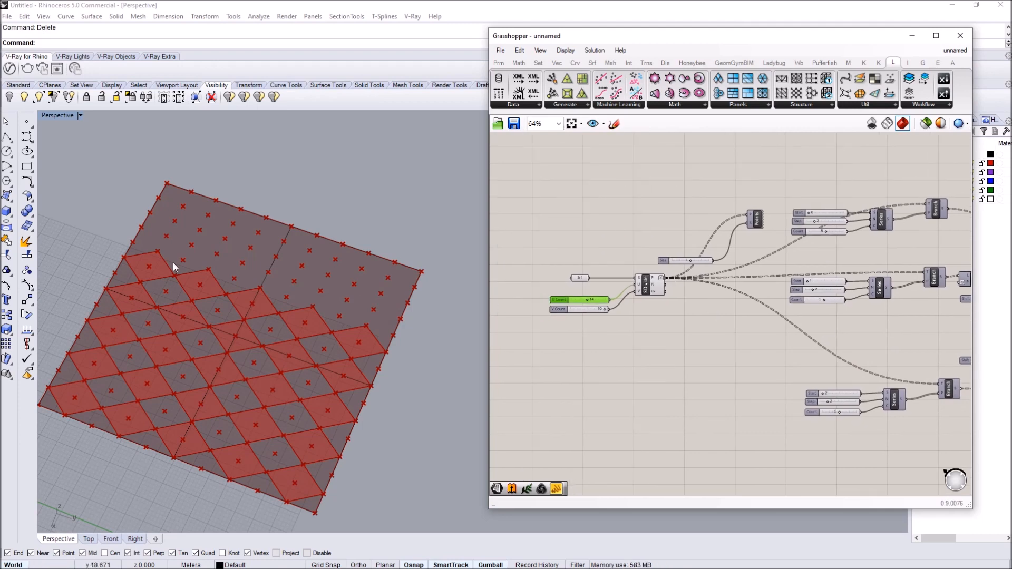
scroll(582, 301, "up", 5)
scroll(583, 290, "down", 3)
scroll(575, 283, "up", 1)
right_click_drag(513, 277, 406, 270)
right_click_drag(591, 293, 604, 286)
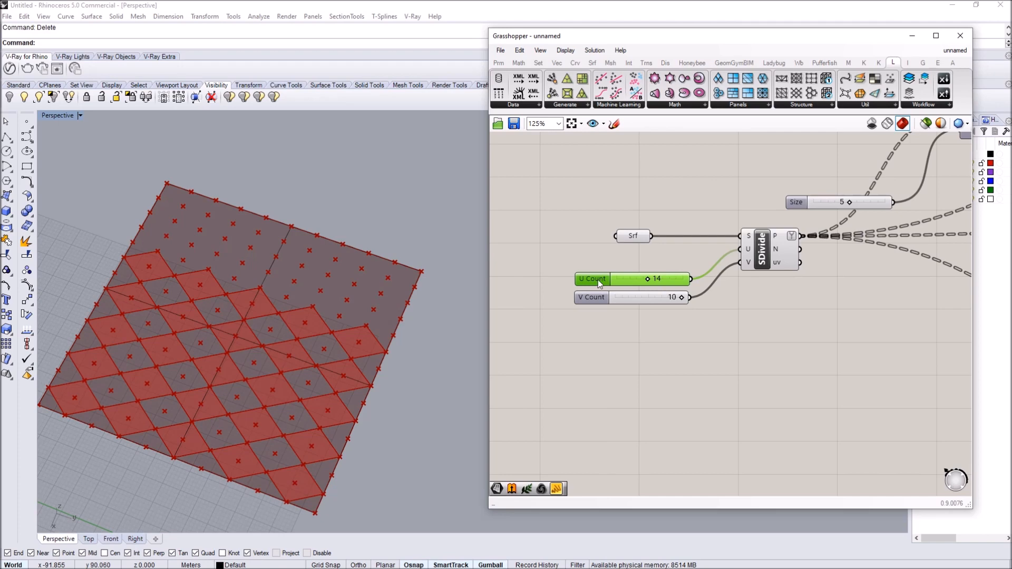
double_click(599, 283)
left_click(632, 256)
left_click(602, 381)
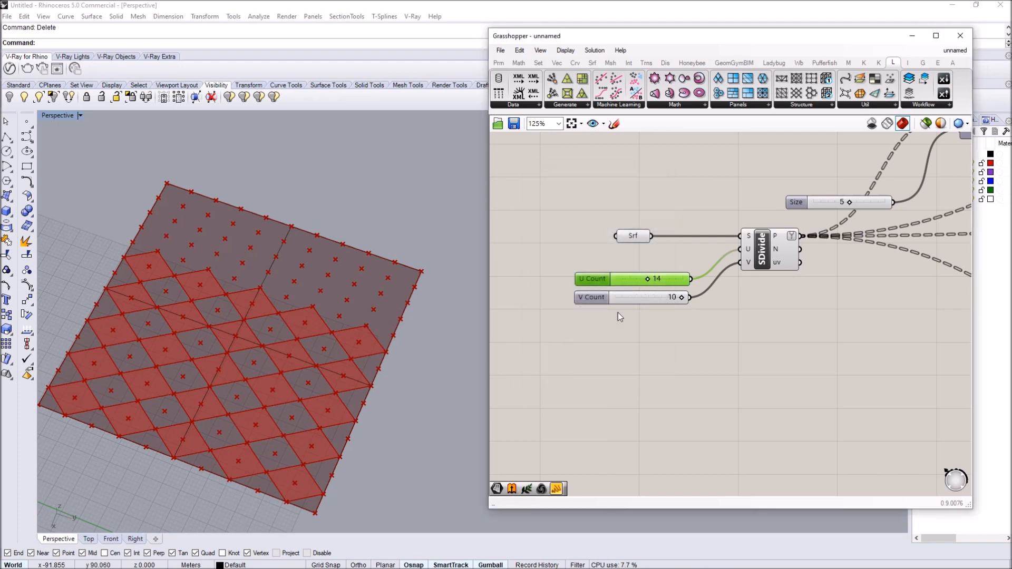
- Add an Evaluate component with only the x variable and connect the U Count slider to x
scroll(606, 344, "down", 2)
double_click(668, 311)
type("ev")
key("Return")
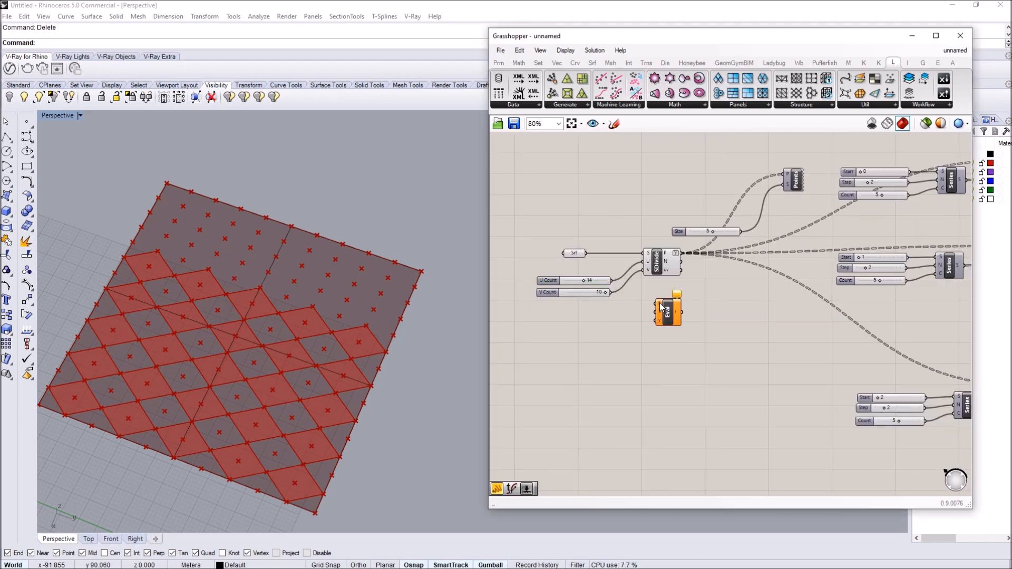
scroll(666, 316, "up", 6)
left_click(663, 325)
scroll(661, 316, "down", 3)
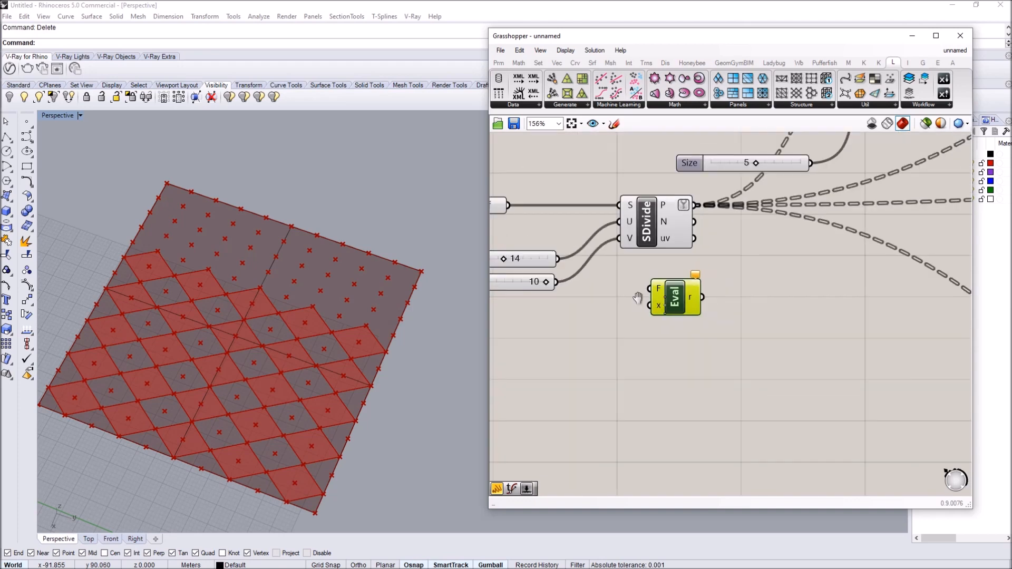
left_click_drag(679, 322, 691, 320)
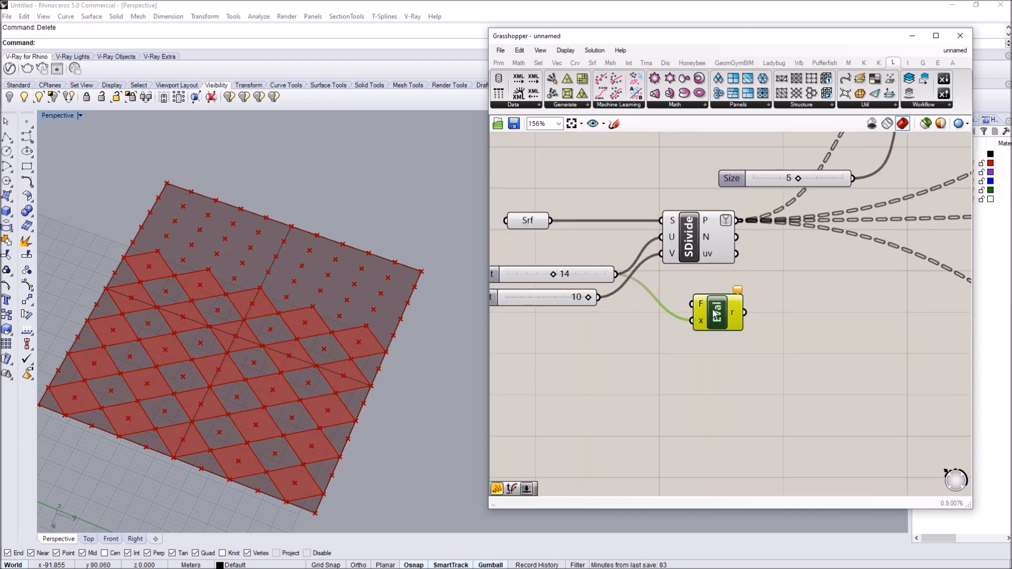
- Set the Evaluate component's expression to x/2
double_click(716, 312)
type("x/2")
left_click(822, 398)
- Connect the Evaluate result to the count inputs of all three Series components
scroll(633, 263, "down", 4)
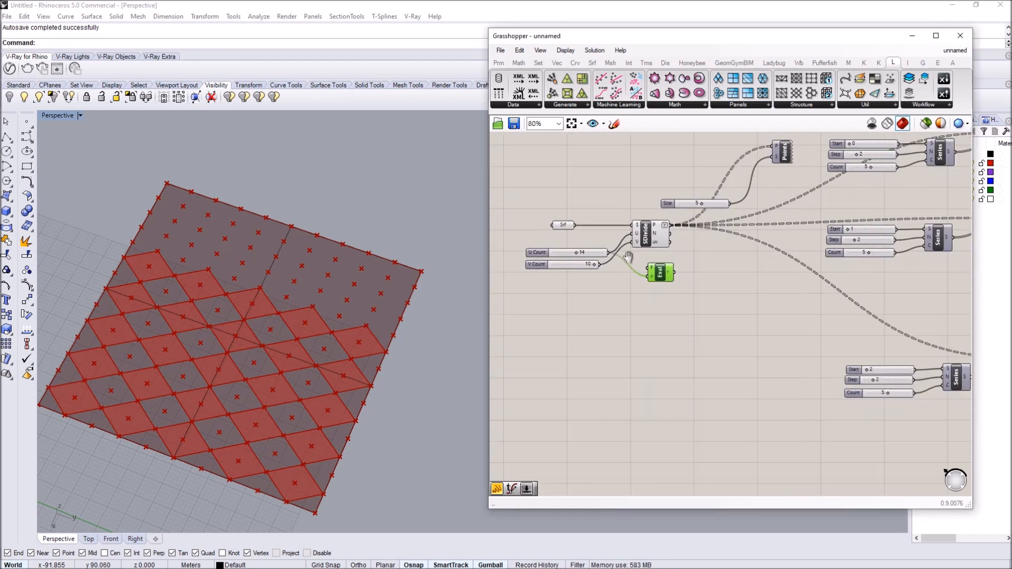
left_click_drag(825, 183, 825, 268)
left_click_drag(719, 367, 574, 289)
left_click(592, 328)
scroll(587, 254, "down", 2)
right_click_drag(526, 263, 620, 290)
- Test the linked counts by varying the U Count slider and returning it to 14
scroll(622, 293, "up", 6)
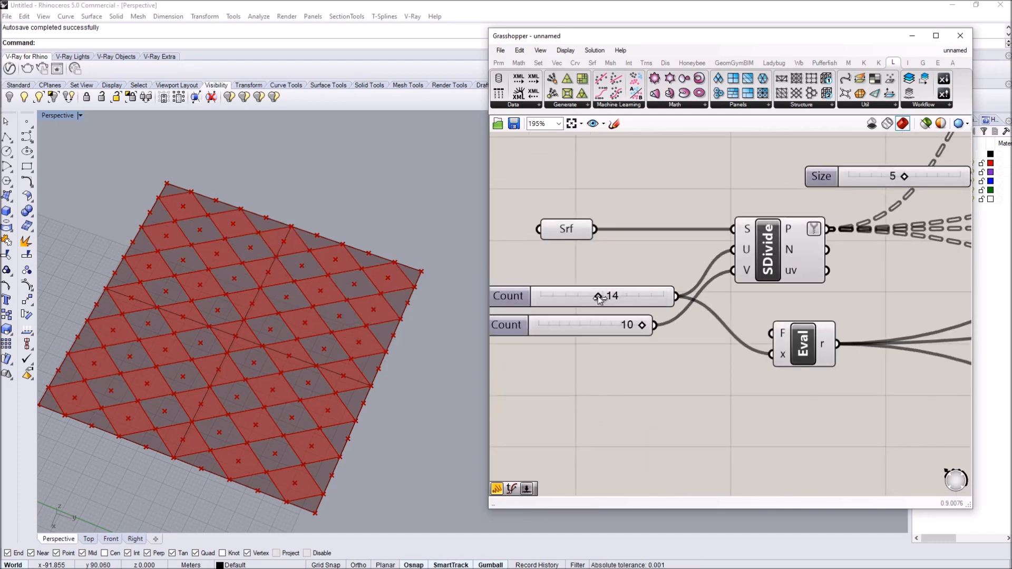
mouse_move(613, 299)
left_mouse_down()
mouse_move(645, 298)
mouse_move(569, 298)
mouse_move(604, 303)
left_mouse_up()
scroll(621, 255, "down", 5)
- Move the Evaluate component above the surface division and delete the three unused Count sliders
left_click_drag(614, 251, 611, 179)
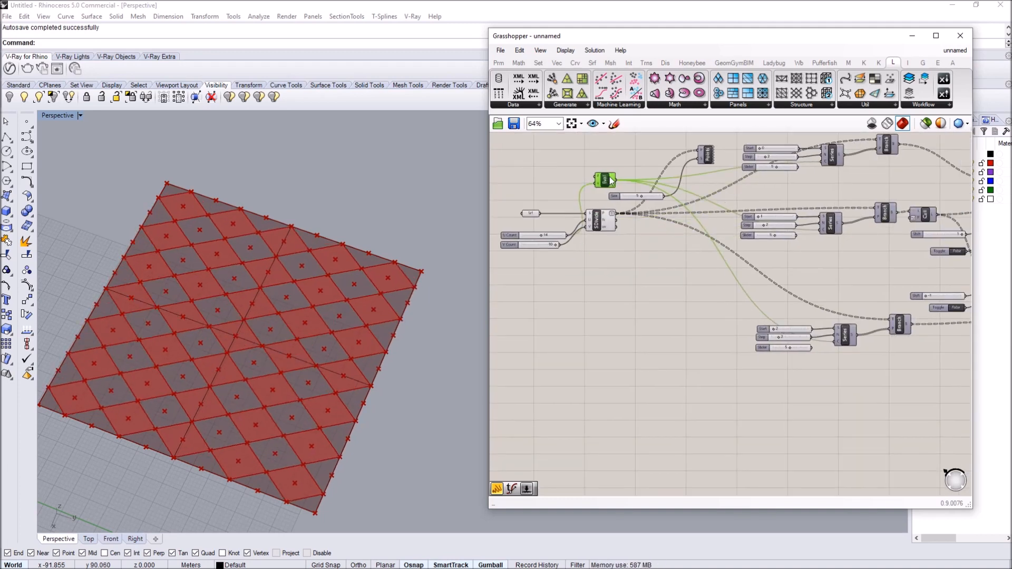
left_click_drag(753, 169, 730, 195)
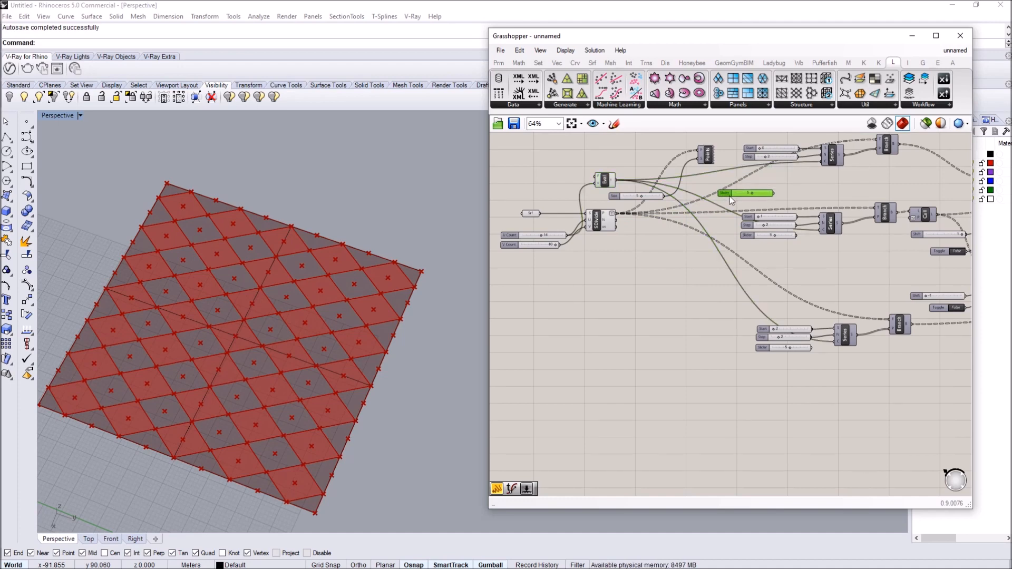
left_click(748, 236, "shift")
left_click(764, 348, "shift")
left_click(519, 50)
left_click(559, 163)
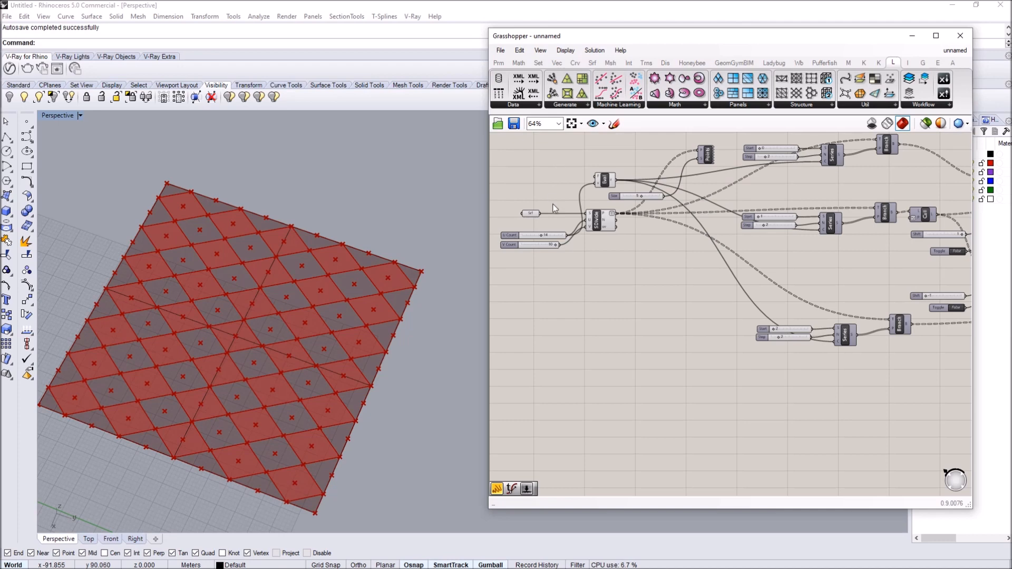
right_click_drag(586, 266, 597, 275)
- Hide the base surface in the Rhino perspective viewport
left_click(184, 324)
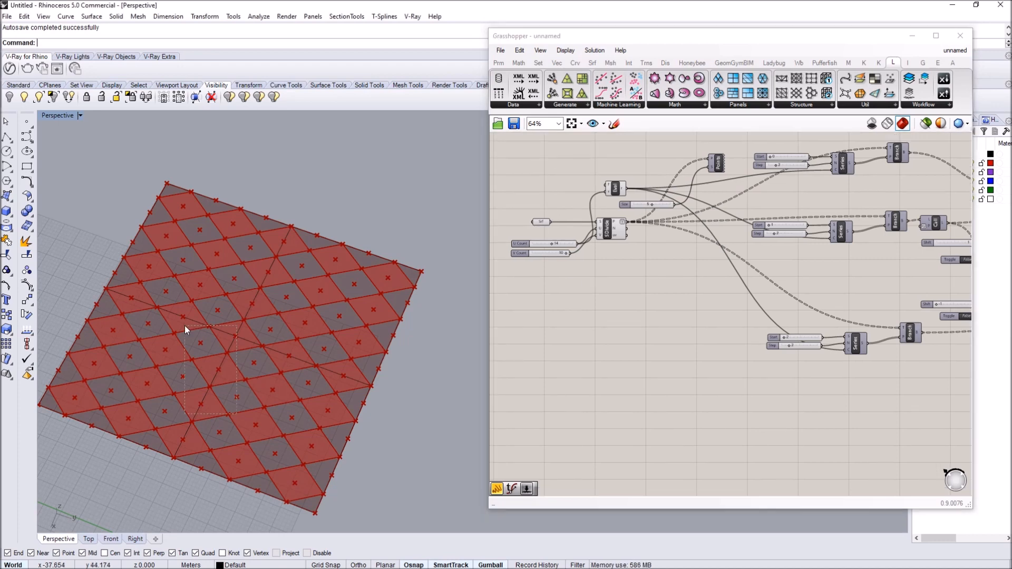
type("Hide")
key("Return")
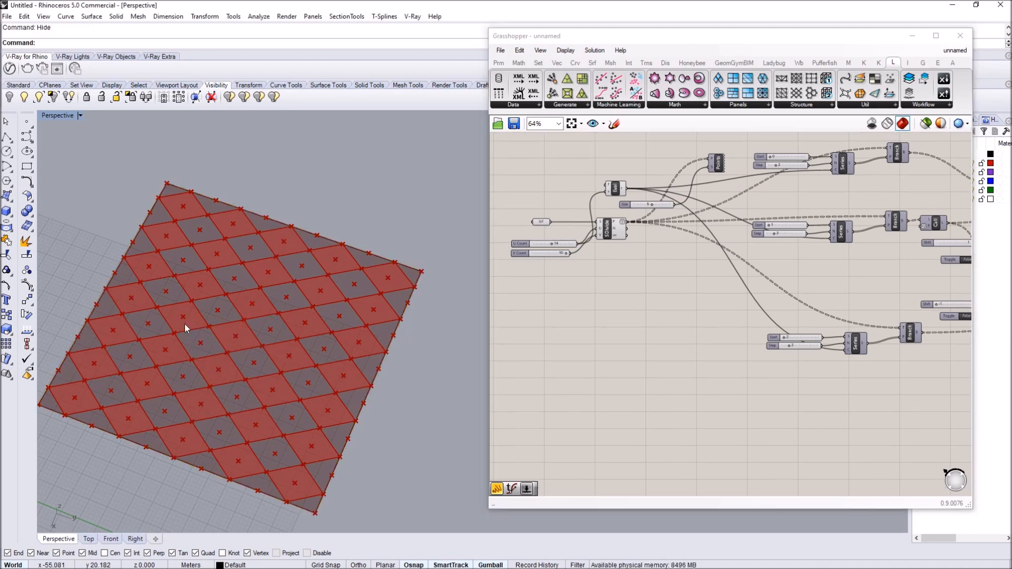
- Set the V Count slider's maximum to 20
left_click(615, 266)
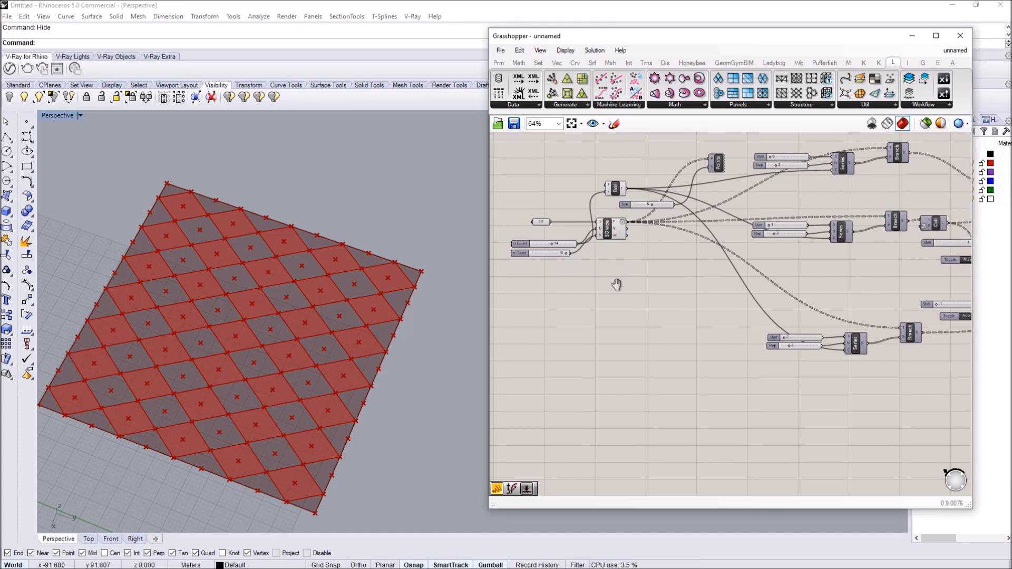
scroll(607, 295, "up", 5)
double_click(504, 325)
double_click(530, 352)
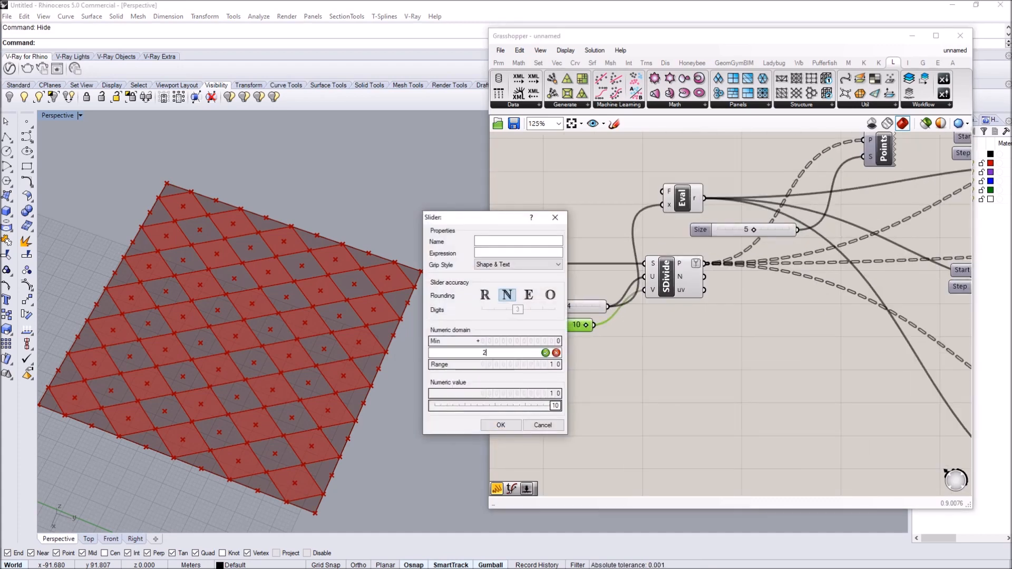
type("20")
key("Return")
key("Return")
- Try the V Count slider at 13, review its settings and set V Count to 14
left_click_drag(555, 328, 564, 329)
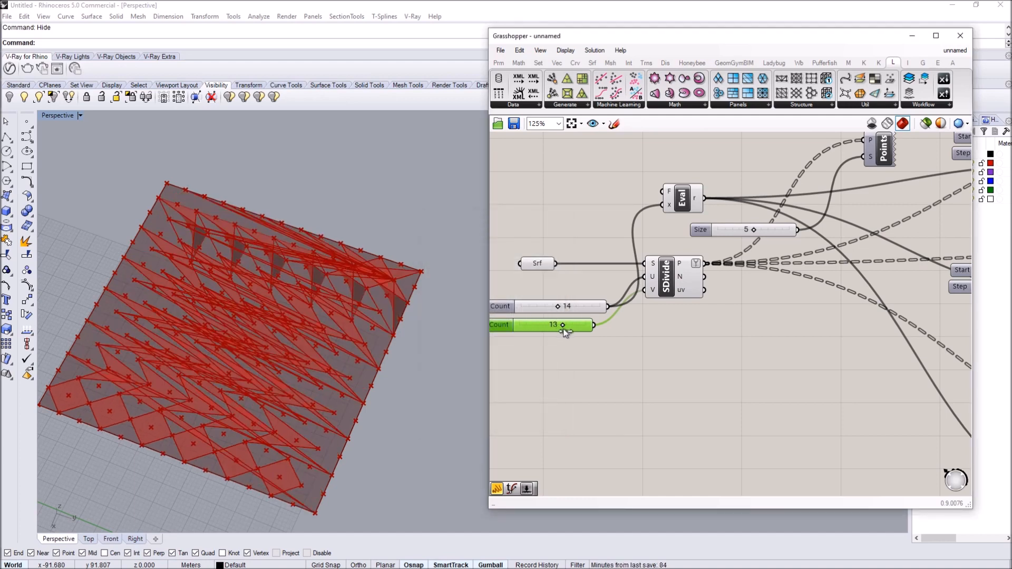
double_click(498, 323)
double_click(528, 353)
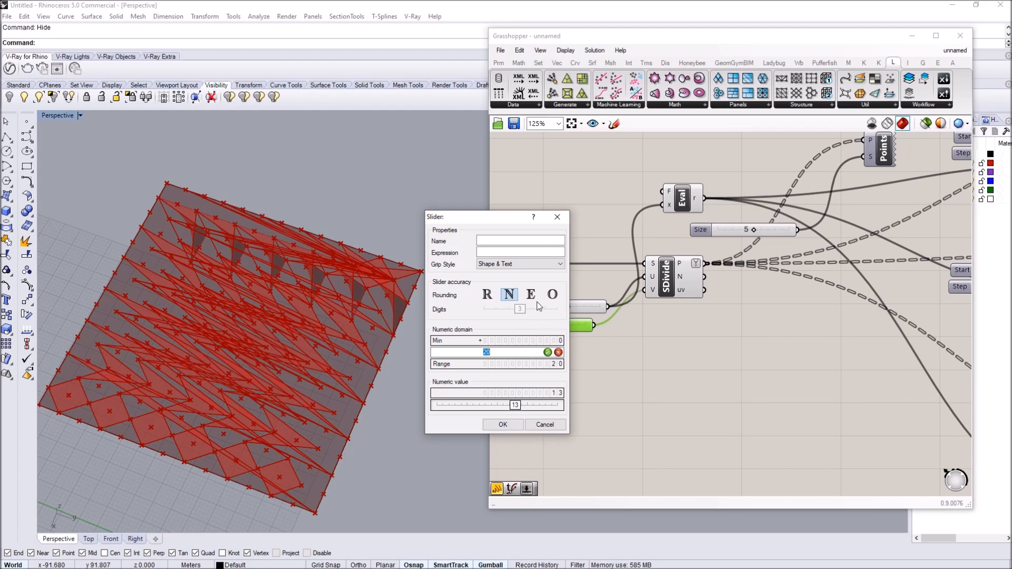
left_click(504, 423)
mouse_move(558, 325)
left_mouse_down()
mouse_move(574, 325)
mouse_move(547, 323)
mouse_move(559, 325)
left_mouse_up()
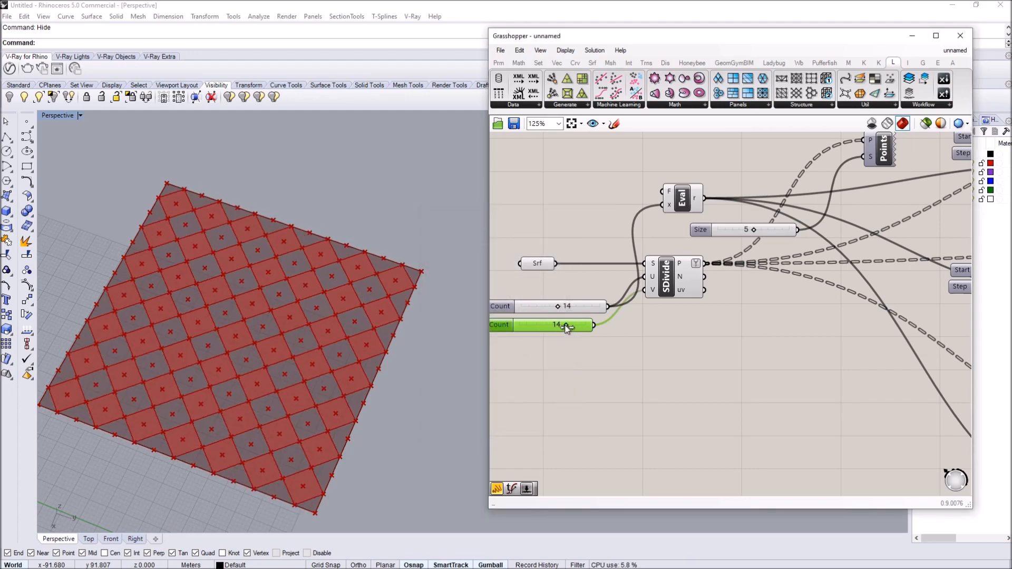
- Shift the lowest row's sliders, Series and Tree Branch components slightly toward the surface division to tidy the layout
scroll(612, 271, "down", 3)
scroll(612, 271, "down", 6)
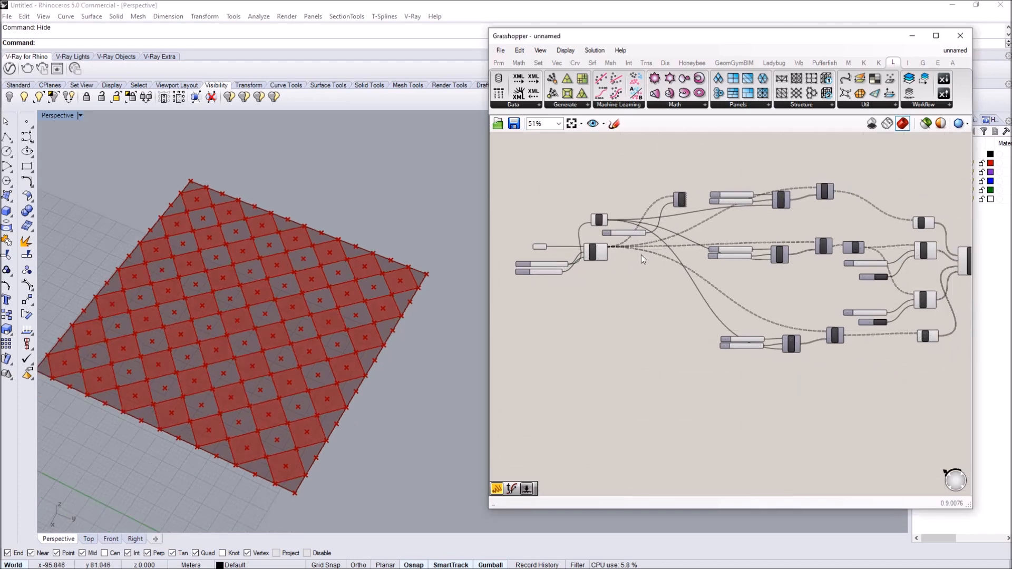
scroll(640, 231, "up", 3)
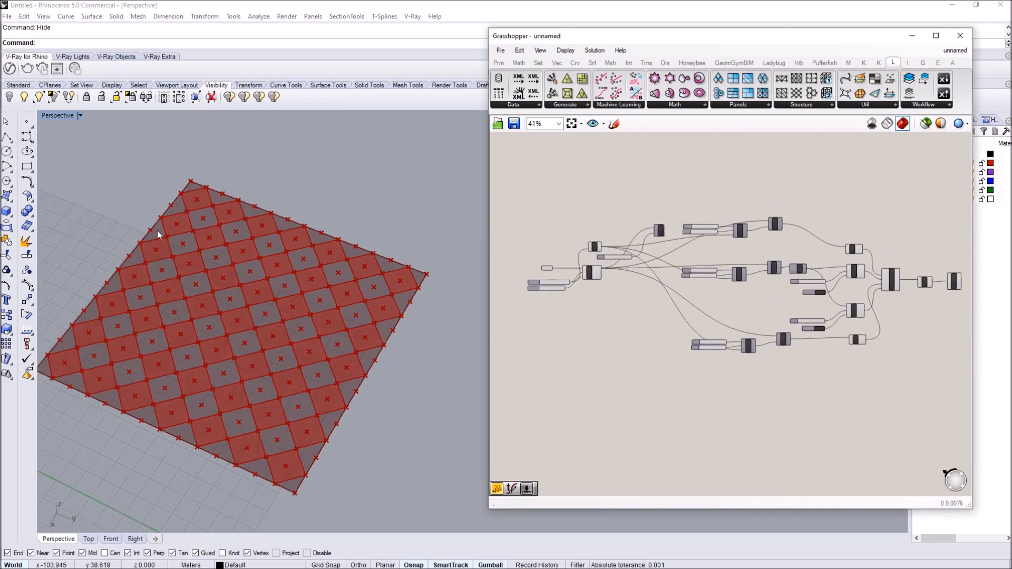
scroll(151, 274, "down", 3)
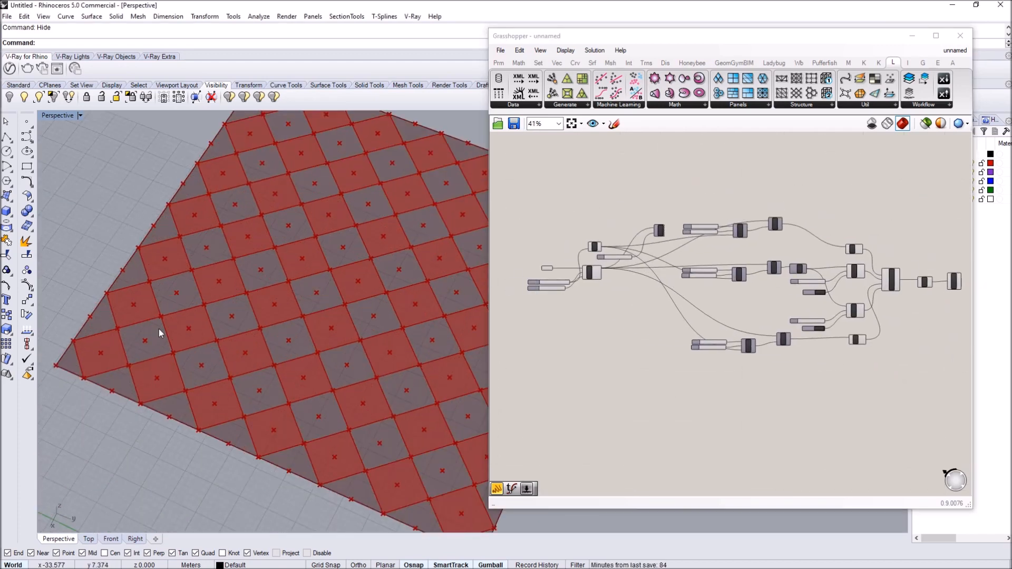
left_click(734, 313)
scroll(735, 313, "up", 2)
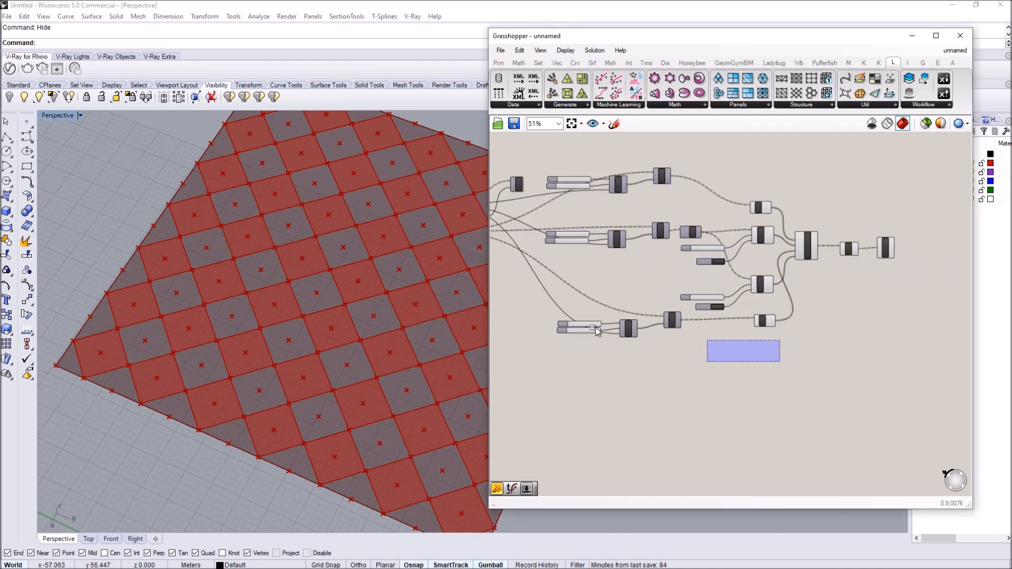
left_click_drag(625, 331, 542, 310)
left_click_drag(672, 319, 657, 319)
left_click(654, 294)
right_click_drag(594, 274, 624, 281)
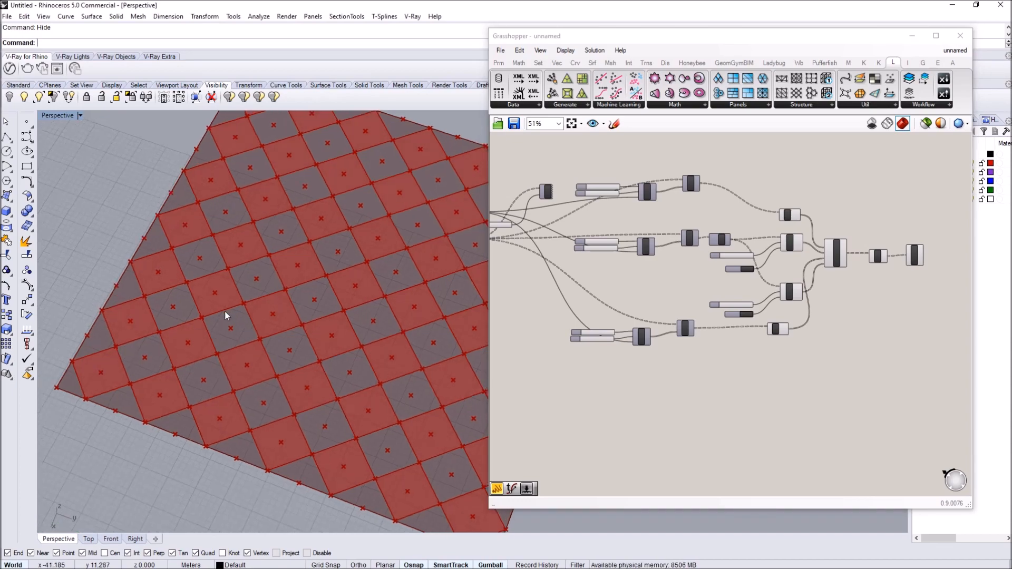
- Examine the diamond panel surfaces along the surface edges and the complete component layout
scroll(216, 311, "down", 5)
scroll(231, 334, "up", 5)
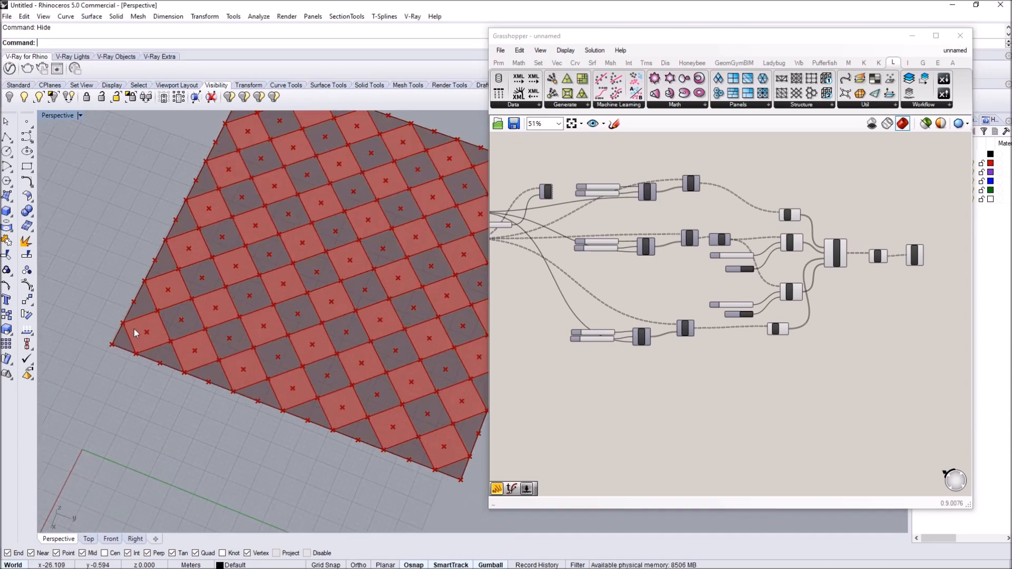
right_click_drag(745, 325, 720, 310)
scroll(752, 312, "down", 2)
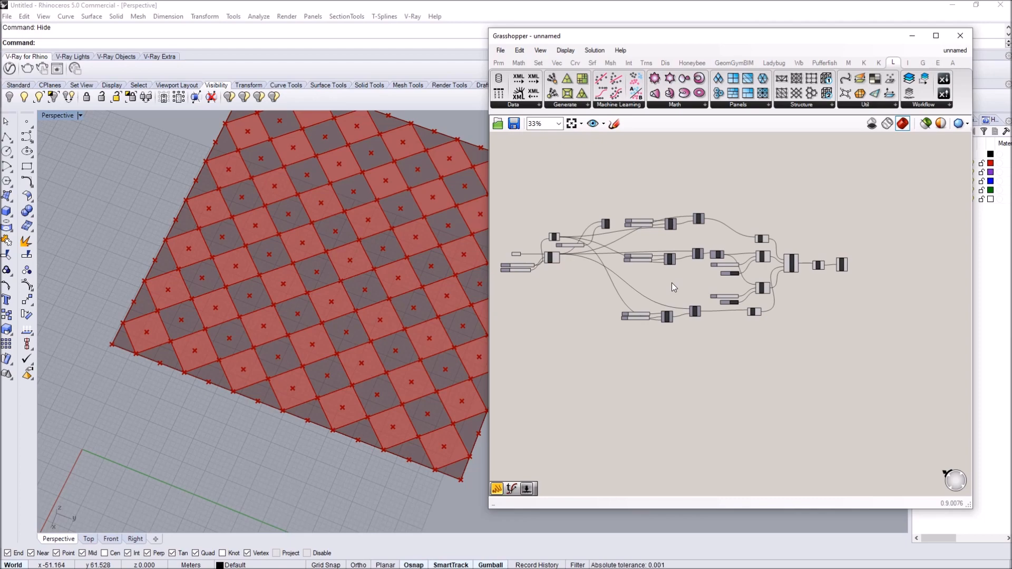
scroll(210, 385, "down", 4)
scroll(179, 366, "up", 4)
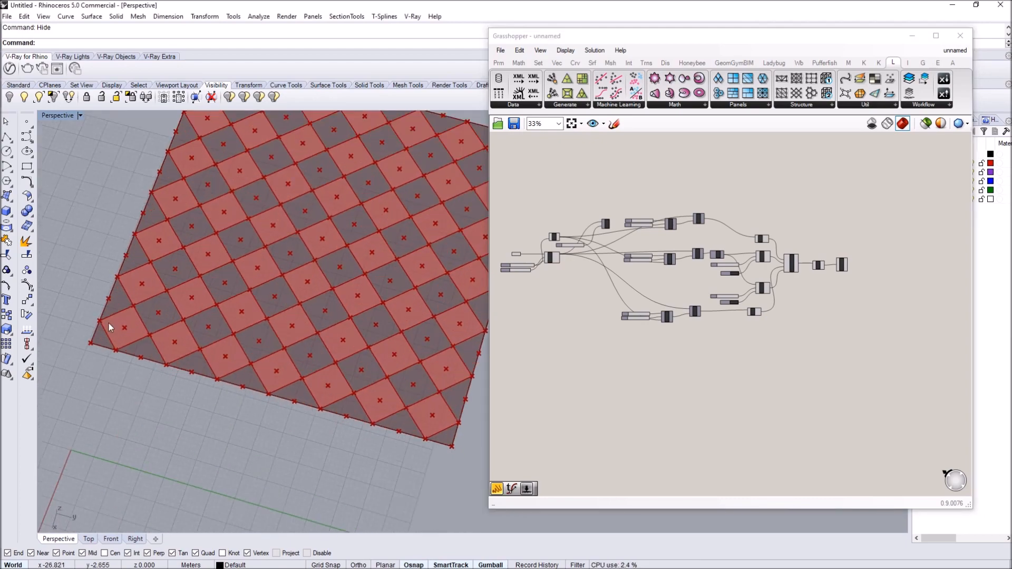
scroll(705, 244, "up", 6)
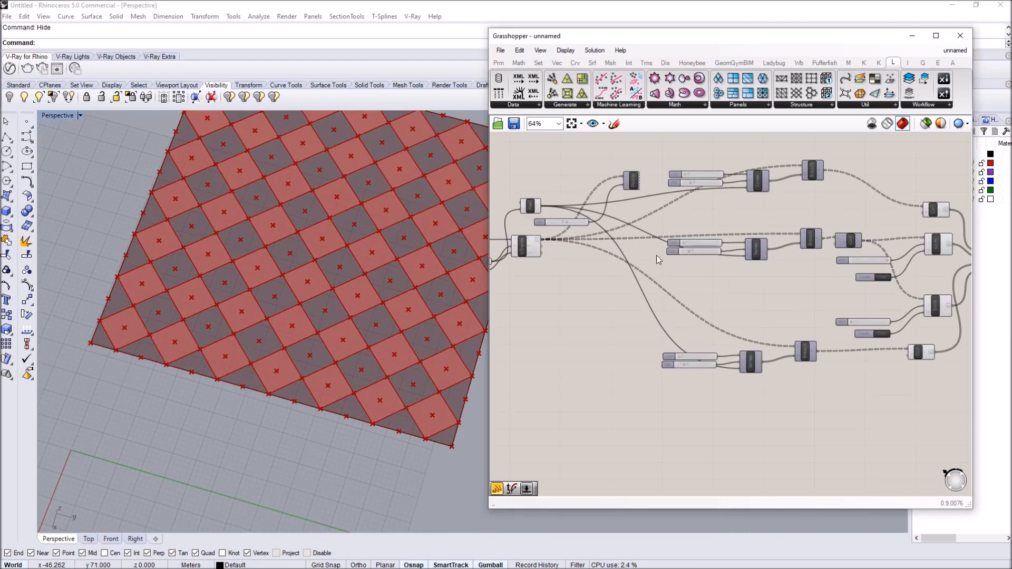
- Duplicate the second row's Start and Step sliders, Series, Tree Branch and Cull Pattern components below the lowest row
scroll(705, 243, "down", 3)
left_click_drag(800, 195, 625, 246)
scroll(674, 224, "down", 2)
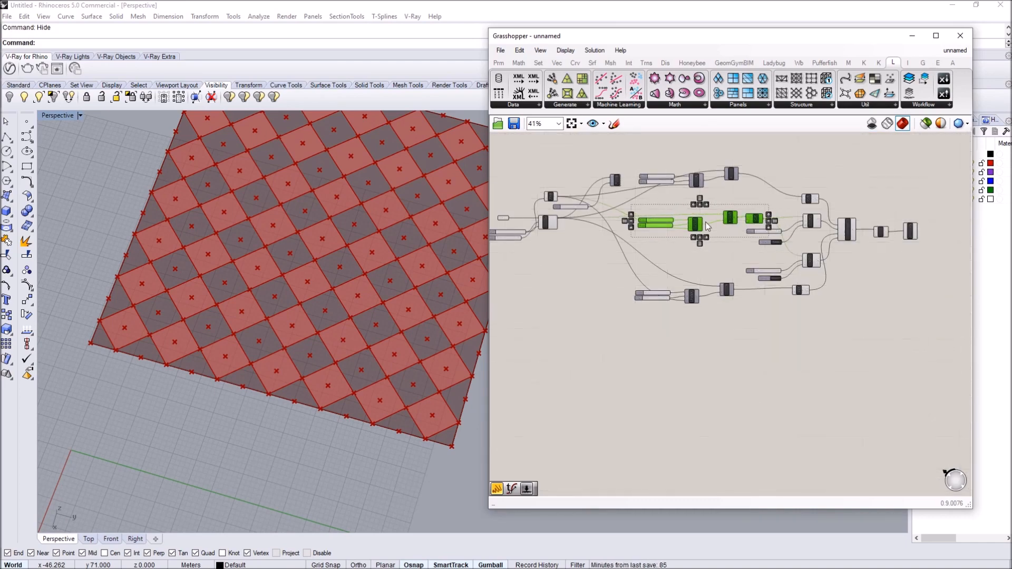
left_click_drag(701, 224, 693, 372)
- Turn on the preview of the copied Tree Branch component and check which surface points it selects
left_click(703, 368)
scroll(703, 367, "up", 5)
left_click(770, 365)
right_click(771, 366)
left_click(789, 388)
left_click_drag(774, 378, 757, 366)
left_click(736, 317)
right_click_drag(700, 301, 698, 280)
left_click(749, 337)
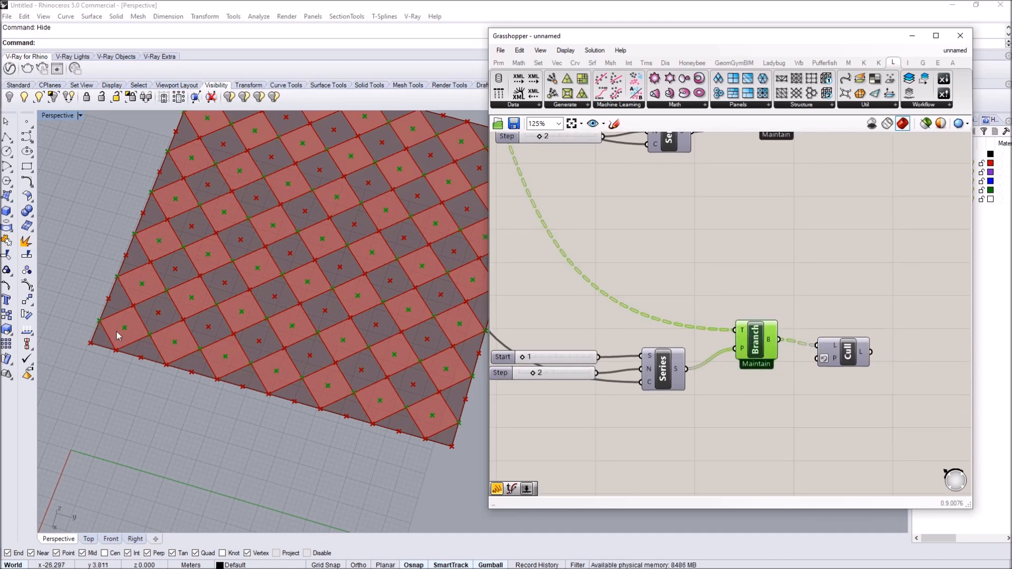
- Turn on the preview of the copied Cull Pattern component
right_click_drag(771, 314, 712, 293)
left_click(794, 335)
right_click(794, 335)
left_click(813, 357)
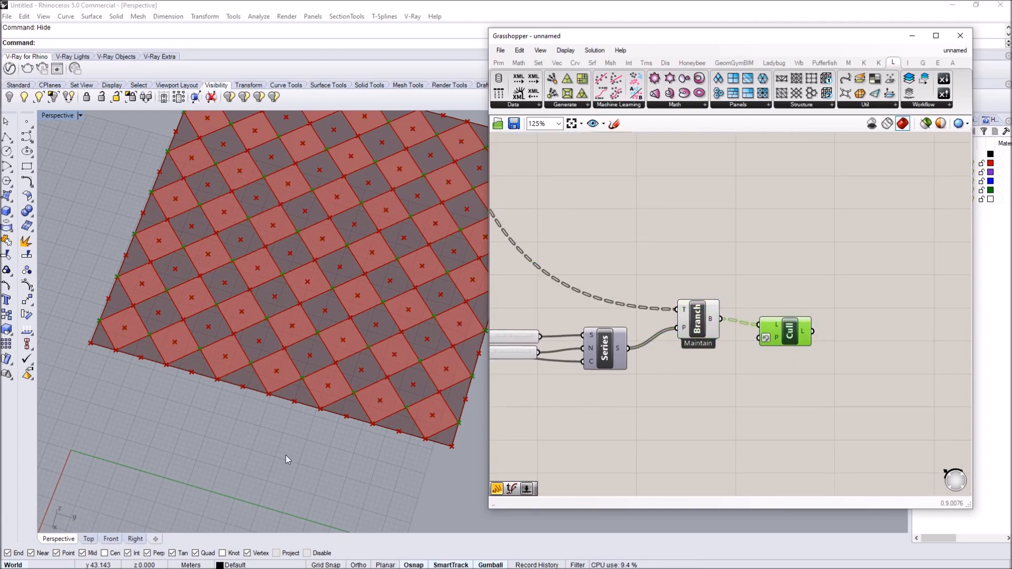
- Examine the culled points across the whole surface and the wiring that feeds the copied Series count
right_click_drag(286, 455, 288, 422)
scroll(288, 422, "down", 9)
scroll(308, 403, "up", 6)
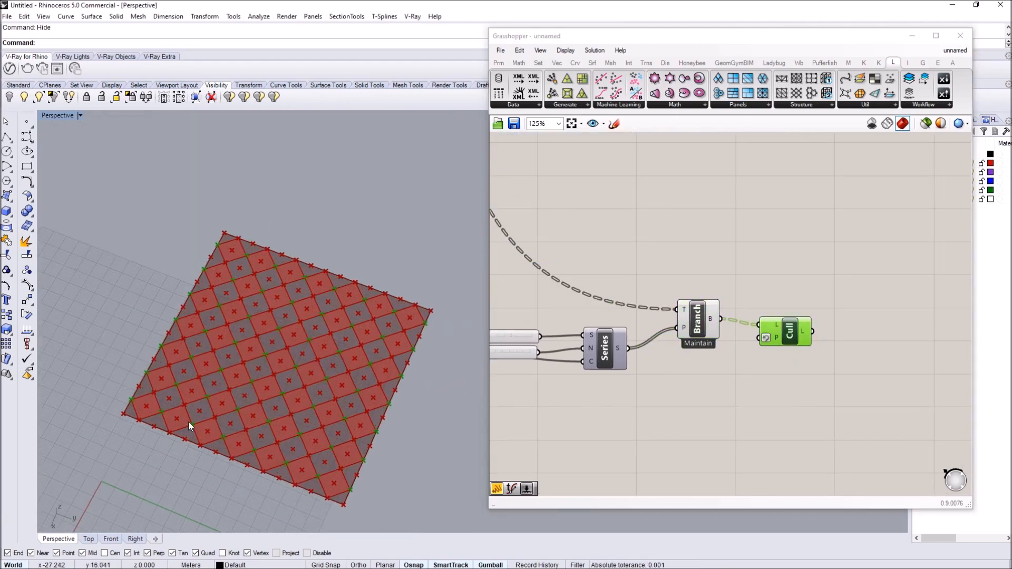
right_click_drag(618, 339, 697, 275)
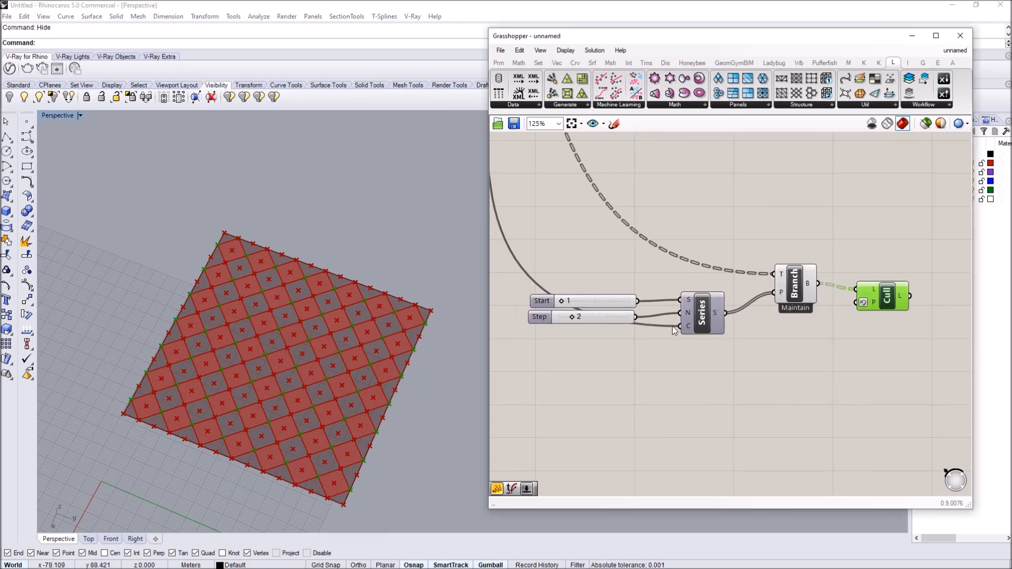
scroll(662, 324, "down", 3)
right_click_drag(640, 341, 663, 292)
scroll(663, 292, "down", 2)
scroll(566, 184, "up", 2)
scroll(608, 229, "down", 2)
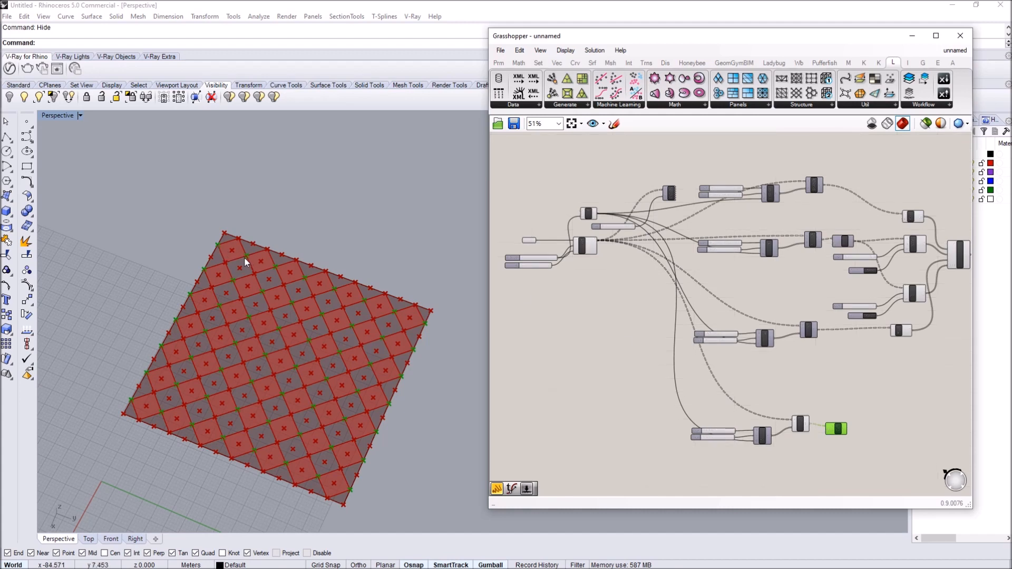
- Duplicate the Evaluate component that halves the U division and place the copy below the original
scroll(603, 214, "up", 4)
left_click(602, 214)
key("ctrl+c")
key("ctrl+v")
left_click_drag(602, 214, 591, 334)
- Set the duplicated Evaluate component's expression to (x/2)-1
double_click(591, 334)
left_click(547, 338)
key("Home")
type("(")
key("End")
type("-1")
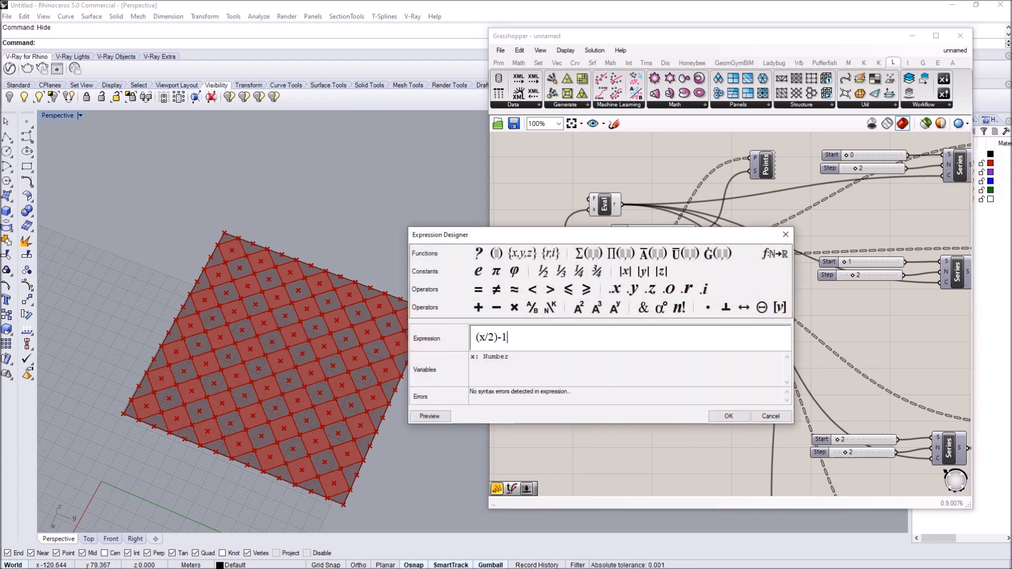
left_click(727, 415)
- Connect the (x/2)-1 result to the copied Series' Count input and check the points from its Tree Branch and Cull Pattern
scroll(560, 245, "down", 3)
scroll(738, 414, "up", 1)
left_click_drag(552, 218, 754, 422)
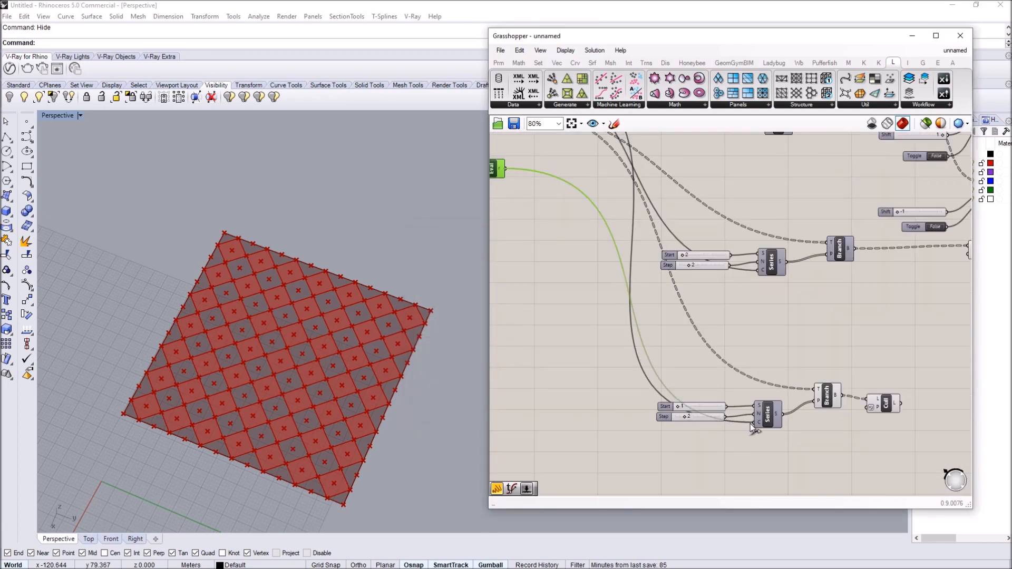
right_click_drag(747, 452, 697, 431)
left_click(777, 375)
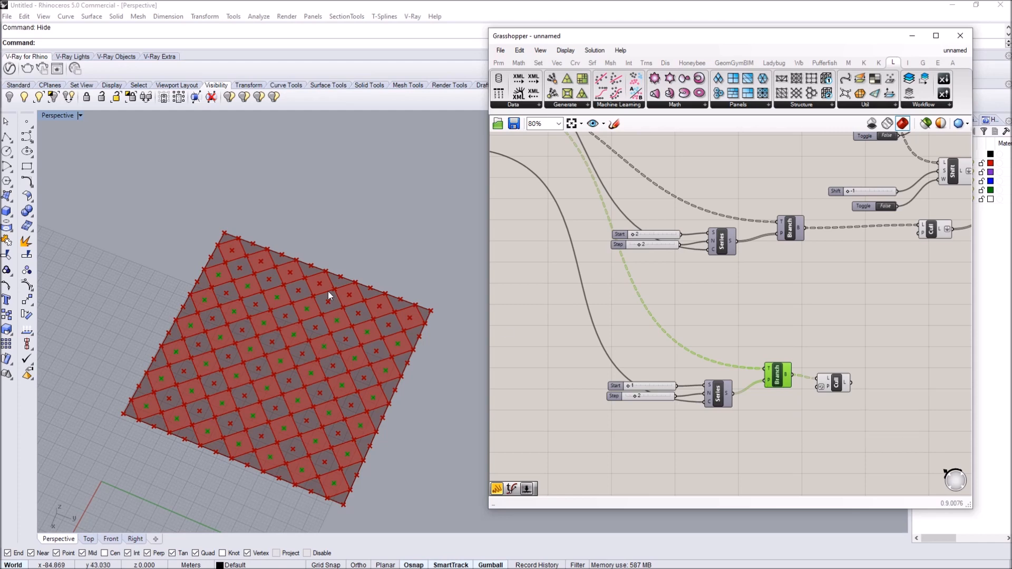
right_click_drag(871, 377, 844, 359)
left_click(806, 365)
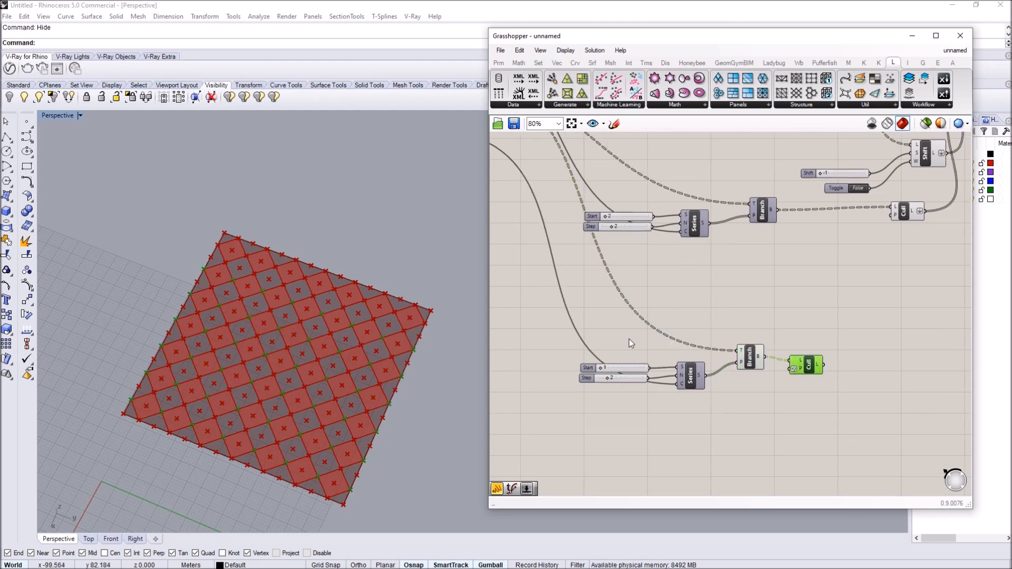
scroll(157, 412, "up", 5)
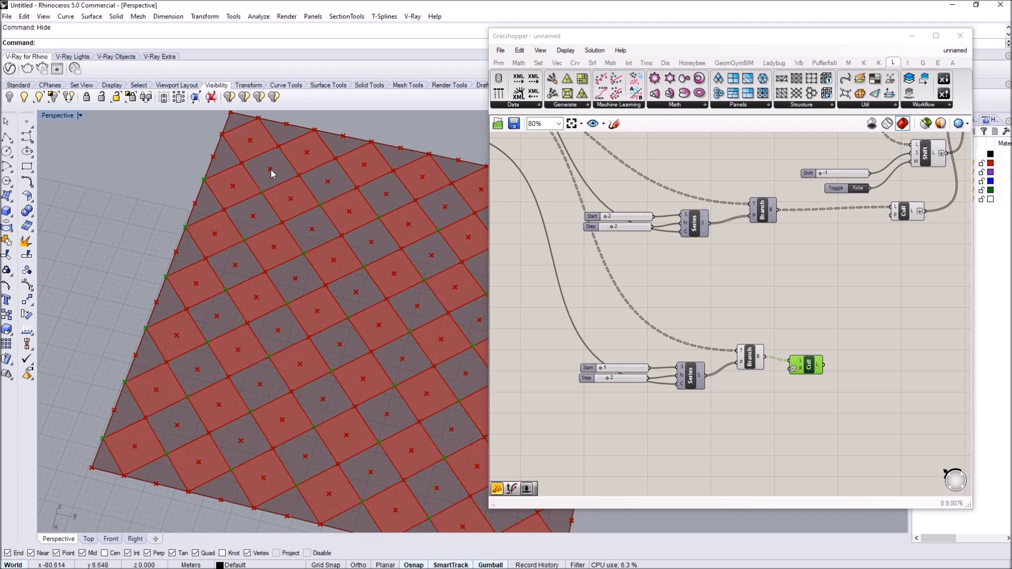
scroll(274, 269, "down", 5)
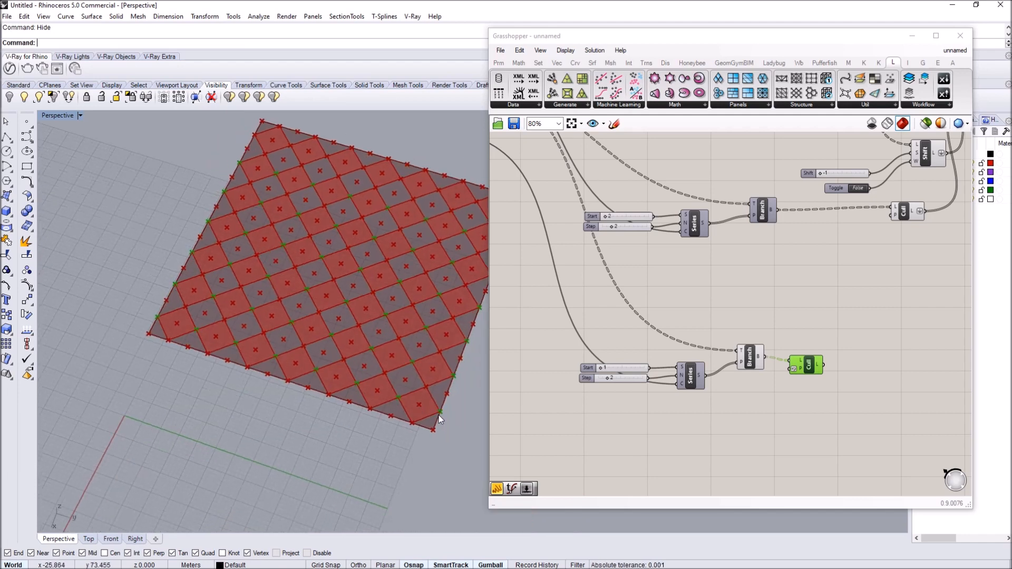
- Duplicate the Shift List with its -1 slider and False toggle into the lowest row, fed by that row's Cull Pattern
right_click_drag(833, 337, 715, 321)
right_click_drag(796, 201, 722, 276)
scroll(723, 269, "down", 1)
scroll(729, 186, "up", 1)
left_click_drag(746, 215, 722, 258)
left_click_drag(725, 273, 663, 411)
scroll(672, 241, "down", 1)
key("ctrl+c")
key("ctrl+v")
left_click(650, 406)
left_click(674, 420)
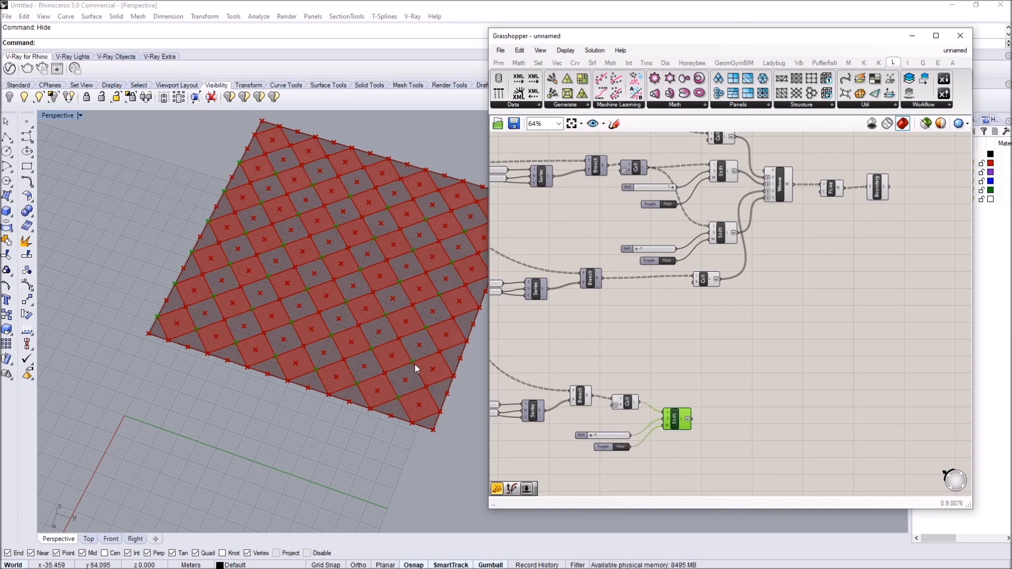
- Line up the copied Shift List, slider and toggle with the lowest row's Cull Pattern and check the shifted points
scroll(419, 390, "up", 3)
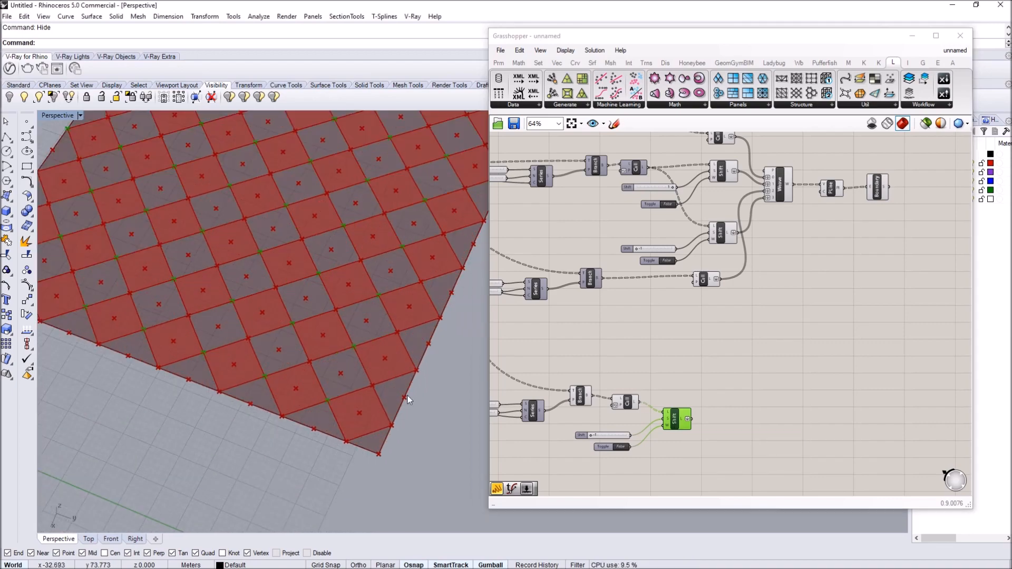
scroll(404, 402, "down", 3)
scroll(188, 316, "up", 2)
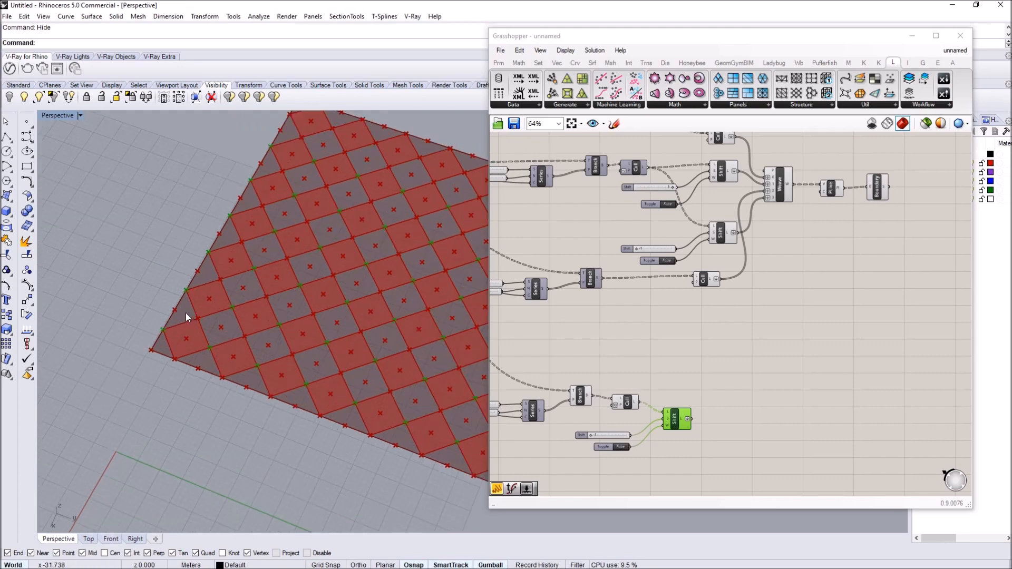
scroll(173, 312, "down", 2)
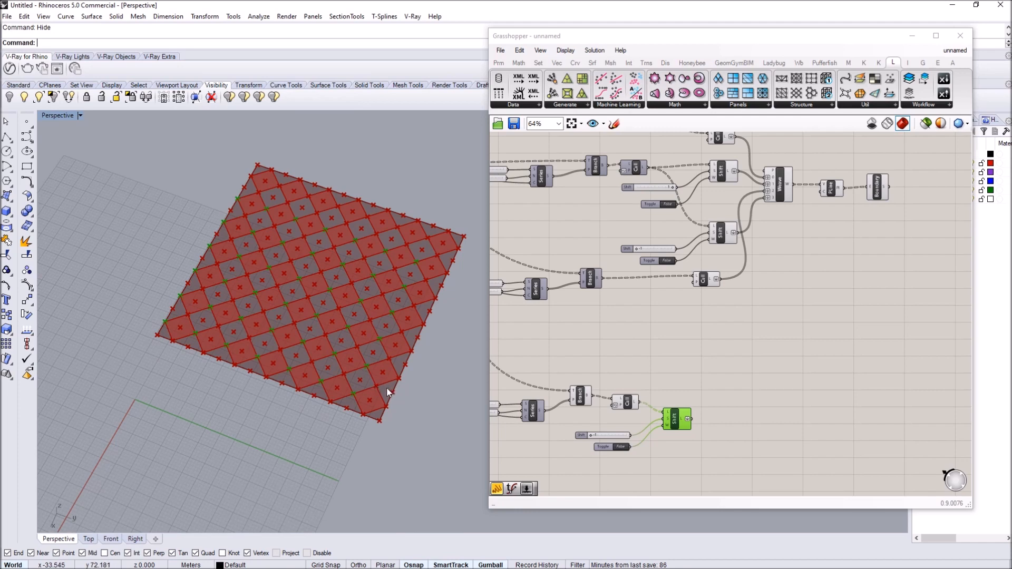
right_click_drag(323, 374, 340, 374)
right_click_drag(660, 360, 702, 316)
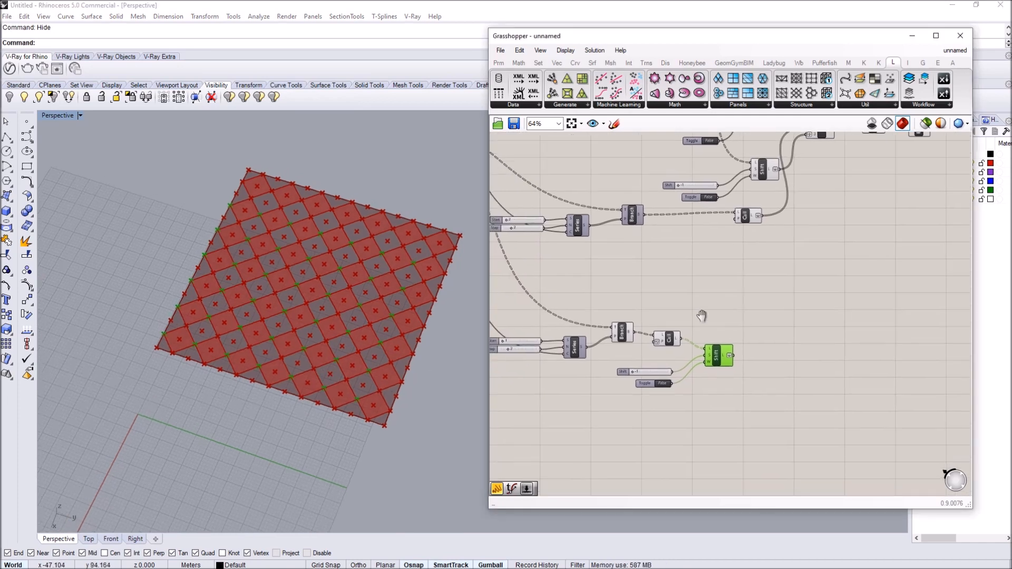
scroll(709, 383, "up", 1)
left_click_drag(742, 422, 725, 337)
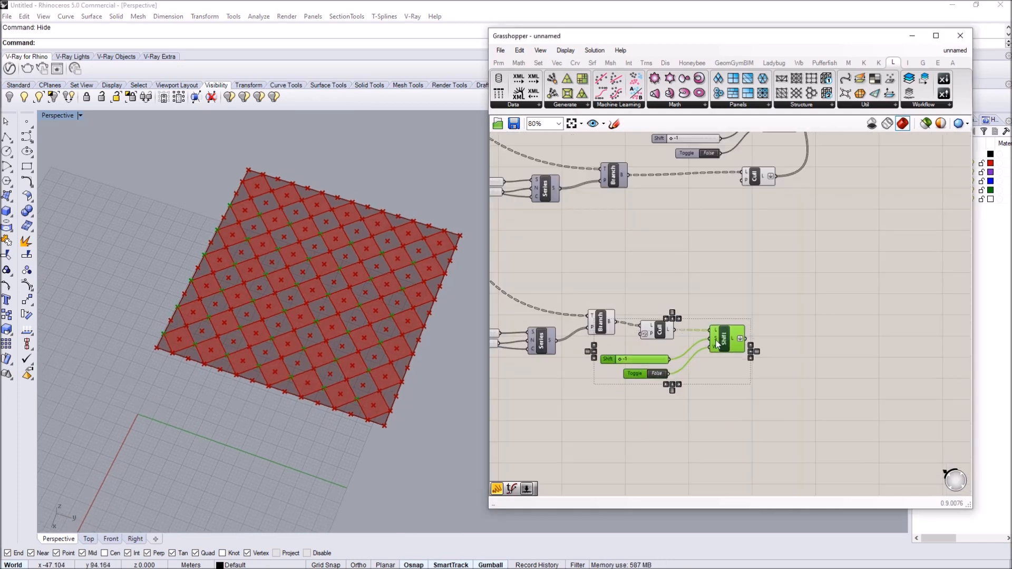
left_click(701, 301)
left_click_drag(759, 407, 640, 354)
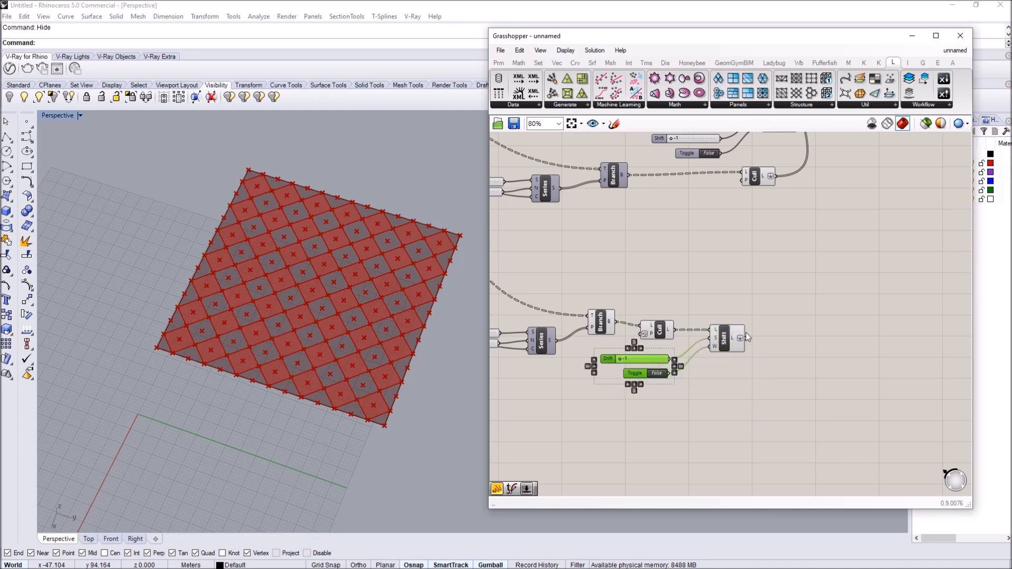
left_click(724, 340)
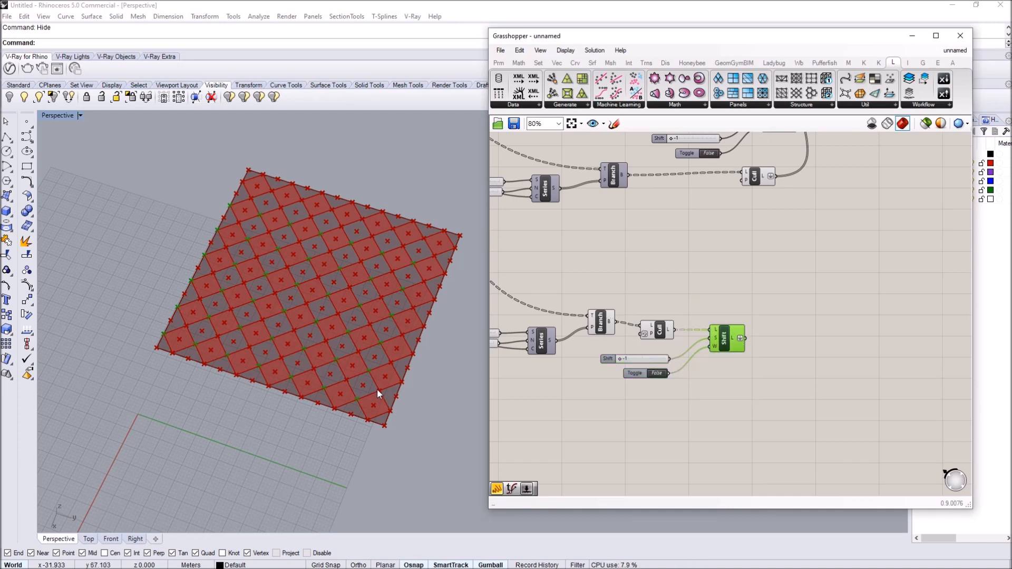
- Duplicate the entire lowest row, from the Start and Step sliders through the Shift List, directly below itself
right_click_drag(652, 278, 767, 291)
scroll(767, 290, "down", 1)
left_click_drag(851, 403, 606, 293)
right_click_drag(654, 281, 654, 250)
left_click_drag(677, 309, 677, 407, "alt")
left_click(630, 388)
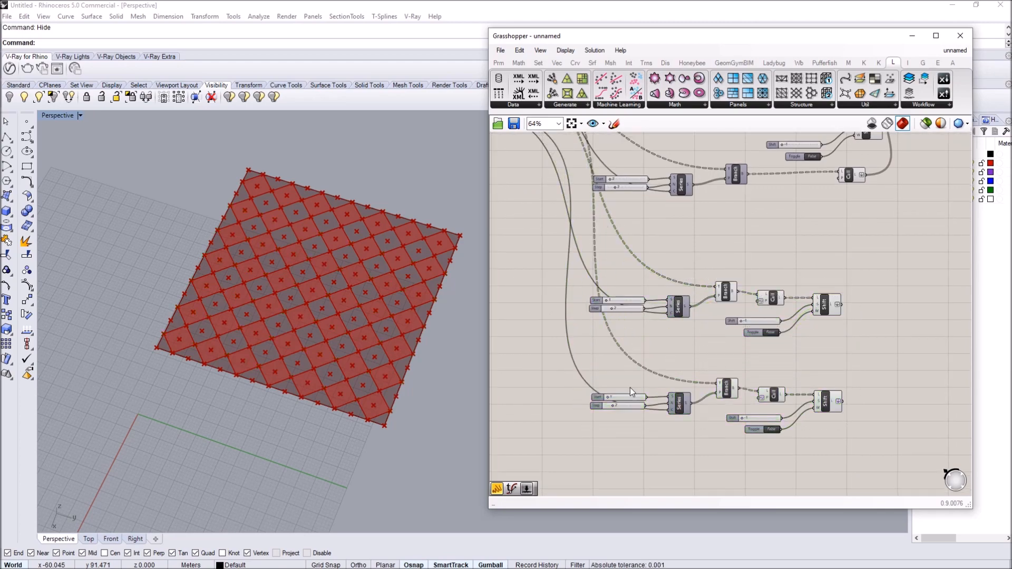
- Set the new bottom row's Start slider to 2 and check the points its Tree Branch selects
scroll(630, 388, "up", 4)
left_click_drag(569, 379, 570, 380)
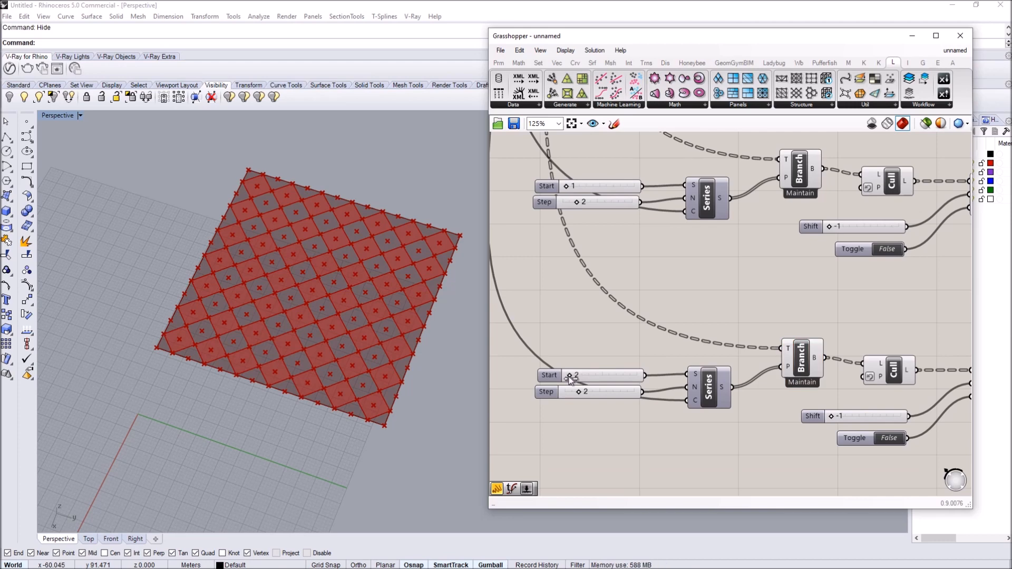
right_click_drag(771, 360, 744, 305)
left_click(783, 311)
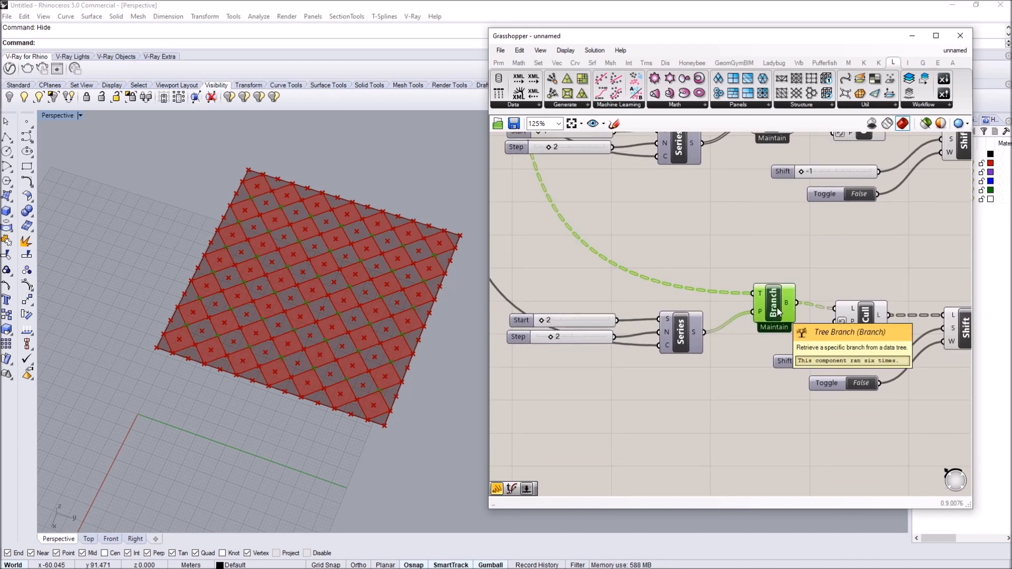
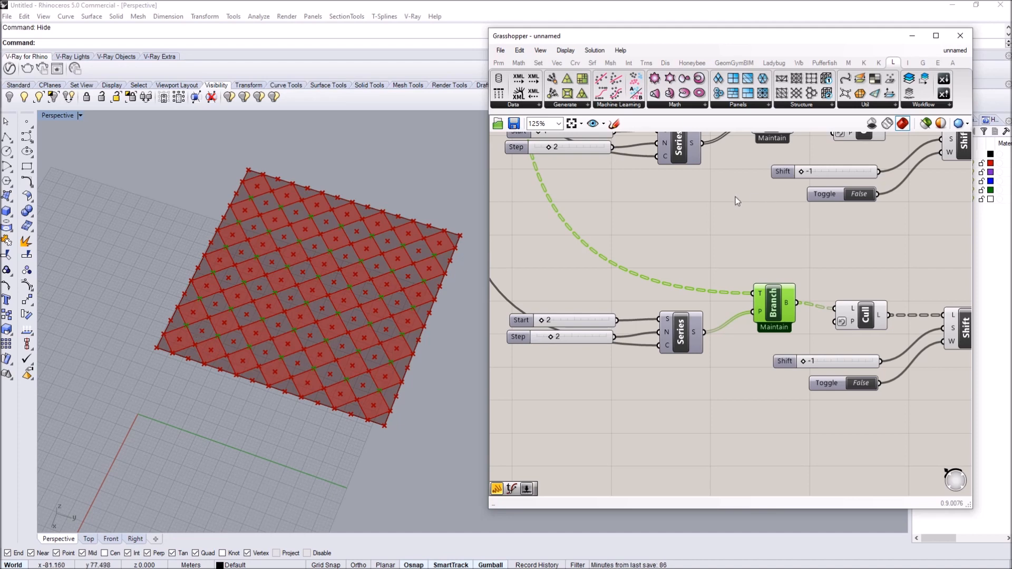
- Compare the points output by the new bottom row's Cull Pattern and Shift List components
scroll(735, 197, "down", 2)
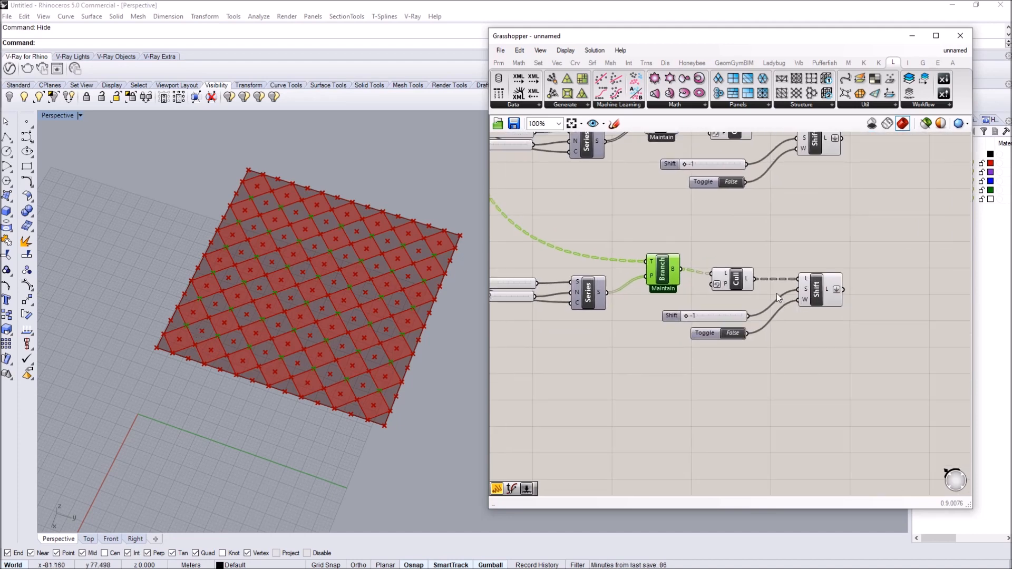
left_click(825, 291)
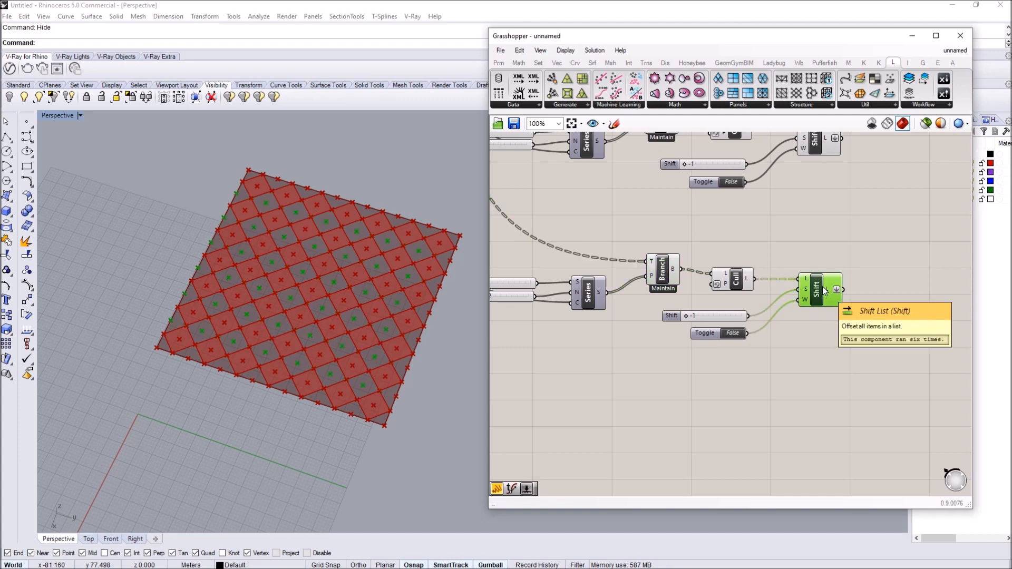
left_click(736, 283)
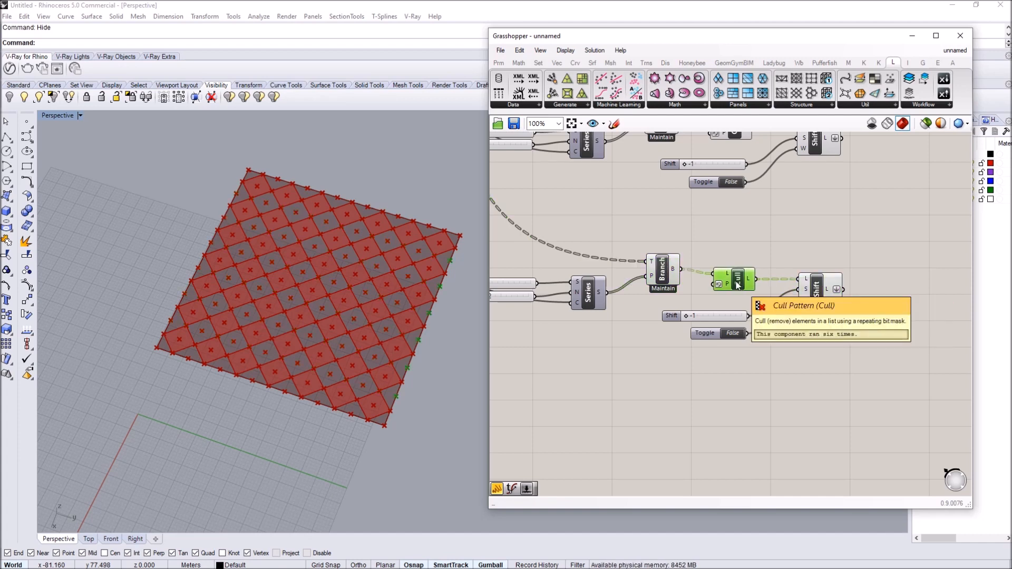
left_click(821, 289)
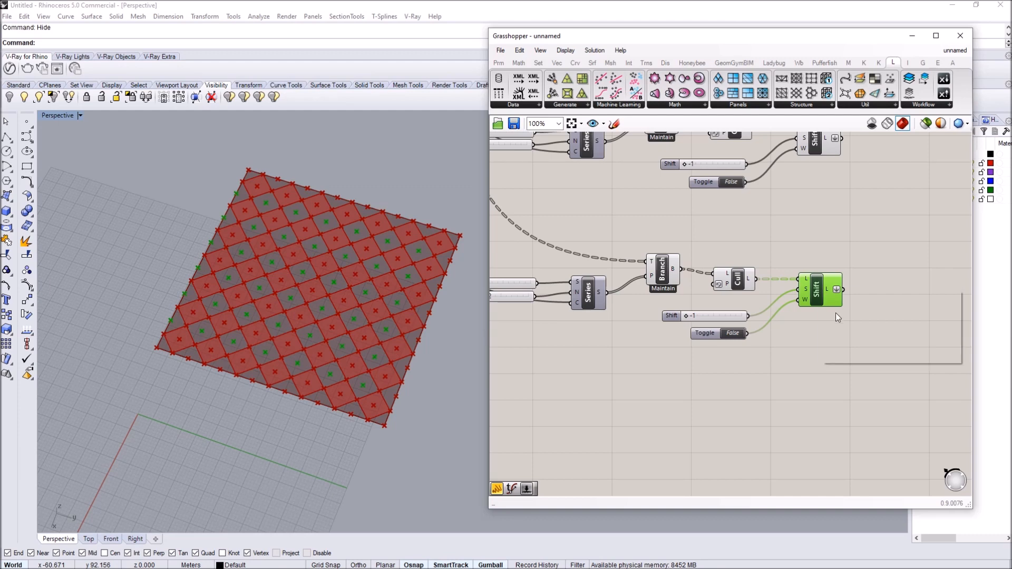
- Turn off the preview of the lowest row's Tree Branch and keep the preview of its Cull Pattern on
left_click(663, 273)
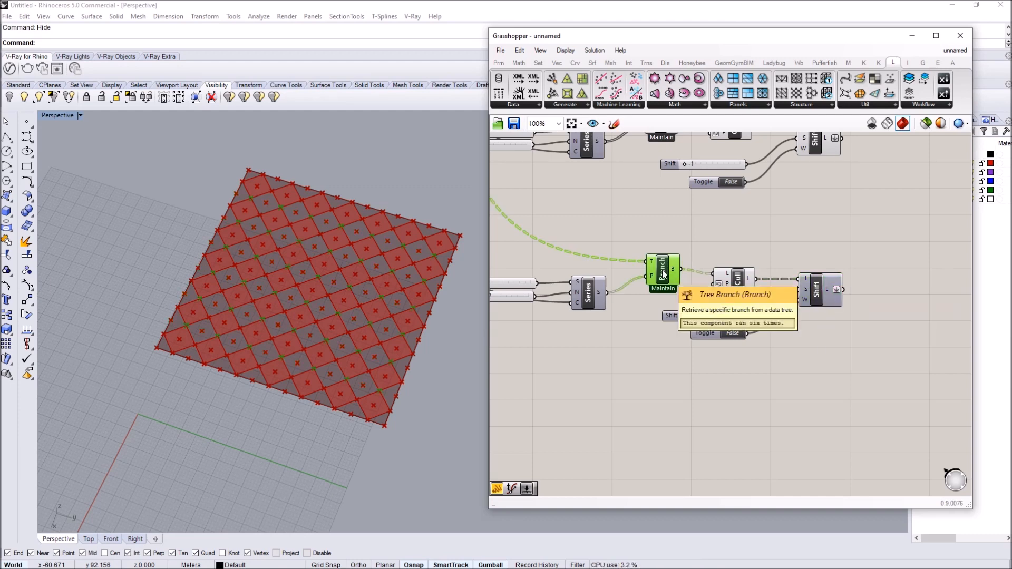
left_click(739, 279)
right_click(738, 279)
left_click(757, 302)
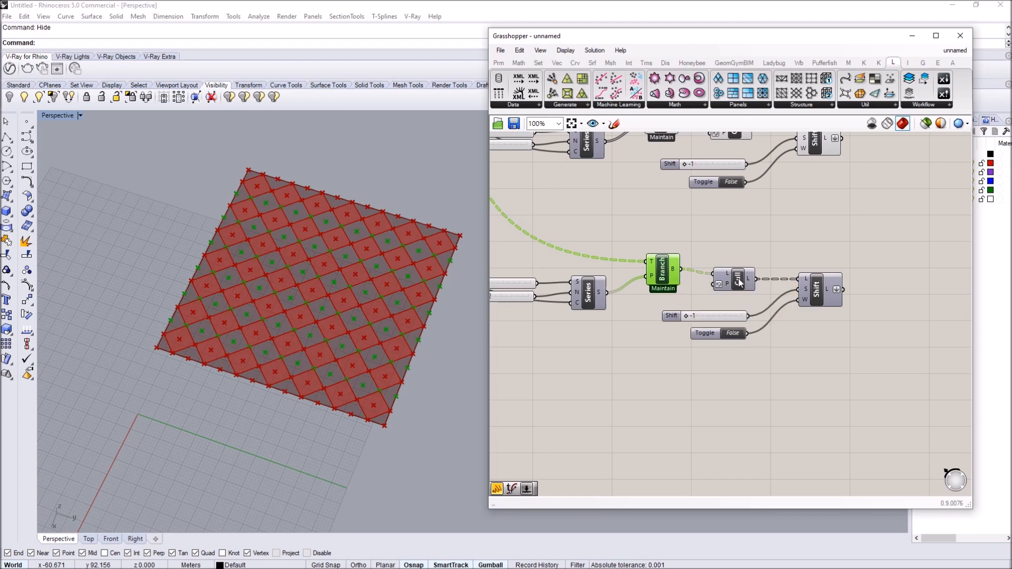
right_click(739, 280)
left_click(762, 303)
right_click(658, 270)
left_click(678, 289)
left_click(730, 253)
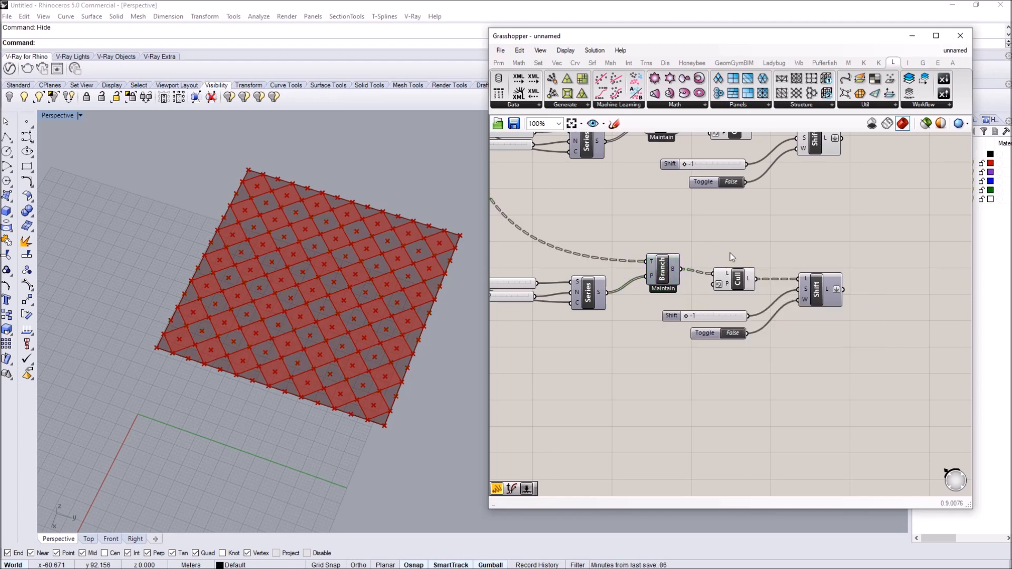
- Remove the Reverse setting from the pattern input of the lowest row's Cull Pattern
left_click(741, 279)
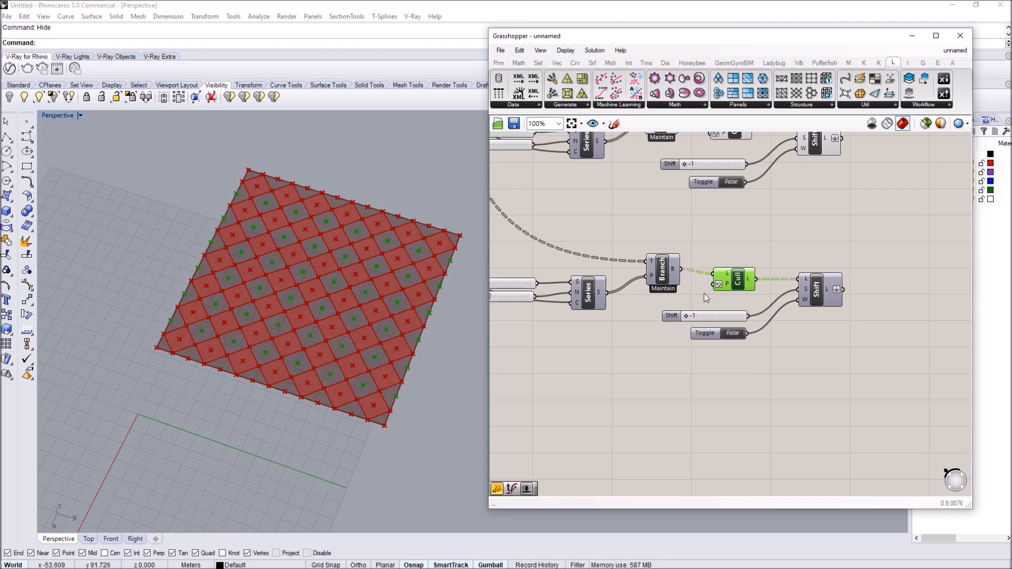
right_click(718, 284)
left_click(745, 329)
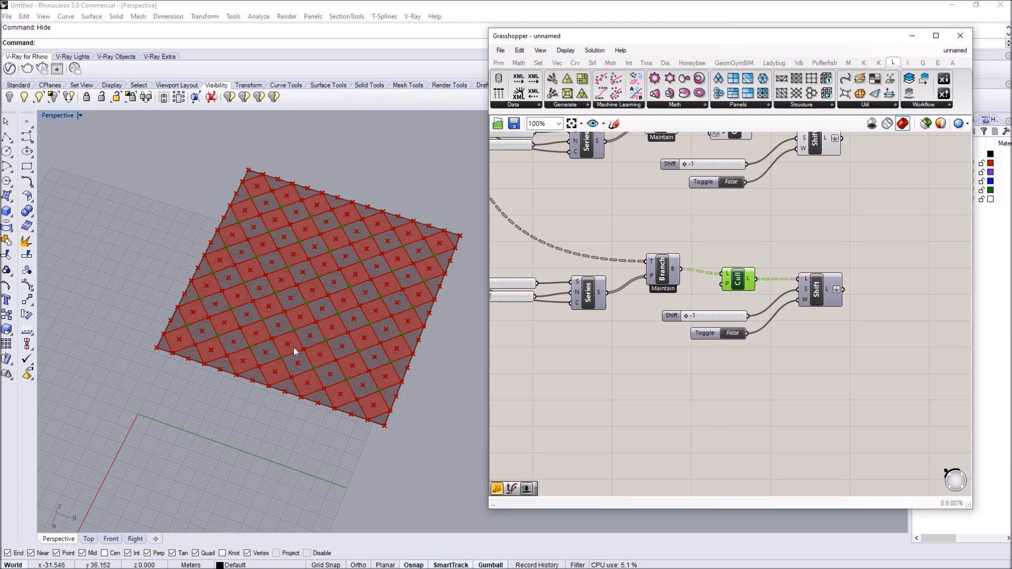
- Delete the lowest row's Shift List together with its Shift slider and Boolean toggle
left_click_drag(842, 363, 658, 270)
left_click(519, 50)
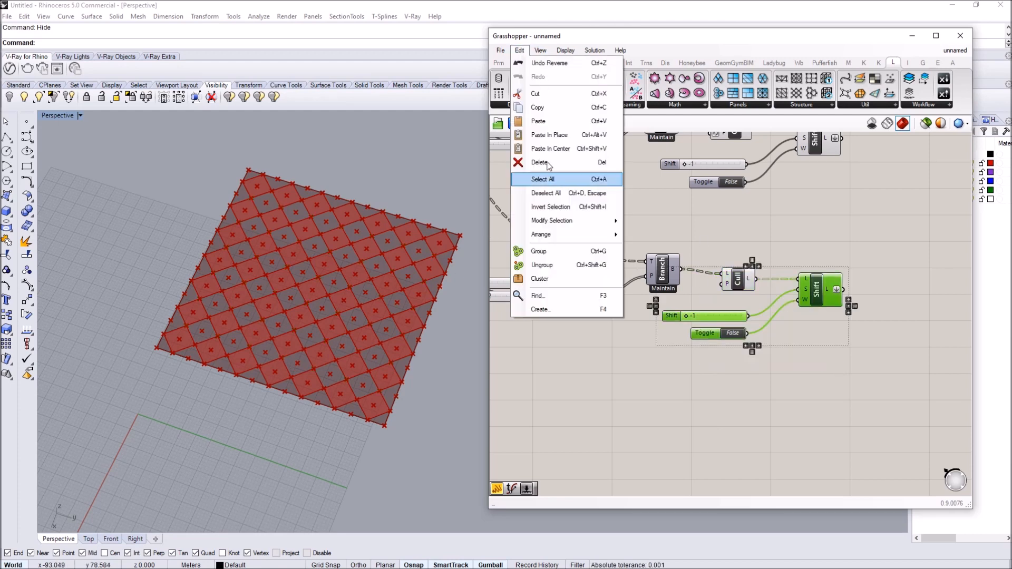
left_click(540, 162)
- Duplicate the lowest row's Start and Step sliders, Series, Tree Branch and Cull Pattern, and place the copy below the original
left_click(737, 279)
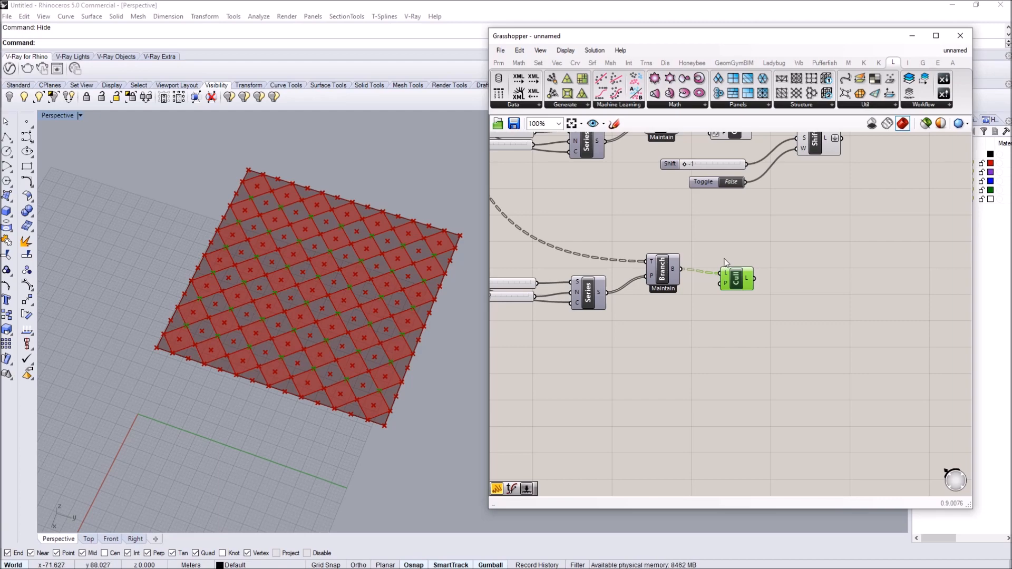
right_click_drag(725, 262, 801, 285)
left_click_drag(841, 371, 568, 276)
key("ctrl+c")
key("ctrl+v")
left_click_drag(665, 318, 662, 408)
left_click(627, 375)
- Preview the duplicated row's Tree Branch instead of its Cull Pattern and set the row's Start slider to 3
scroll(561, 403, "up", 3)
scroll(767, 322, "down", 2)
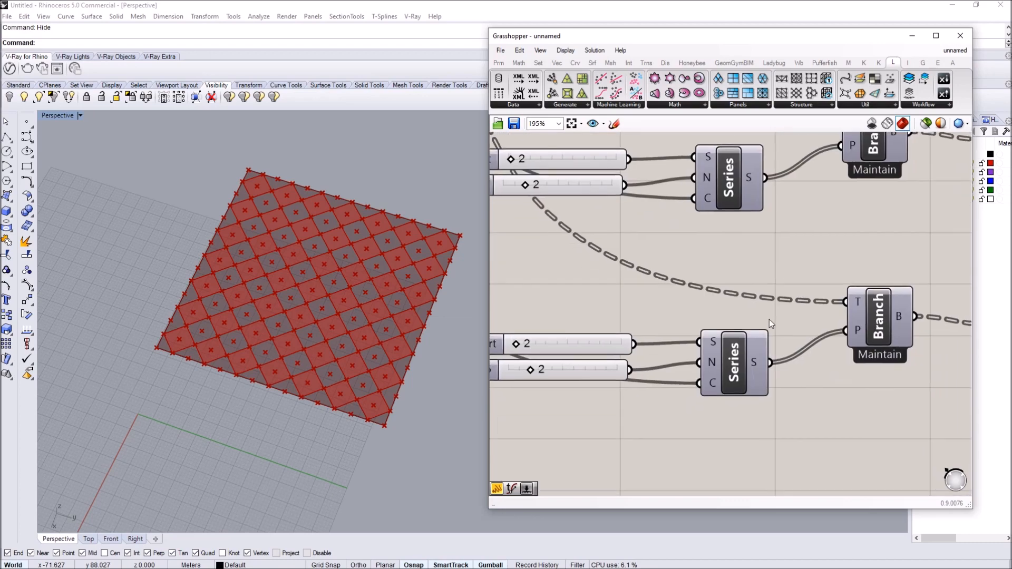
right_click(918, 323)
left_click(916, 314)
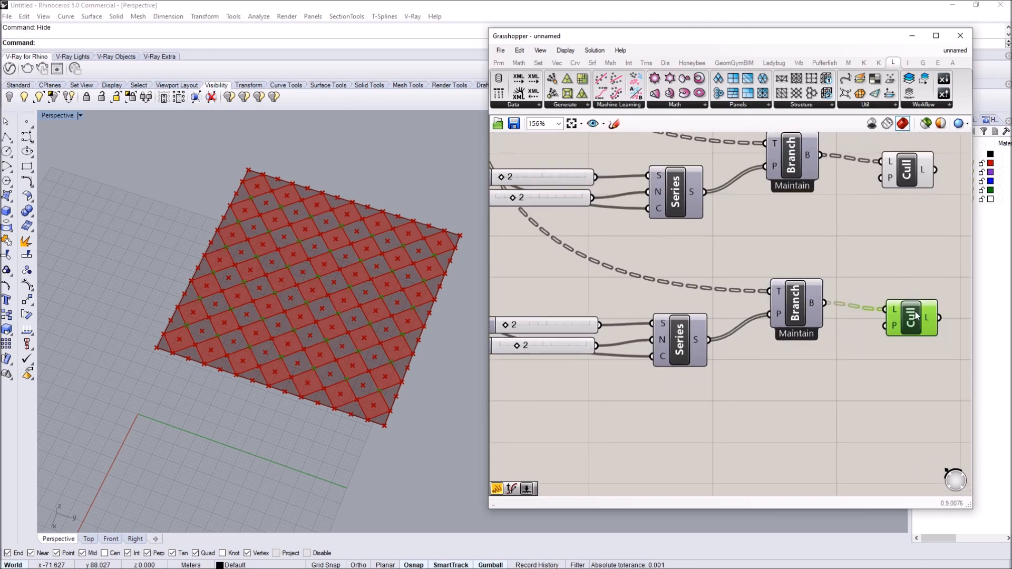
left_click(820, 325)
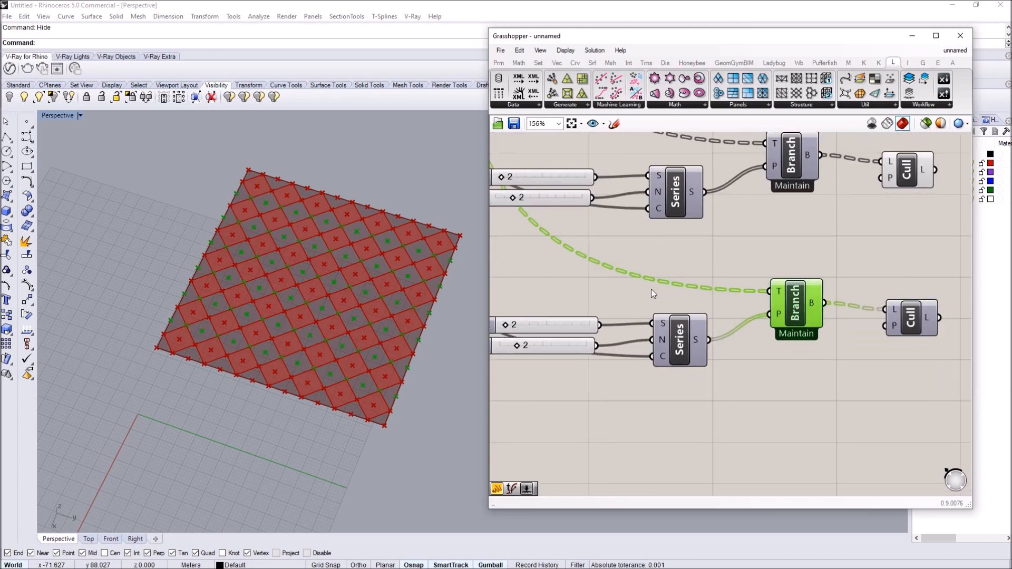
scroll(640, 309, "up", 1)
left_click_drag(527, 326, 529, 326)
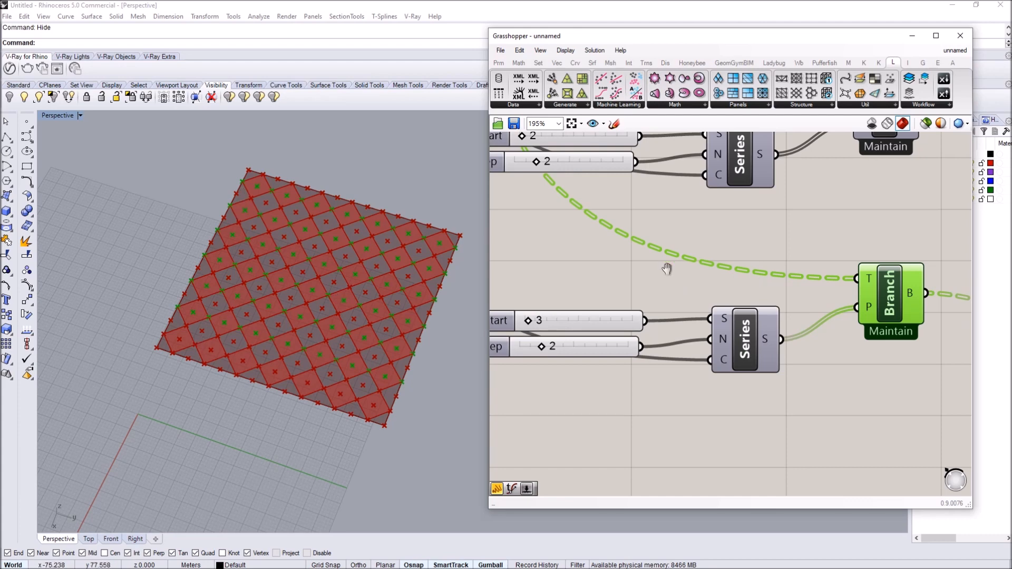
- Turn on the preview of the new row's Cull Pattern and turn off the preview of its Tree Branch
right_click_drag(666, 269, 429, 261)
right_click(794, 306)
left_click(820, 325)
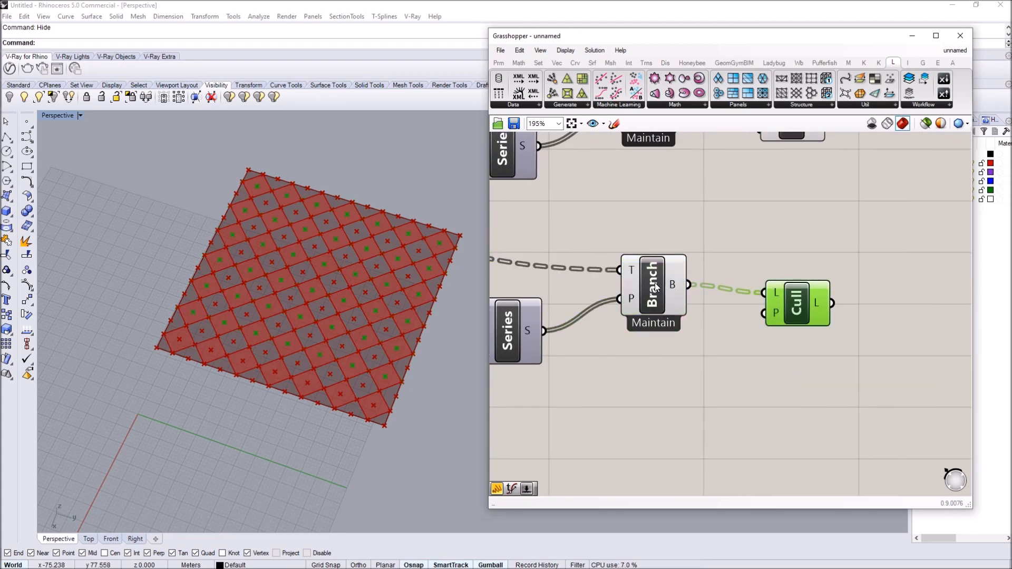
right_click(654, 283)
left_click(682, 304)
left_click(733, 316)
- Apply Reverse to the pattern input of the new row's Cull Pattern and check the remaining points on the grid
left_click(804, 303)
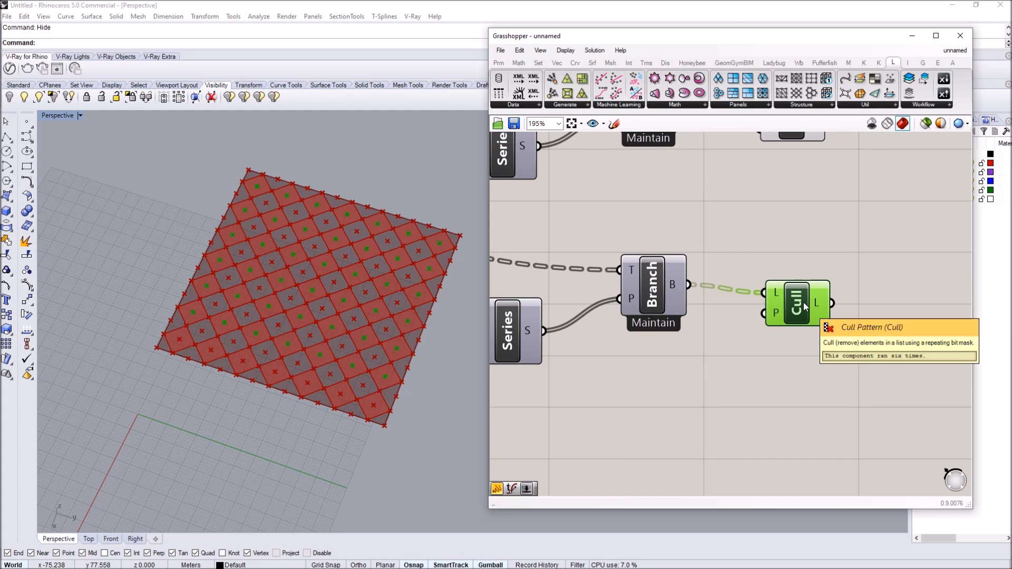
right_click(774, 314)
left_click(804, 359)
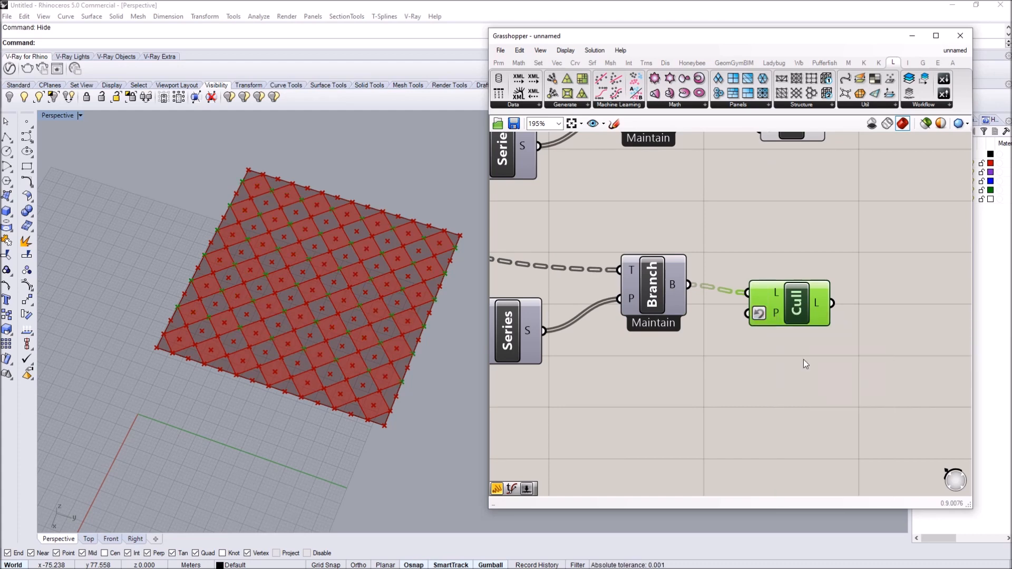
right_click_drag(754, 296, 677, 303)
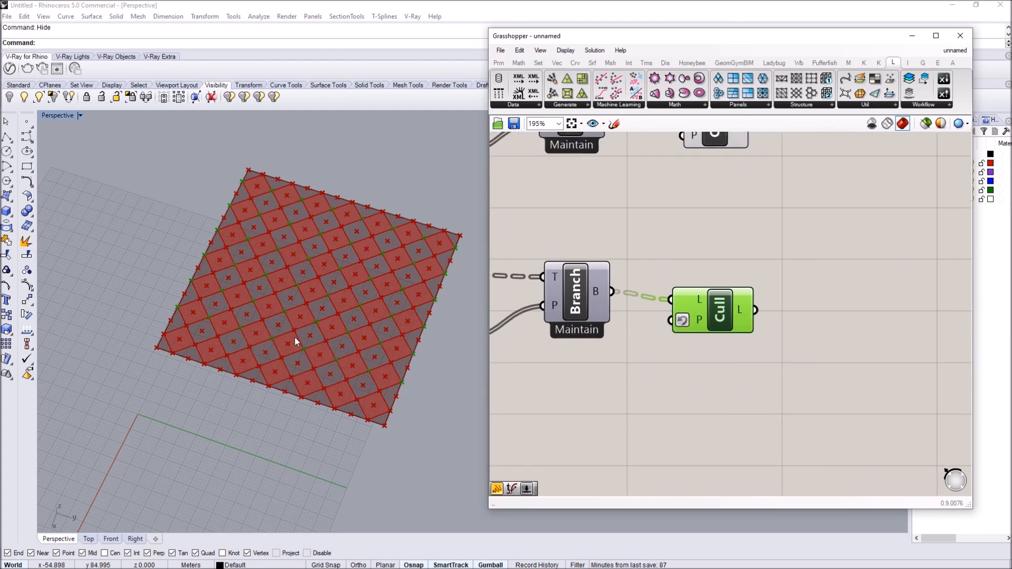
scroll(401, 385, "down", 3)
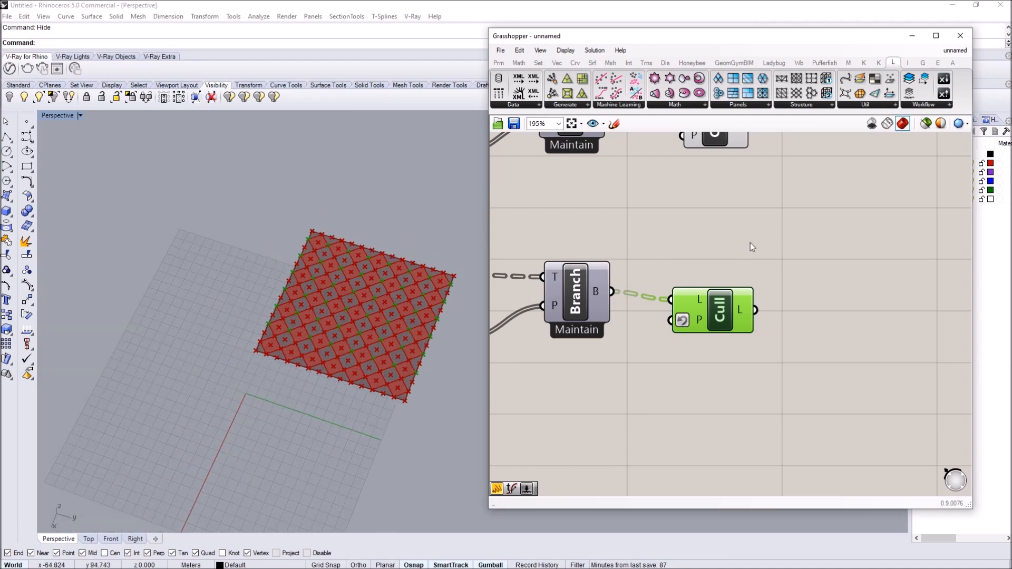
- Copy the upper Shift List with its -1 slider and False toggle to the Start 3 row and connect the Cull Pattern's output to it
scroll(750, 242, "down", 5)
left_click_drag(778, 252, 676, 222)
left_click(741, 237)
mouse_move(674, 258)
left_mouse_down()
mouse_move(765, 209)
mouse_move(759, 408)
mouse_move(752, 392)
left_mouse_up()
left_click(736, 393)
- Turn off the preview of the Start 3 row's Cull Pattern, leaving the Shift List's preview on
scroll(723, 387, "up", 1)
left_click(691, 394)
right_click(696, 388)
left_click(726, 410)
left_click(759, 355)
left_click(777, 393)
- Duplicate the row with Start 2 and Step 2, including its Series, Tree Branch and Cull Pattern, below the Start 3 row
right_click_drag(338, 361, 420, 229)
right_click_drag(717, 329, 787, 217)
scroll(777, 292, "down", 2)
left_click_drag(843, 350, 770, 375)
right_click_drag(734, 220, 731, 261)
left_click_drag(782, 283, 612, 226)
key("ctrl+c")
key("ctrl+v")
left_click_drag(683, 258, 679, 403)
left_click(658, 370)
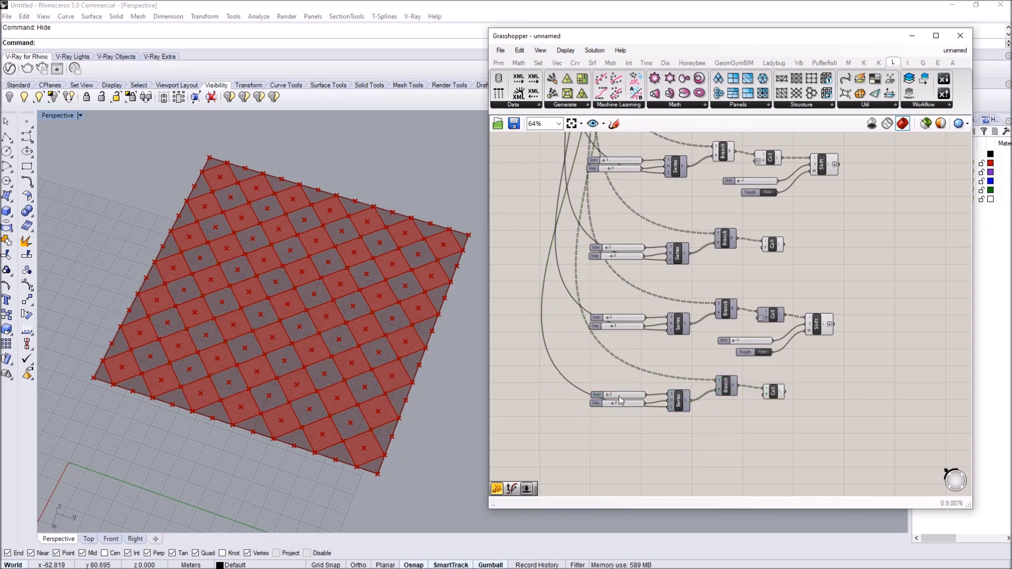
- Add a Point List beside the bottom row's Cull Pattern and connect the culled points to it
scroll(624, 386, "up", 2)
right_click_drag(624, 387, 604, 353)
left_click(844, 361)
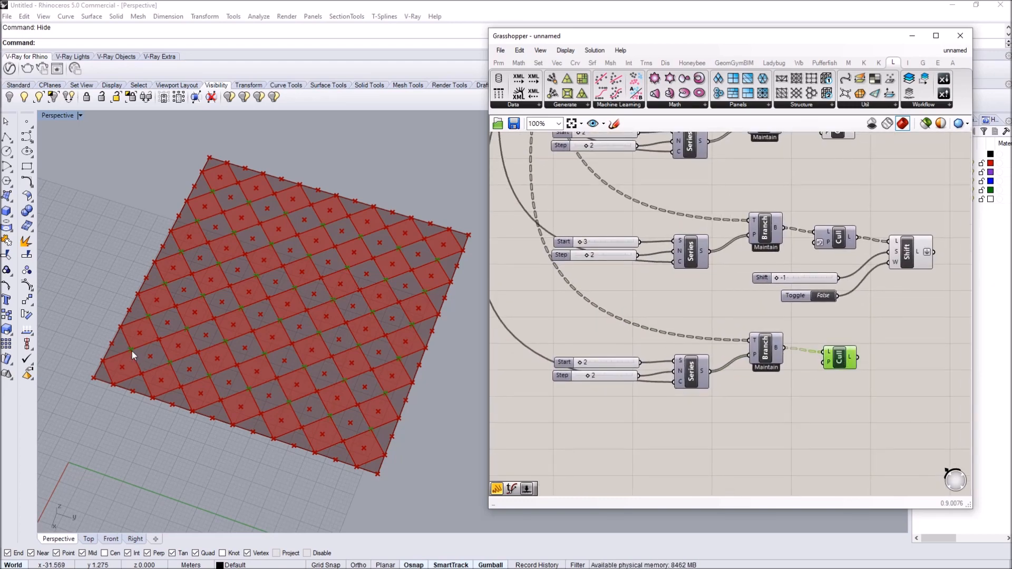
right_click_drag(876, 359, 786, 335)
double_click(842, 348)
type("pol")
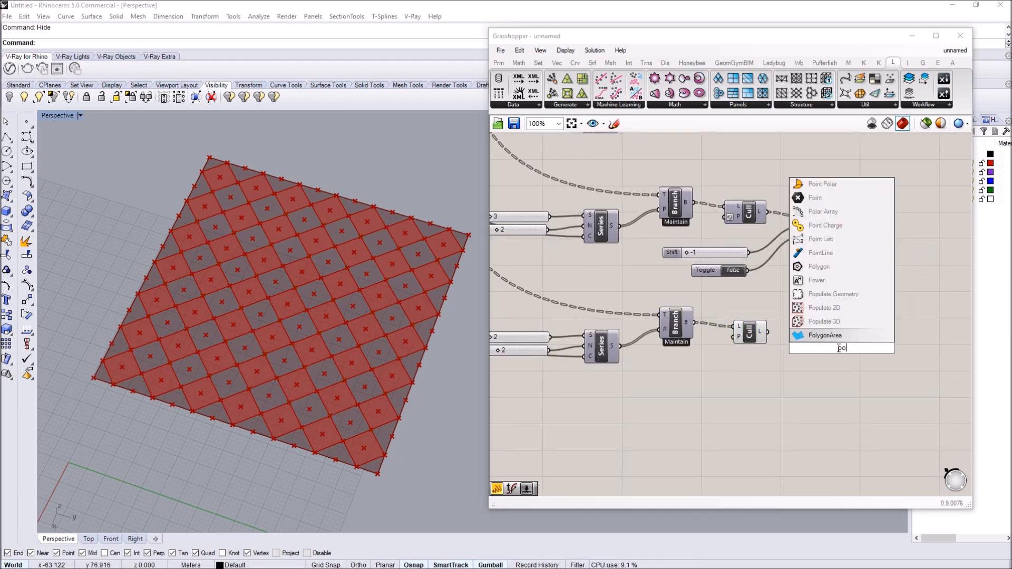
key("BackSpace")
type("int")
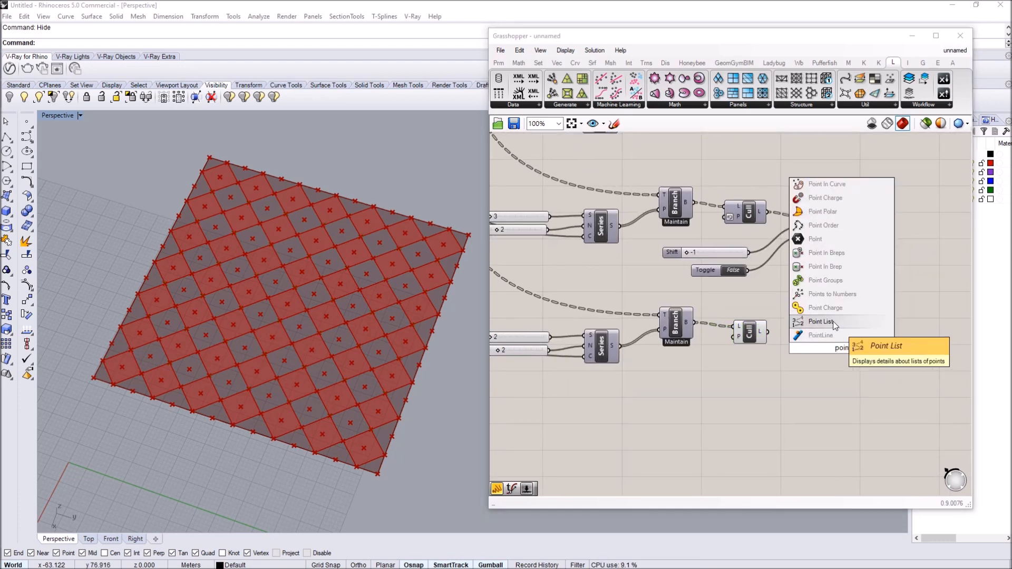
left_click(833, 321)
left_click_drag(767, 331, 831, 338)
- Add a number slider with value 4 and connect it to the Point List's size input
double_click(787, 378)
type("slider")
key("Return")
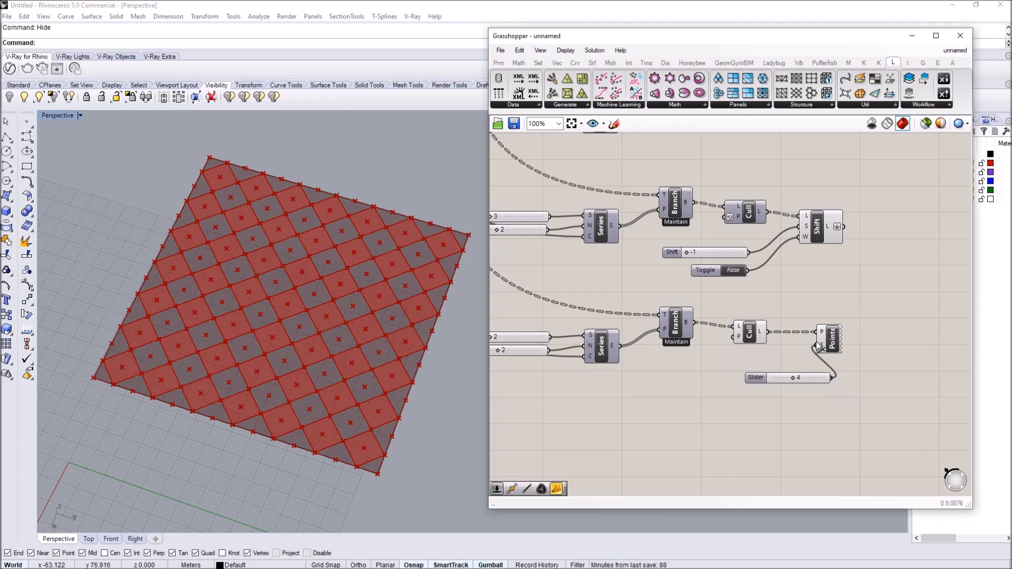
left_click_drag(816, 344, 817, 345)
left_click_drag(809, 378, 754, 372)
- Examine the numbering of the culled points along each row of the grid in the perspective view
right_click_drag(316, 376, 298, 381)
scroll(299, 379, "up", 4)
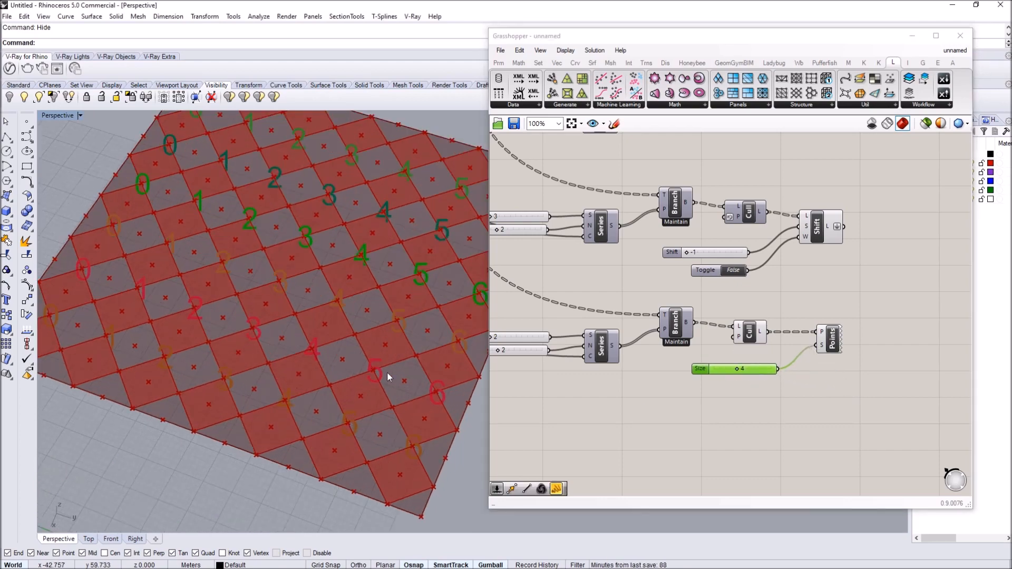
left_click(645, 402)
scroll(743, 290, "down", 1)
scroll(741, 336, "up", 2)
right_click_drag(264, 323, 285, 286)
scroll(273, 320, "down", 2)
scroll(273, 320, "down", 5)
scroll(254, 303, "up", 7)
right_click_drag(228, 336, 136, 337)
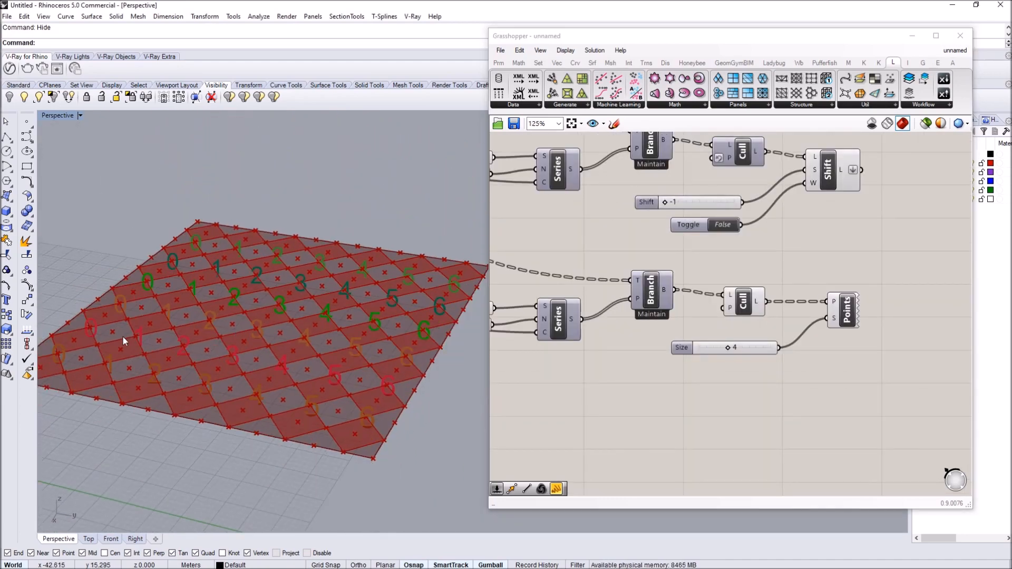
right_click_drag(349, 423, 343, 434)
scroll(337, 416, "down", 6)
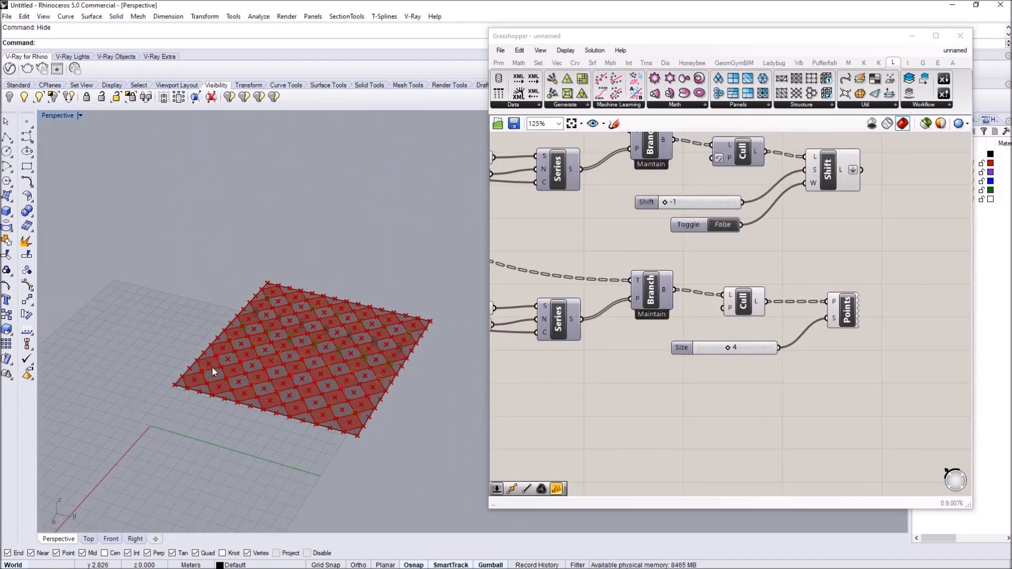
scroll(208, 372, "up", 4)
scroll(204, 378, "down", 2)
scroll(284, 378, "up", 2)
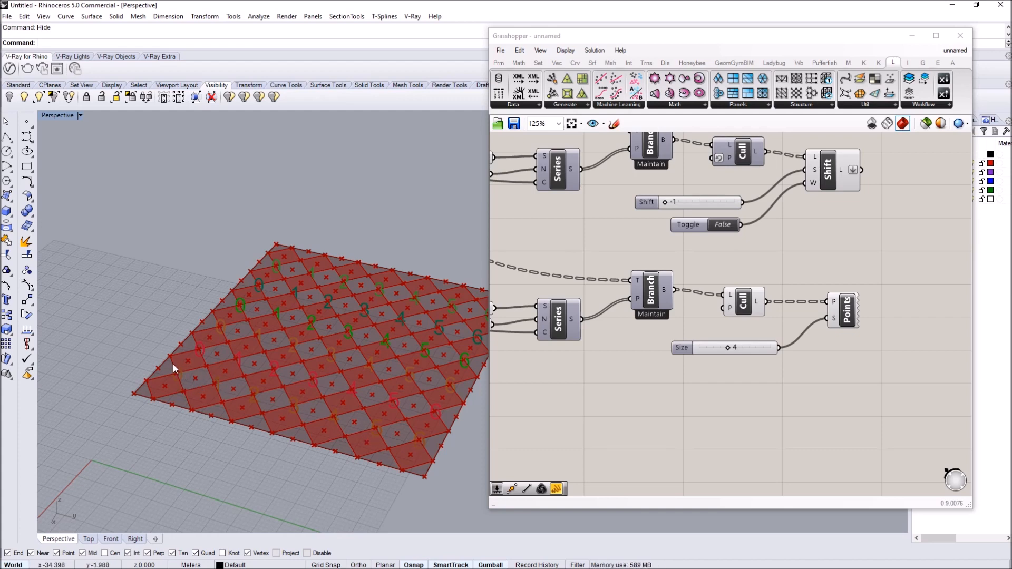
right_click_drag(624, 347, 580, 339)
right_click_drag(349, 391, 363, 400)
right_click_drag(747, 341, 667, 331)
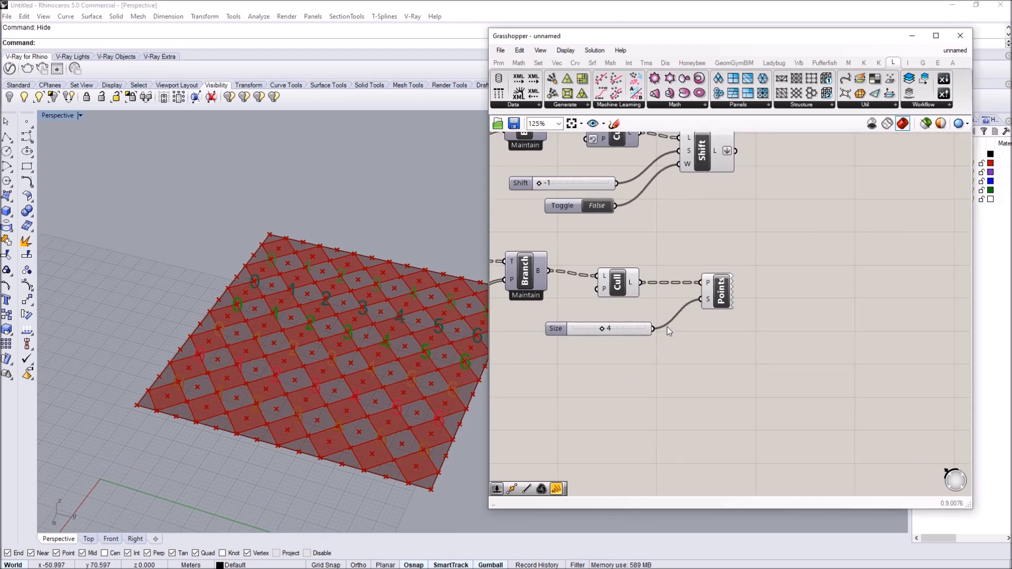
double_click(693, 360)
type("shift")
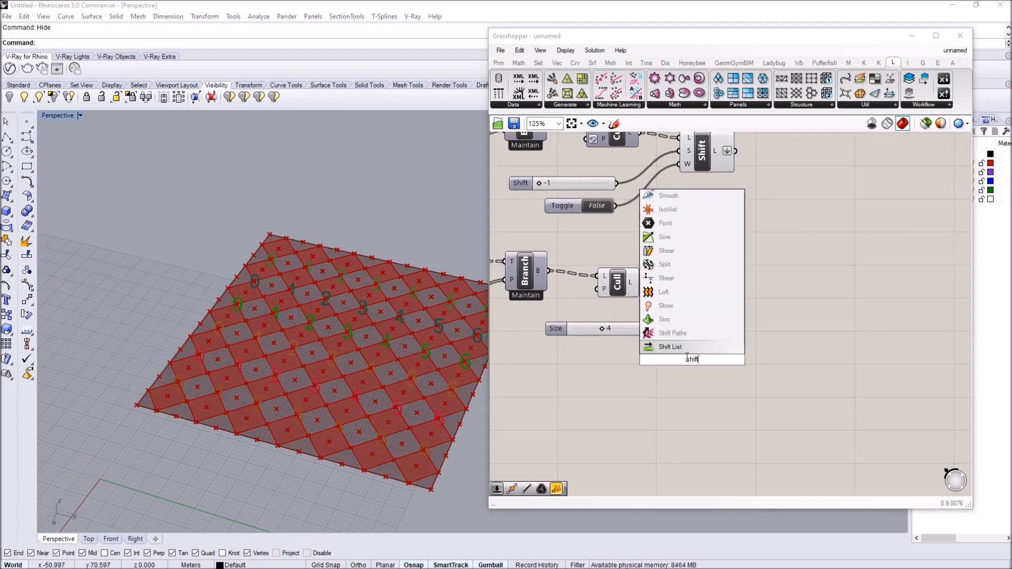
key("Return")
left_click(689, 348)
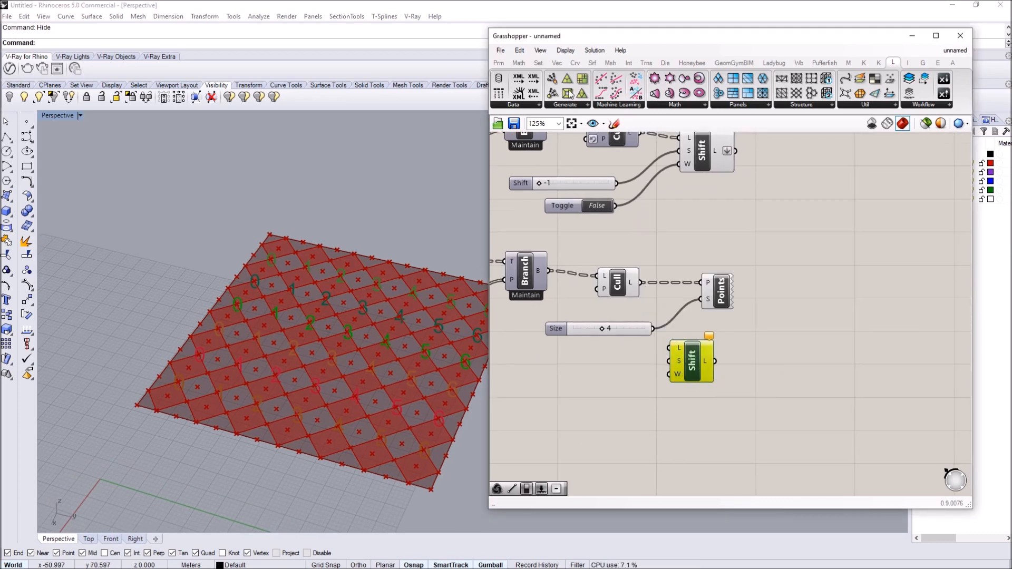
left_click(514, 53)
left_click(528, 163)
- Copy the Shift List with its -1 slider and toggle to the bottom row and connect the Cull Pattern's output to its list input
left_click_drag(718, 244, 591, 170)
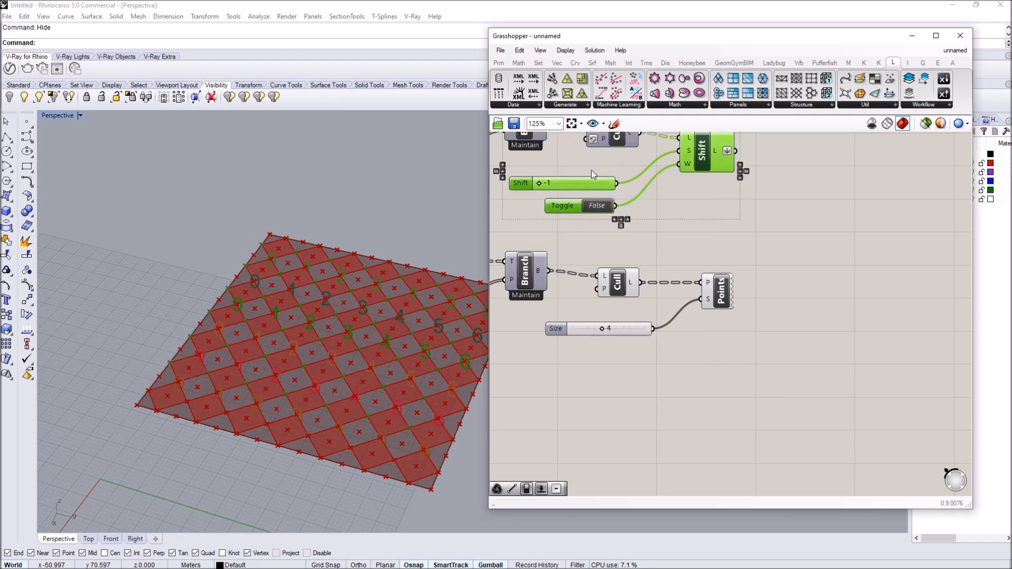
key("ctrl+c")
key("ctrl+v")
left_click_drag(640, 282, 665, 348)
left_click(687, 362)
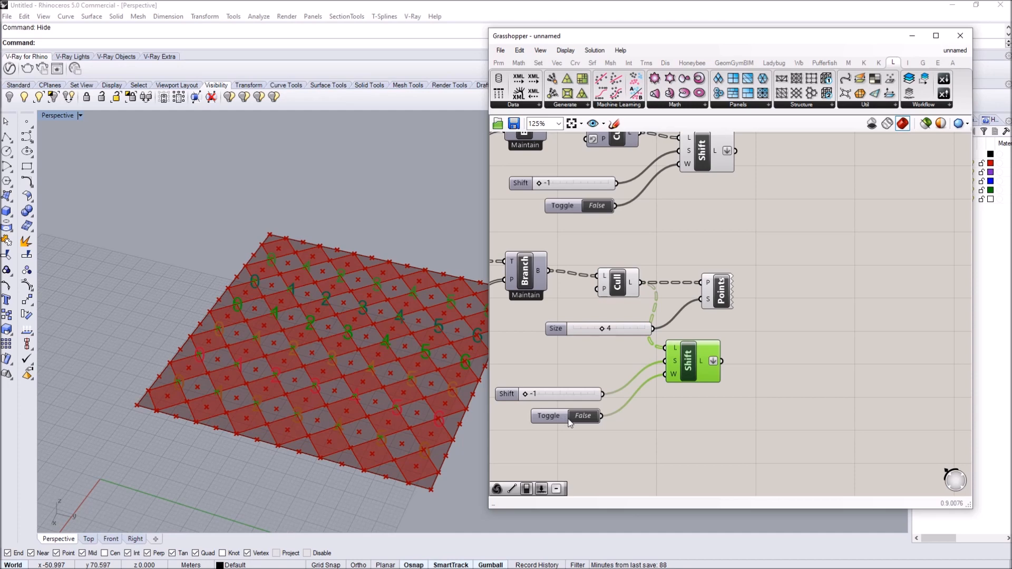
- Feed the new Shift List's output to the Point List, remove its Flatten setting, and set the wrap toggle to True
left_click_drag(722, 362, 701, 283)
left_click(732, 297)
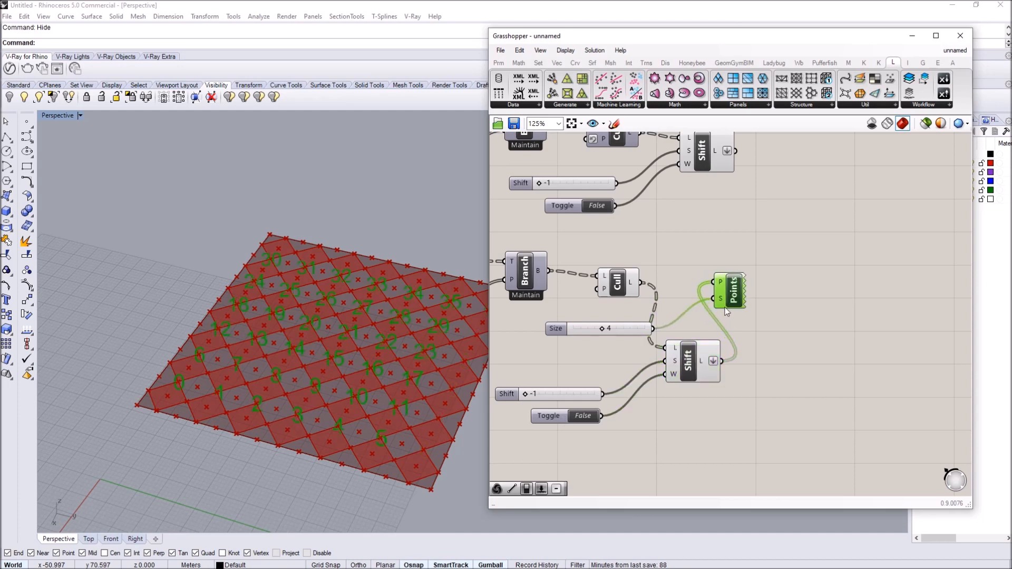
right_click(714, 364)
left_click(749, 425)
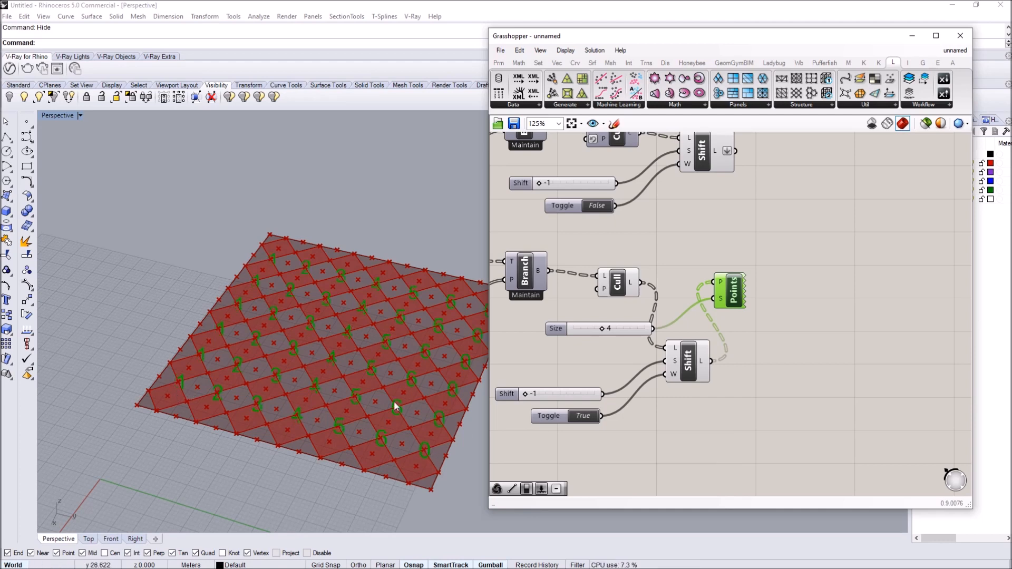
- Delete the Point List and its Size slider from the bottom row
scroll(685, 345, "down", 2)
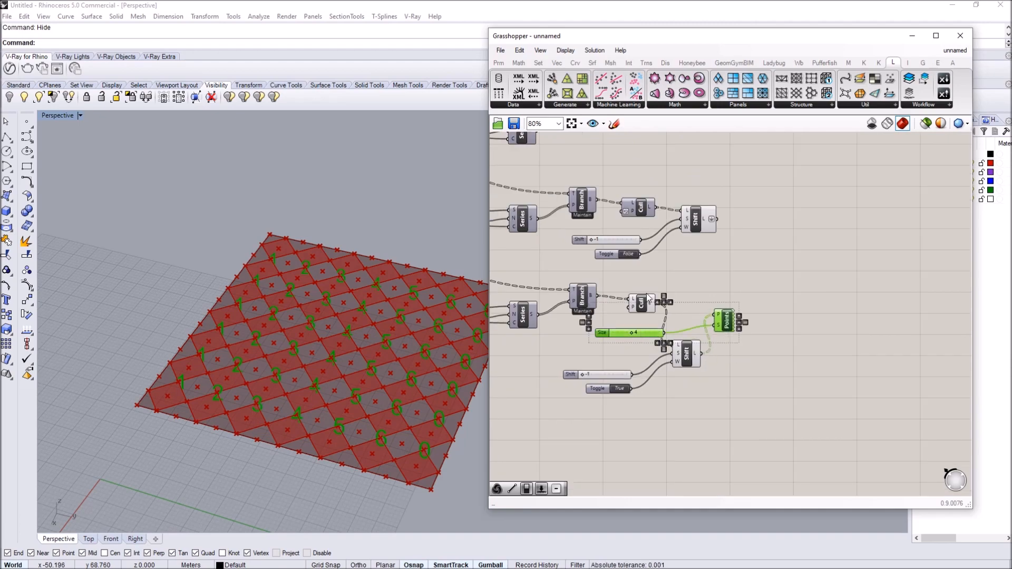
left_click(521, 54)
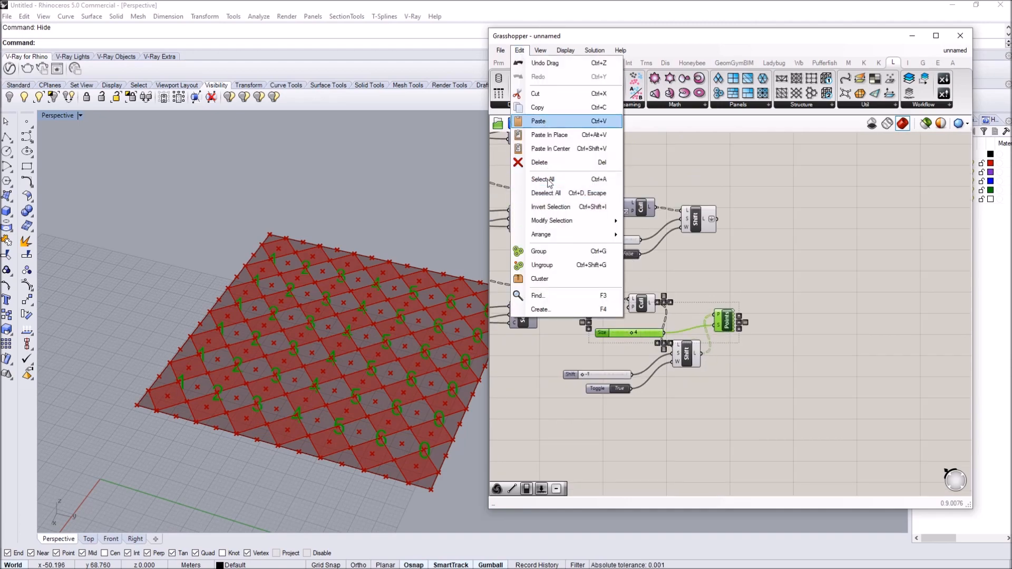
left_click(573, 174)
left_click(573, 173)
scroll(685, 248, "down", 4)
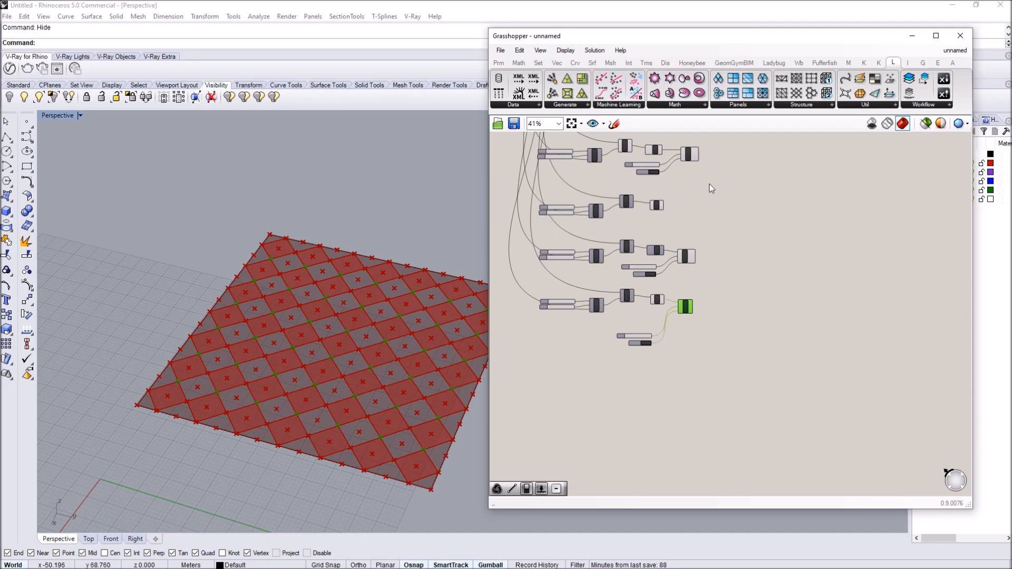
- Duplicate the Weave, PLine and Boundary components below the originals, beside the four lower rows
scroll(709, 186, "up", 3)
right_click_drag(680, 197, 650, 294)
scroll(650, 235, "down", 4)
right_click_drag(662, 226, 659, 332)
scroll(690, 217, "up", 4)
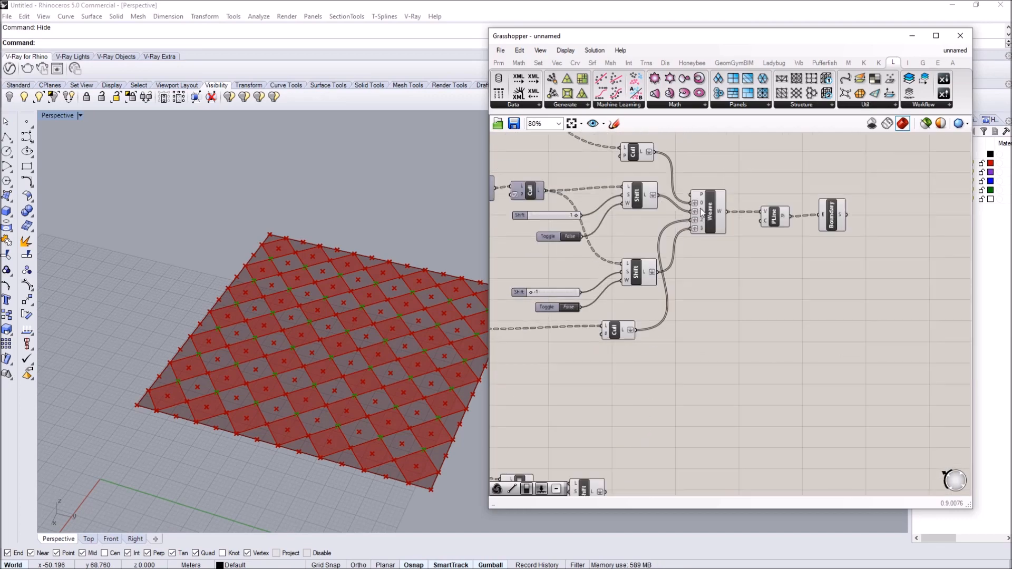
scroll(702, 212, "down", 3)
left_click_drag(710, 215, 687, 485)
key("ctrl+z")
right_click_drag(743, 319, 728, 271)
key("ctrl+z")
left_click_drag(772, 227, 697, 334)
scroll(701, 192, "down", 3)
left_click(641, 271)
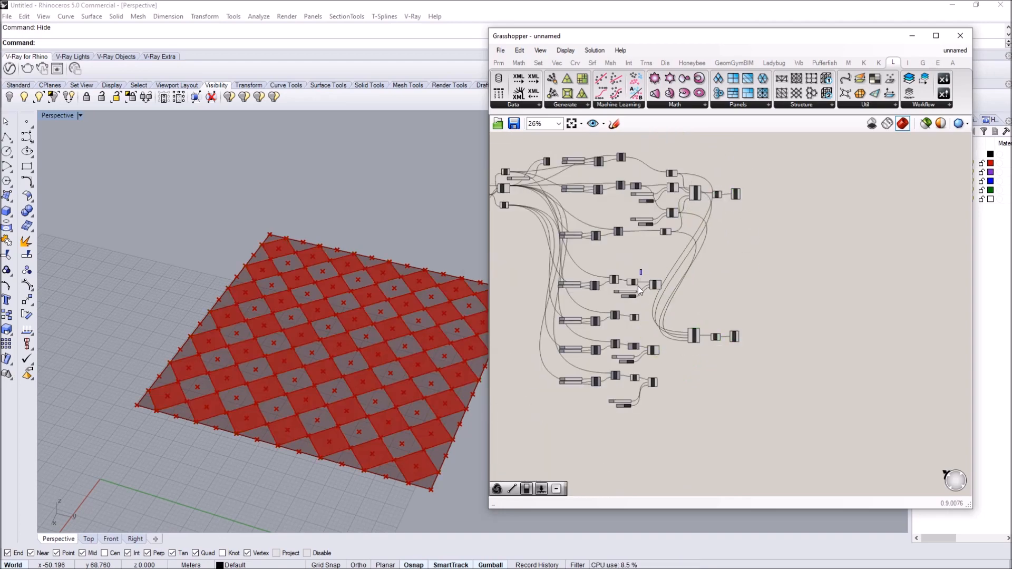
- Graft the outputs of the second lower row's Cull Pattern and the bottom row's Shift List
scroll(638, 286, "up", 5)
right_click(647, 264)
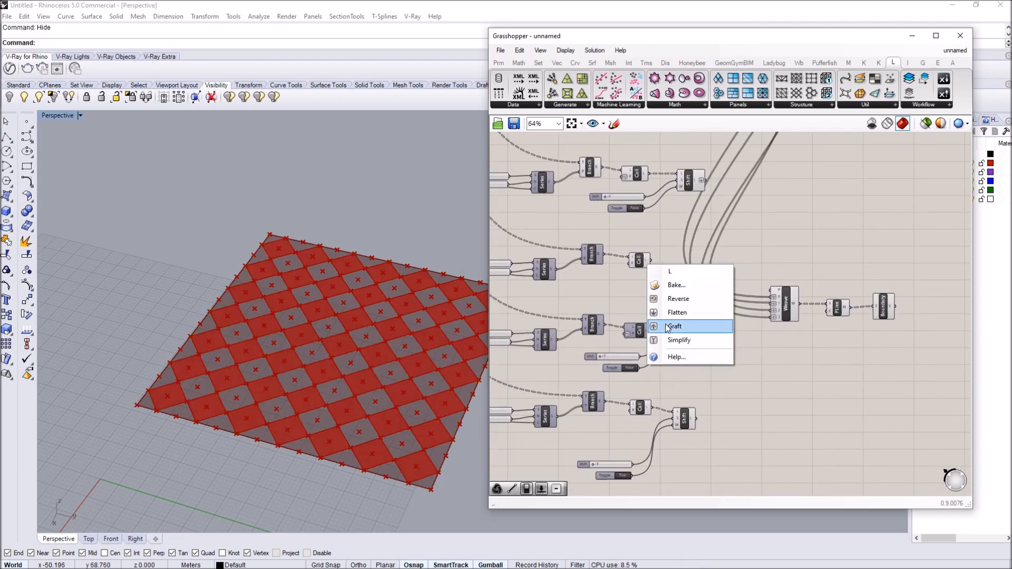
left_click(667, 327)
right_click(694, 421)
left_click(720, 452)
- Replace the copied Weave's inherited stream inputs with the outputs of the four lower rows, in row order
left_click_drag(767, 297, 772, 305)
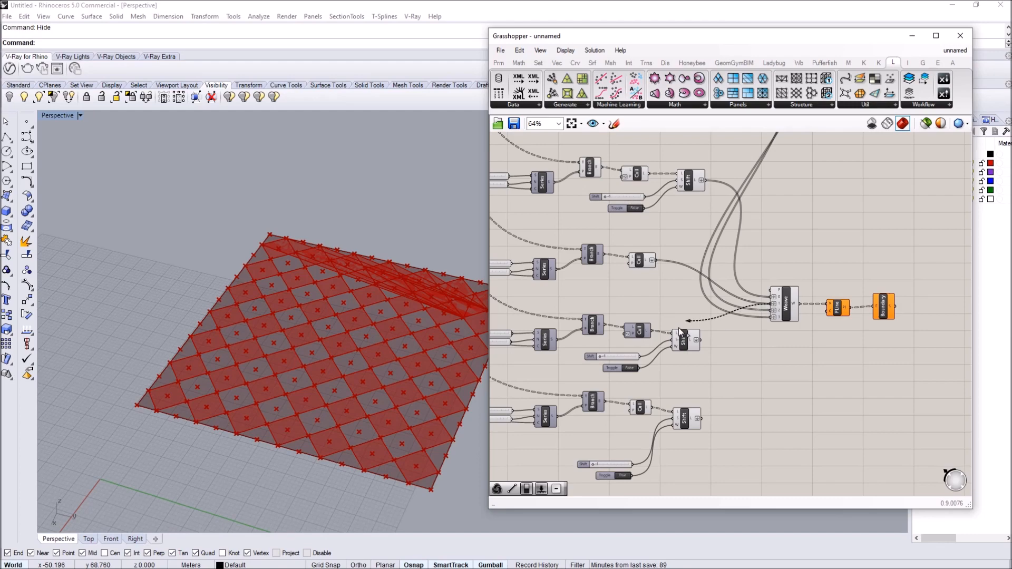
left_click_drag(712, 342, 771, 316)
left_click_drag(704, 339, 697, 340)
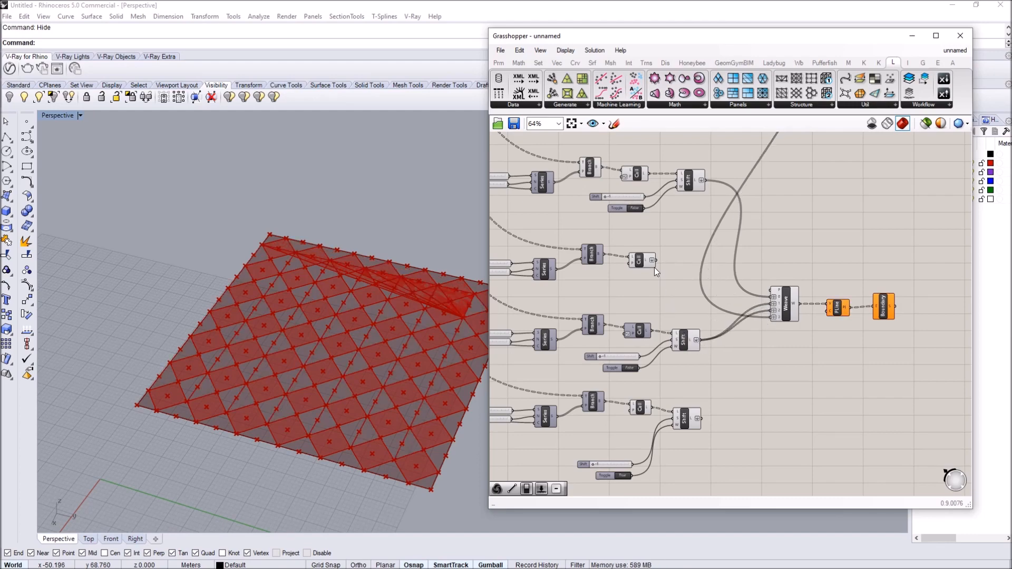
left_click_drag(767, 308, 700, 417)
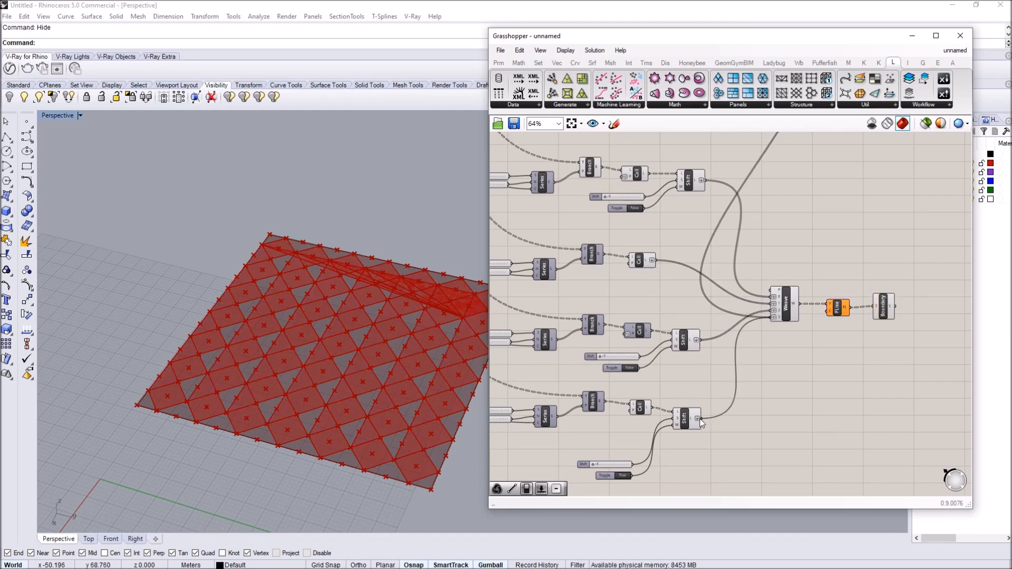
- Loft a cylindrical surface between the two circles beside the grid
right_click_drag(248, 361, 298, 365)
scroll(297, 365, "down", 5)
scroll(354, 420, "up", 6)
right_click_drag(355, 422, 360, 433)
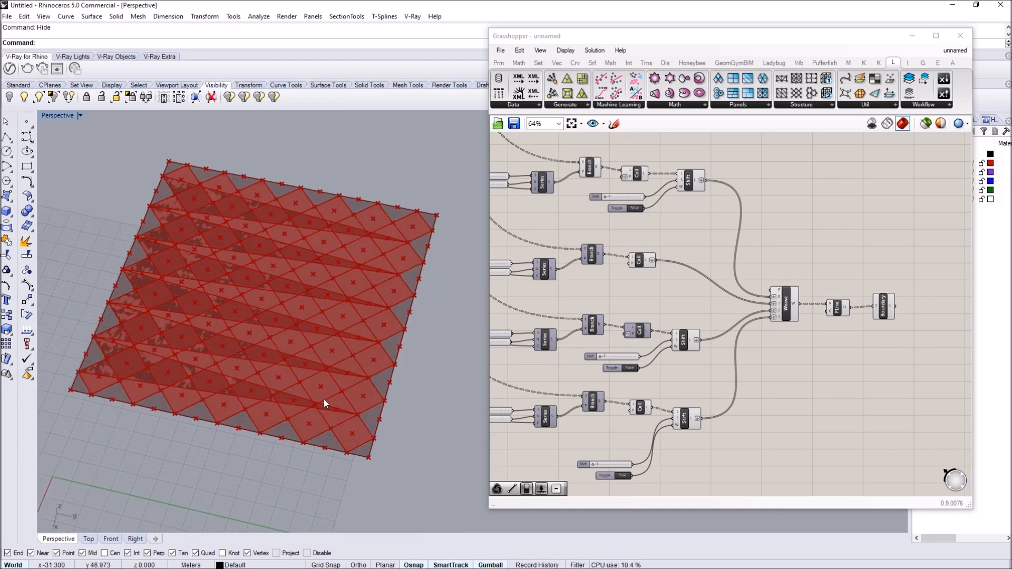
right_click_drag(325, 392, 219, 331)
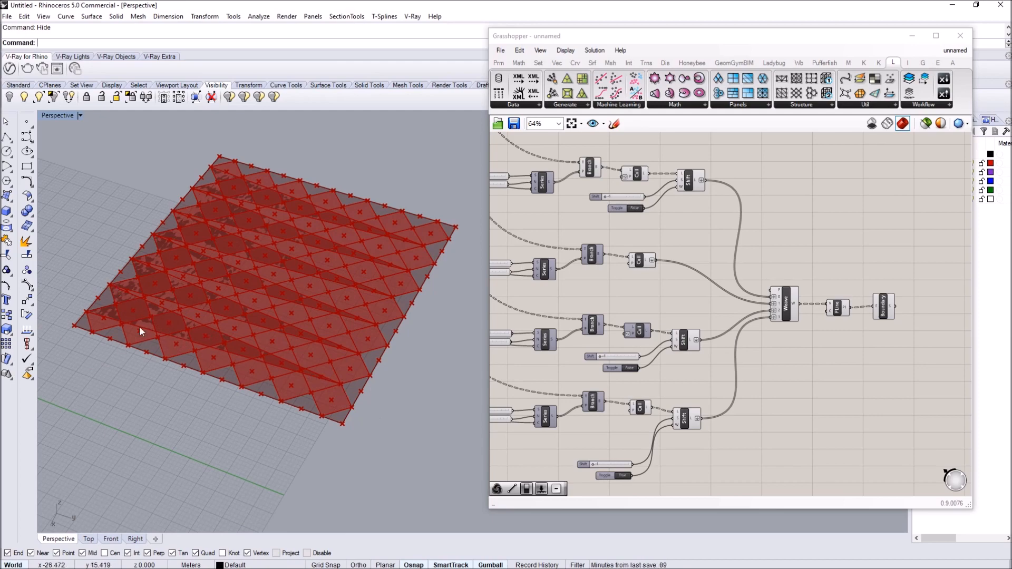
scroll(342, 246, "down", 5)
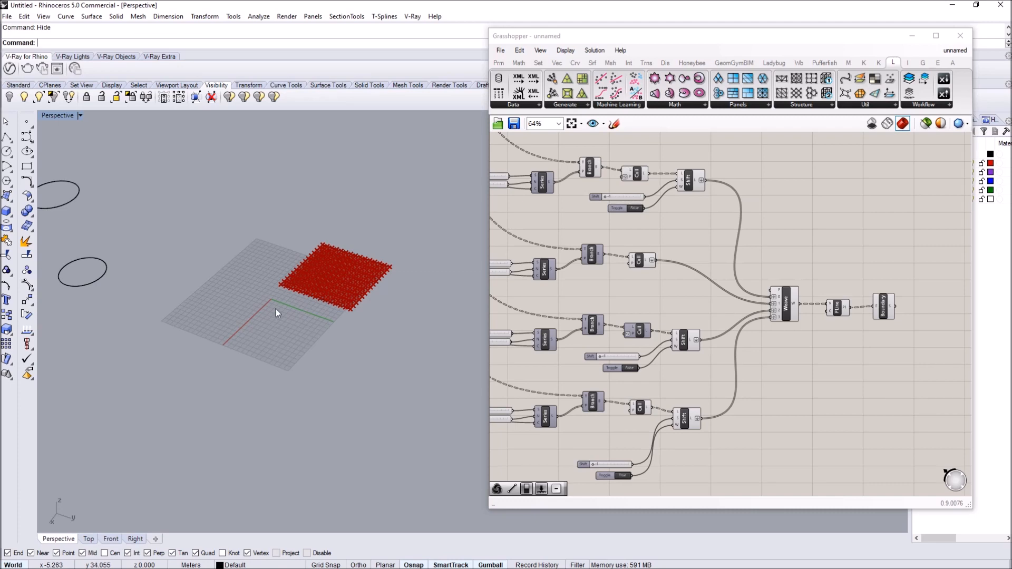
right_click_drag(127, 245, 245, 318, "shift")
left_click_drag(238, 339, 137, 229)
key("Return")
key("Return")
key("Escape")
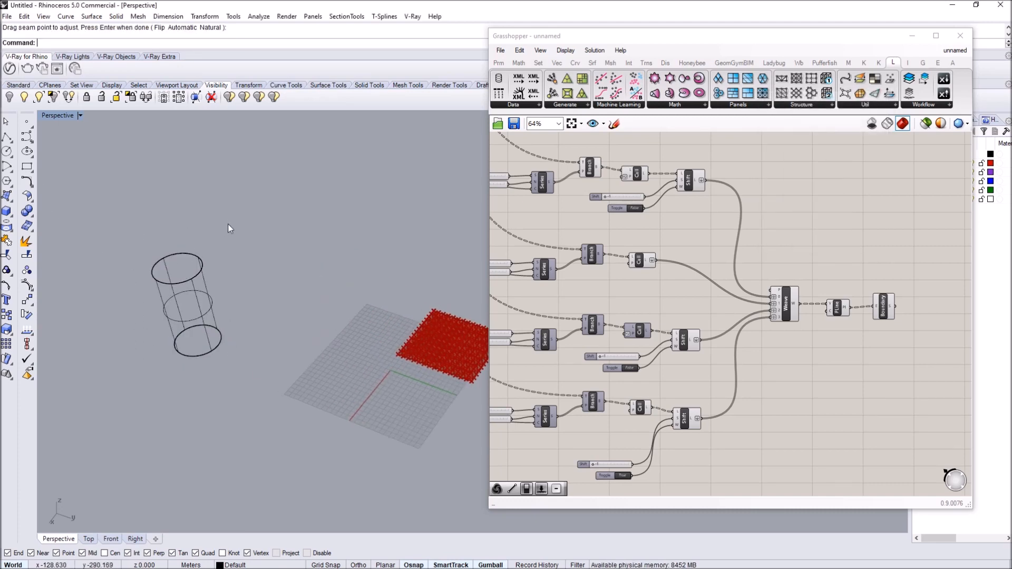
- Add a Surface parameter between the upper and lower branches and move both Boundary components away from their PLine components
scroll(730, 303, "down", 3)
double_click(738, 310)
type("srf")
left_click(722, 286)
scroll(694, 408, "up", 3)
left_click_drag(691, 399, 743, 272)
right_click_drag(699, 227, 665, 283)
left_click_drag(623, 466, 644, 385)
scroll(636, 276, "down", 2)
left_click_drag(630, 180, 640, 241)
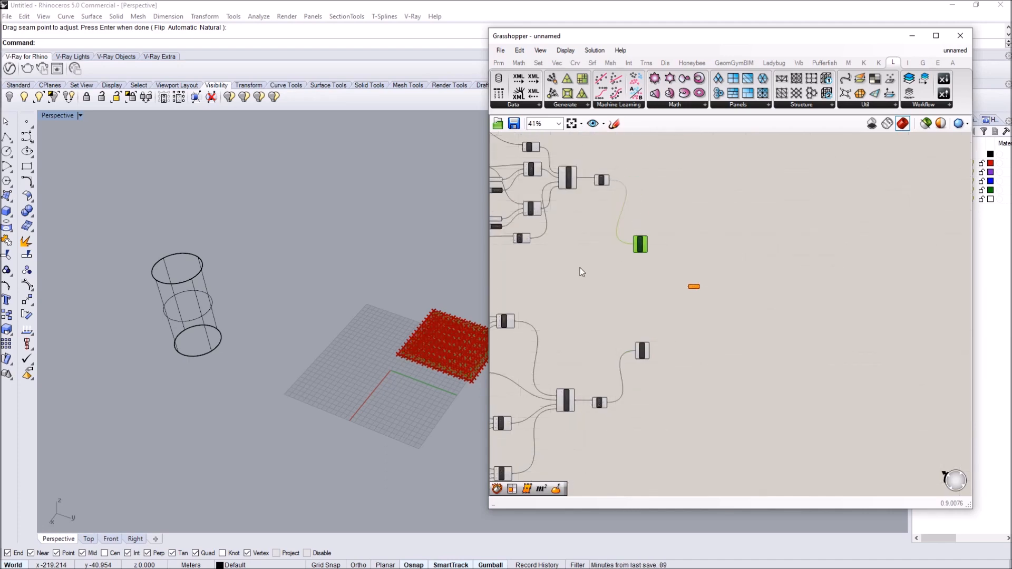
scroll(615, 379, "up", 2)
double_click(612, 301)
type("geom")
left_click(638, 403)
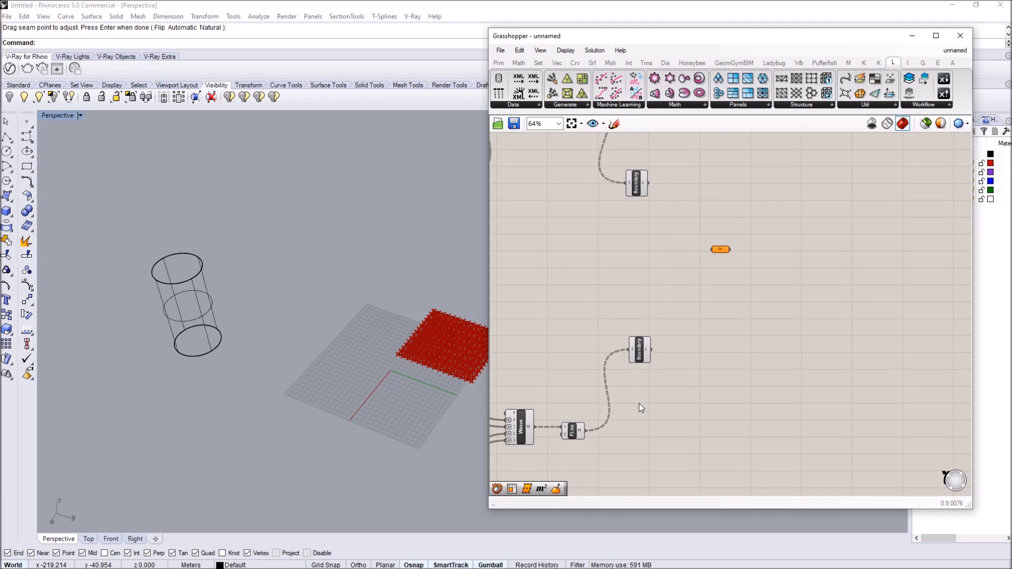
- Add a Network Surface component below the lower Boundary component
double_click(640, 406)
type("surf")
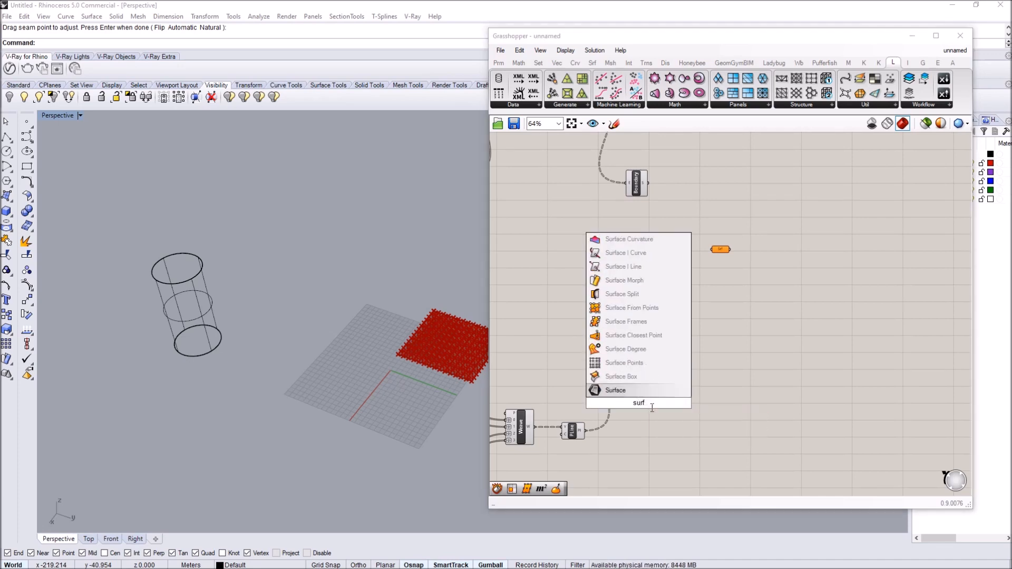
type("networ")
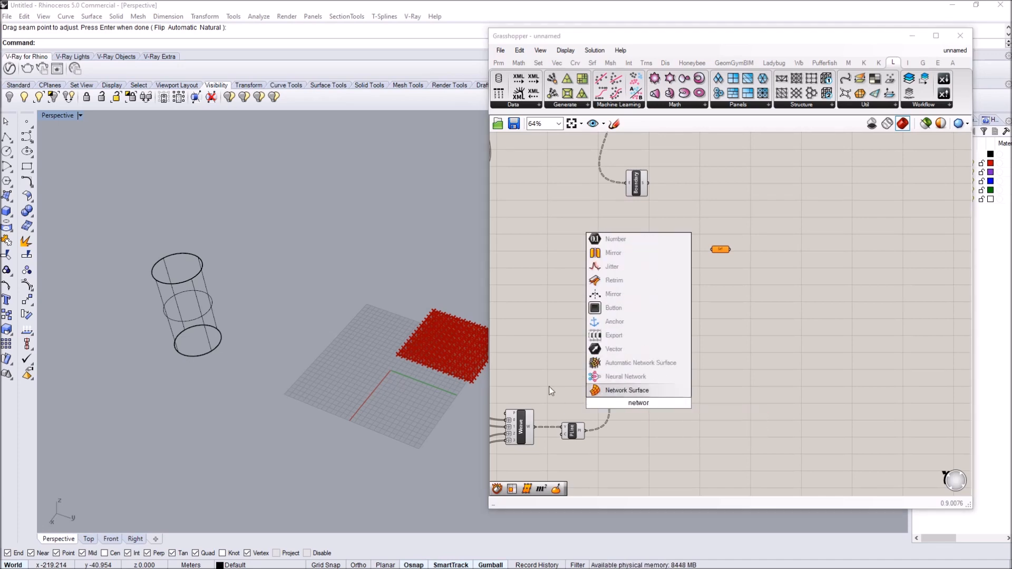
left_click(621, 391)
- Add an Explode component and connect the lower PLine's output to its curve input
scroll(646, 415, "up", 3)
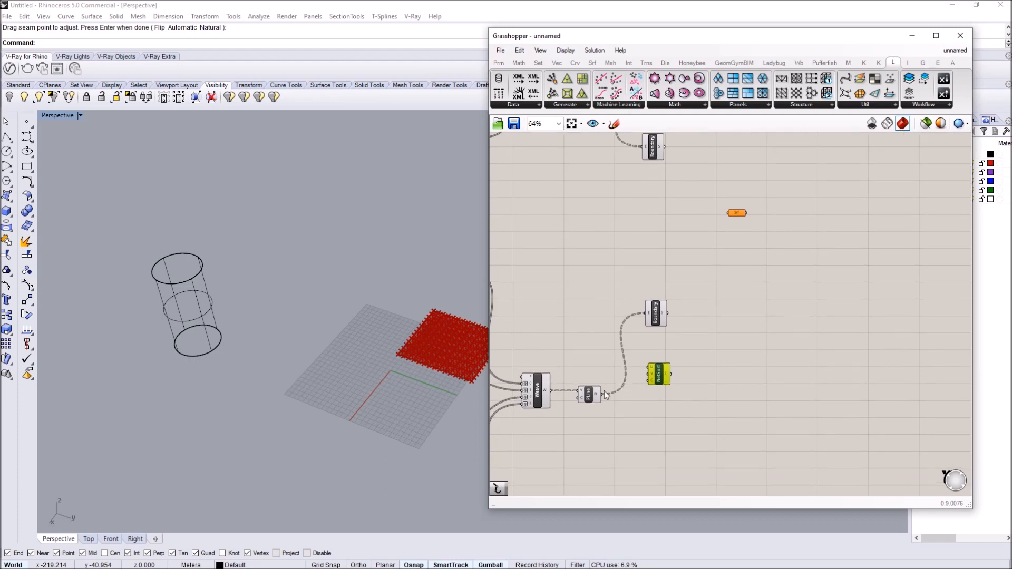
left_click(571, 395)
mouse_move(574, 395)
double_click(598, 408)
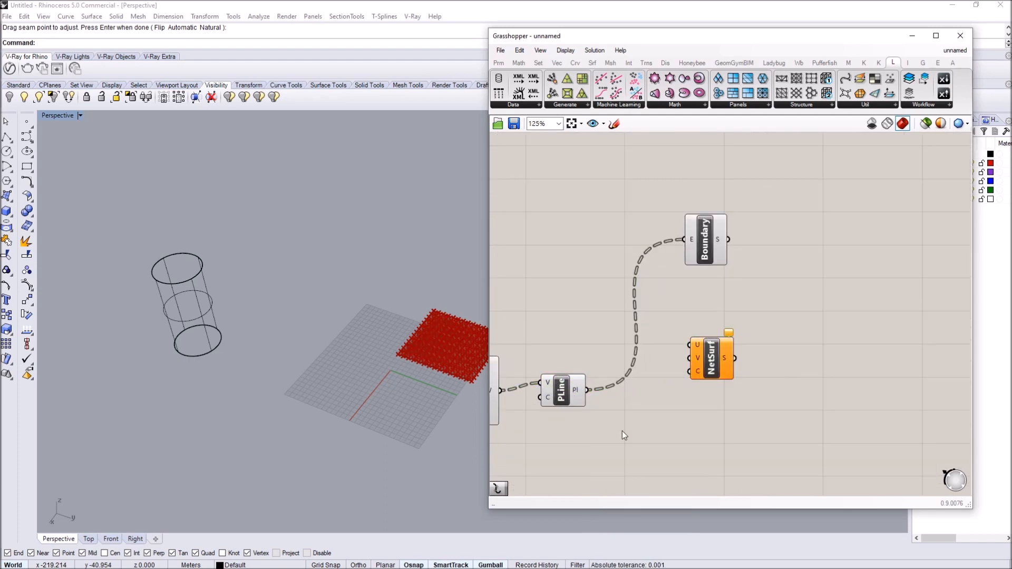
type("explode")
key("Return")
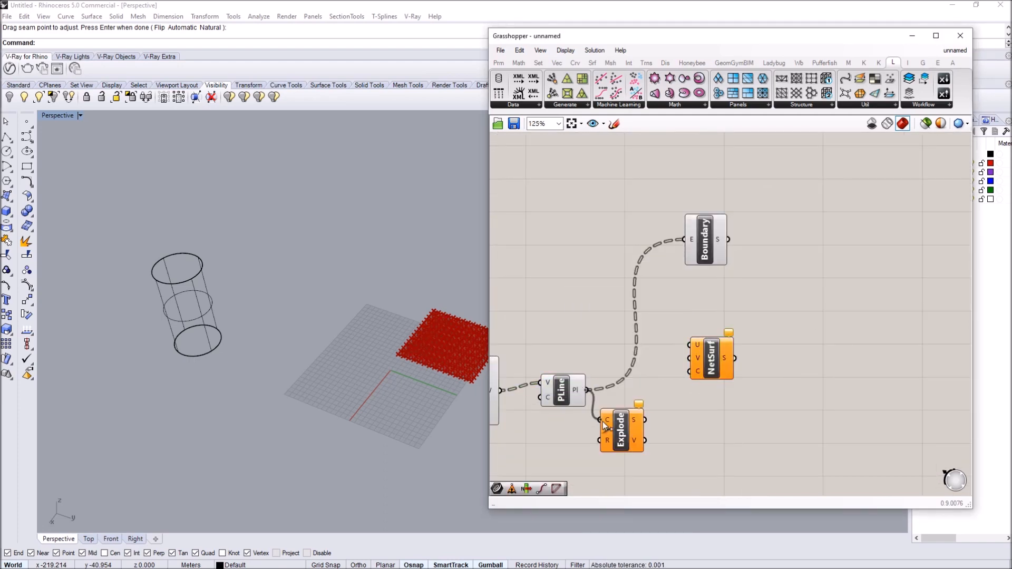
left_click_drag(635, 430, 641, 414)
- Add a Cull Pattern beside Explode and connect the segments output to its list input
right_click_drag(670, 378, 631, 338)
double_click(666, 386)
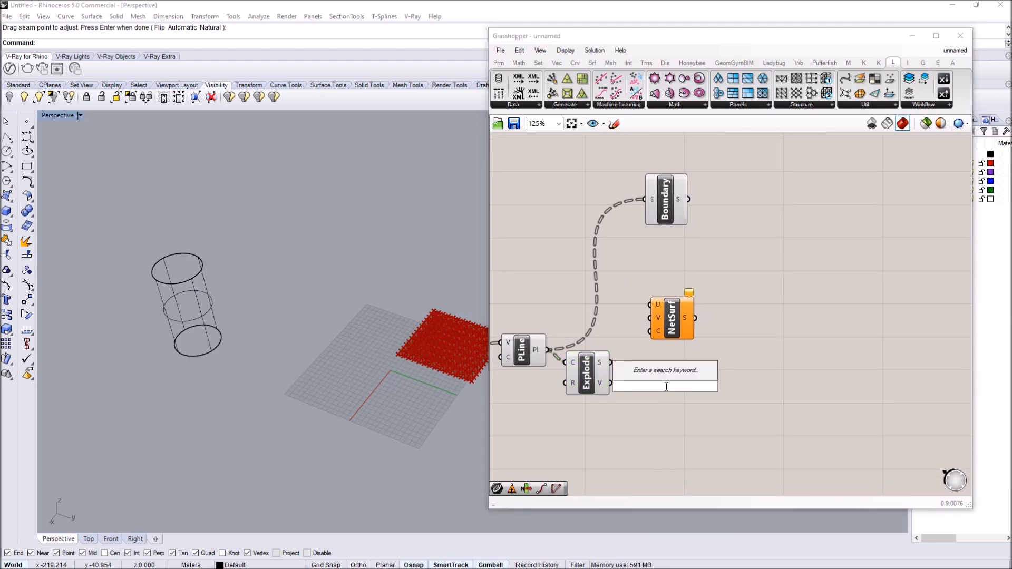
left_click(592, 364)
left_click(655, 387)
double_click(656, 387)
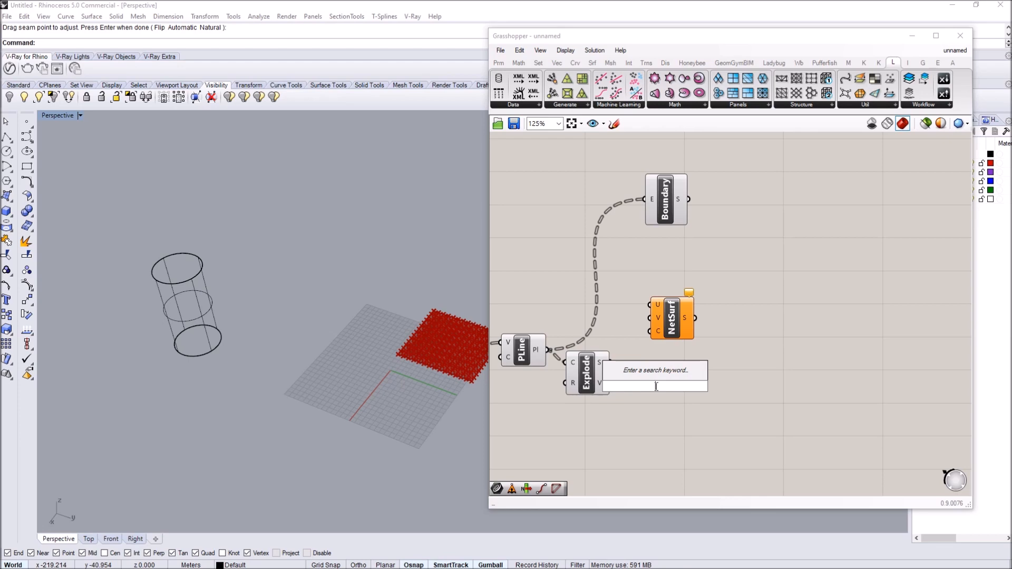
type("cull")
left_click(647, 377)
left_click_drag(610, 362, 633, 380)
left_click_drag(657, 391, 675, 386)
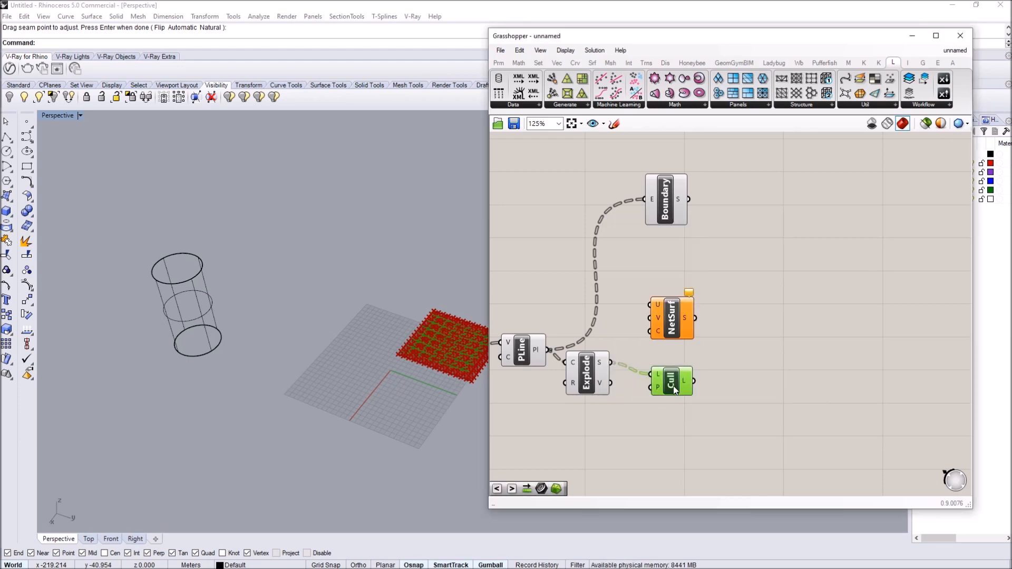
- Shorten the new Cull Pattern's Boolean collection to one False and one True
right_click_drag(661, 387, 639, 395)
right_click(636, 395)
left_click(696, 510)
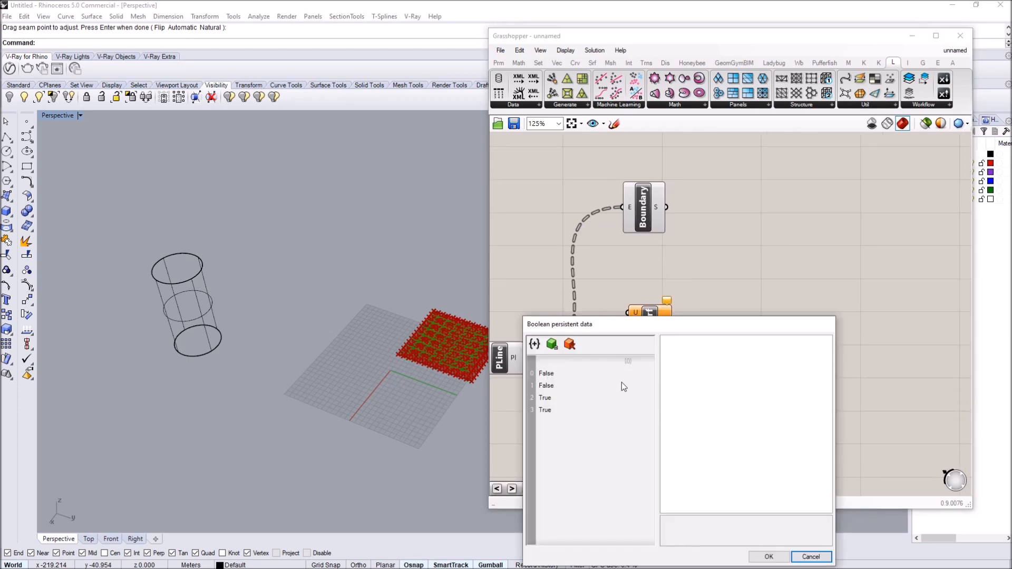
left_click(558, 385)
left_click(569, 344)
left_click(558, 385)
left_click(569, 344)
left_click(755, 559)
- Duplicate the Cull Pattern below the first and reverse the copy's pattern input
left_click_drag(654, 387, 640, 426, "alt")
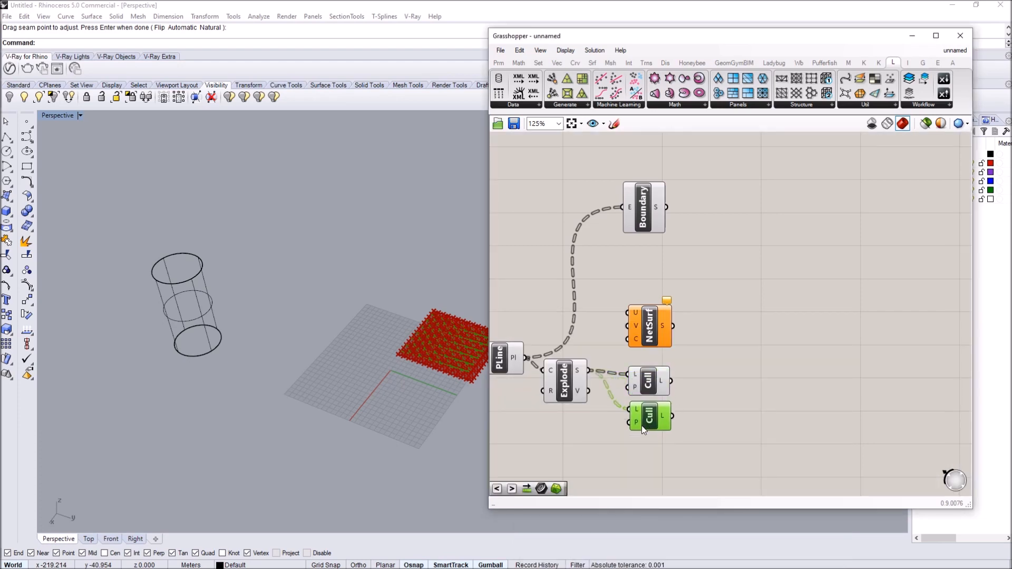
right_click(639, 425)
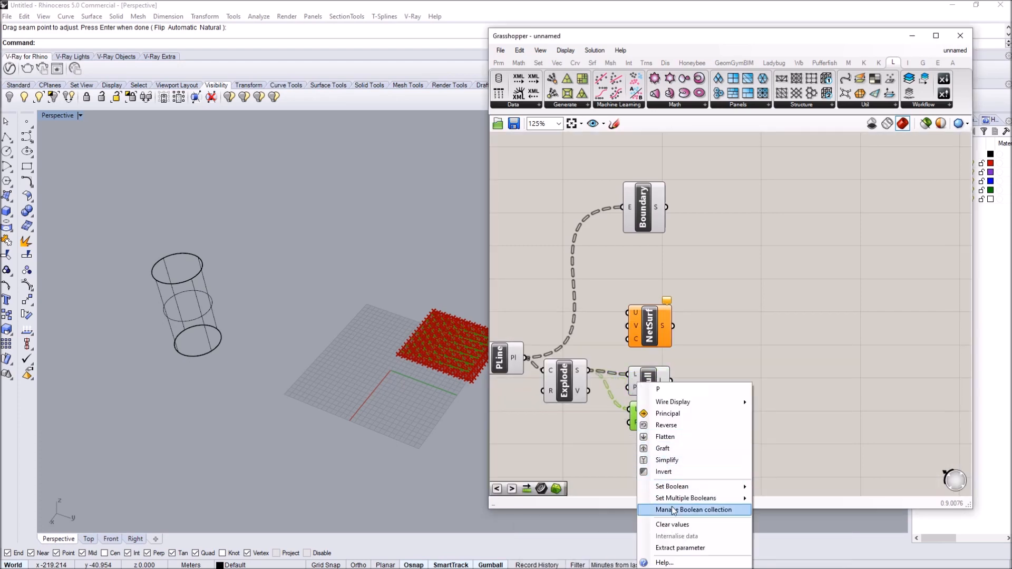
left_click(663, 425)
- Connect the first Cull Pattern to the Network Surface's U input and the reversed one to its V input
left_click_drag(650, 338, 740, 353)
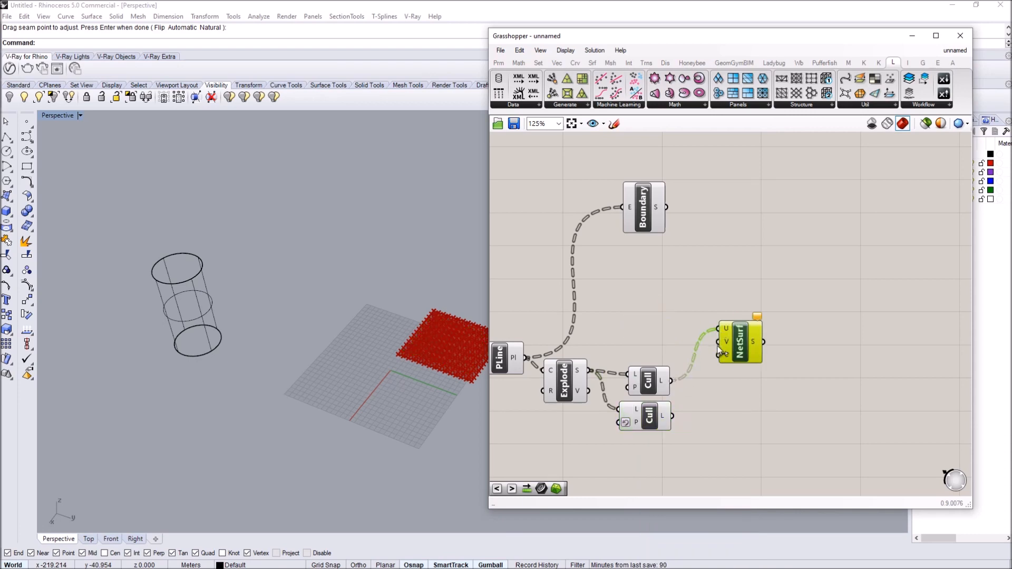
left_click_drag(665, 425, 666, 422)
left_click_drag(738, 340, 733, 367)
right_click_drag(403, 338, 264, 350, "shift")
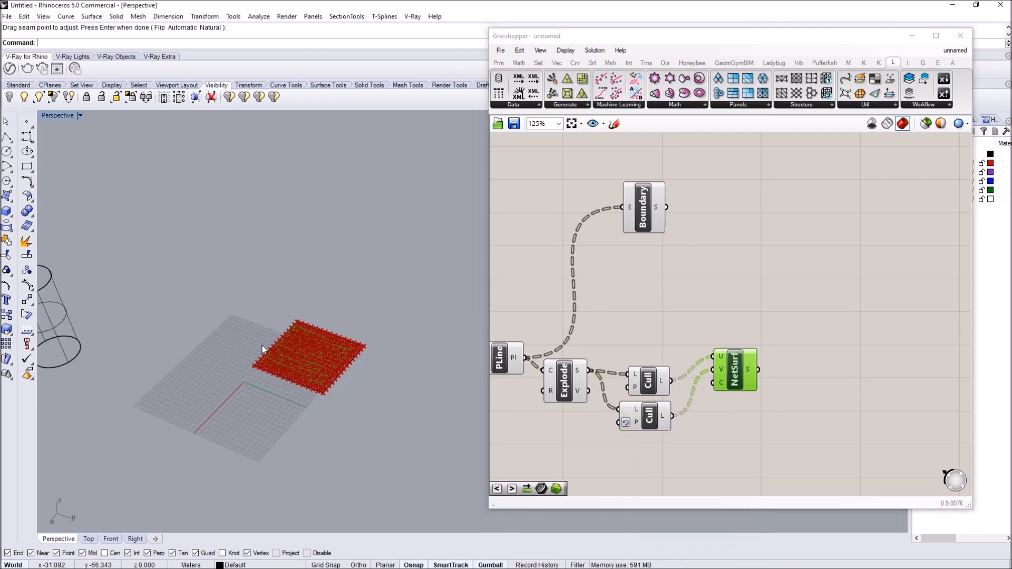
scroll(310, 355, "up", 9)
right_click_drag(311, 422, 316, 461)
- Copy Explode, both Cull Patterns and Network Surface to the upper branch, connect them to its PLine, and move the Boundary below
left_click(693, 303)
scroll(693, 304, "down", 4)
right_click_drag(670, 261, 653, 345)
scroll(665, 307, "up", 1)
left_click_drag(693, 463, 634, 232)
left_click(605, 211)
left_click_drag(651, 317, 654, 313)
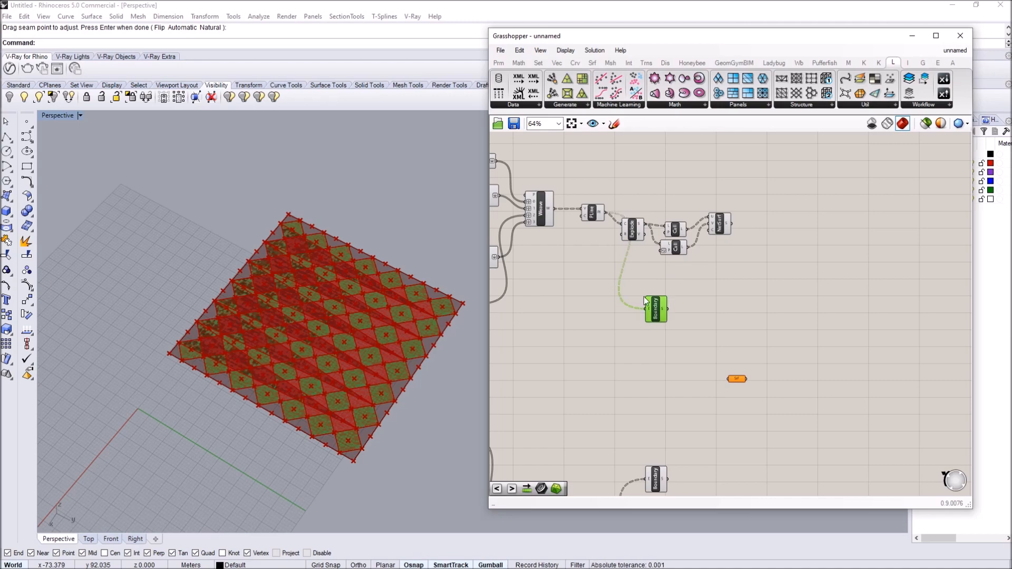
- Set the lofted cylinder as the referenced surface of the Srf parameter feeding the Divide Surface component
scroll(639, 273, "down", 2)
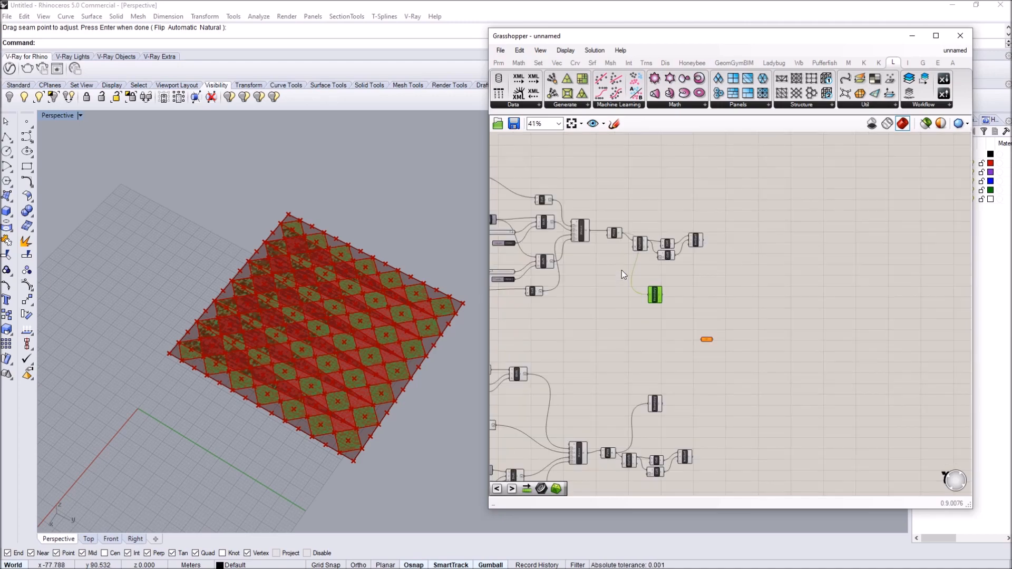
right_click_drag(622, 276, 622, 268)
scroll(226, 326, "down", 10)
right_click_drag(225, 327, 195, 176)
scroll(220, 240, "up", 3)
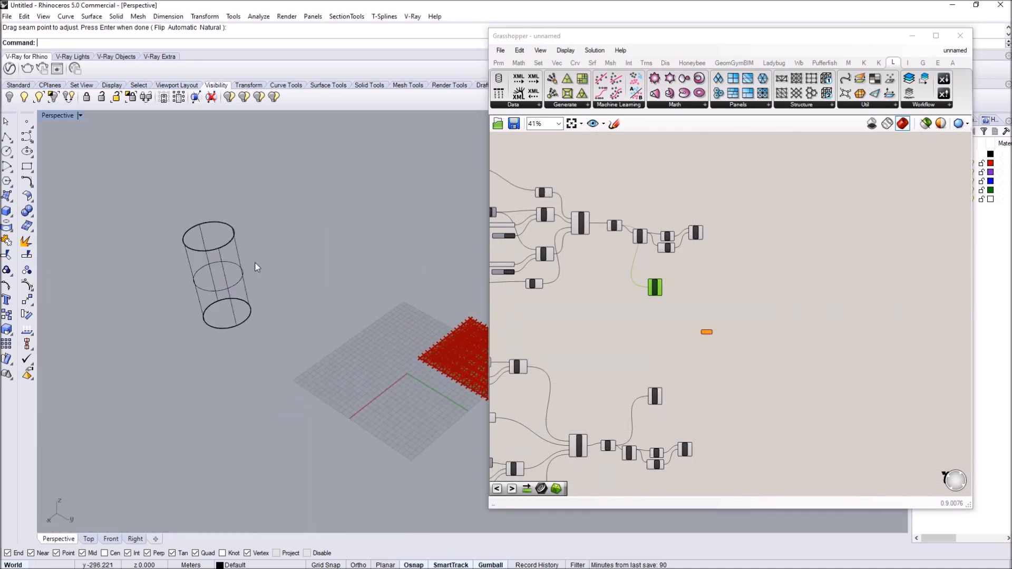
scroll(571, 162, "up", 5)
right_click(581, 168)
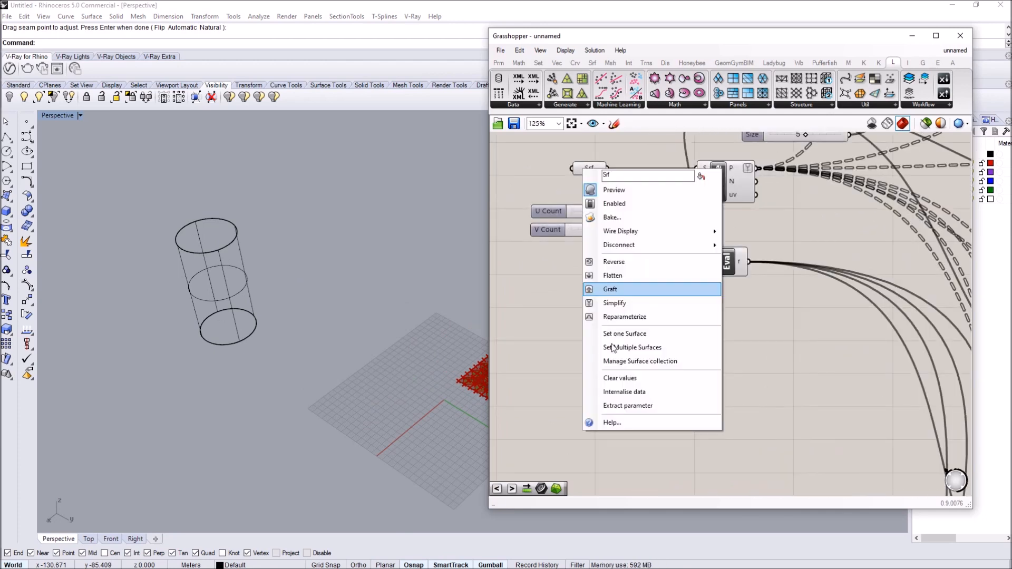
left_click(627, 337)
left_click(220, 292)
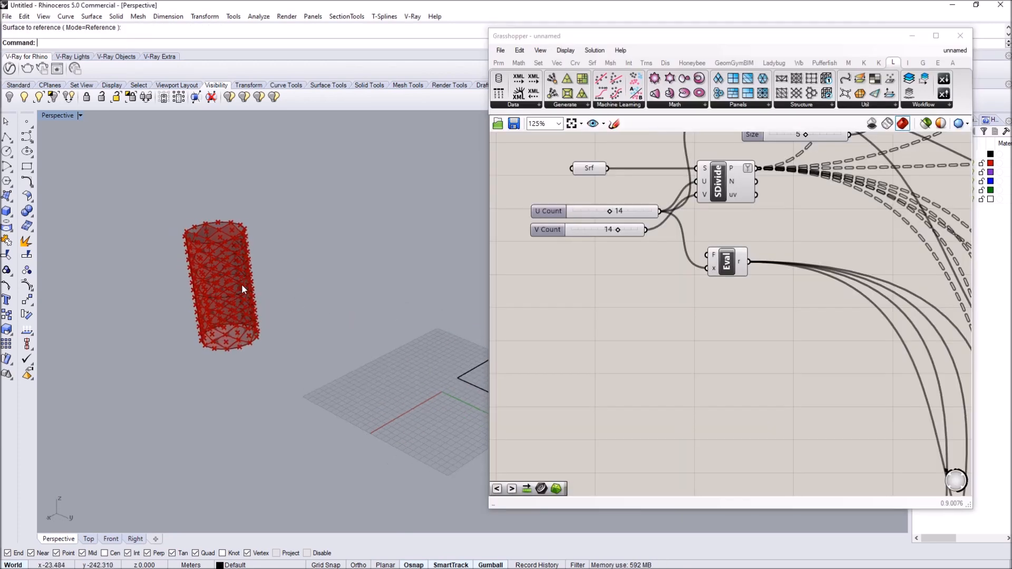
- Hide the original lofted cylinder surface in the perspective view
scroll(232, 306, "up", 5)
left_click(248, 319)
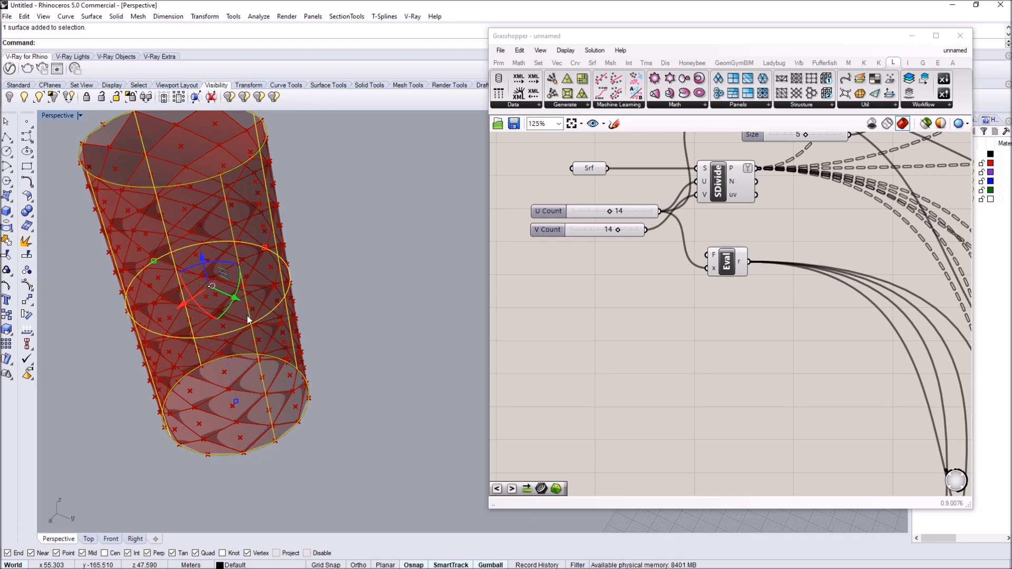
key("Return")
scroll(248, 319, "down", 7)
- Connect the outputs of both Network Surface components to the collecting Surface parameter
scroll(664, 264, "down", 5)
right_click_drag(948, 268, 543, 241)
scroll(661, 317, "up", 3)
scroll(663, 316, "down", 4)
scroll(664, 396, "up", 2)
mouse_move(662, 411)
left_mouse_down()
mouse_move(673, 254)
mouse_move(657, 419)
left_mouse_up()
scroll(690, 237, "up", 3)
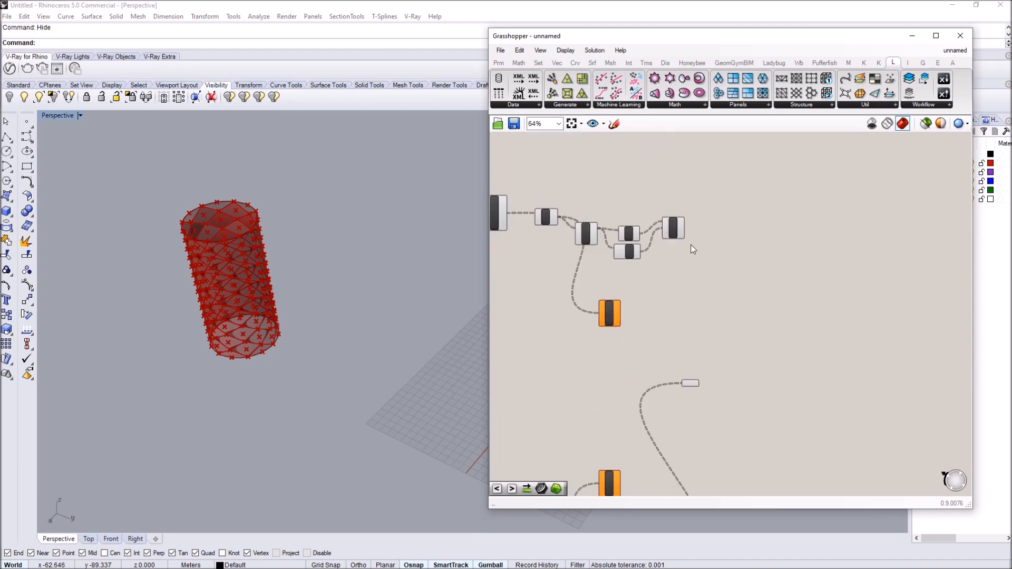
left_click(680, 418)
- Bake the collecting Surface parameter and move the baked cylinder panels away from the preview
right_click(684, 416)
left_click(701, 357)
left_click(729, 453)
scroll(263, 292, "down", 4)
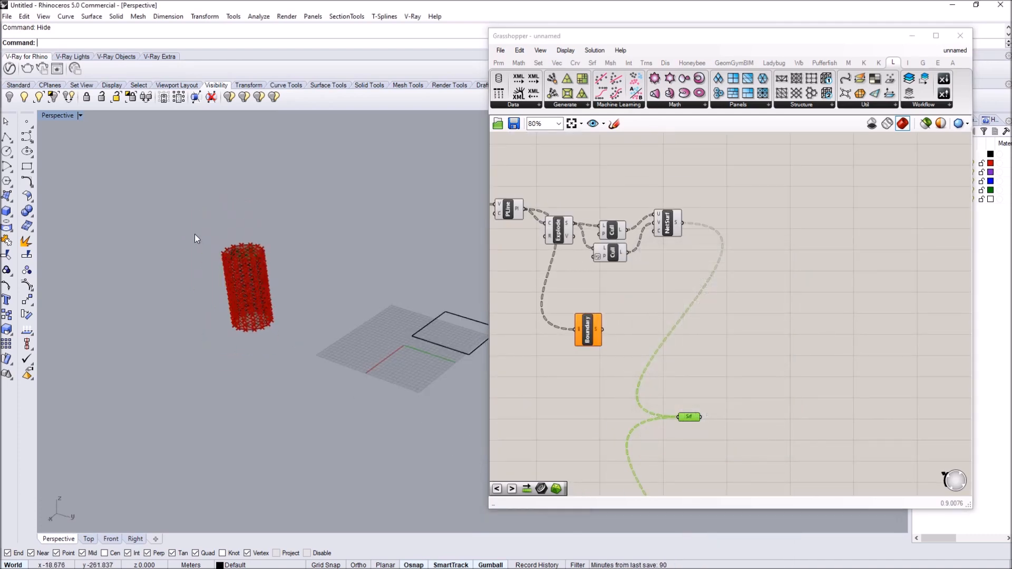
left_click_drag(194, 235, 273, 327)
left_click_drag(224, 300, 139, 343)
left_click(166, 377)
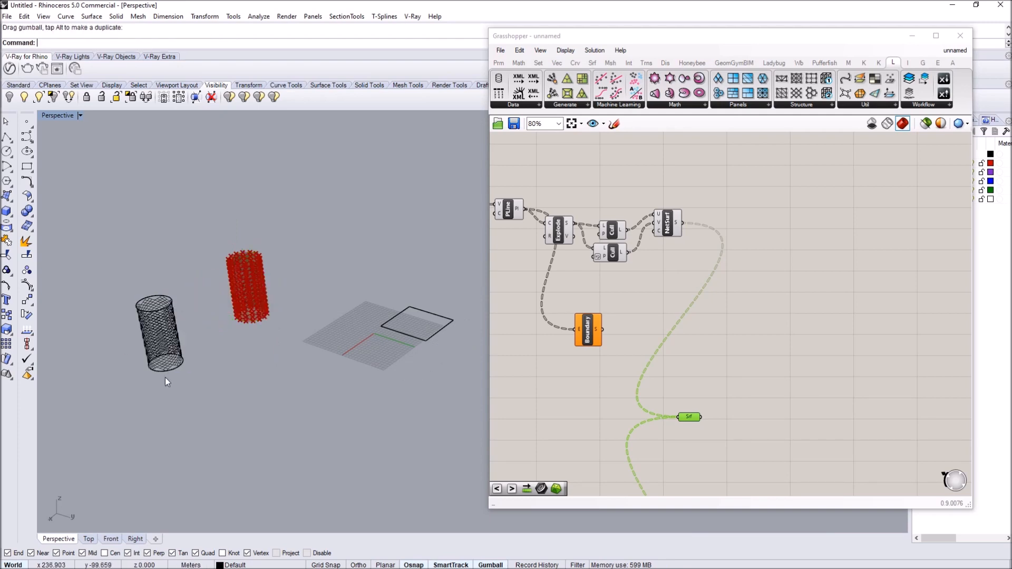
- Switch the perspective viewport to a solid display mode and select the baked cylinder panels up close
scroll(151, 322, "up", 7)
right_click_drag(169, 348, 151, 336)
left_click(81, 115)
left_click(106, 119)
right_click_drag(207, 290, 275, 375)
scroll(399, 328, "up", 6)
left_click(275, 374)
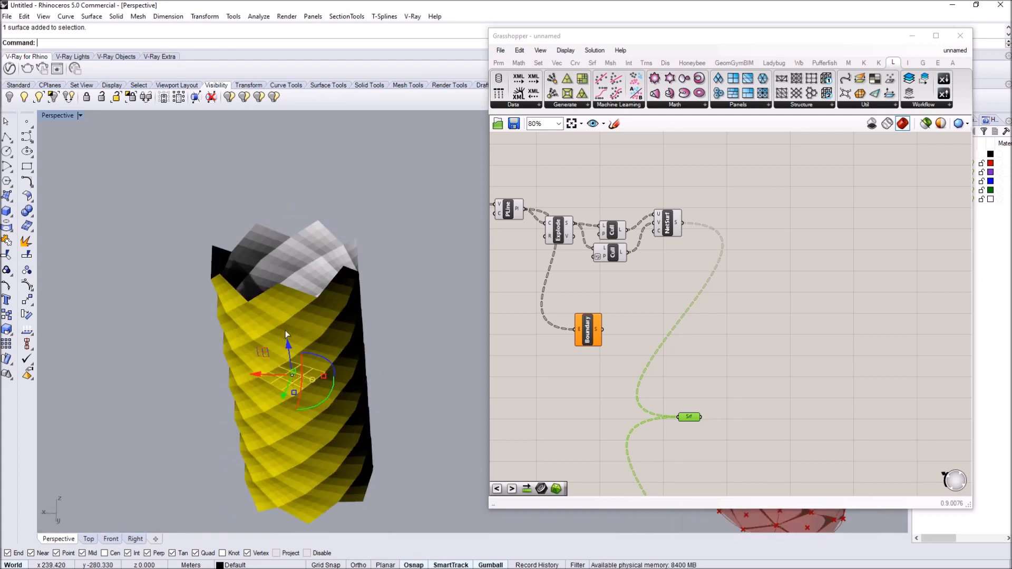
- Examine the baked cylinder panels alongside the live panel preview from several angles
left_click(454, 159)
right_click_drag(363, 274, 274, 300)
scroll(341, 321, "down", 7)
scroll(366, 336, "up", 6)
right_click_drag(365, 337, 378, 233)
scroll(349, 292, "down", 6)
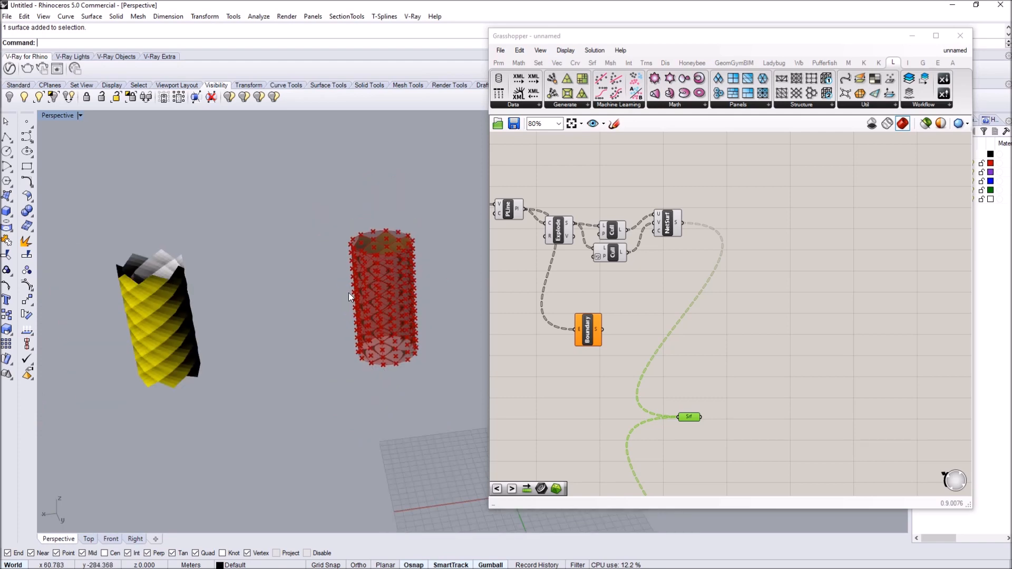
right_click_drag(348, 292, 393, 283)
left_click(157, 300)
left_click(156, 328)
left_click(156, 327)
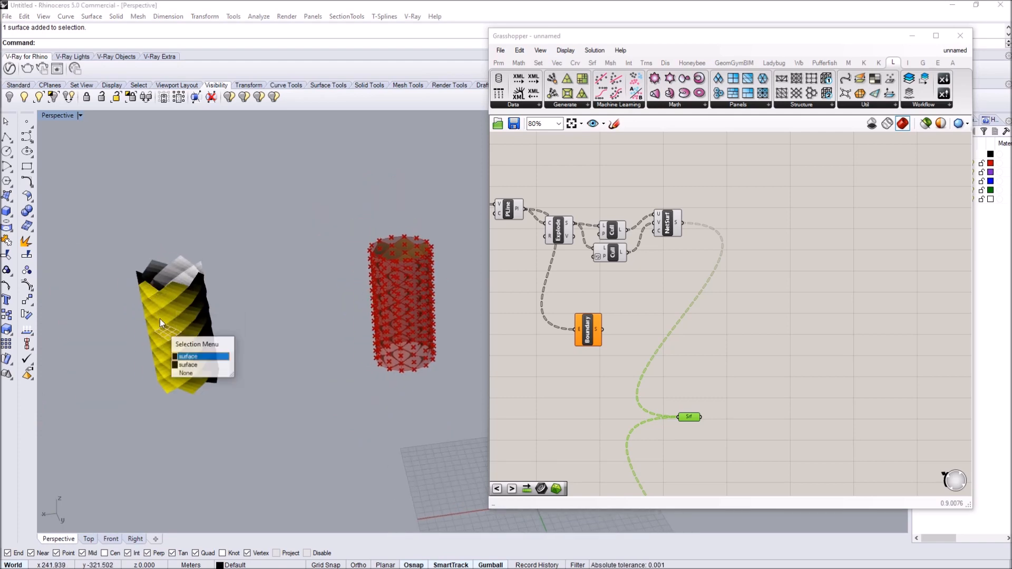
left_click(217, 289)
right_click_drag(357, 418, 189, 336, "shift")
scroll(190, 336, "down", 6)
right_click_drag(314, 363, 345, 429)
right_click_drag(87, 408, 161, 362, "shift")
scroll(165, 299, "up", 4)
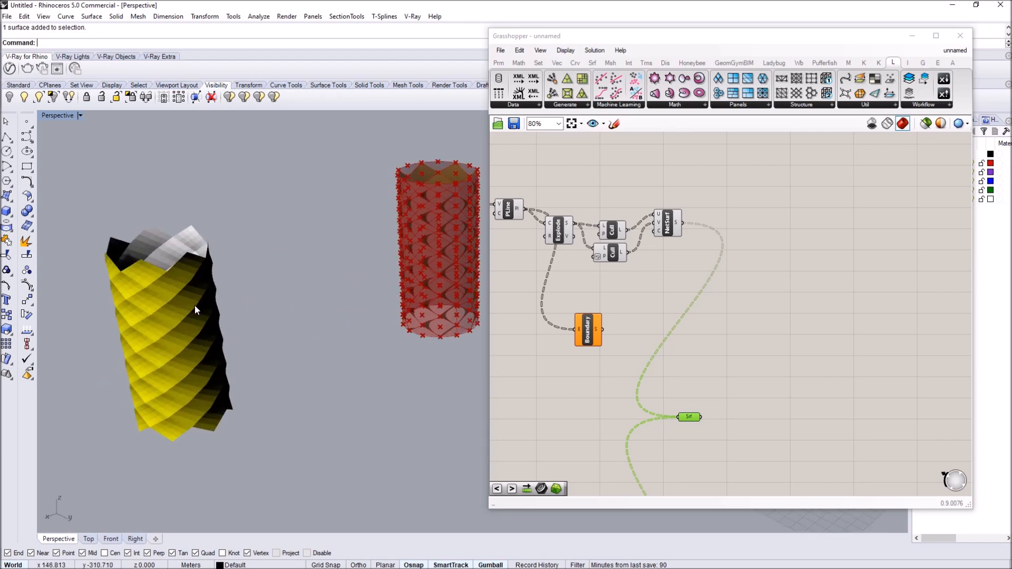
- Move the collecting Surface parameter further away from the Network Surface components and remove the unused Boundary Surfaces component
left_click(655, 296)
right_click_drag(732, 374, 717, 299)
scroll(717, 298, "down", 2)
scroll(717, 299, "up", 2)
left_click_drag(680, 343, 823, 273)
scroll(806, 267, "down", 3)
right_click_drag(216, 369, 237, 343)
scroll(221, 296, "down", 5)
right_click_drag(640, 284, 533, 232)
scroll(558, 264, "up", 2)
left_click_drag(634, 363, 542, 161)
left_click(520, 51)
left_click(536, 161)
left_click(519, 50)
left_click(543, 162)
- Examine the woven diamond panel preview on the cylinder up close
scroll(637, 226, "down", 2)
right_click_drag(311, 295, 350, 291)
scroll(267, 245, "up", 6)
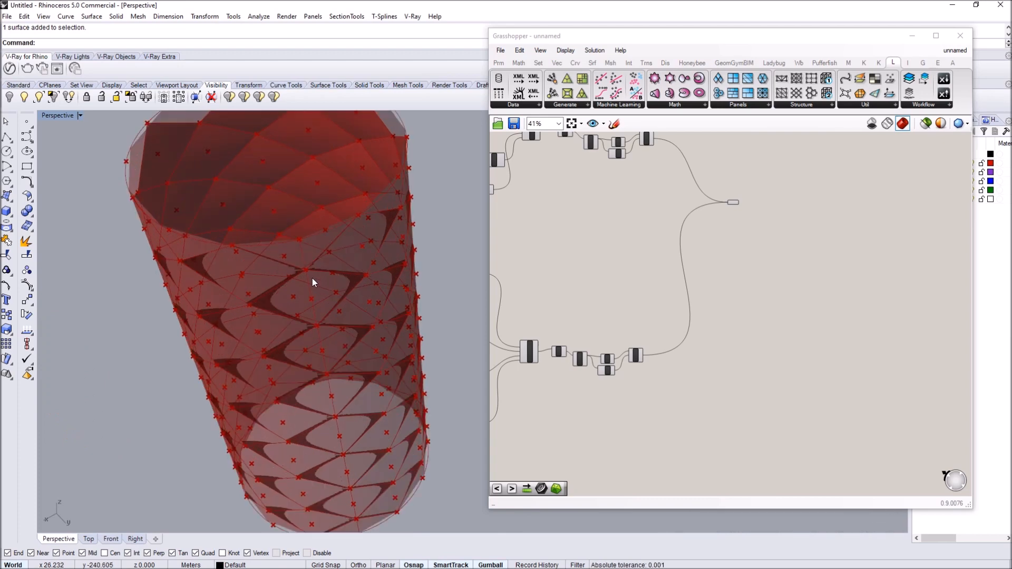
right_click_drag(699, 227, 619, 245)
scroll(649, 221, "up", 4)
left_click_drag(648, 221, 633, 270)
right_click_drag(334, 308, 320, 283)
scroll(311, 260, "down", 5)
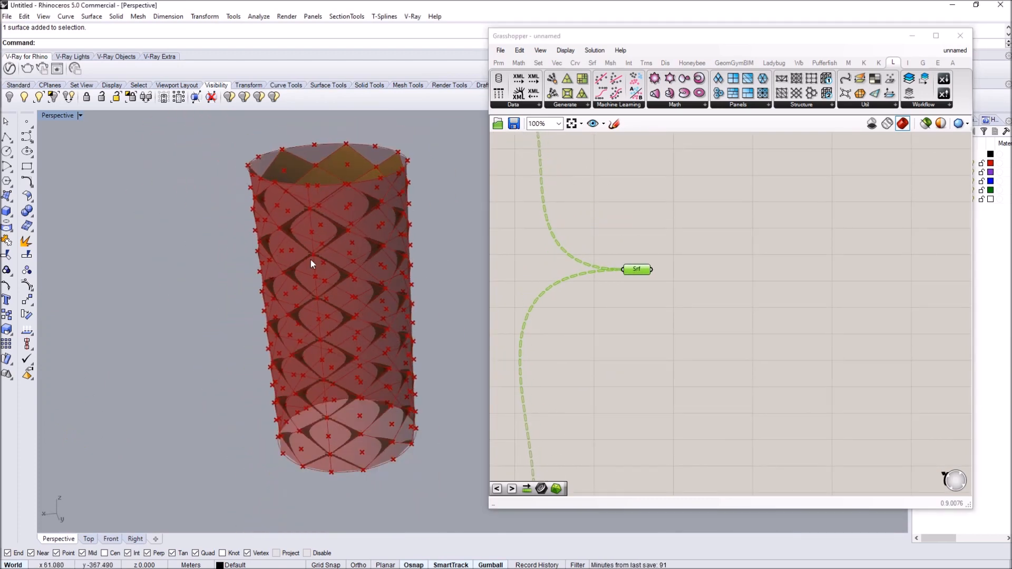
double_click(689, 273)
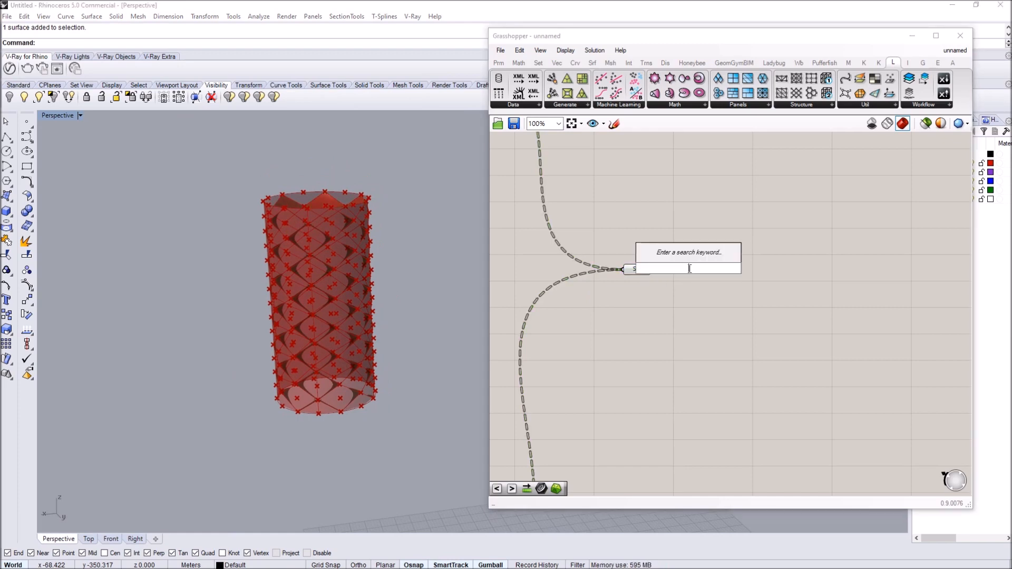
scroll(629, 269, "up", 2)
right_click_drag(334, 319, 327, 314)
scroll(310, 311, "up", 4)
right_click_drag(738, 284, 660, 275)
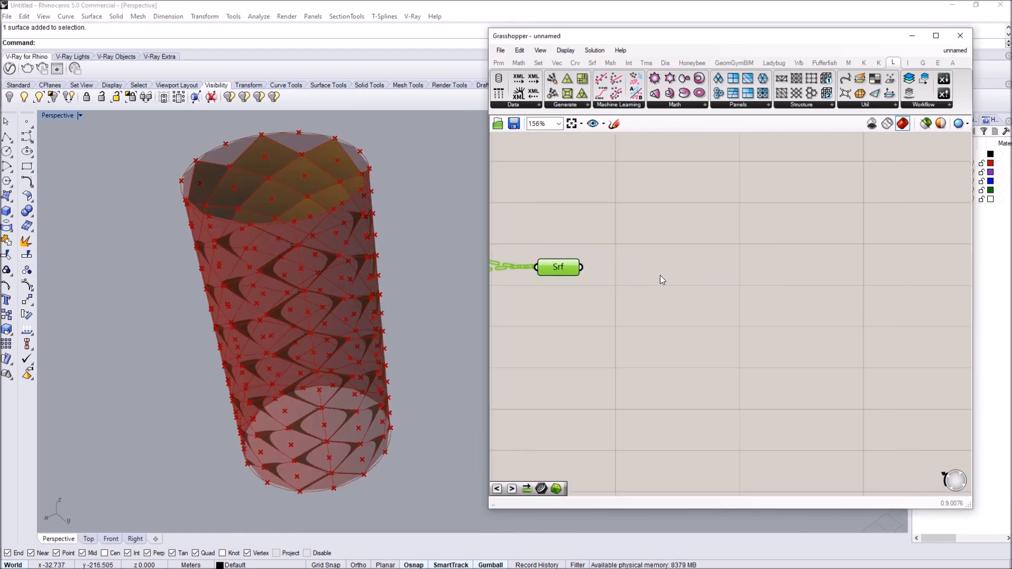
- Flatten the collecting Surface parameter and shift it slightly along the canvas
double_click(659, 275)
type("eva")
right_click(548, 268)
left_click(579, 373)
left_click_drag(569, 273, 590, 277)
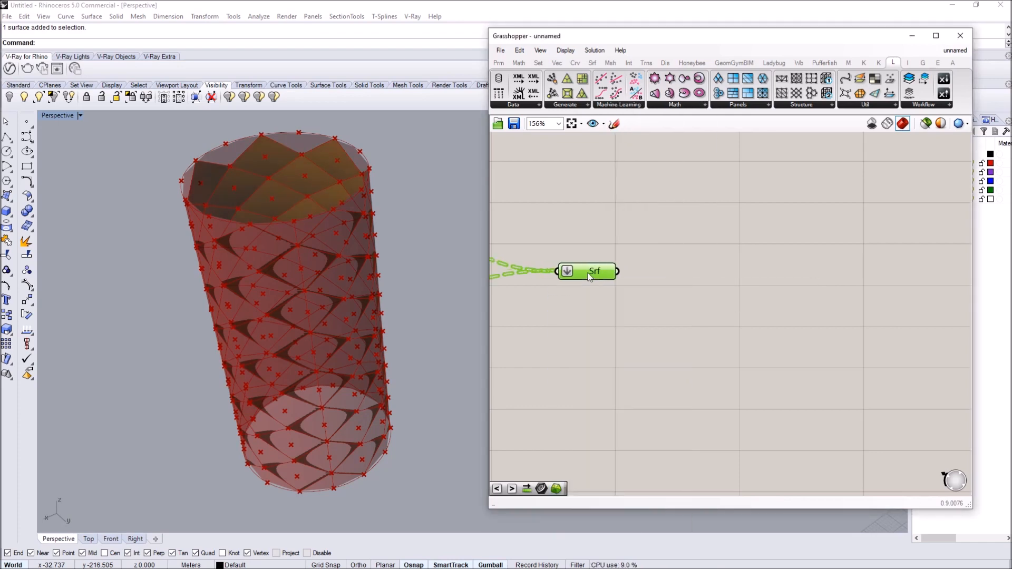
- Add an Evaluate Surface component fed by the flattened Surface parameter, plus a Construct Point component below it
double_click(718, 290)
type("eva")
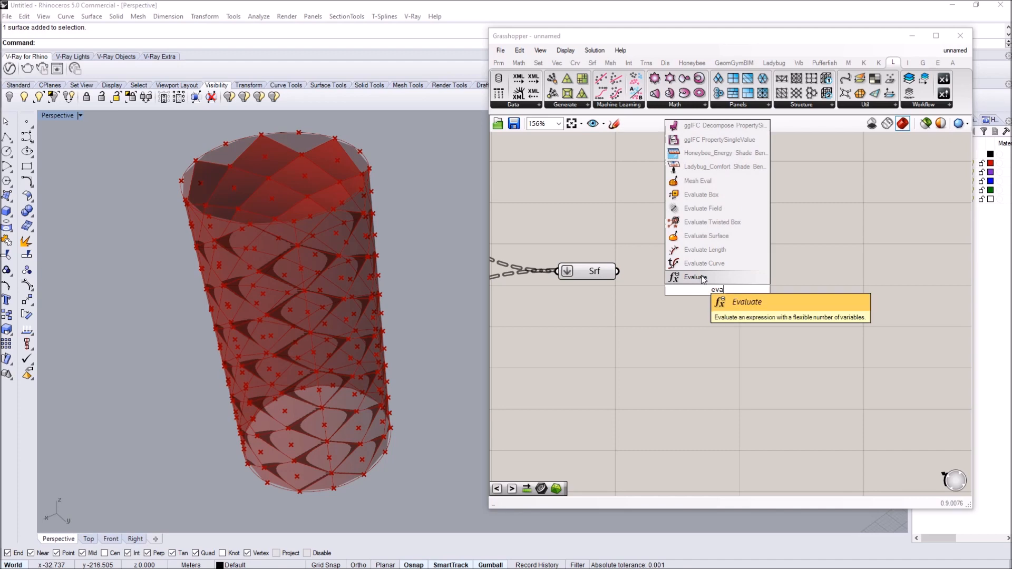
left_click(712, 235)
double_click(603, 340)
type("xyz")
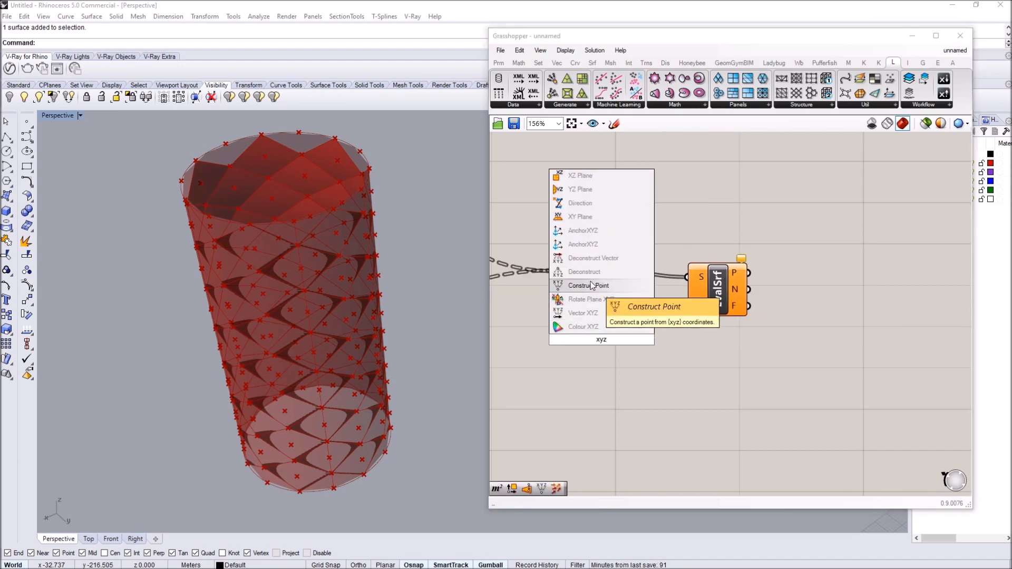
left_click(591, 285)
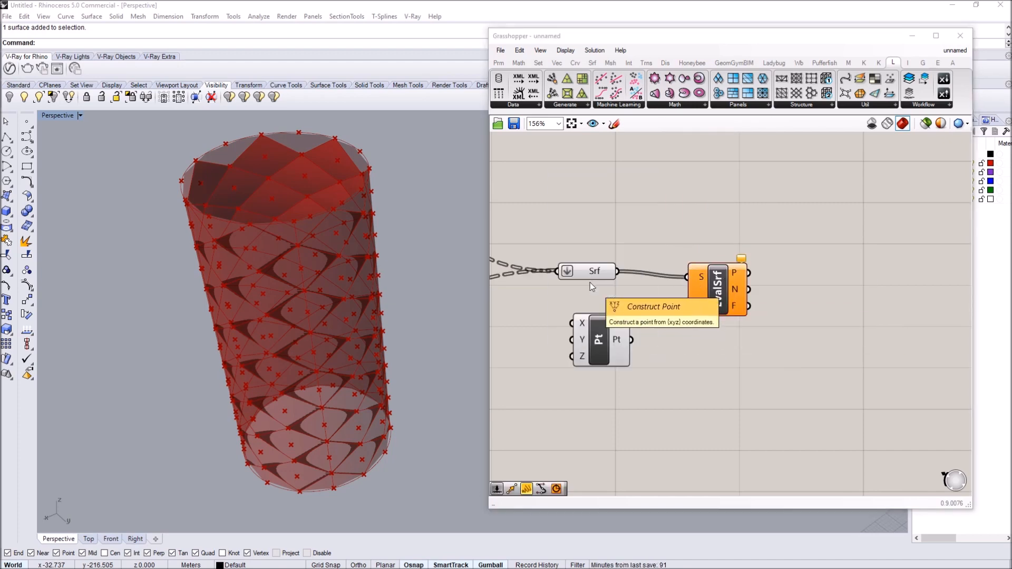
- Feed a 0.5 number slider into Construct Point's X and Y, and connect the point to Evaluate Surface's uv input
right_click_drag(593, 327, 719, 329)
double_click(592, 351)
type("0.5")
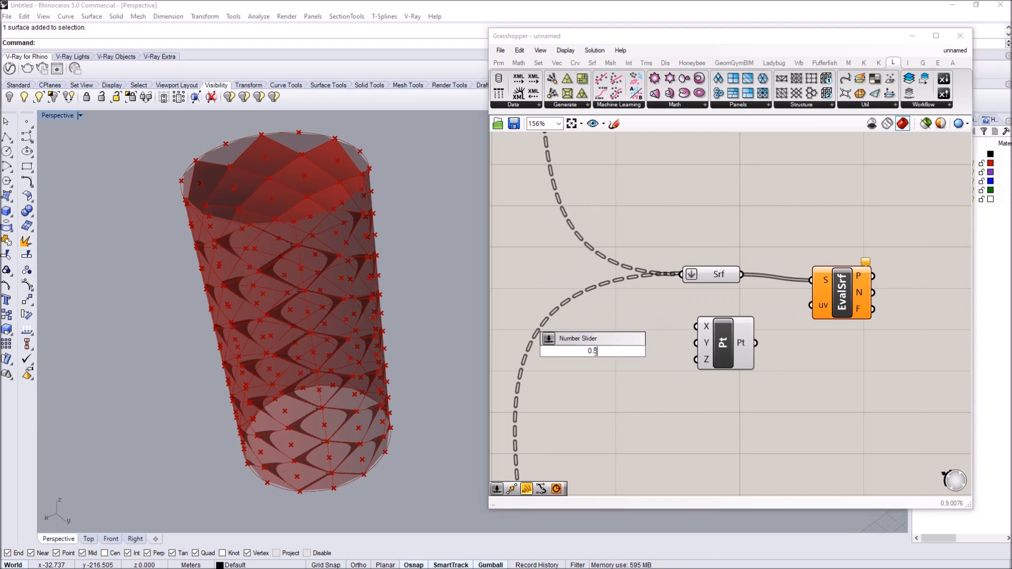
key("Return")
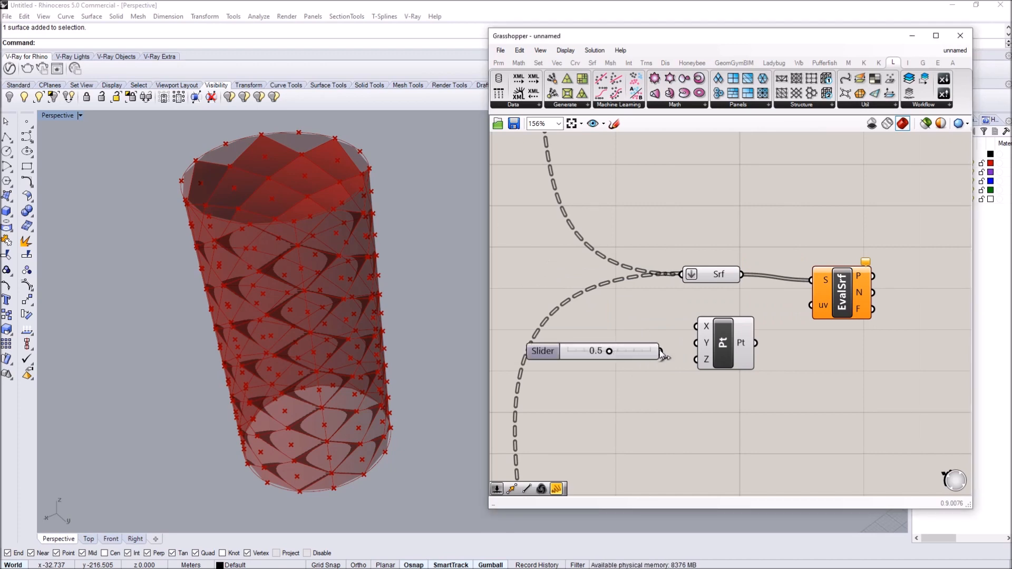
left_click_drag(652, 354, 617, 340)
right_click_drag(739, 333, 666, 336)
left_click_drag(682, 345, 737, 308)
left_click(774, 302)
- Reparameterize the surface input of Evaluate Surface and check the evaluated frames on the cylinder panels
right_click_drag(834, 301, 697, 322)
left_click(681, 297)
scroll(682, 298, "down", 2)
left_click(640, 301)
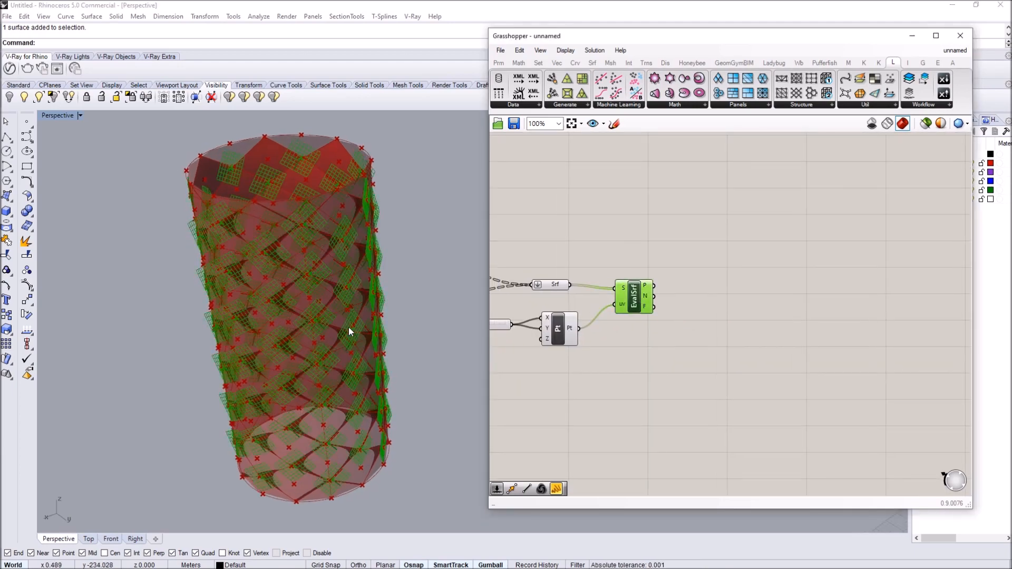
right_click_drag(349, 327, 343, 302)
scroll(344, 302, "up", 5)
right_click_drag(280, 274, 284, 269)
right_click_drag(568, 289, 650, 287)
scroll(650, 286, "up", 2)
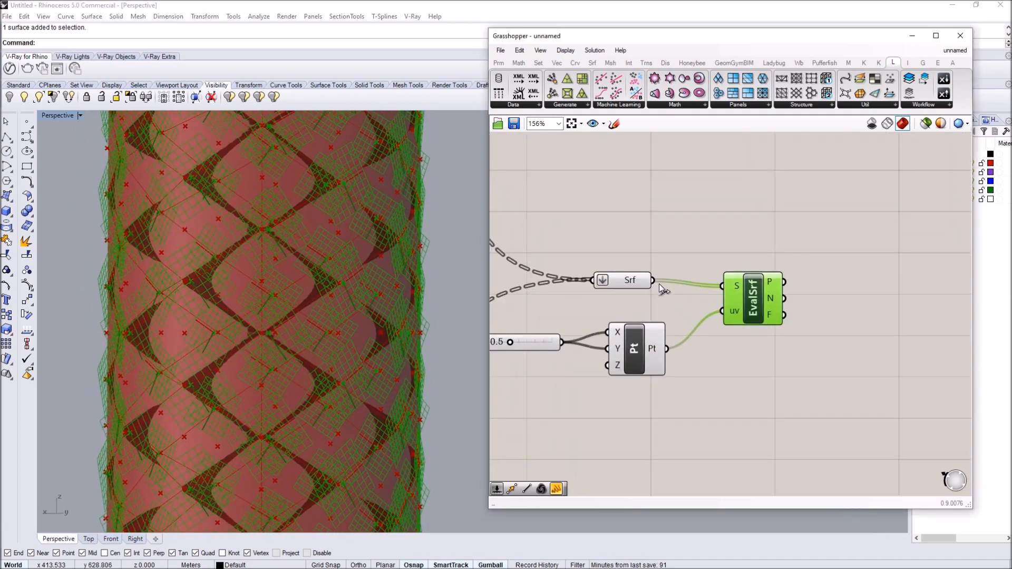
right_click(729, 285)
left_click(761, 416)
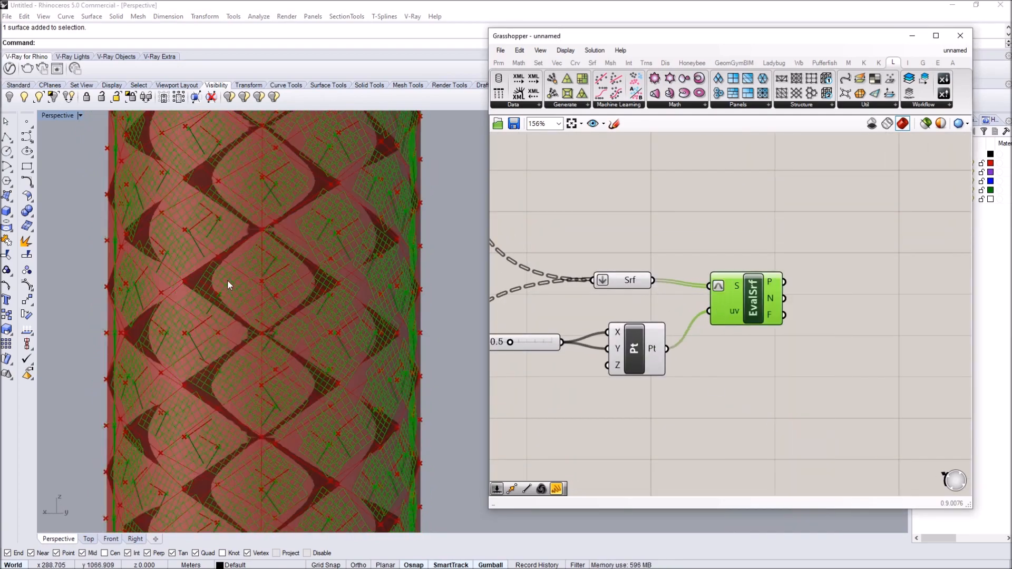
right_click_drag(293, 312, 254, 345)
right_click_drag(863, 303, 711, 295)
double_click(710, 295)
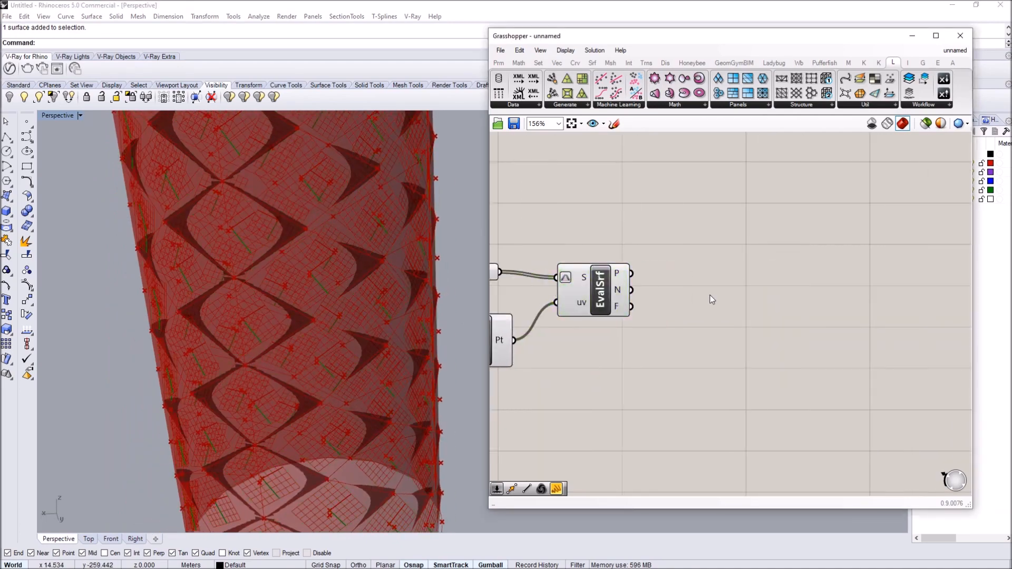
type("sca")
key("Escape")
- Rearrange the Surface parameter, slider, Construct Point and Evaluate Surface components to open space after the Surface parameter
scroll(754, 292, "down", 3)
right_click_drag(505, 242, 687, 289)
scroll(679, 293, "down", 2)
left_click_drag(610, 294, 756, 343)
scroll(754, 316, "up", 2)
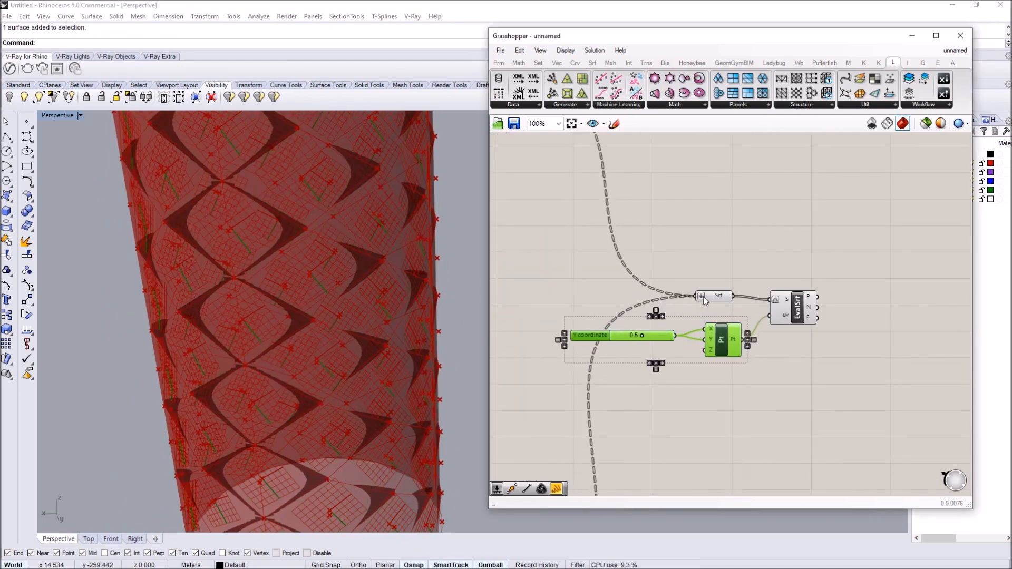
left_click(769, 305)
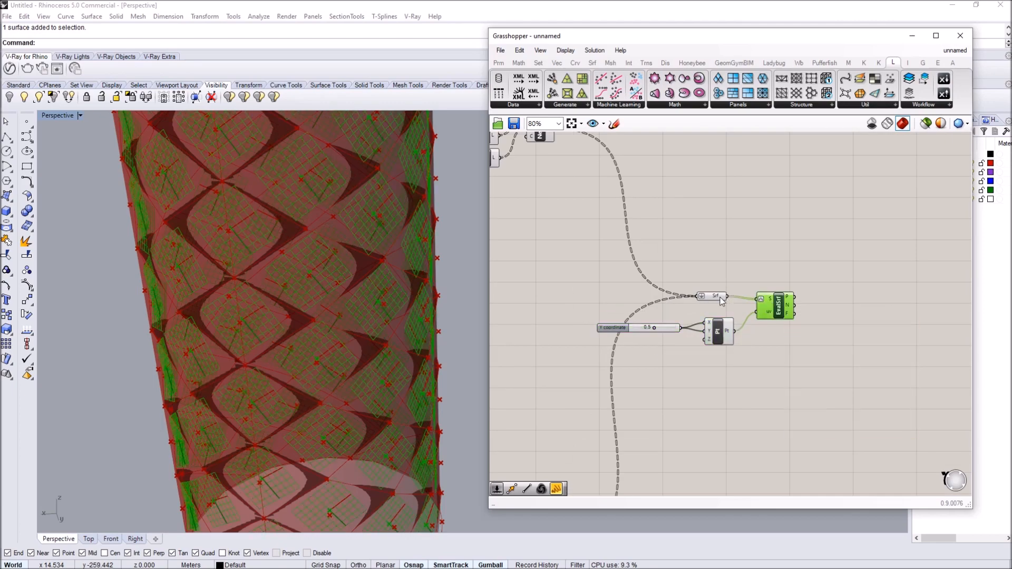
right_click_drag(724, 296, 683, 304)
left_click_drag(683, 304, 575, 278)
- Add a Brep Wireframe component and connect the collecting Surface parameter to its Brep input
double_click(611, 263)
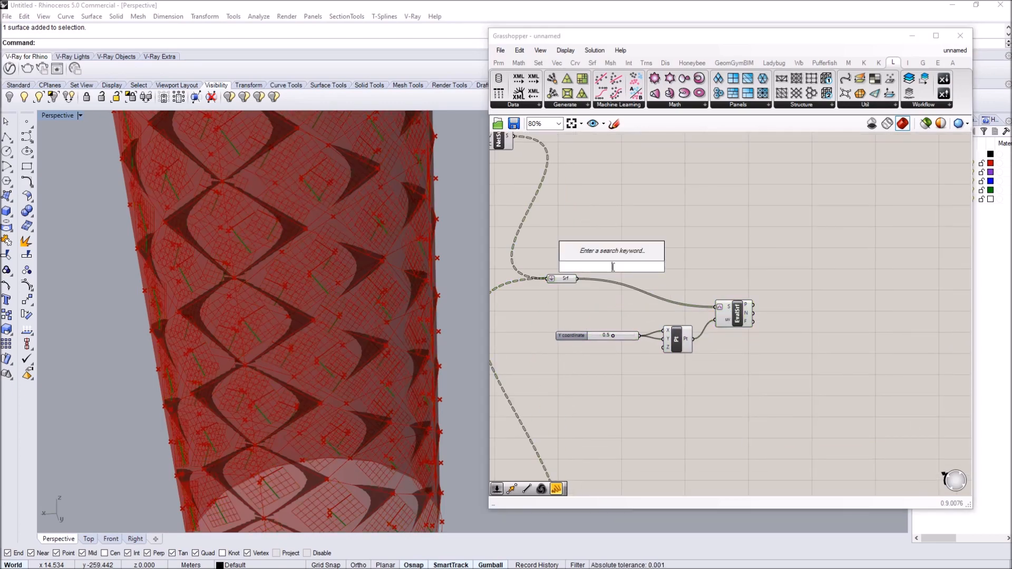
type("wire")
key("Return")
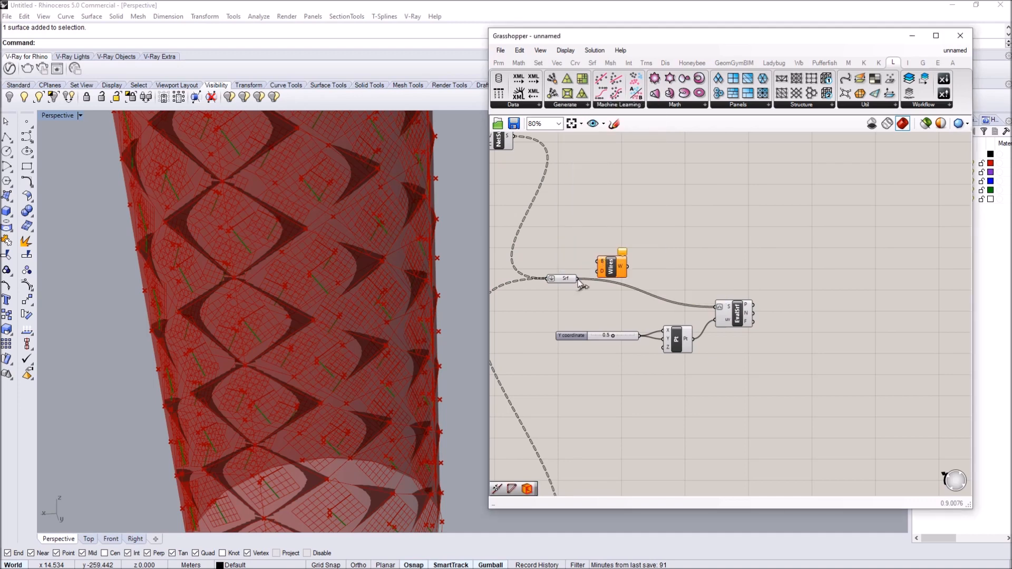
left_click_drag(618, 268, 623, 268)
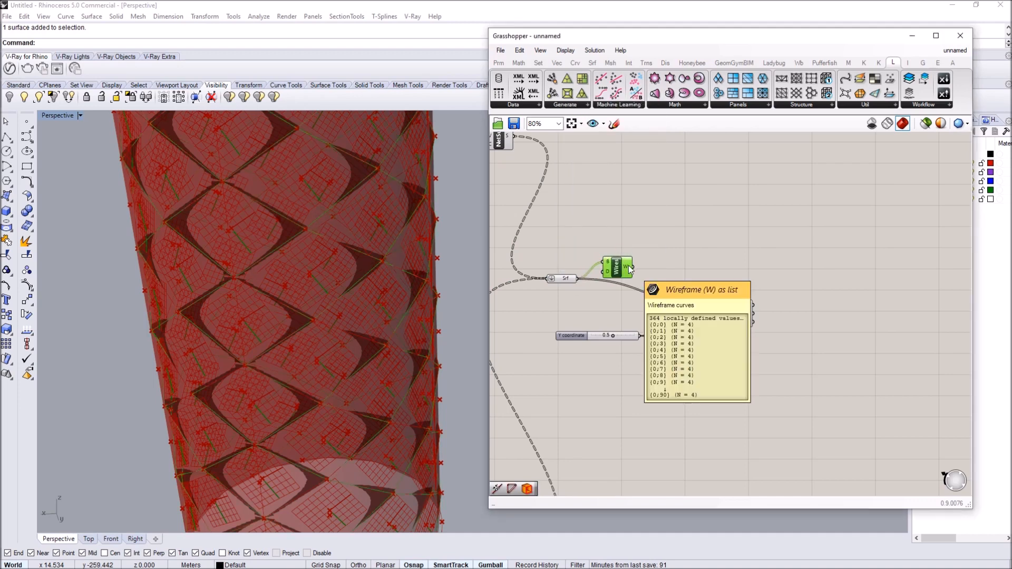
- Add a Join Curves component and place it unconnected above the Wireframe component
double_click(654, 273)
type("joi")
left_click(640, 261)
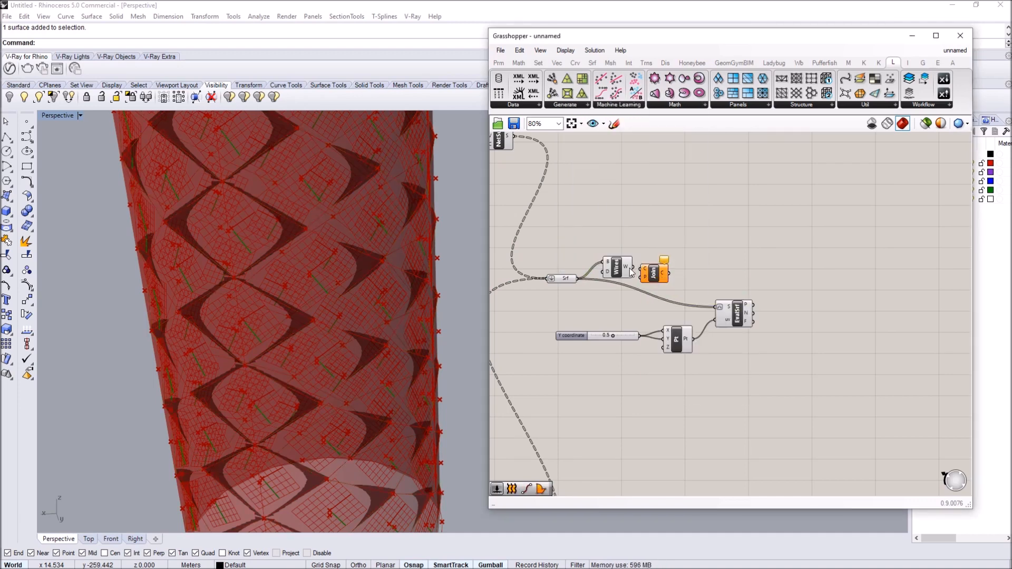
left_click(619, 268)
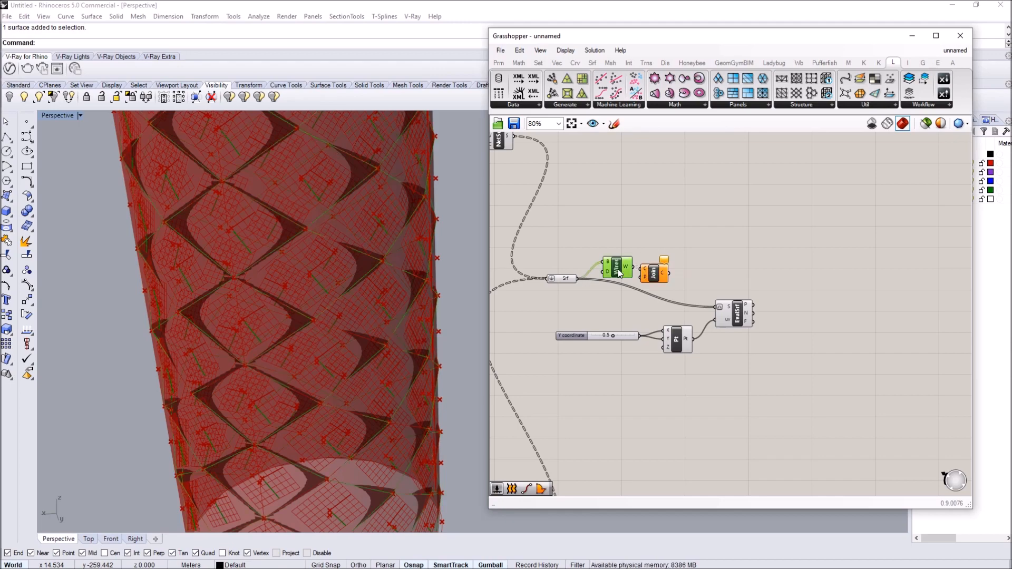
left_click_drag(652, 275, 677, 223)
left_click(622, 251)
right_click_drag(620, 256, 533, 264)
scroll(530, 267, "up", 2)
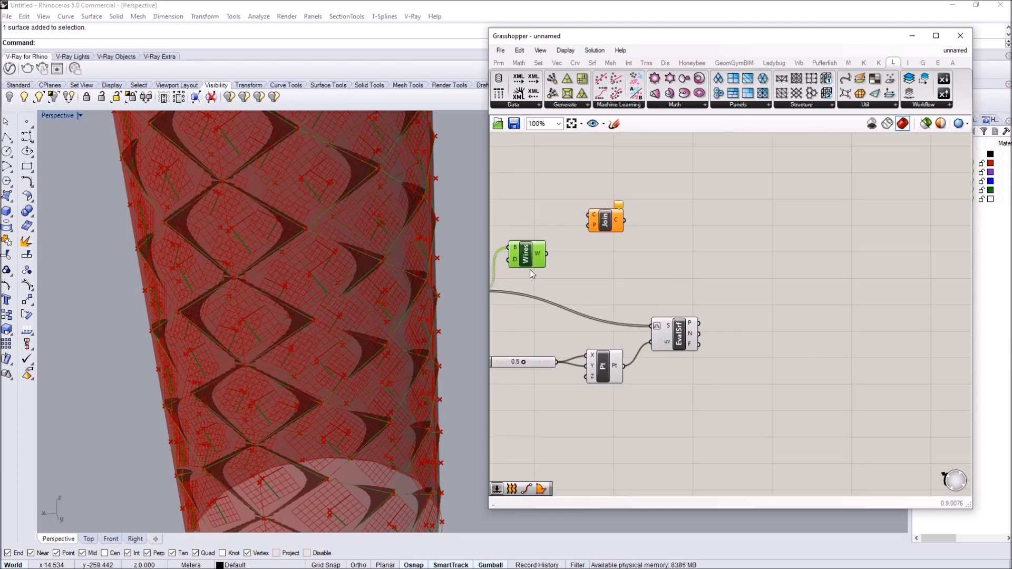
- Add a Scale component and connect the Wireframe curves to its geometry input
left_click(757, 286)
double_click(758, 285)
type("scale")
key("Return")
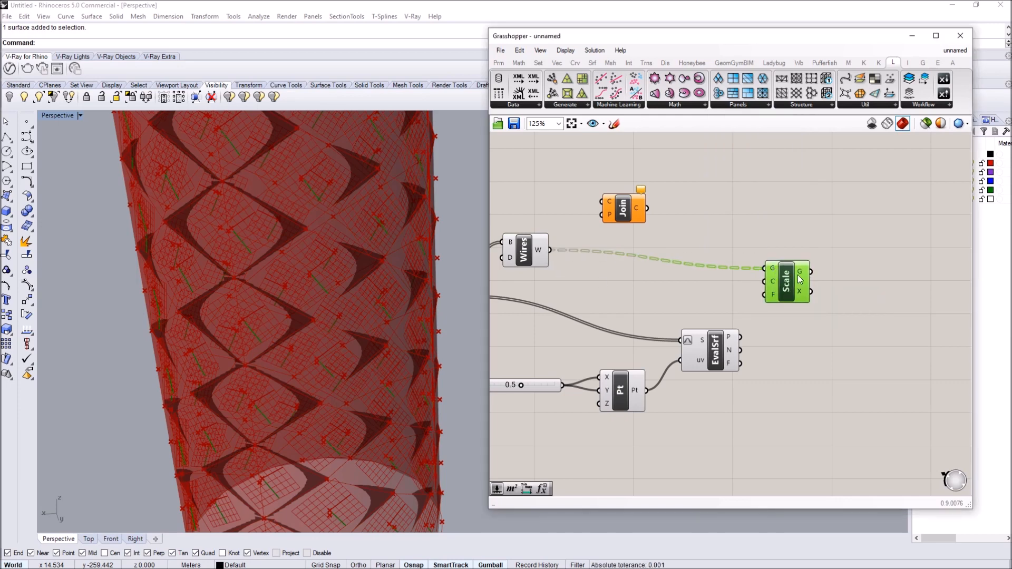
left_click_drag(786, 280, 814, 281)
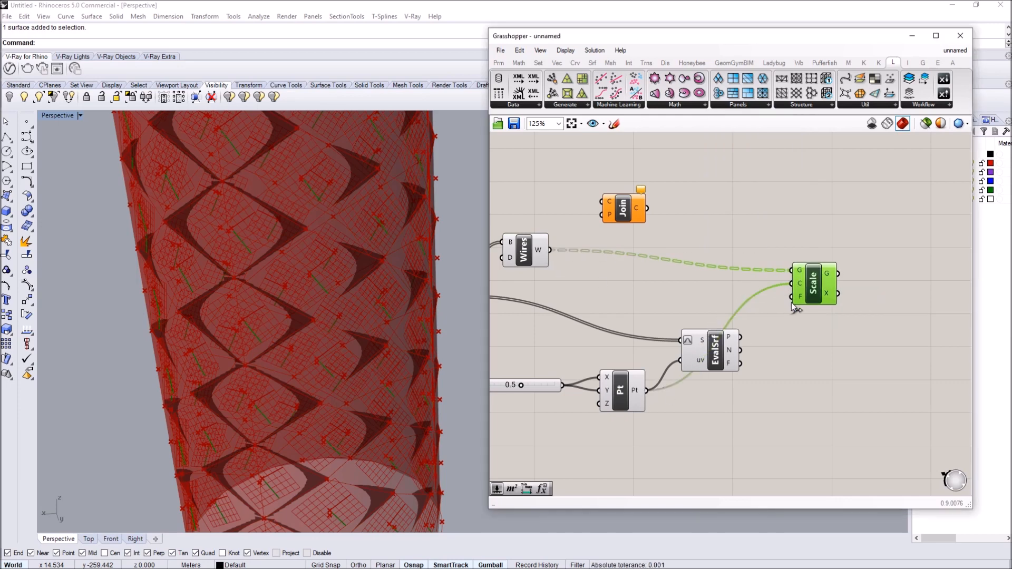
- Connect Evaluate Surface's point output to the Scale centre input in place of the Construct Point wire
scroll(652, 310, "down", 2)
right_click_drag(558, 298, 617, 300)
scroll(617, 300, "up", 1)
right_click_drag(651, 270, 562, 271)
left_click(720, 357)
scroll(720, 360, "up", 2)
left_click_drag(699, 369, 780, 261)
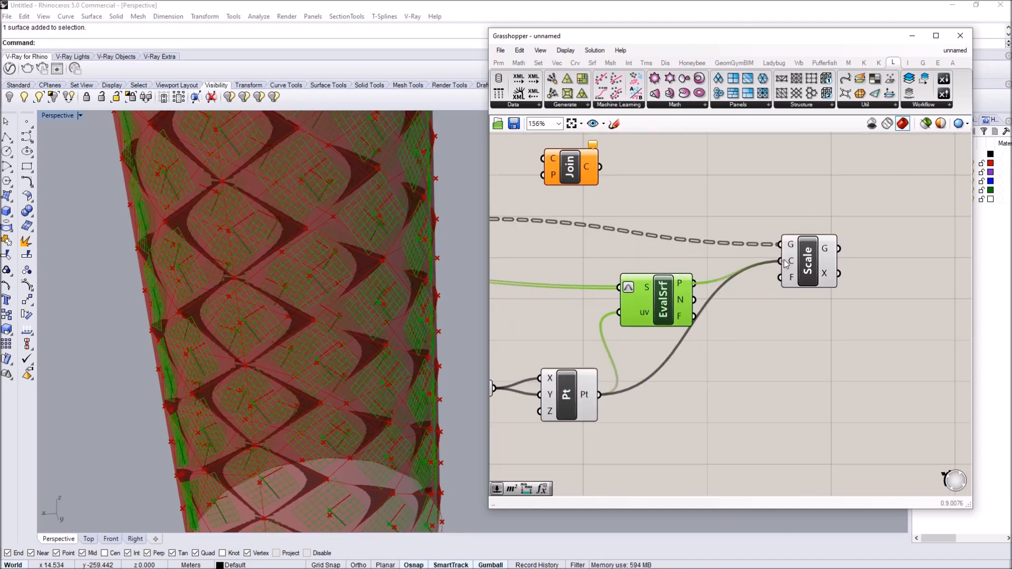
left_click_drag(680, 303, 693, 315)
- Add a 0.5 number slider and connect it to the factor input of the Scale component
double_click(676, 401)
type("0.")
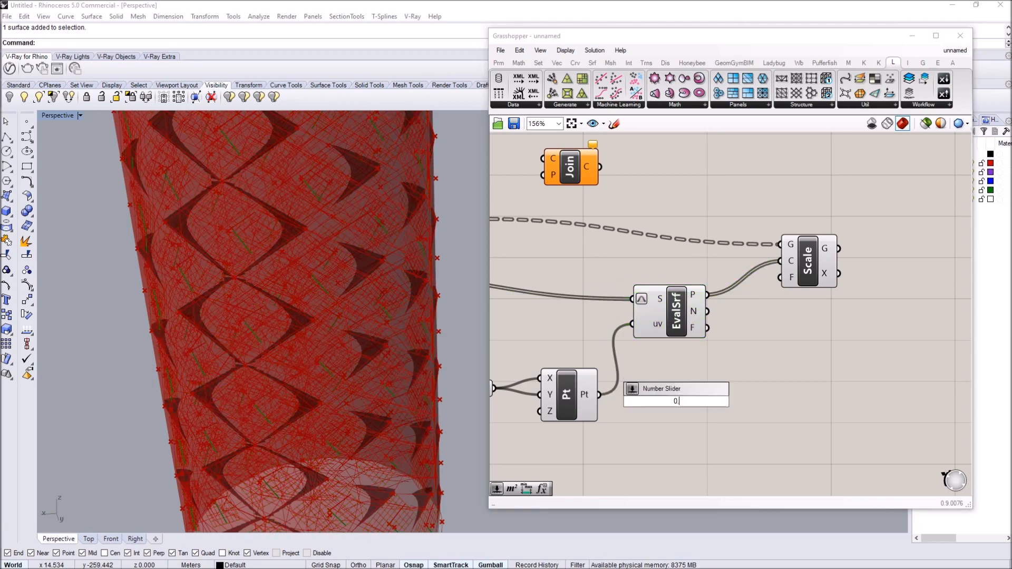
key("Return")
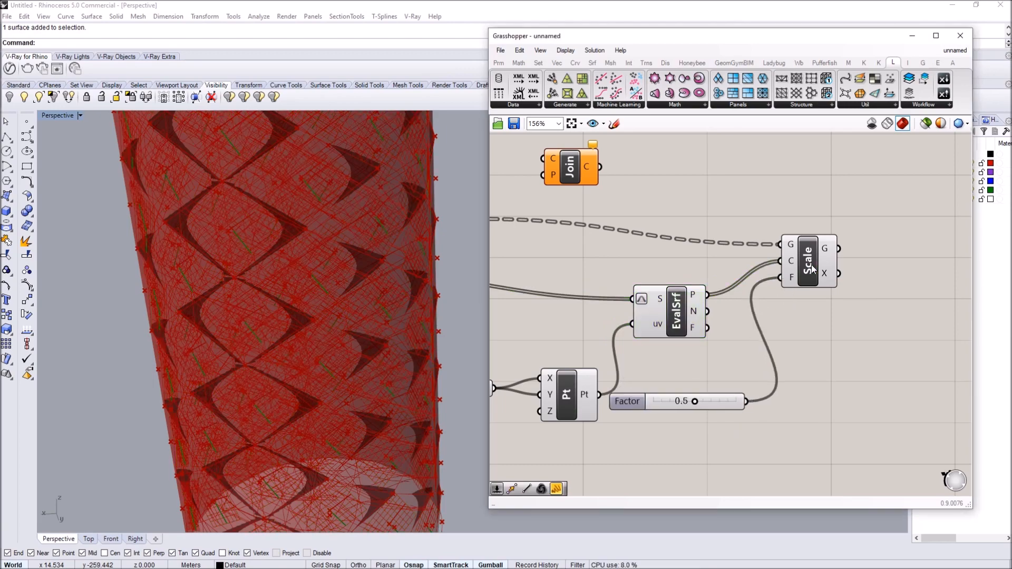
left_click_drag(811, 269, 821, 274)
- Inspect the scaled curves inside the cylinder and set the Scale factor slider to 0.4
scroll(446, 357, "down", 6)
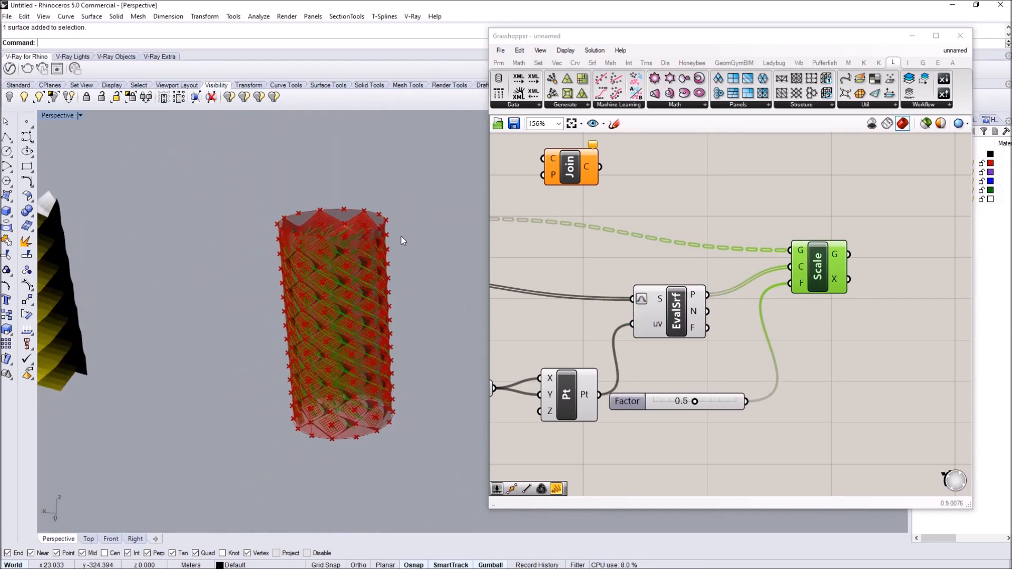
right_click_drag(403, 241, 364, 290)
scroll(310, 227, "up", 6)
right_click_drag(310, 247, 308, 314)
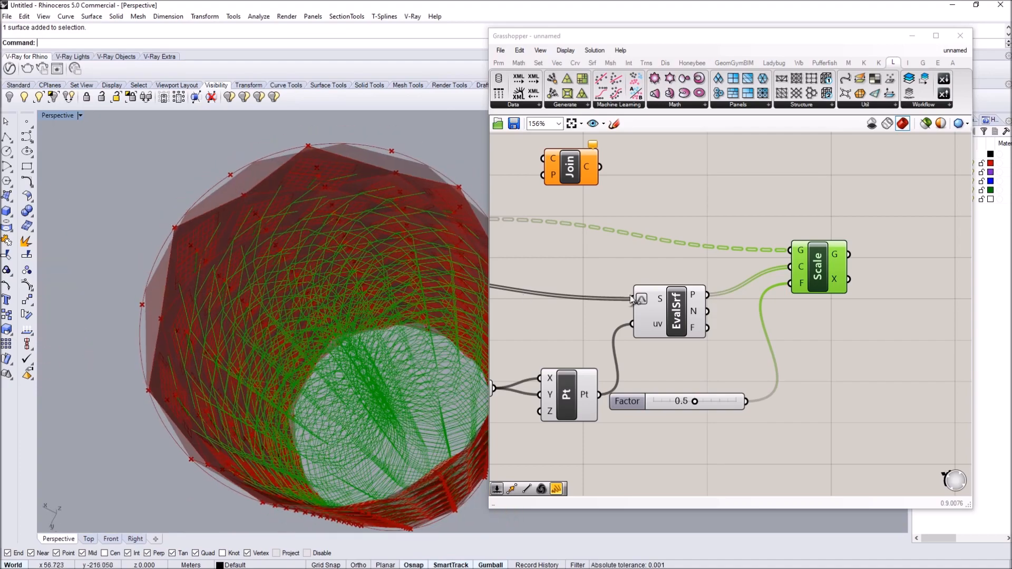
right_click_drag(672, 388, 683, 377)
left_click_drag(706, 391, 694, 392)
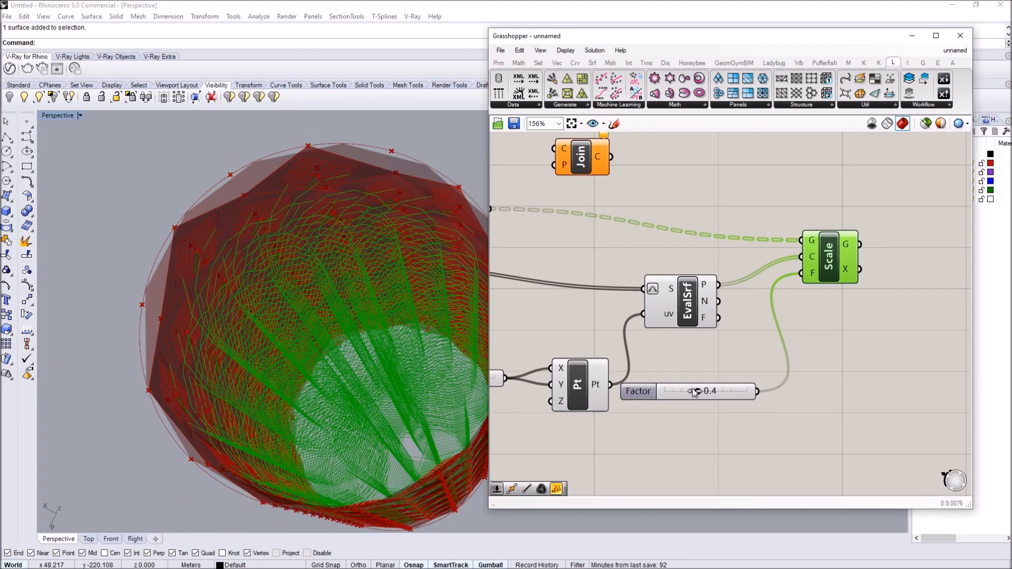
- Graft the centre input of the Scale component and check the scaled outlines on the cylinder
right_click(812, 259)
left_click(849, 366)
right_click_drag(316, 366, 311, 340)
scroll(628, 242, "down", 3)
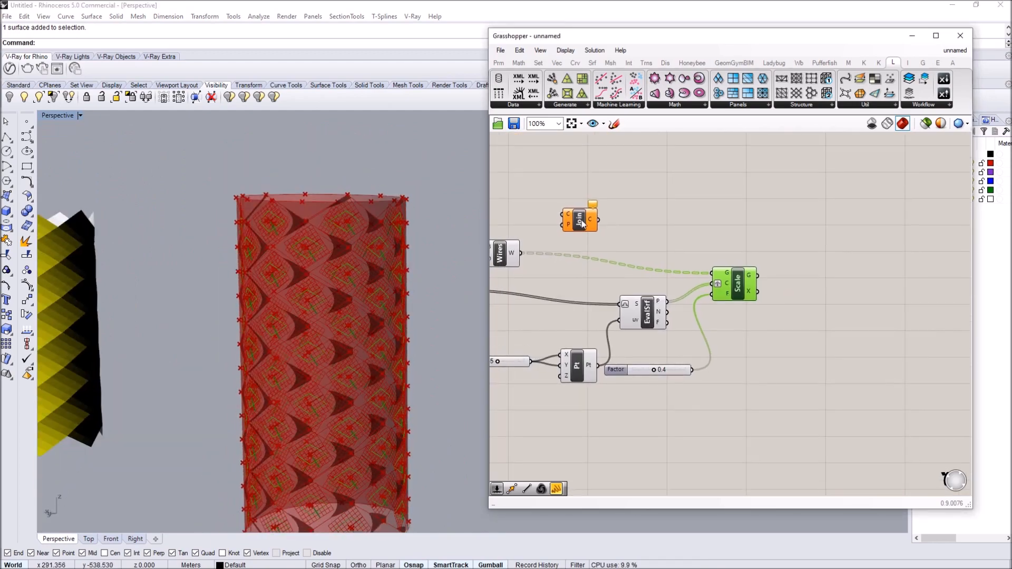
- Spread out the Join, Wires and Scale components on the canvas to make room between them
left_click_drag(586, 228, 635, 201)
left_click_drag(500, 252, 563, 224)
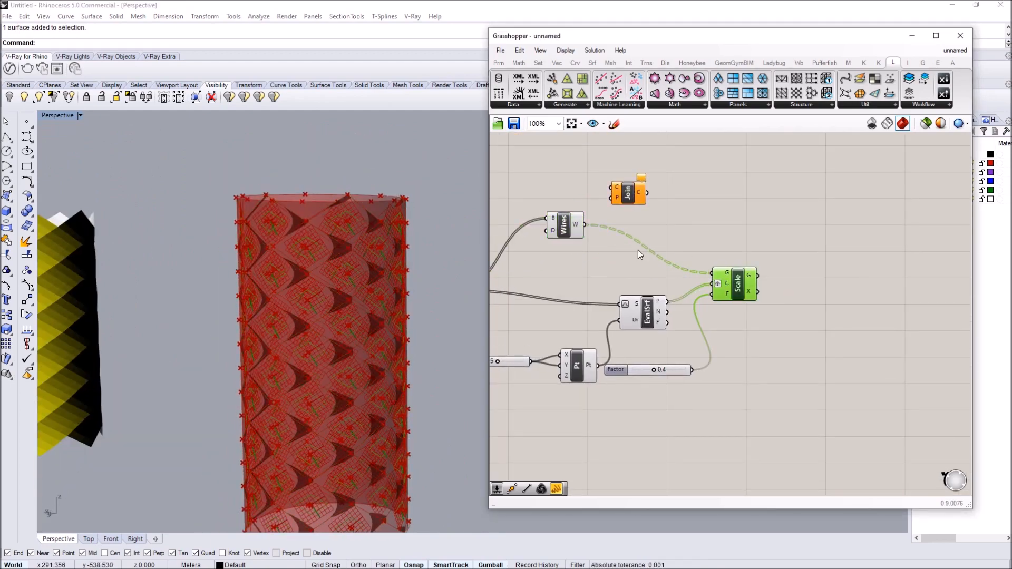
left_click(563, 227)
left_click_drag(737, 285, 742, 290)
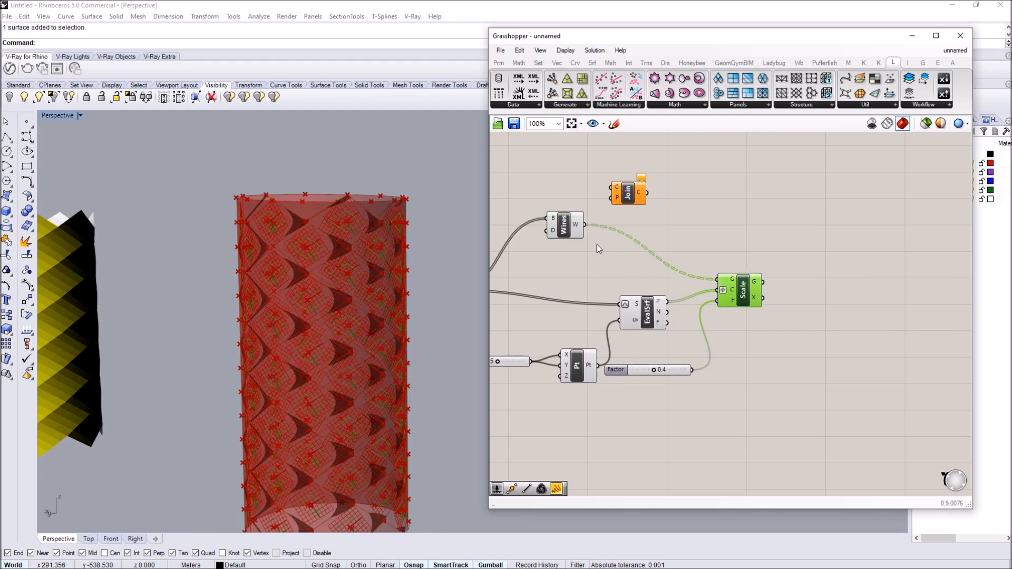
left_click(564, 231)
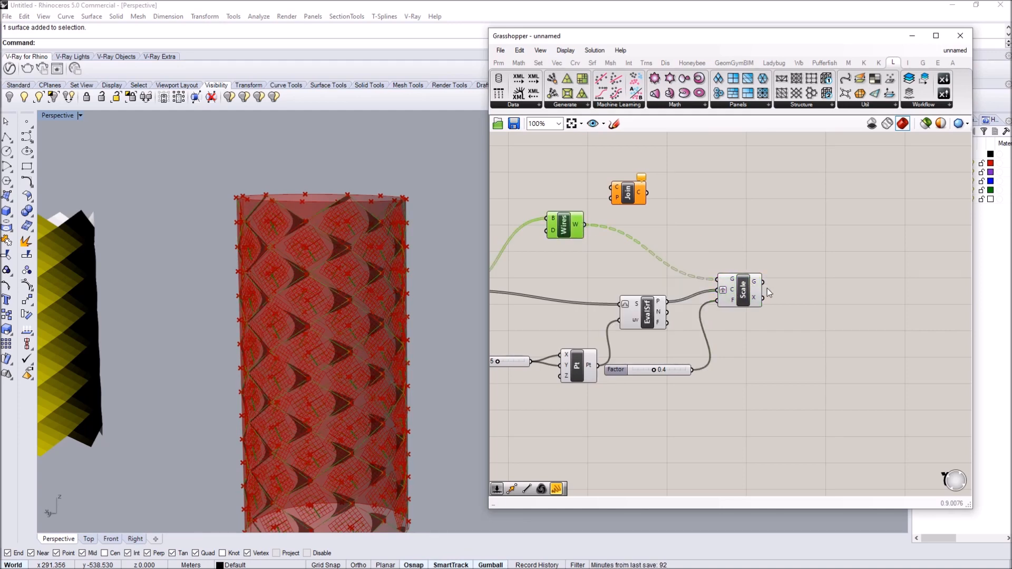
left_click_drag(575, 230, 680, 236)
right_click_drag(706, 237, 650, 239)
double_click(737, 245)
key("Escape")
left_click(621, 236)
- Inspect the panel edge wires and the scaled outlines on the cylinder, shifting the Join component clear of Wires
scroll(333, 329, "up", 5)
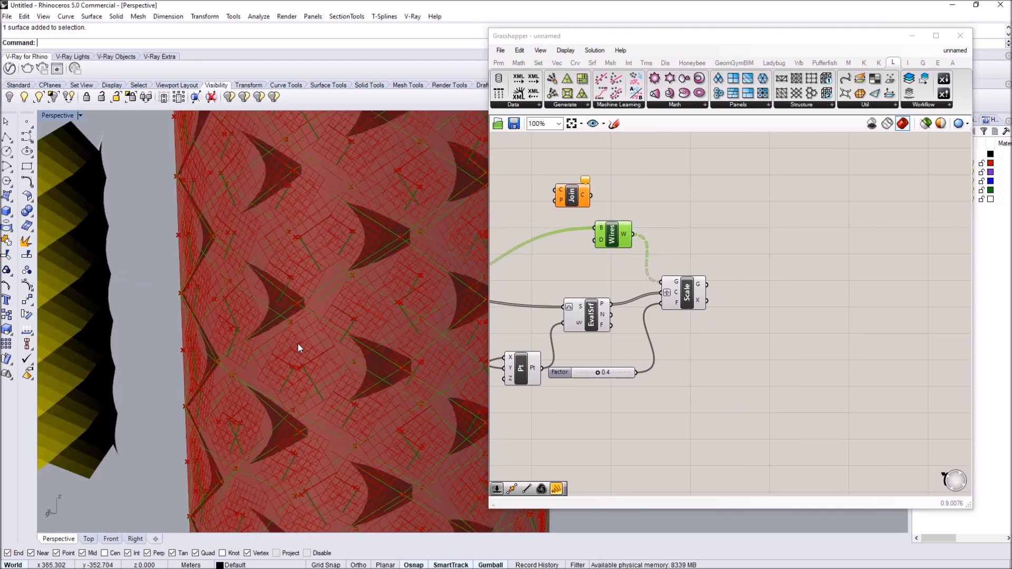
right_click_drag(752, 264, 723, 268)
mouse_move(668, 288)
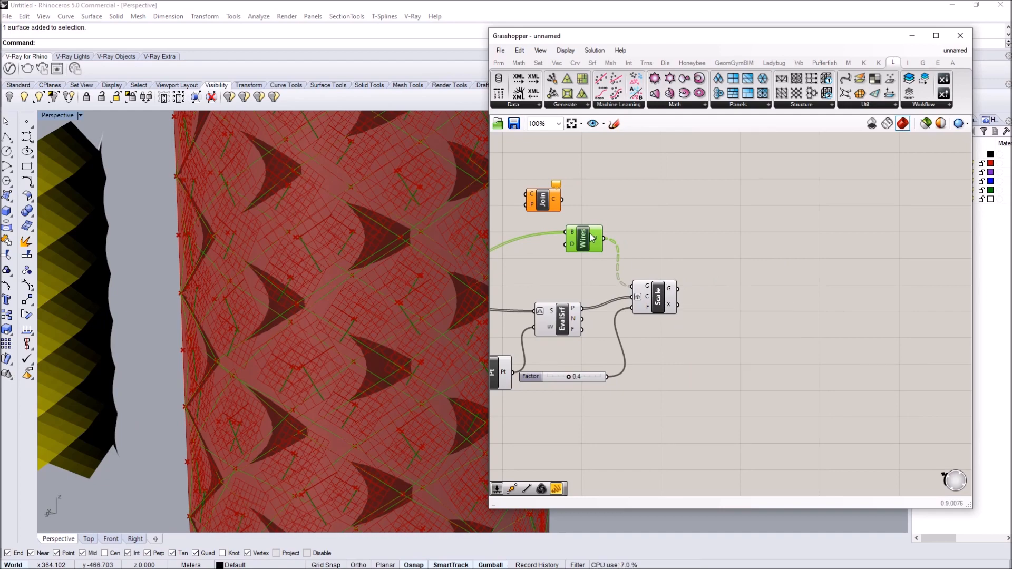
mouse_move(593, 240)
right_click_drag(715, 256, 722, 264)
right_click_drag(397, 305, 398, 335)
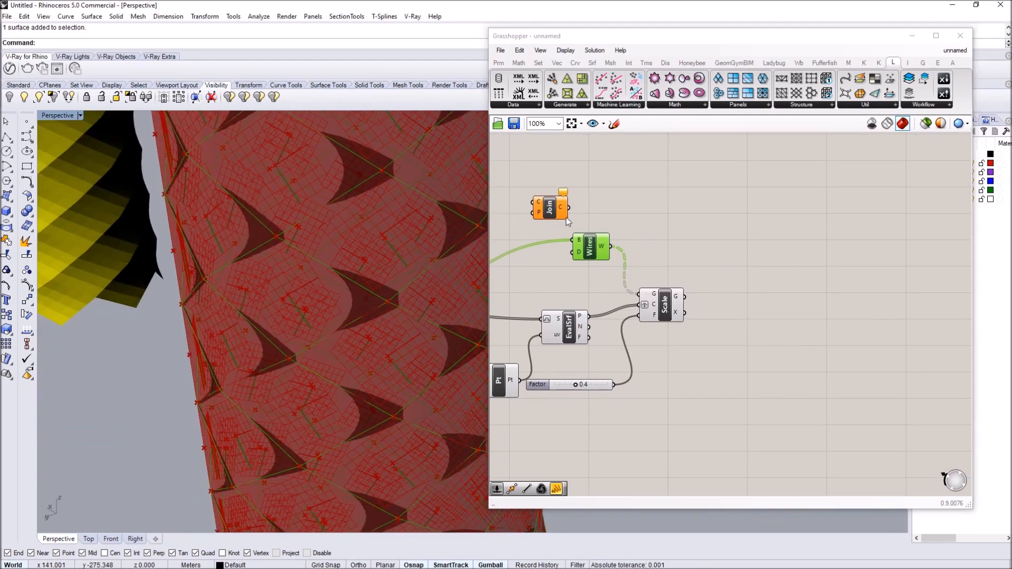
left_click_drag(567, 218, 653, 219)
left_click_drag(619, 252, 611, 246)
right_click_drag(338, 248, 349, 340)
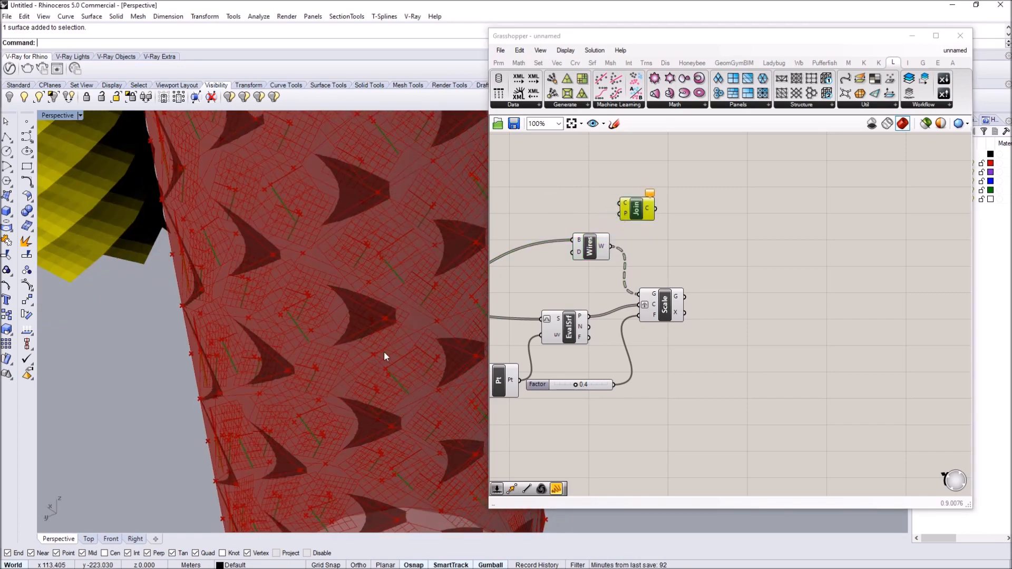
scroll(387, 353, "up", 6)
right_click_drag(663, 225, 639, 235)
left_click_drag(563, 258, 555, 252)
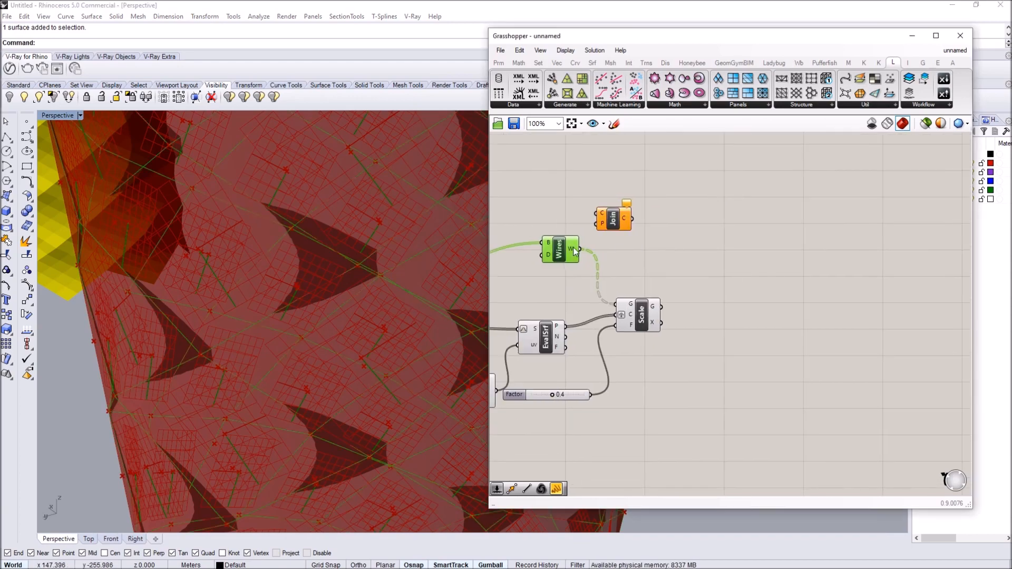
- Add a Weave component and apply Simplify and Graft to its stream 0 input
double_click(685, 262)
type("weave")
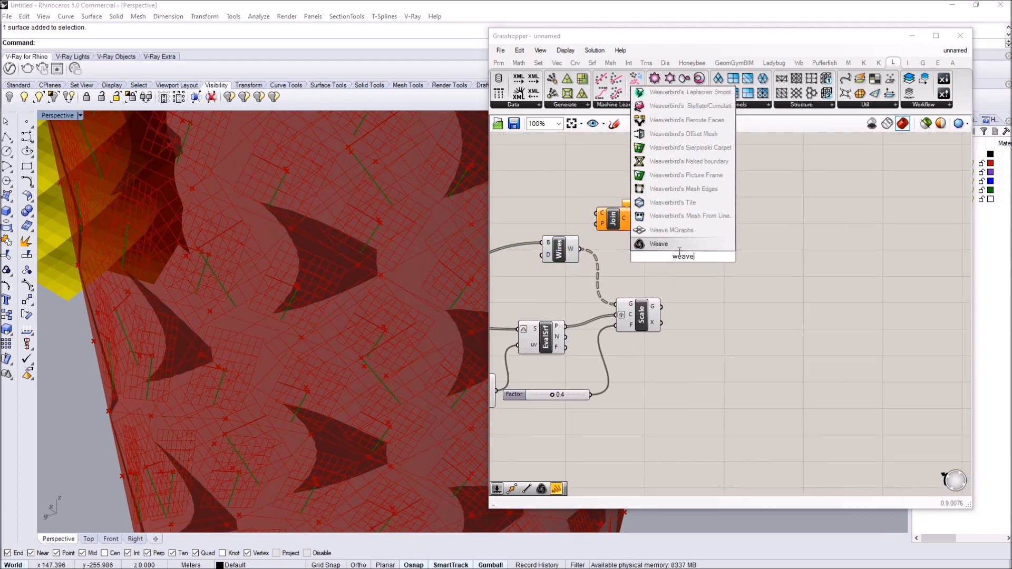
key("Return")
scroll(686, 258, "up", 4)
right_click(718, 240)
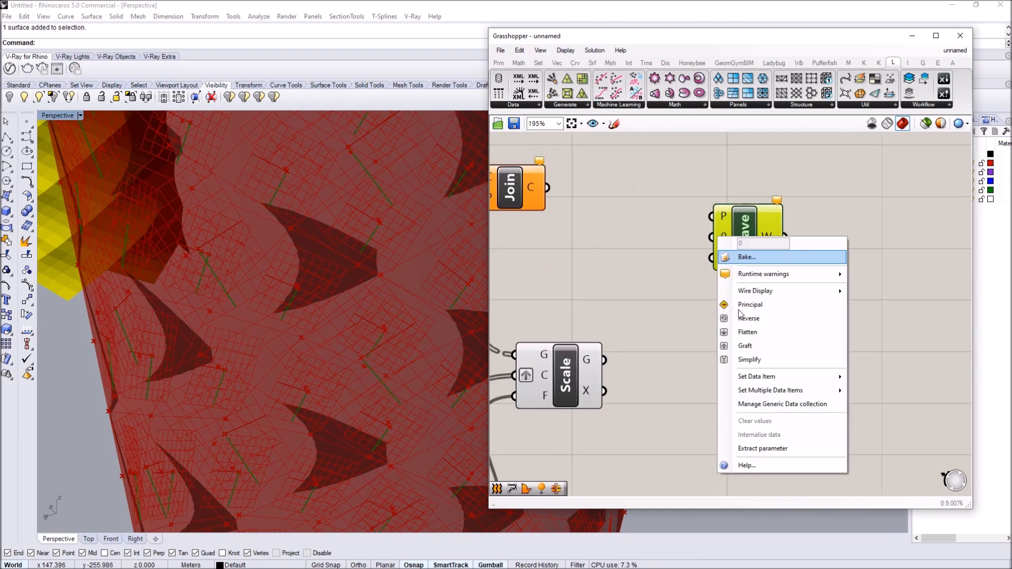
left_click(739, 361)
right_click(718, 239)
left_click(737, 343)
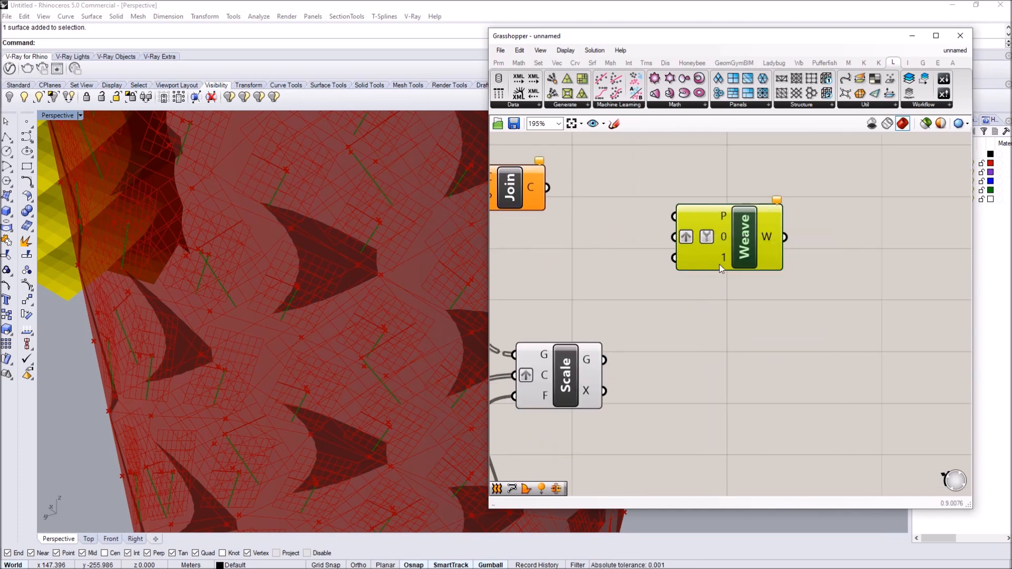
- Graft the stream 1 input of Weave and turn off Simplify on its stream 0 input
right_click(718, 261)
left_click(747, 369)
right_click(703, 242)
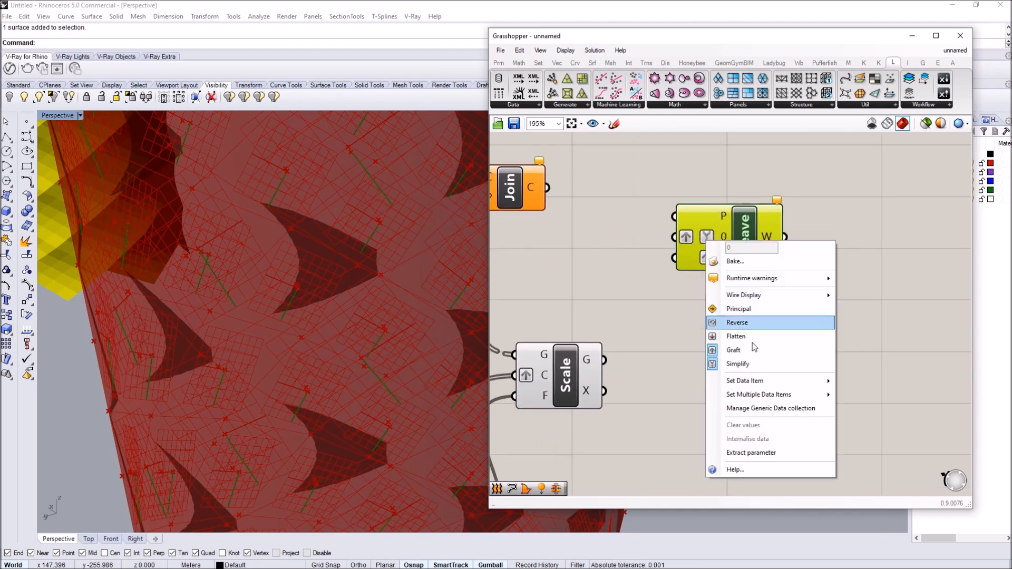
left_click(740, 361)
- Route the Wires output into Weave's stream 0 input through a new flattened Curve parameter
scroll(599, 266, "down", 3)
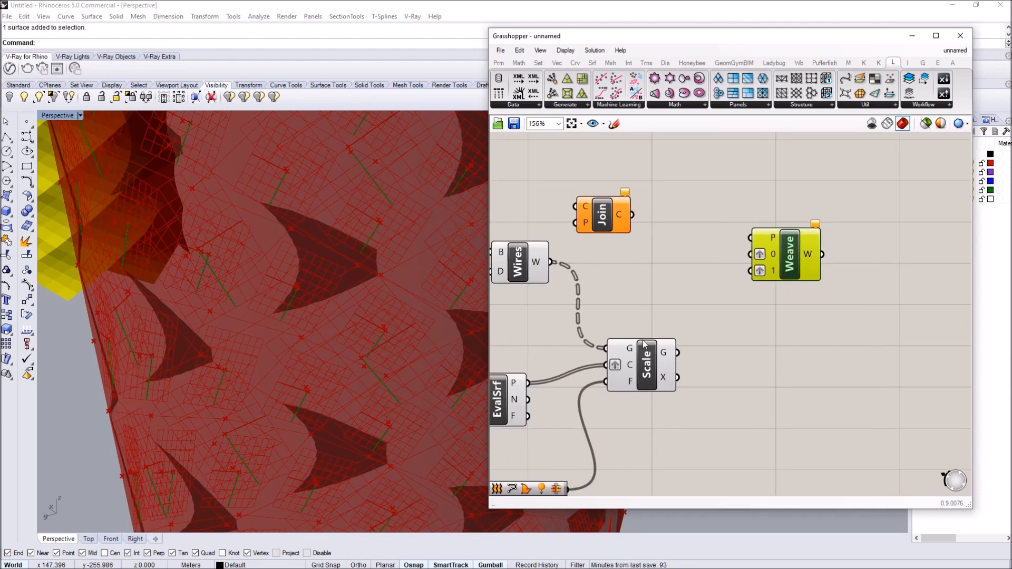
double_click(634, 268)
type("curve")
left_click(616, 254)
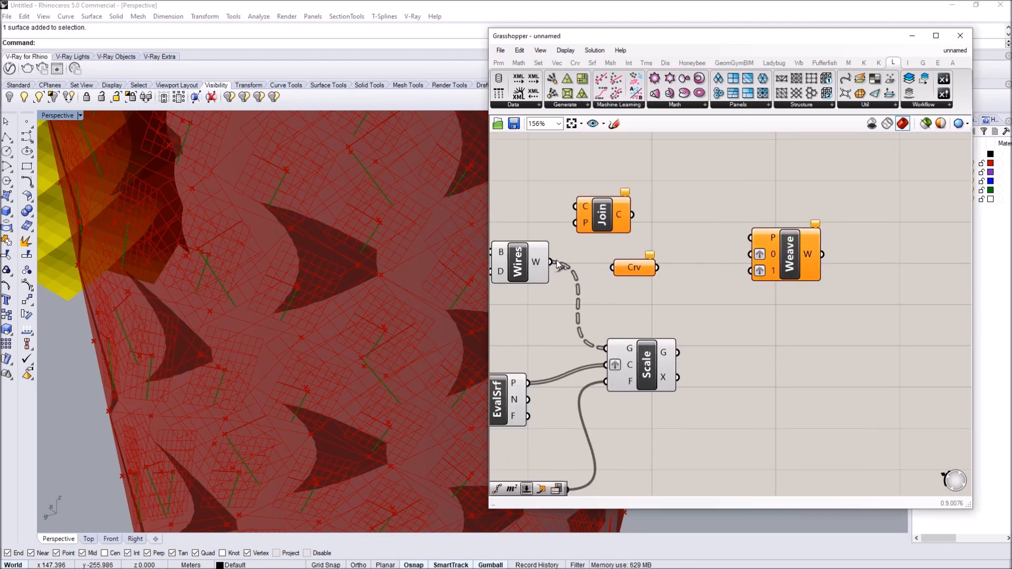
left_click(615, 269)
right_click(626, 267)
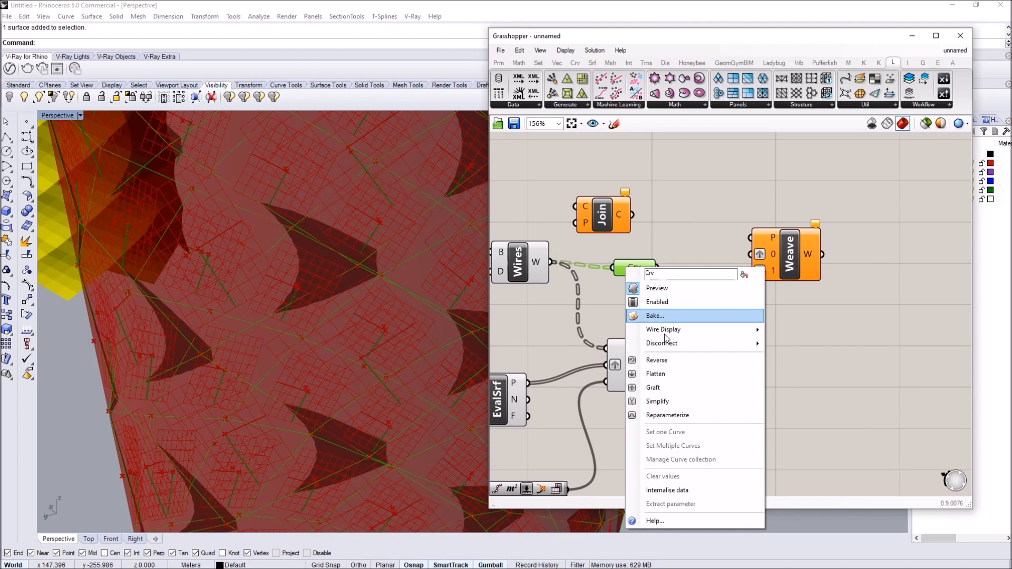
left_click(654, 372)
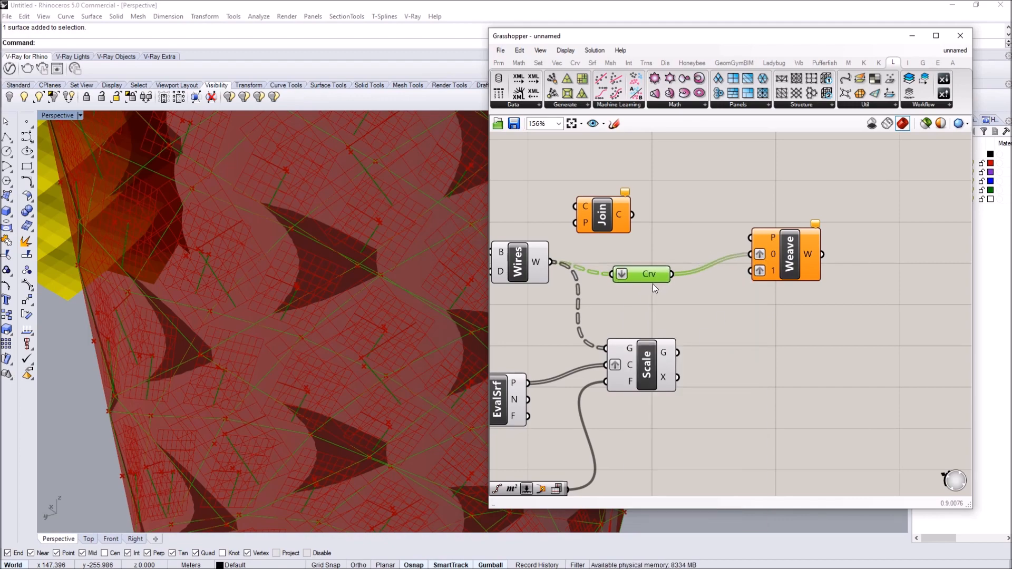
- Duplicate the flattened Curve parameter and use it to link Scale's geometry output to Weave's stream 1 input
left_click_drag(657, 285, 732, 327)
left_click_drag(677, 353, 751, 270)
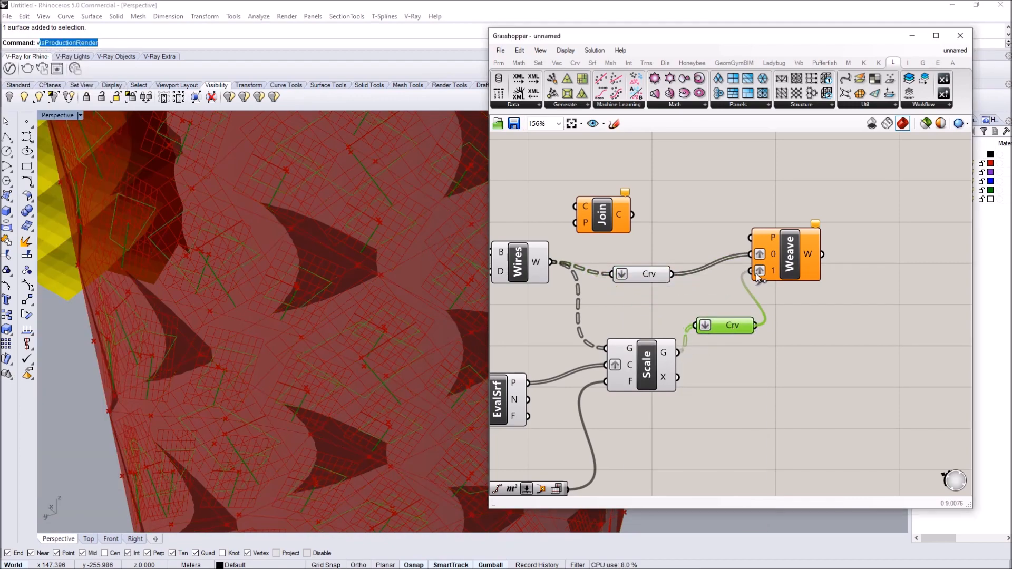
left_click(786, 316)
left_click_drag(810, 254, 844, 262)
- Add a Loft component beside Weave and connect the woven output to its curves input
right_click_drag(844, 262, 669, 239)
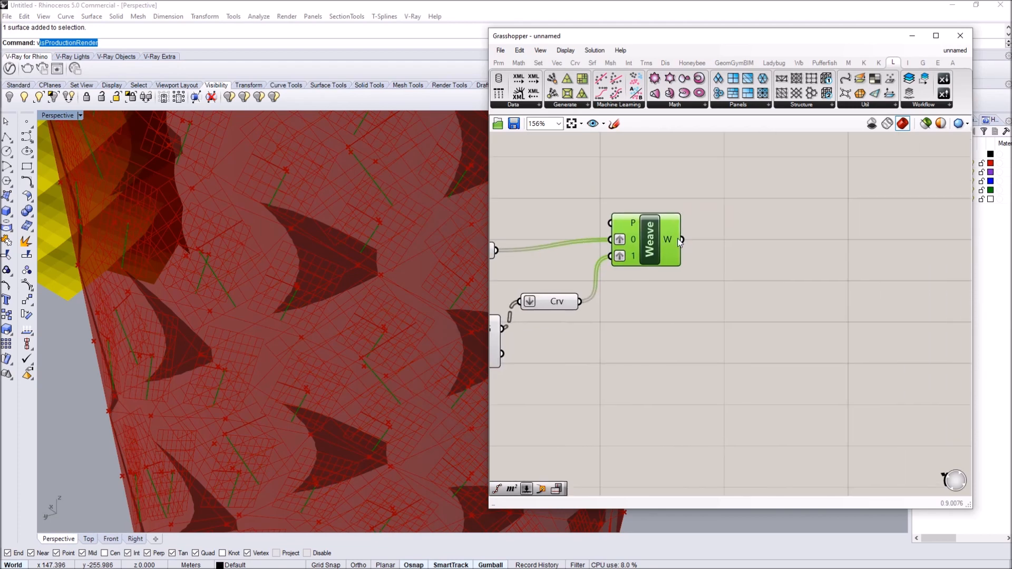
mouse_move(678, 241)
double_click(806, 274)
type("loft")
left_click(764, 268)
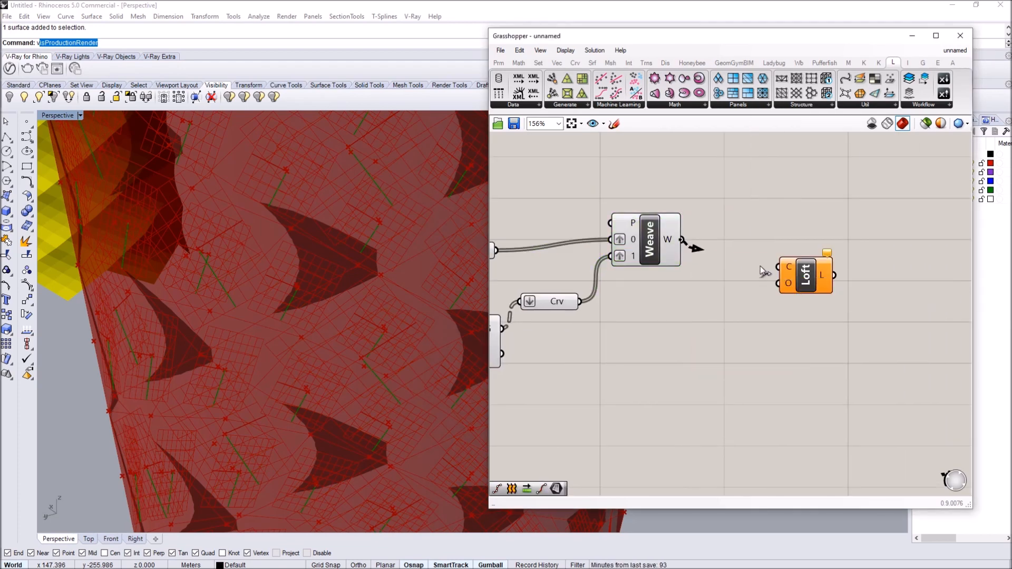
left_click_drag(808, 277, 762, 246)
scroll(343, 267, "down", 5)
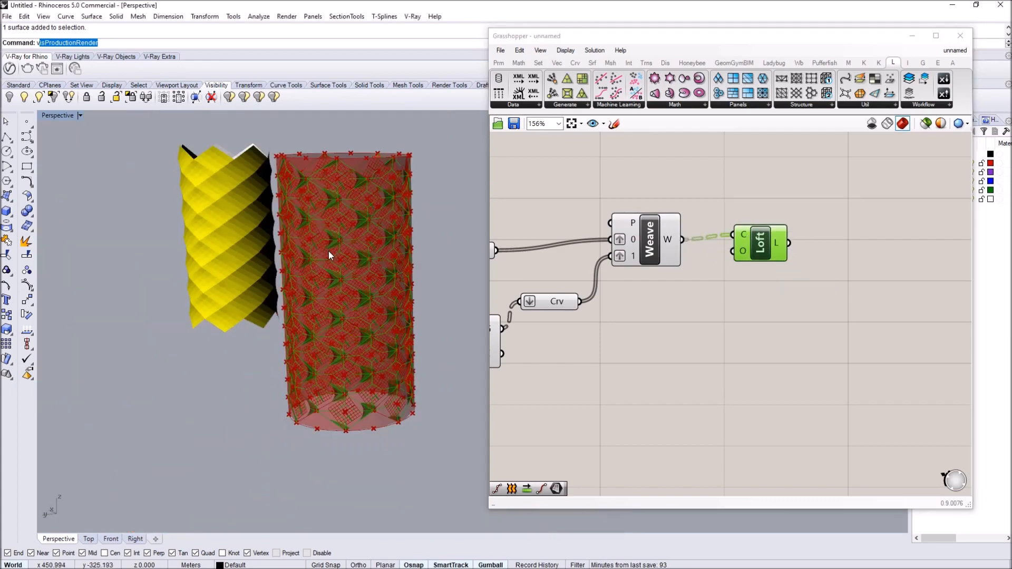
- Bake the lofted surfaces and move them away from the previewed cylinder
right_click(768, 246)
left_click(780, 290)
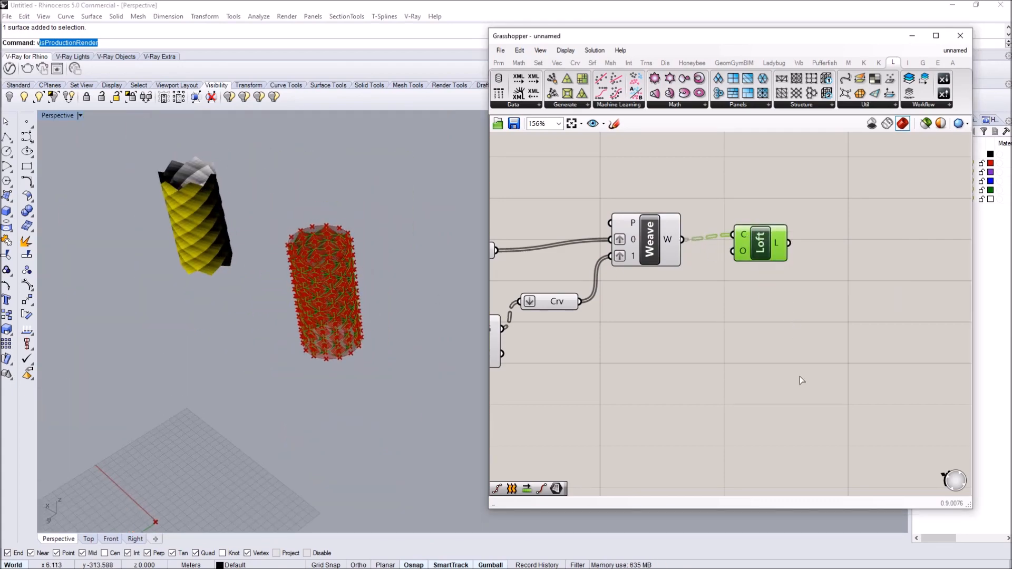
left_click(795, 388)
left_click_drag(276, 238, 275, 236)
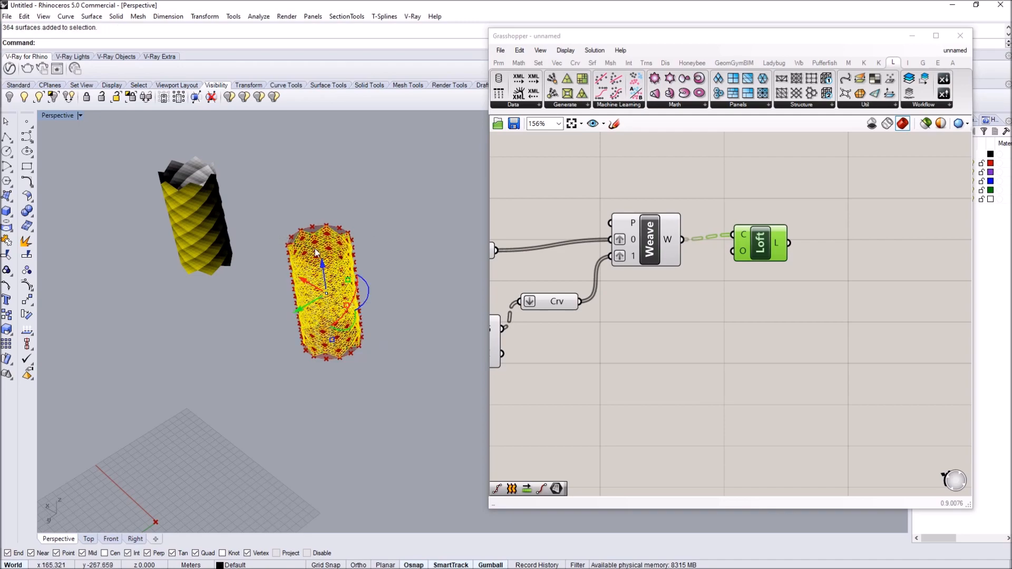
scroll(320, 243, "down", 6)
left_click_drag(294, 286, 362, 247)
left_click(432, 148)
- Examine the baked panels and their diamond openings up close, selecting one surface to check how it is divided
scroll(429, 200, "up", 6)
scroll(368, 249, "up", 10)
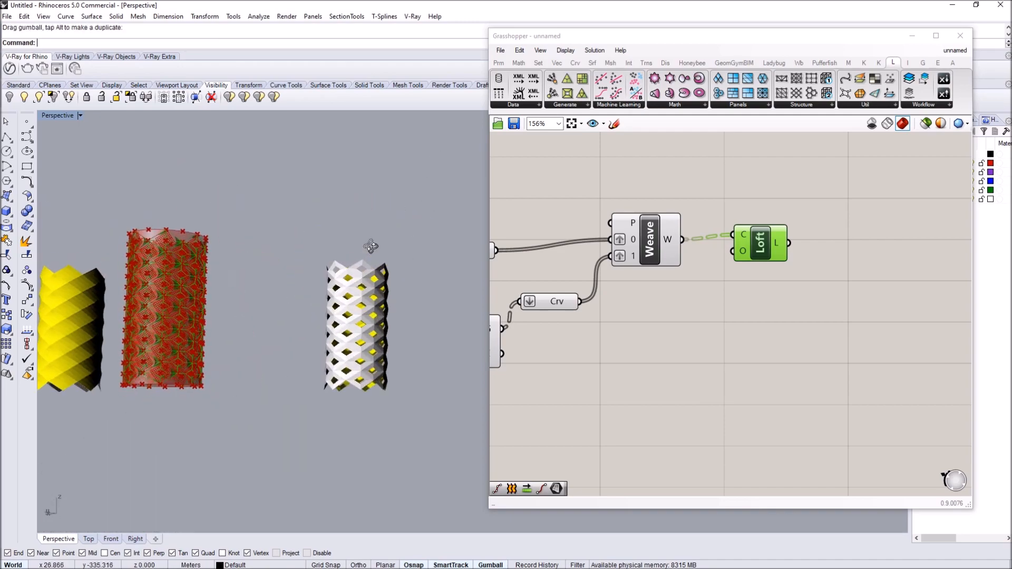
right_click_drag(361, 295, 263, 277)
scroll(248, 282, "down", 5)
scroll(229, 284, "up", 5)
scroll(217, 293, "down", 2)
scroll(208, 274, "down", 6)
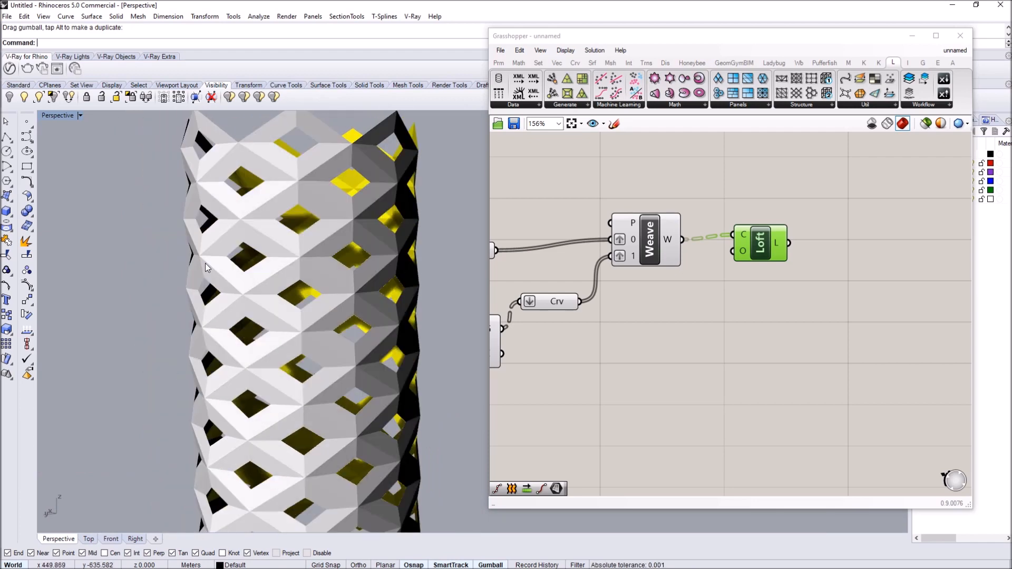
right_click_drag(211, 252, 270, 229)
scroll(259, 245, "up", 8)
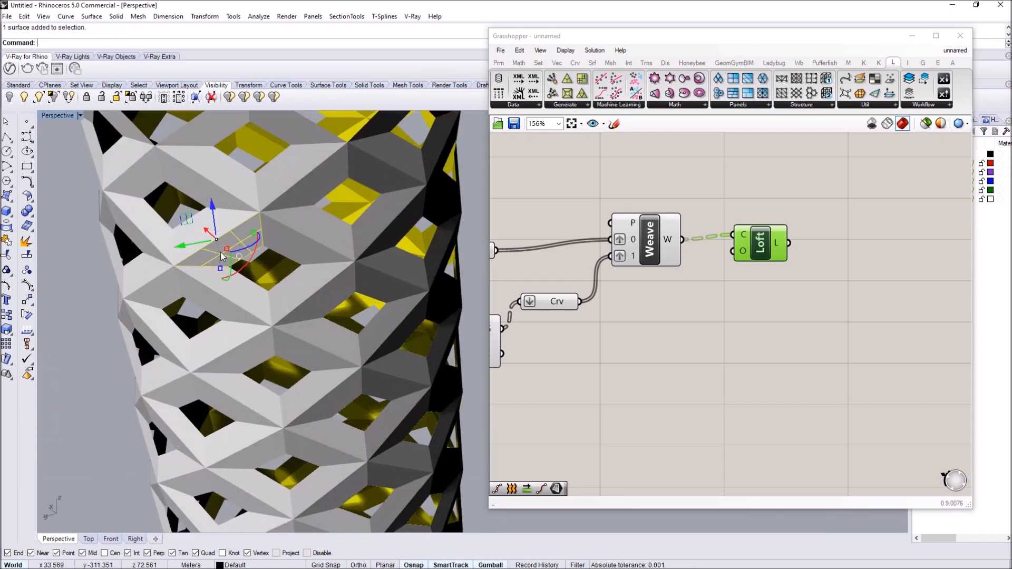
scroll(221, 252, "down", 8)
scroll(134, 314, "up", 5)
scroll(114, 326, "down", 2)
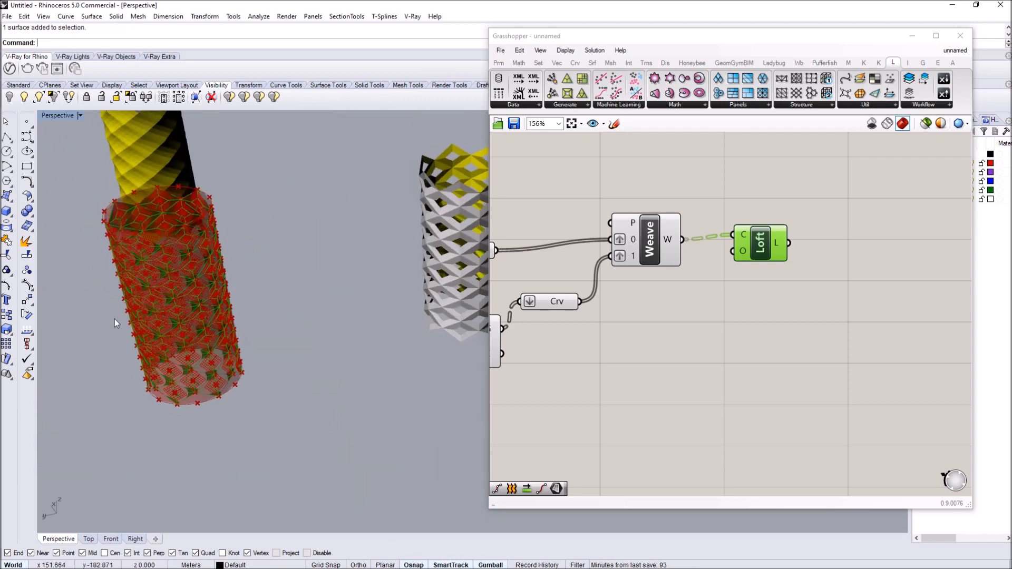
- Compare the baked open lattice with the previewed loft and the solid woven cylinder from several angles
right_click_drag(114, 327, 126, 349)
left_click_drag(757, 239, 749, 244)
right_click_drag(808, 245, 636, 250)
mouse_move(259, 367)
right_mouse_down()
mouse_move(329, 332)
mouse_move(302, 324)
mouse_move(320, 363)
mouse_move(265, 390)
mouse_move(250, 372)
right_mouse_up()
scroll(328, 332, "down", 4)
scroll(320, 363, "up", 5)
scroll(249, 364, "down", 6)
scroll(387, 317, "up", 7)
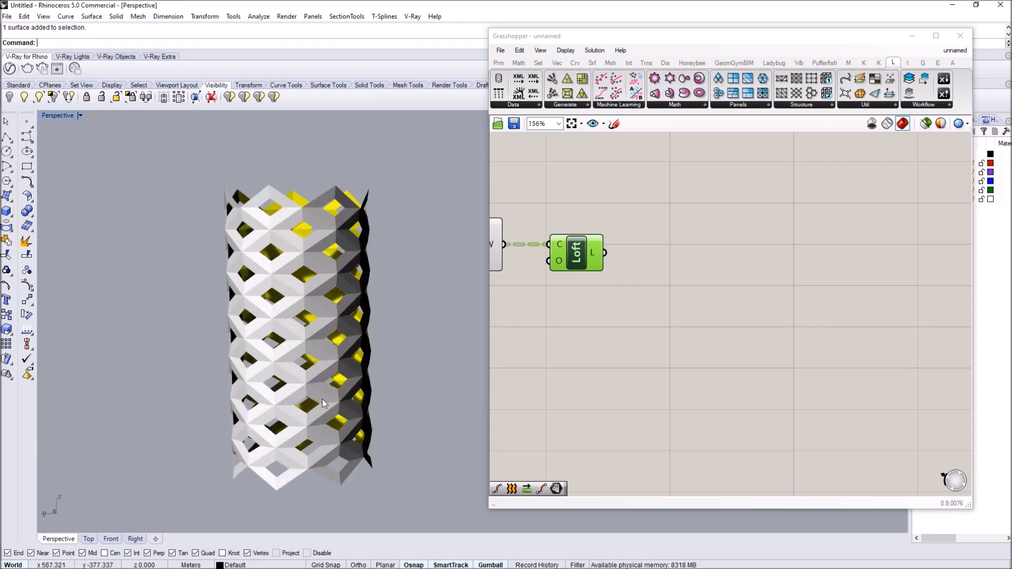
scroll(326, 270, "down", 6)
right_click_drag(327, 270, 180, 282)
scroll(311, 292, "up", 6)
scroll(258, 263, "down", 7)
scroll(250, 298, "up", 5)
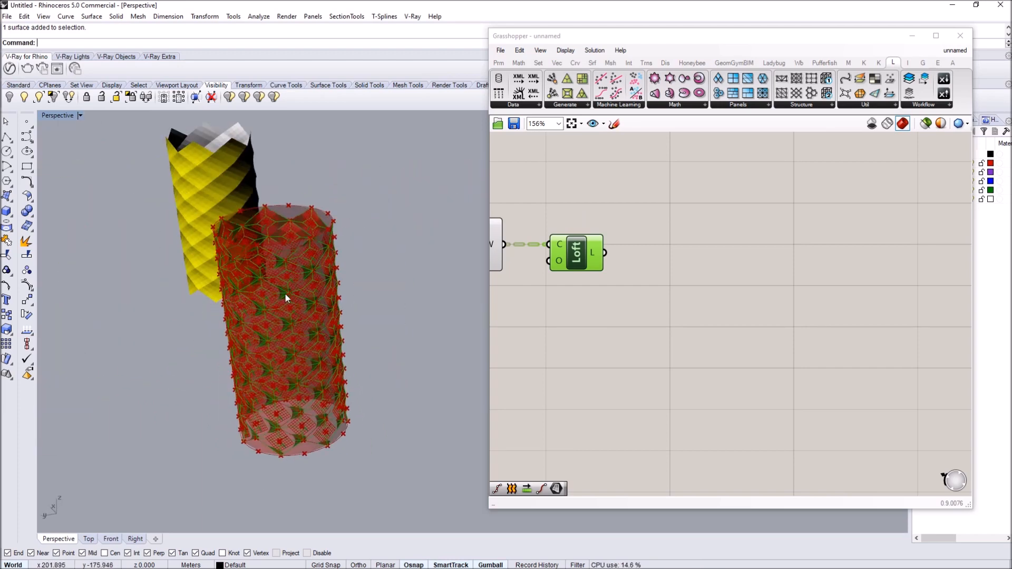
- Add a Deconstruct Brep component and feed it the Loft output
mouse_move(594, 253)
right_click_drag(595, 254, 682, 280)
scroll(709, 252, "down", 1)
scroll(691, 257, "up", 1)
double_click(690, 263)
double_click(681, 280)
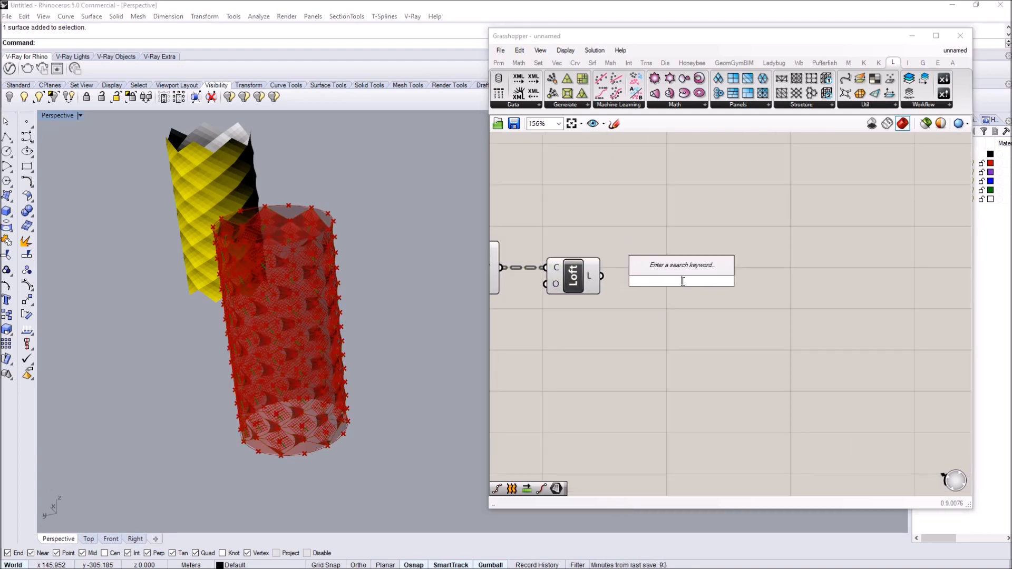
type("deconstruct")
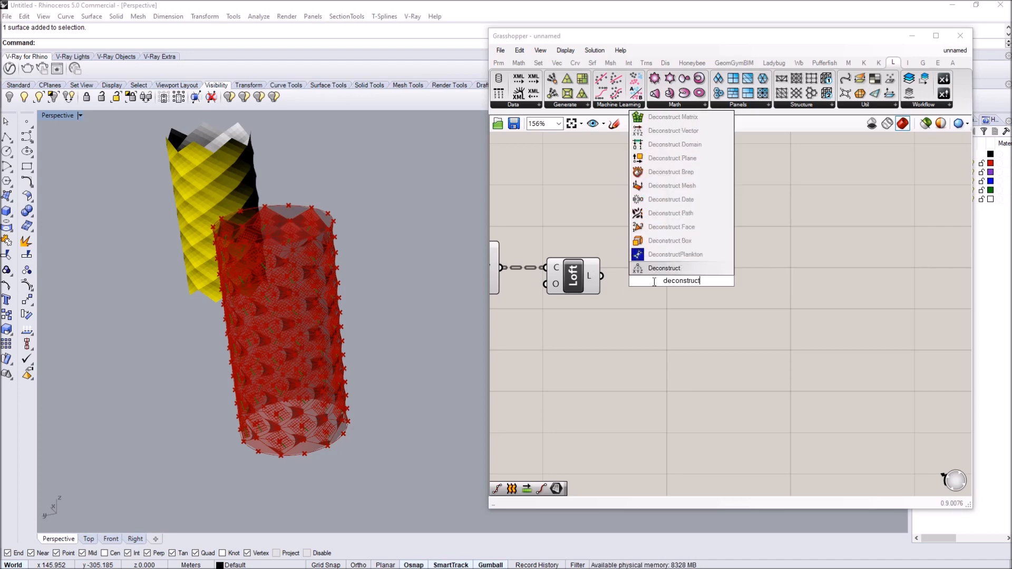
left_click(680, 173)
left_click_drag(655, 278, 654, 280)
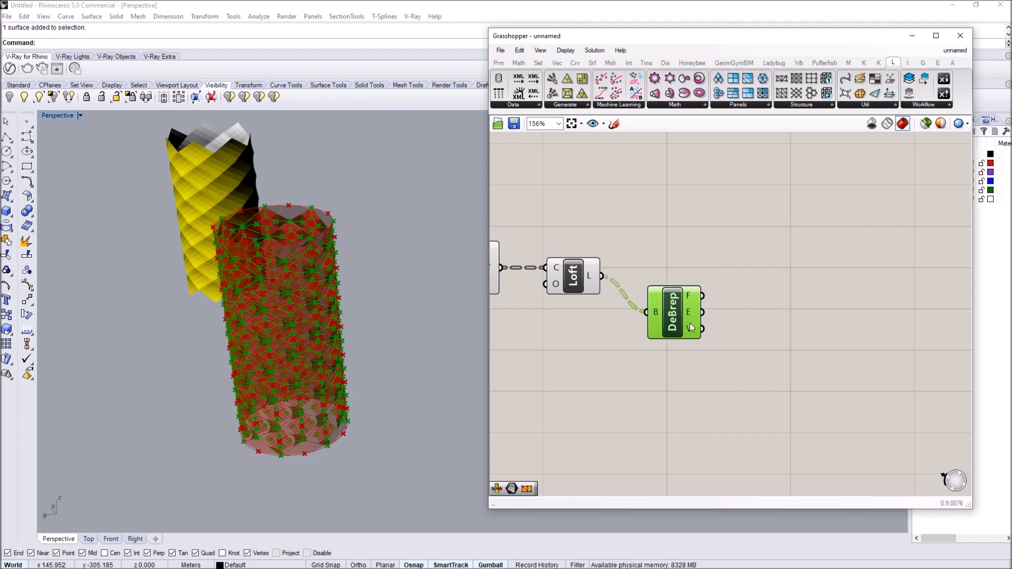
left_click_drag(688, 305, 687, 307)
mouse_move(690, 333)
- Add a Mesh Quad component and place it below Deconstruct Brep
right_click_drag(756, 326, 690, 297)
double_click(690, 298)
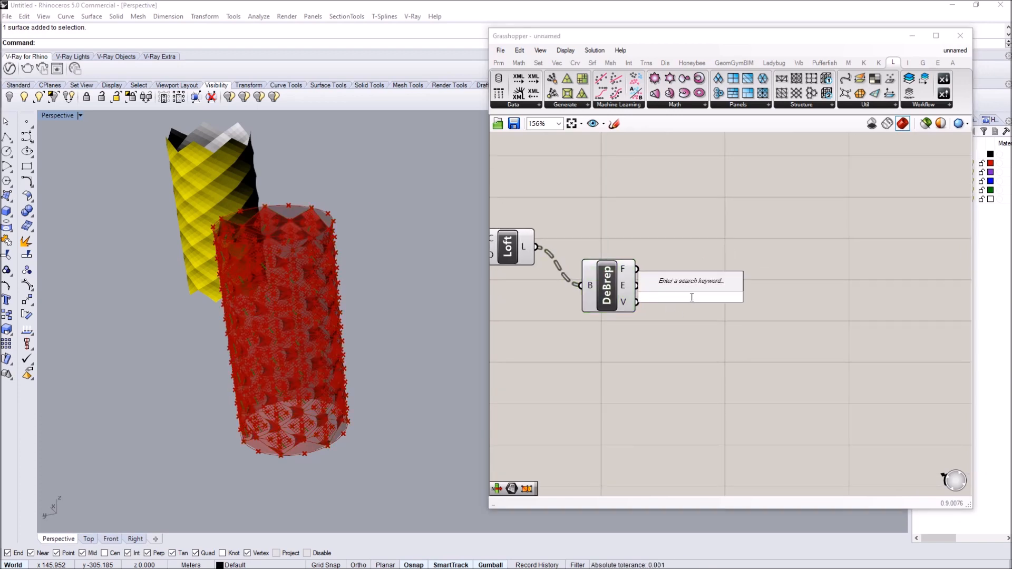
type("mesh quad")
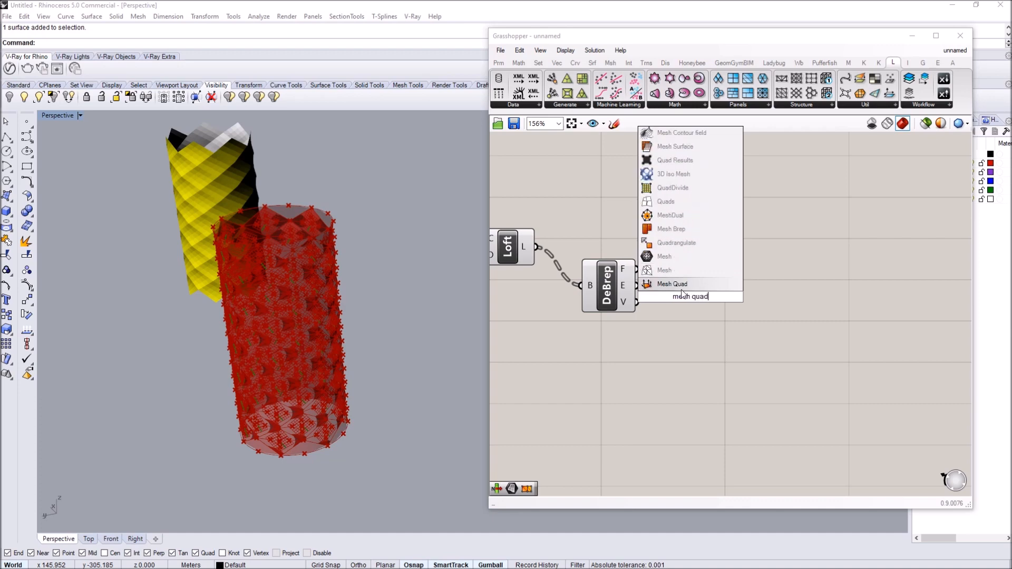
left_click(682, 288)
left_click_drag(680, 292, 668, 359)
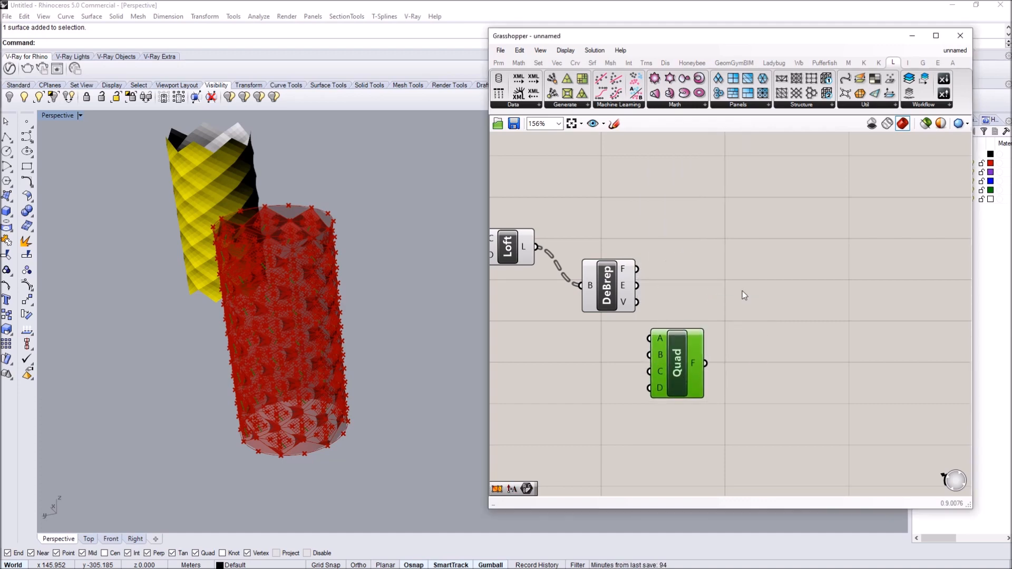
- Add a Construct Mesh component and wire Deconstruct Brep's vertices and the Mesh Quad face into its V and F inputs
double_click(741, 291)
type("construct nmes")
key("BackSpace")
key("BackSpace")
key("BackSpace")
type("mesh")
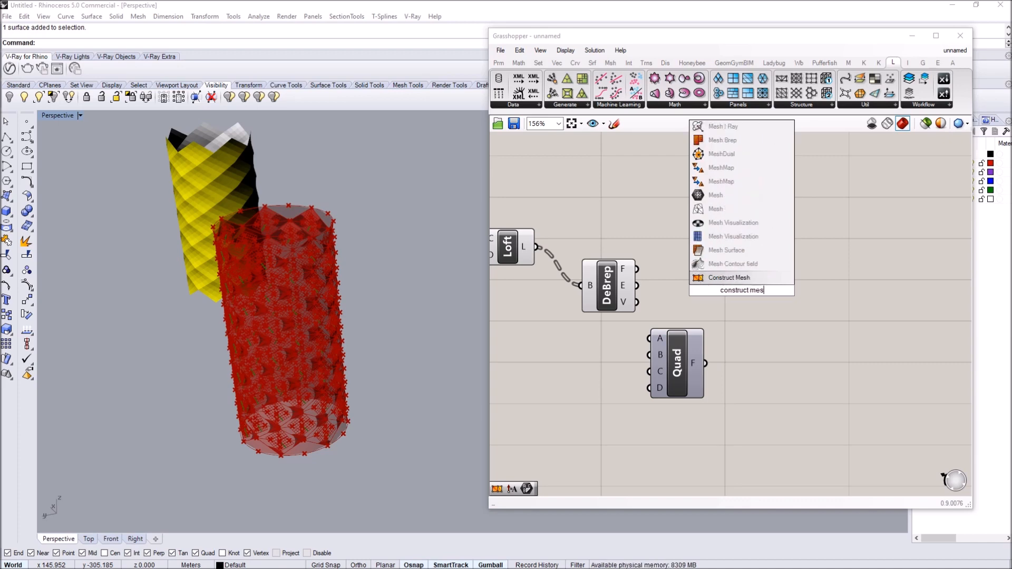
left_click(753, 275)
left_click_drag(757, 300, 796, 283)
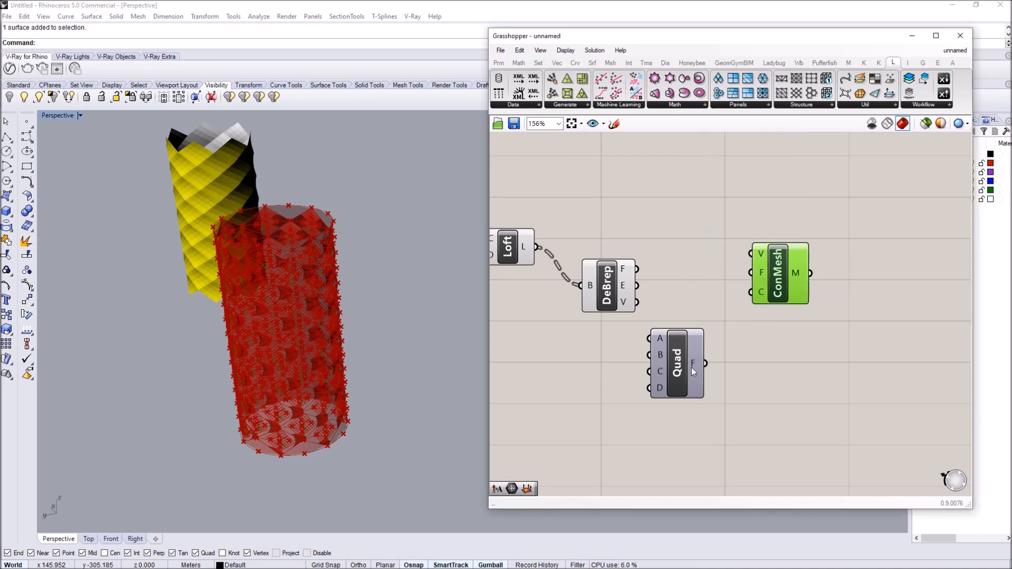
left_click(627, 299)
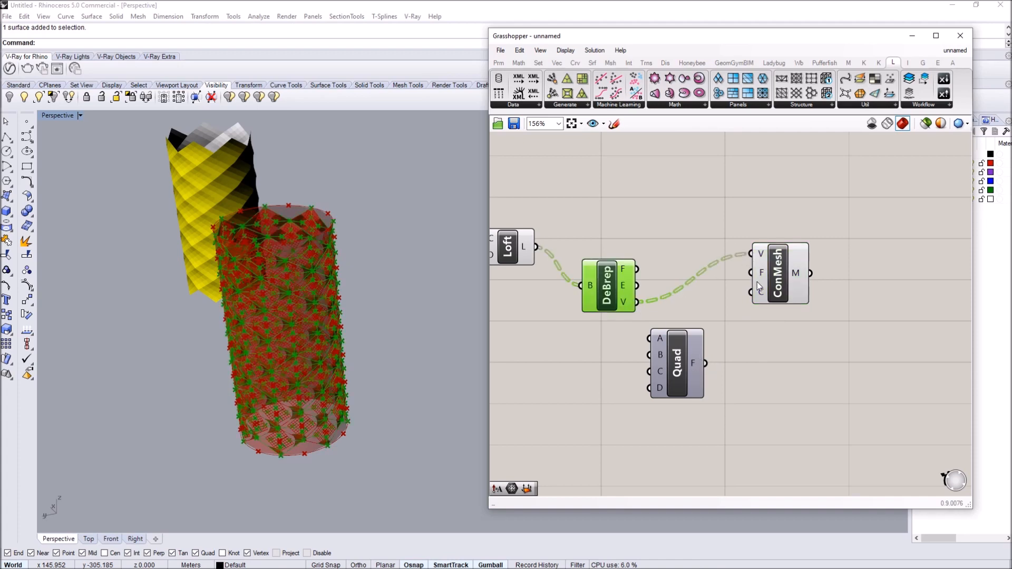
left_click(778, 280)
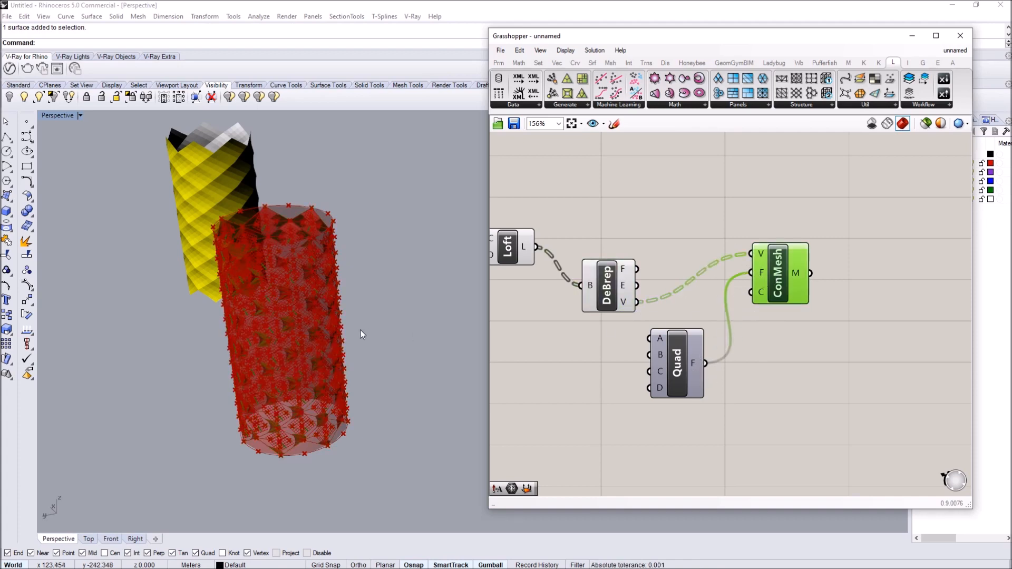
- Bake the Construct Mesh output and move the baked mesh panels clear of the preview for a close look
right_click_drag(362, 334, 362, 358)
right_click(777, 273)
left_click(809, 319)
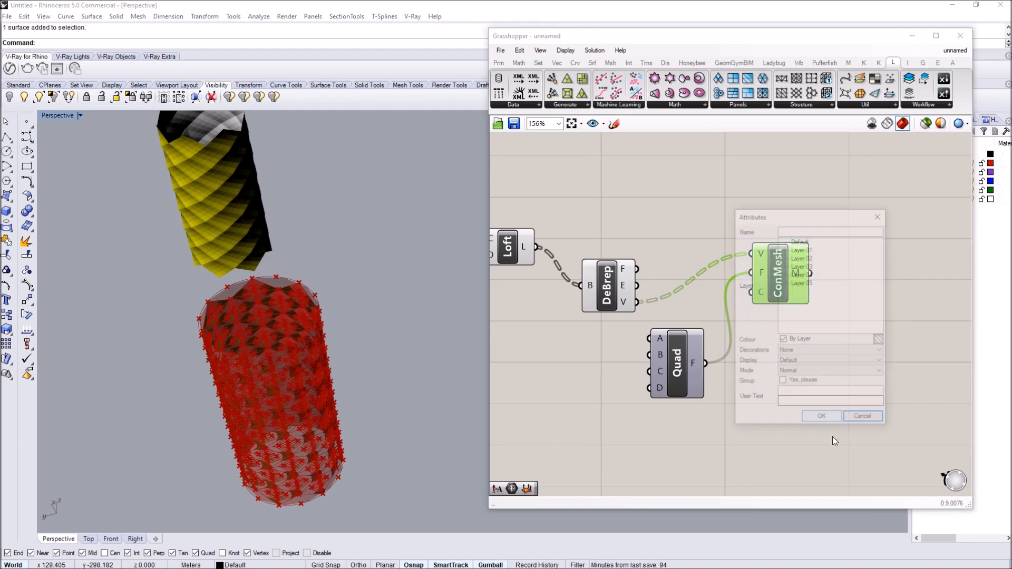
left_click(825, 421)
scroll(390, 394, "down", 7)
right_click_drag(389, 394, 375, 440)
left_click_drag(425, 452, 280, 319)
scroll(175, 375, "up", 8)
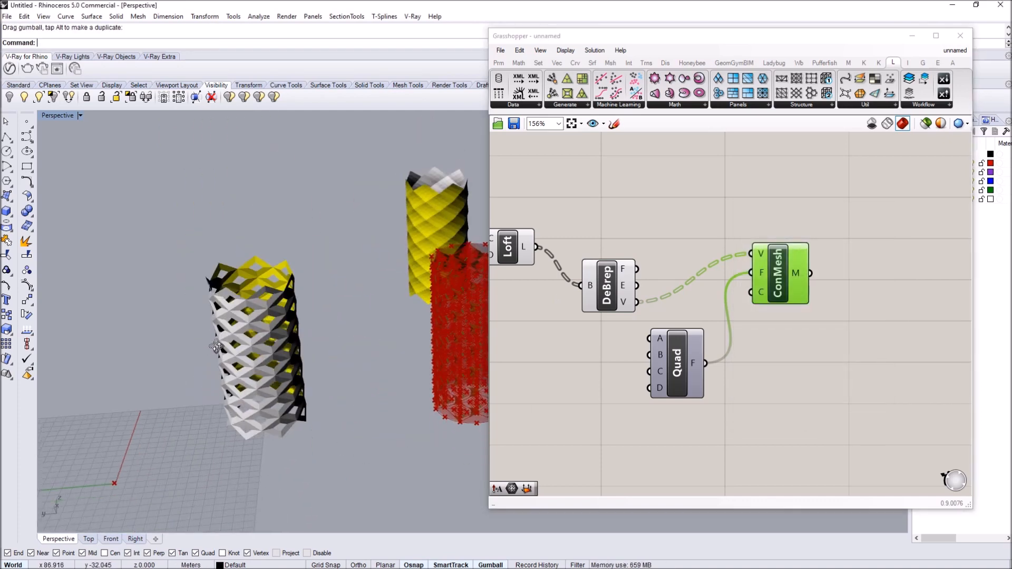
scroll(316, 242, "down", 10)
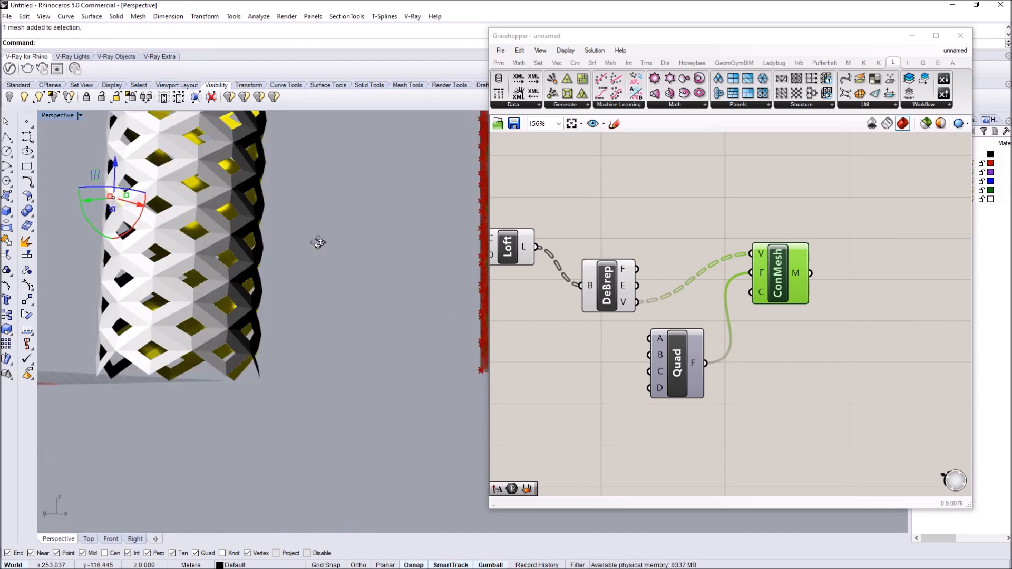
- Add a Weaverbird Join Meshes component, feed it the Construct Mesh output and flatten its M input
left_click(749, 236)
scroll(749, 235, "down", 2)
right_click_drag(749, 235, 626, 241)
scroll(625, 240, "up", 1)
left_click_drag(648, 273, 658, 274)
right_click_drag(744, 289, 621, 286)
double_click(621, 284)
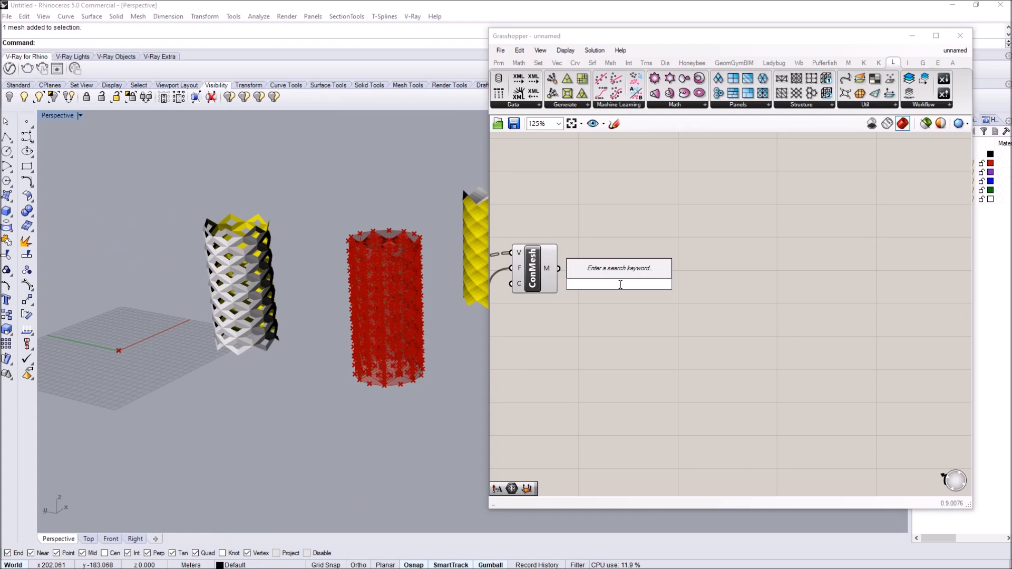
left_click(798, 62)
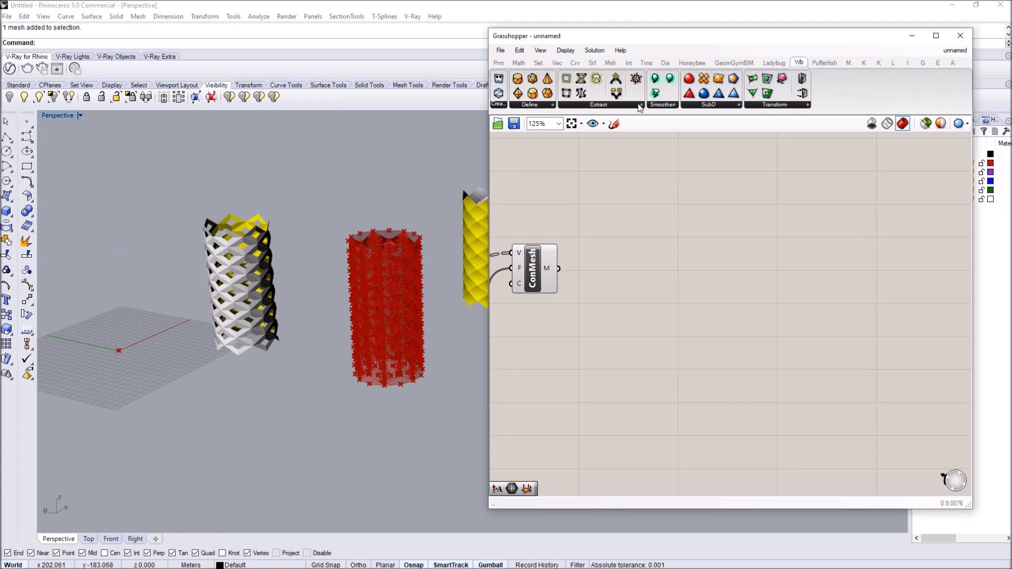
left_click(615, 105)
left_click_drag(601, 215, 648, 272)
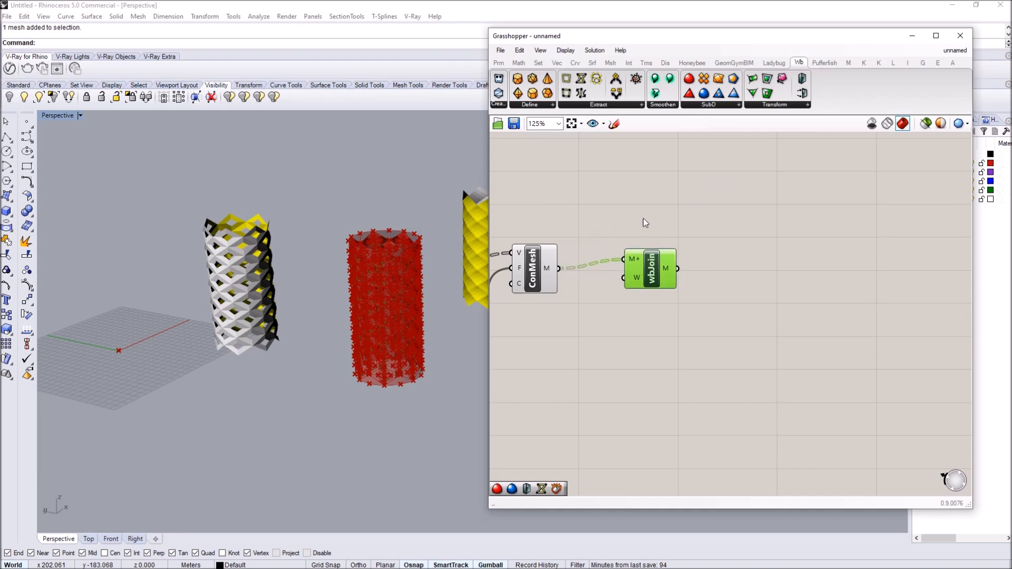
right_click(633, 261)
left_click(661, 355)
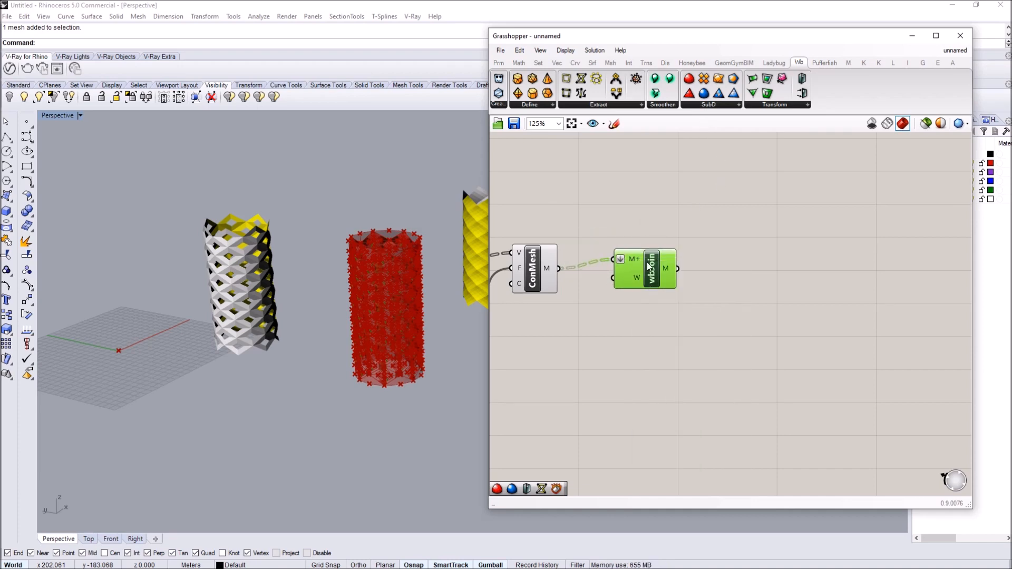
- Add a Weaverbird Loop subdivision component fed by the joined mesh, with a number slider of 3 as its level
right_click_drag(738, 259, 684, 249)
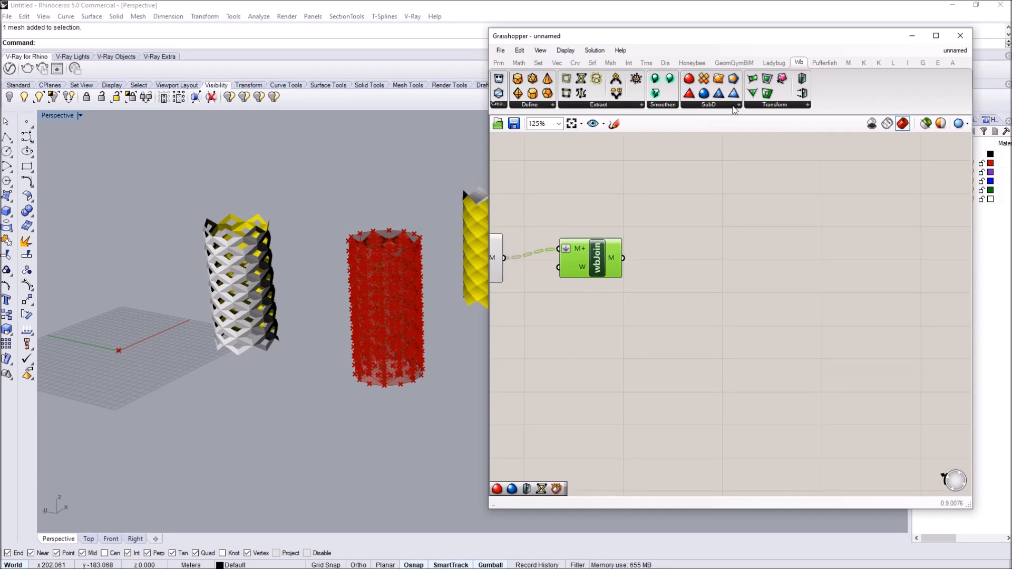
left_click(738, 105)
left_click_drag(711, 282, 711, 281)
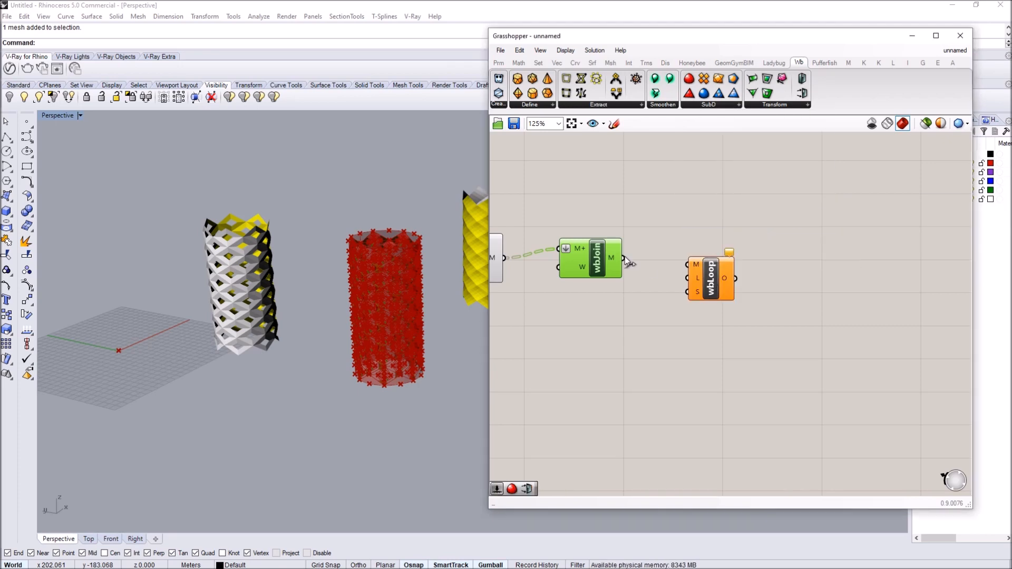
double_click(637, 322)
type("3")
key("Return")
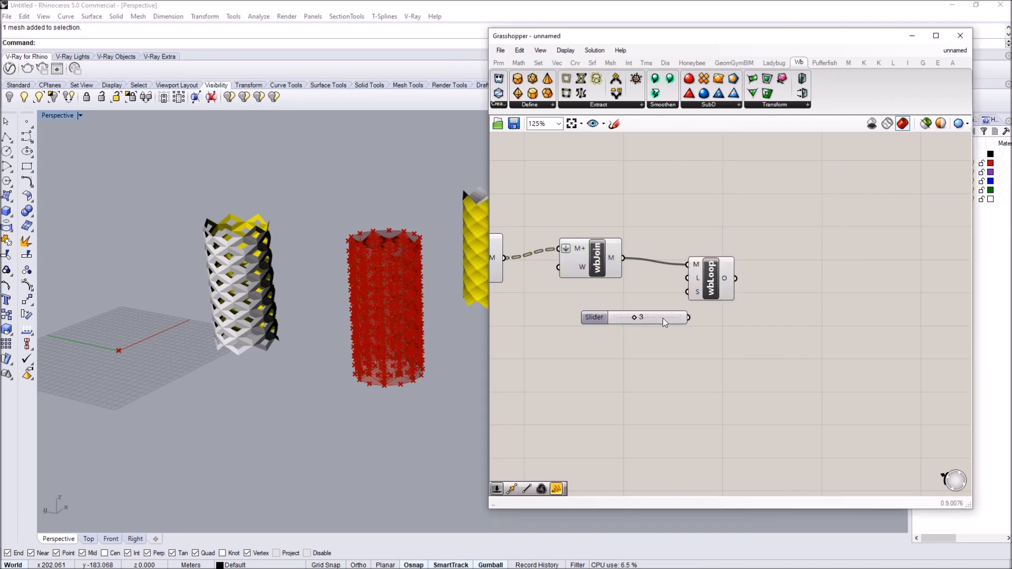
left_click(710, 283)
- Bake the Loop-subdivided mesh and move it beside the previously baked mesh lattice
right_click(715, 282)
left_click(747, 331)
left_click(756, 441)
right_click_drag(389, 340, 397, 387)
scroll(398, 387, "down", 4)
left_click_drag(397, 387, 224, 346)
left_click(205, 360)
- Examine the smoothed mesh's surface and openings up close and compare them with the faceted baked lattice
scroll(205, 359, "up", 2)
scroll(205, 359, "up", 10)
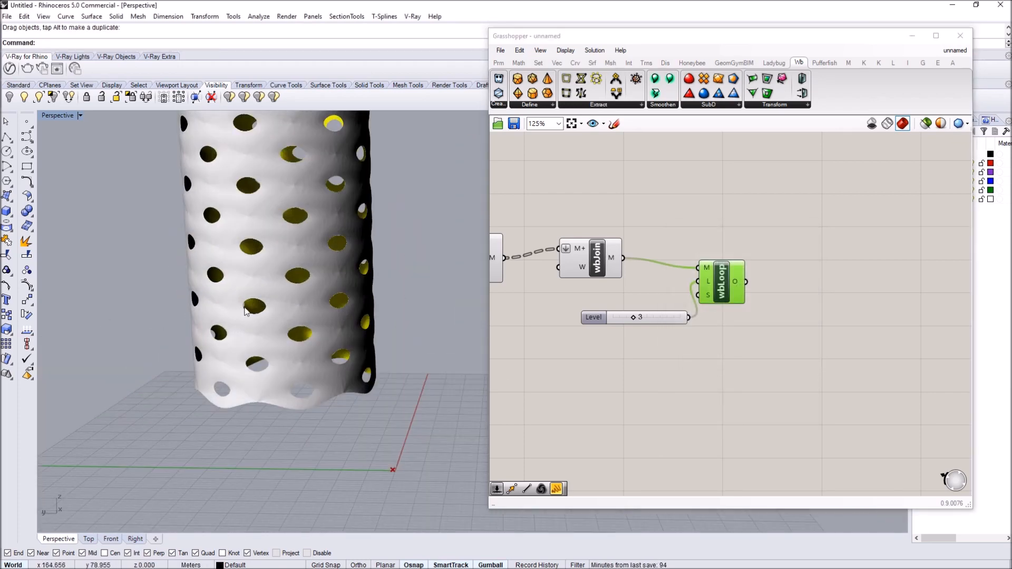
scroll(368, 213, "up", 2)
scroll(356, 216, "down", 10)
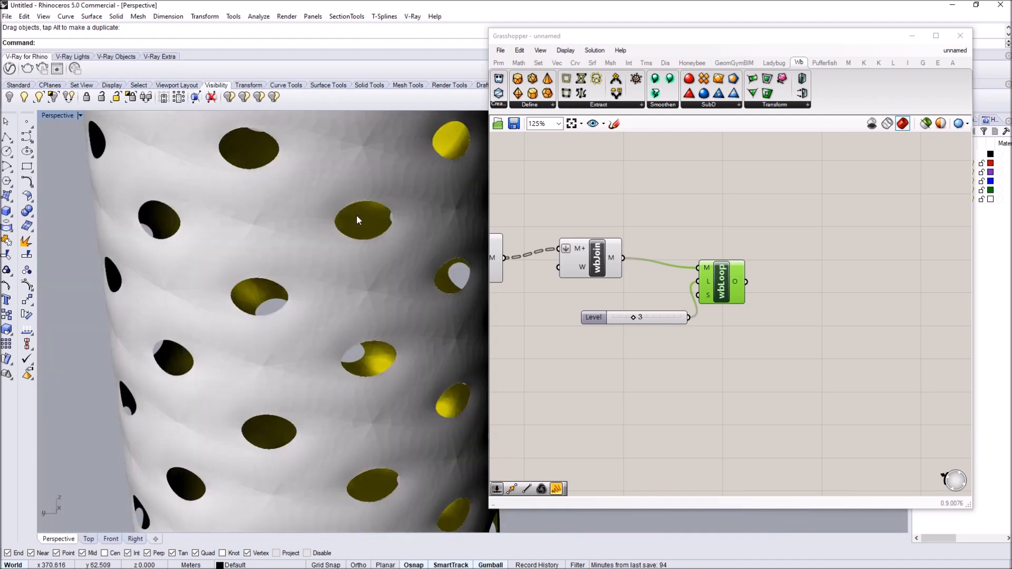
mouse_move(360, 255)
right_mouse_down()
mouse_move(330, 254)
mouse_move(365, 277)
mouse_move(299, 263)
mouse_move(349, 243)
right_mouse_up()
scroll(323, 269, "up", 8)
scroll(317, 252, "down", 10)
scroll(350, 244, "down", 8)
right_click_drag(364, 279, 362, 202)
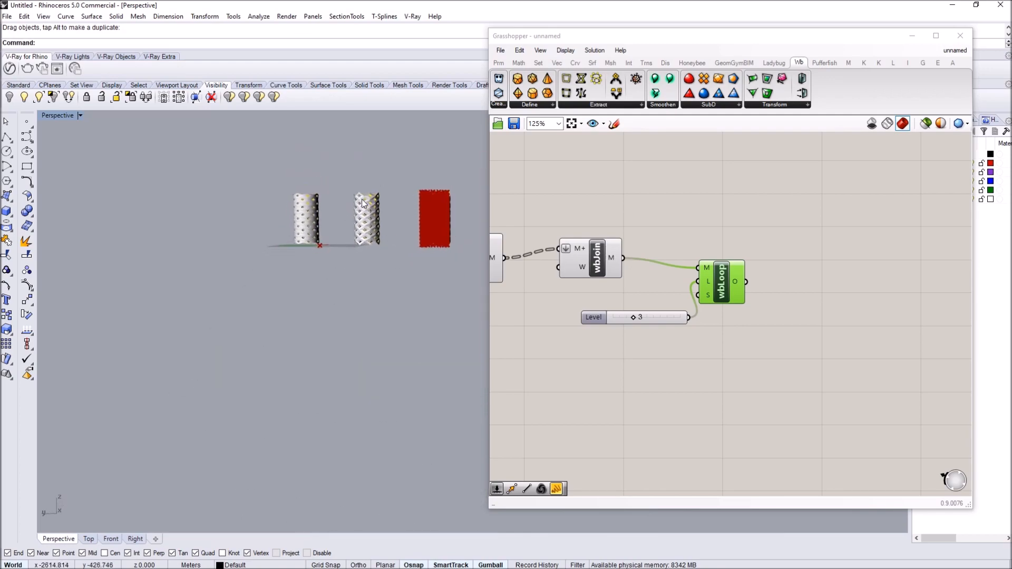
scroll(362, 203, "up", 10)
right_click_drag(359, 242, 332, 278)
scroll(332, 277, "up", 5)
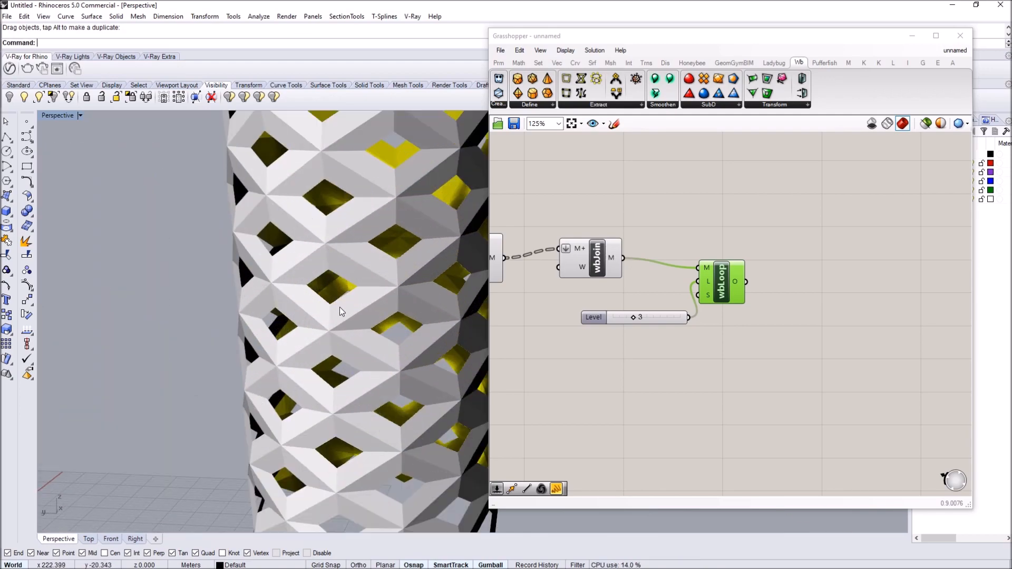
right_click_drag(672, 268, 838, 301)
scroll(729, 241, "down", 7)
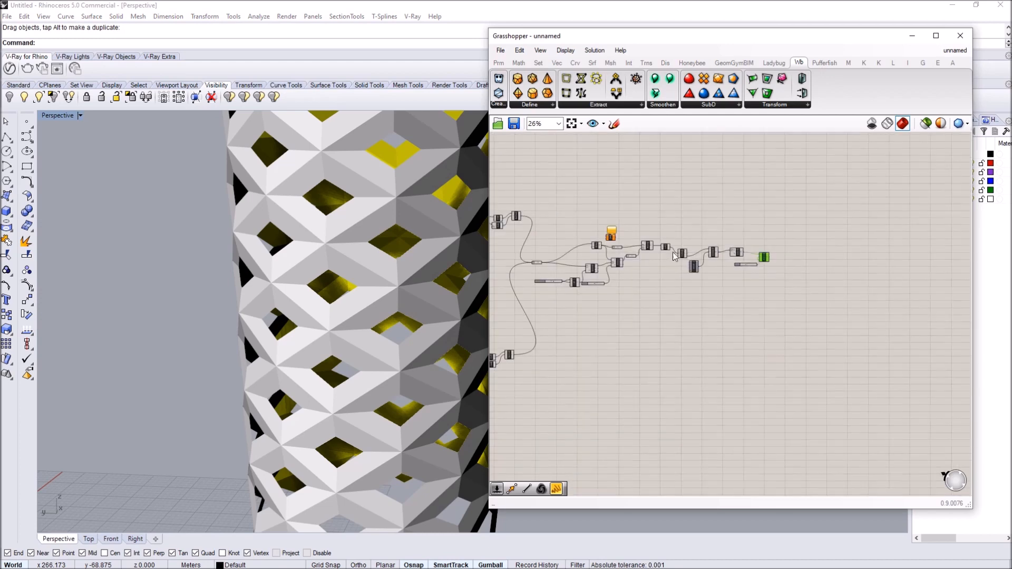
right_click_drag(603, 263, 656, 274)
scroll(656, 275, "up", 4)
scroll(700, 276, "up", 4)
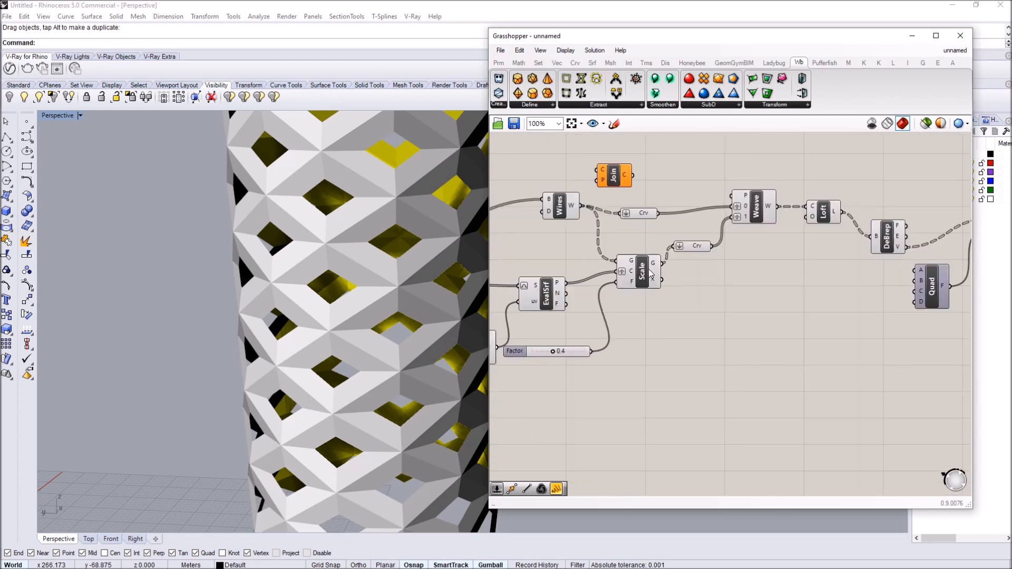
double_click(693, 352)
type("mo")
key("BackSpace")
key("BackSpace")
type("mi")
key("BackSpace")
key("BackSpace")
type("vector ampl")
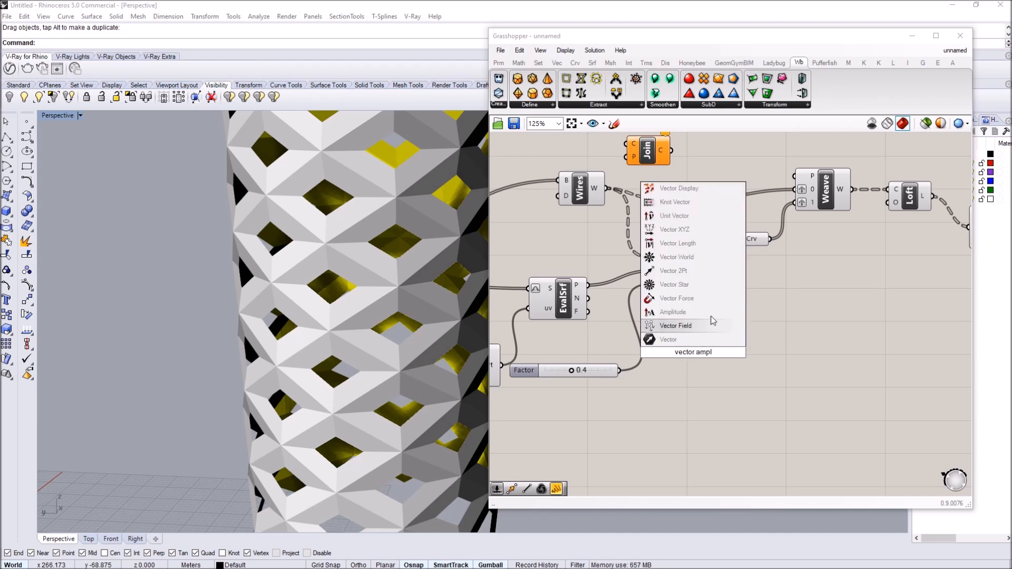
left_click(710, 322)
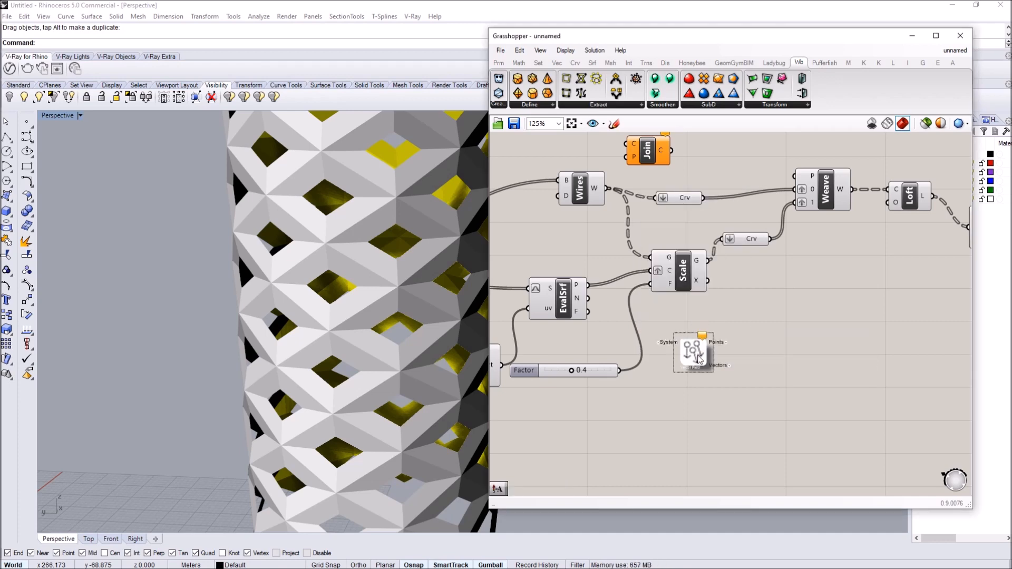
left_click(519, 50)
left_click(532, 163)
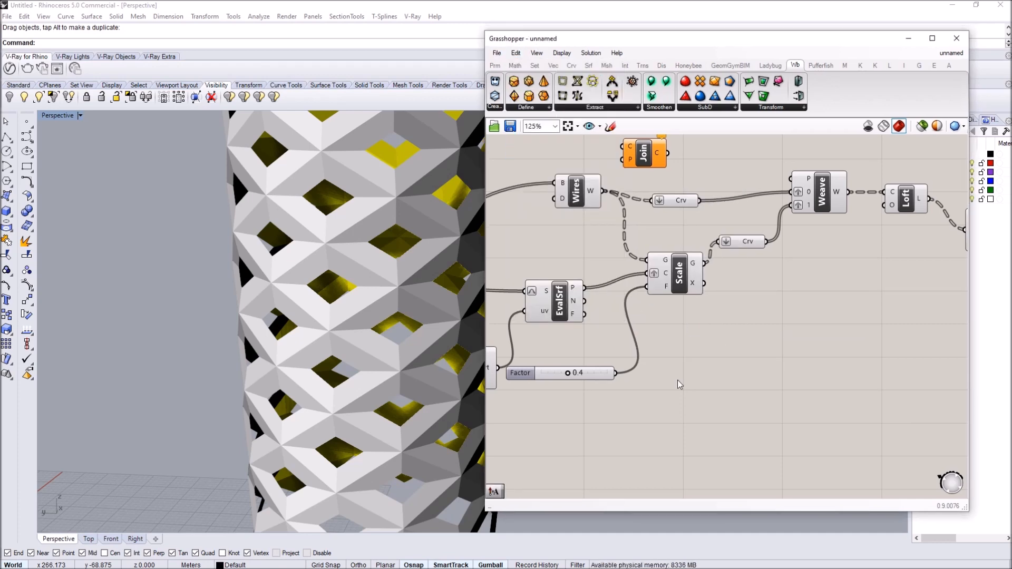
- Add an Amplitude vector component below Scale and feed its V input with Evaluate Surface's normals
double_click(677, 380)
type("vecotr")
key("BackSpace")
key("BackSpace")
type("or amp")
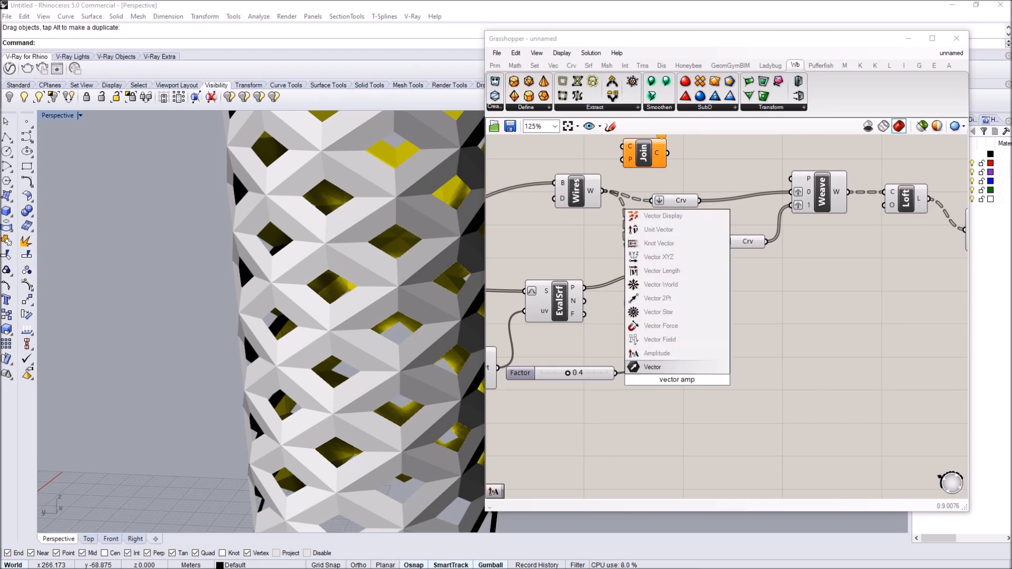
key("Up")
key("Return")
left_click_drag(649, 372, 655, 372)
left_click_drag(676, 379, 768, 369)
- Add an integer slider ranging from -50 to 50 and connect it to the Amplitude component's A input
double_click(669, 416)
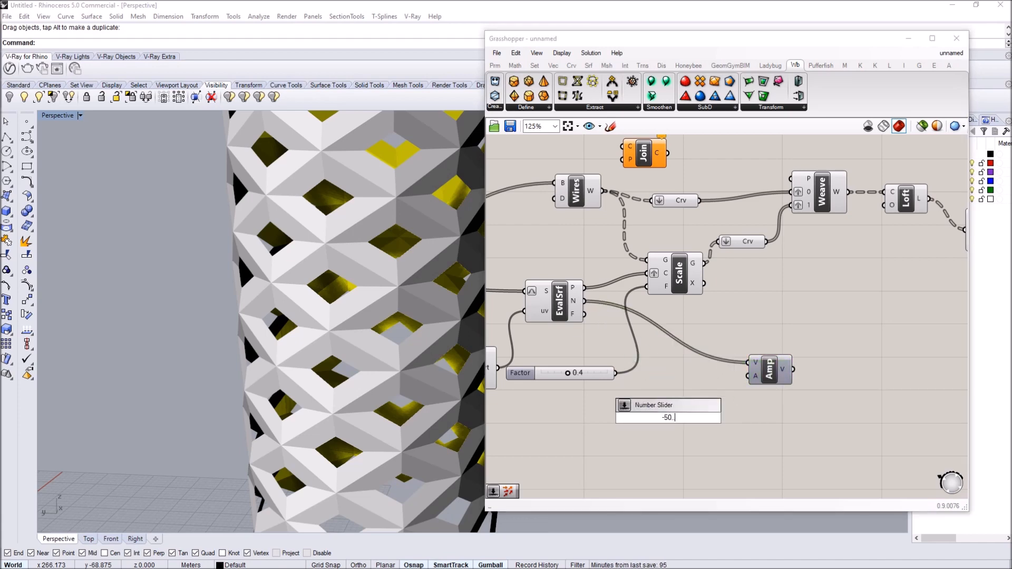
type("-50...50")
key("Return")
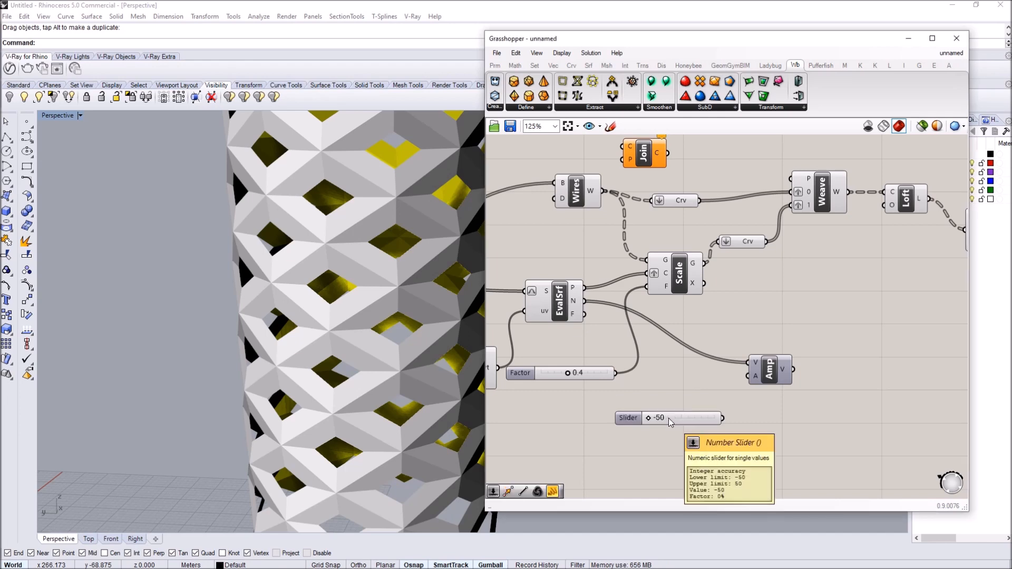
right_click_drag(716, 426, 716, 420)
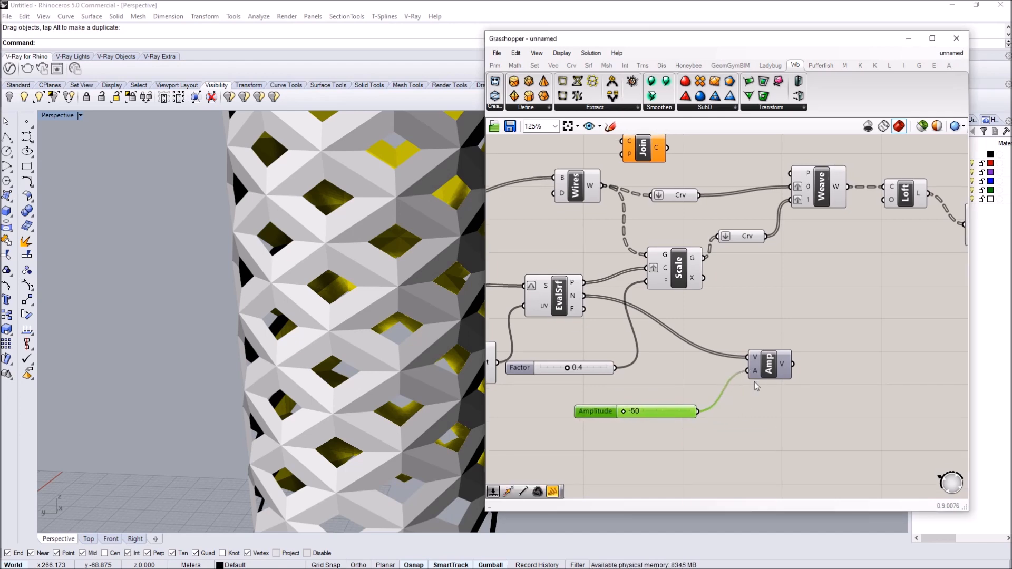
left_click_drag(777, 366, 762, 368)
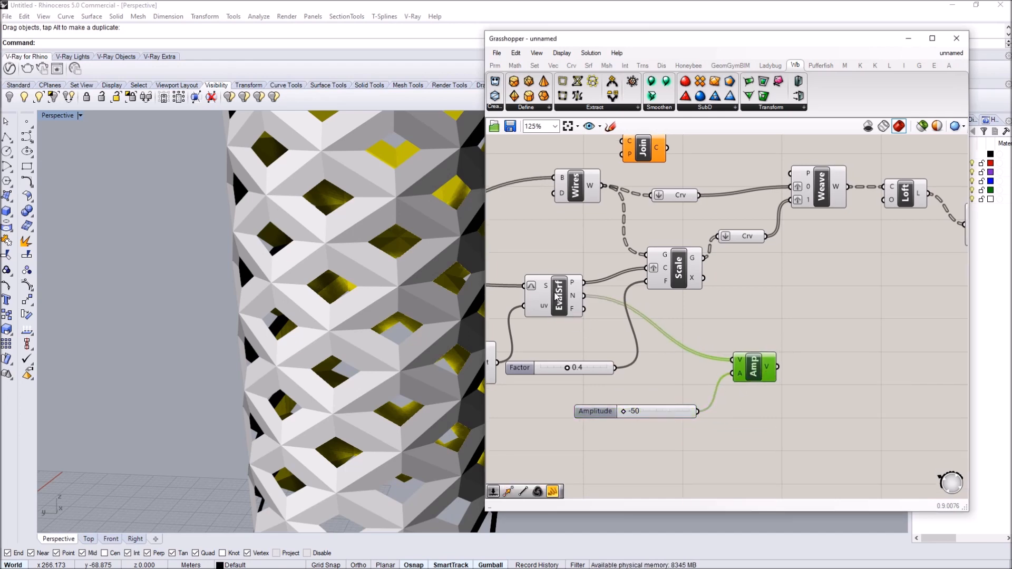
- Add a Move component that translates the Evaluate Surface points by the Amplitude vector
double_click(763, 319)
type("move")
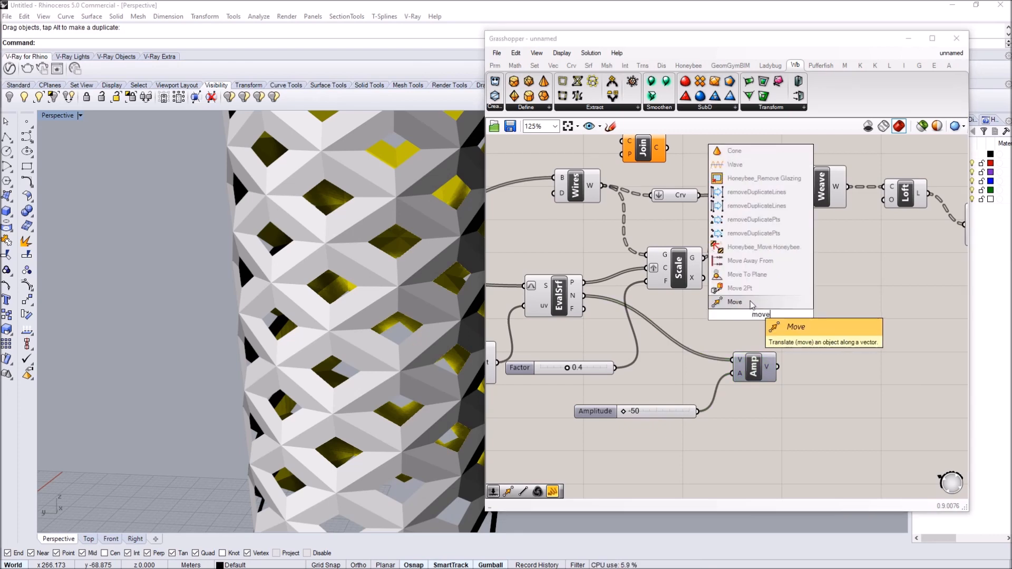
key("Return")
left_click_drag(766, 316, 826, 324)
left_click_drag(753, 369, 743, 369)
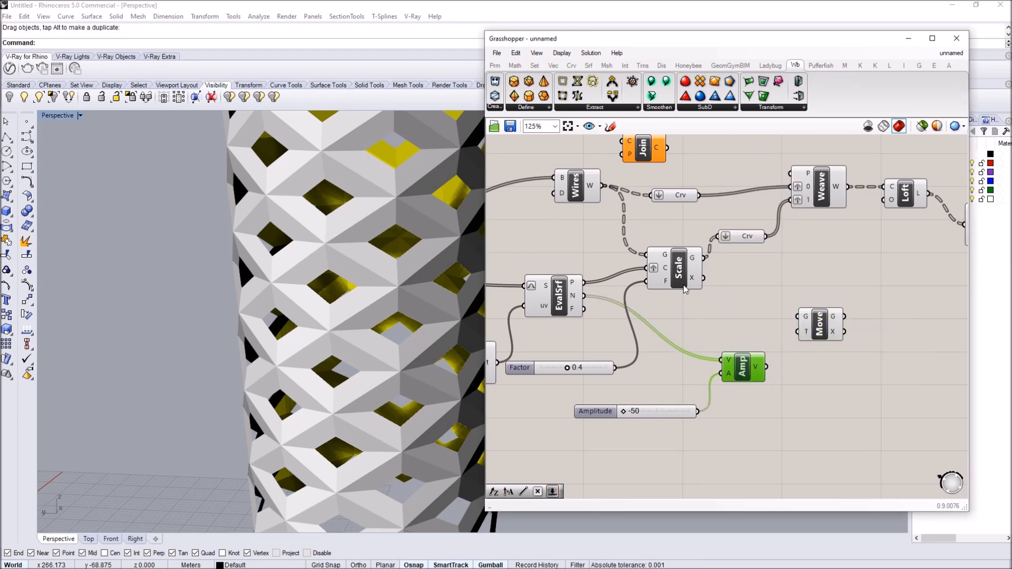
left_click_drag(804, 339, 804, 339)
left_click_drag(819, 328, 802, 342)
- Set the Amplitude slider to 2, checking the moved centre points against the cylinder panels
scroll(330, 389, "down", 8)
right_click_drag(273, 415, 248, 411)
right_click_drag(248, 411, 92, 316, "shift")
scroll(621, 411, "up", 4)
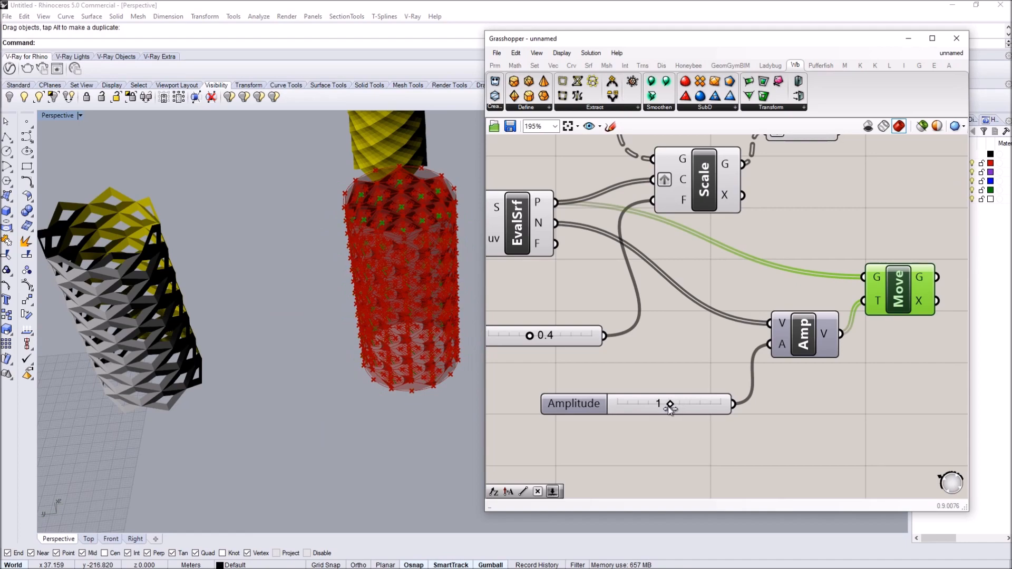
scroll(330, 301, "up", 6)
right_click_drag(334, 292, 343, 387)
left_click_drag(668, 405, 667, 404)
scroll(400, 421, "up", 1)
right_click_drag(350, 400, 422, 295)
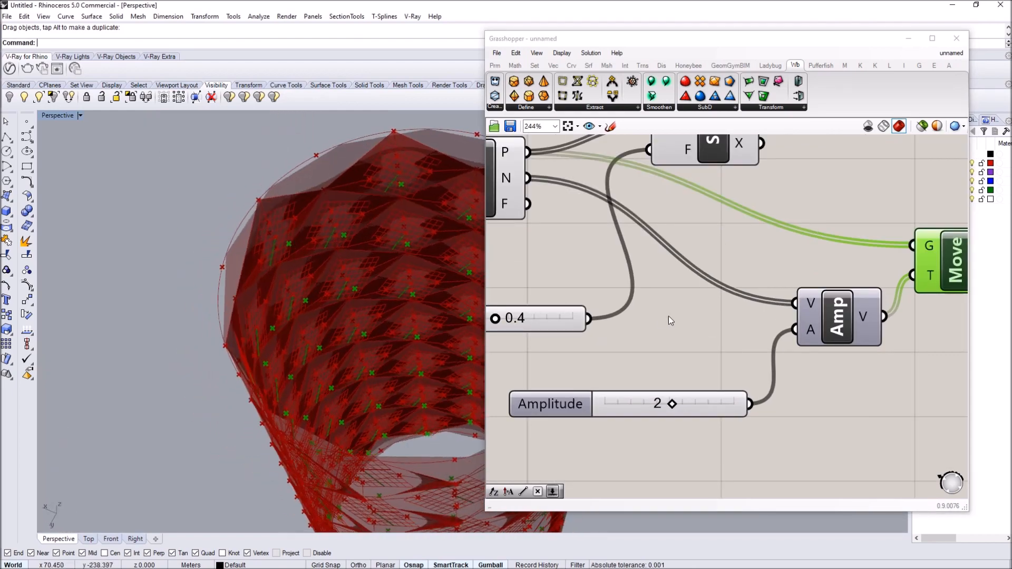
- Replace the Scale component's centre input with the moved points from Move and check the panels from the side
scroll(669, 315, "down", 5)
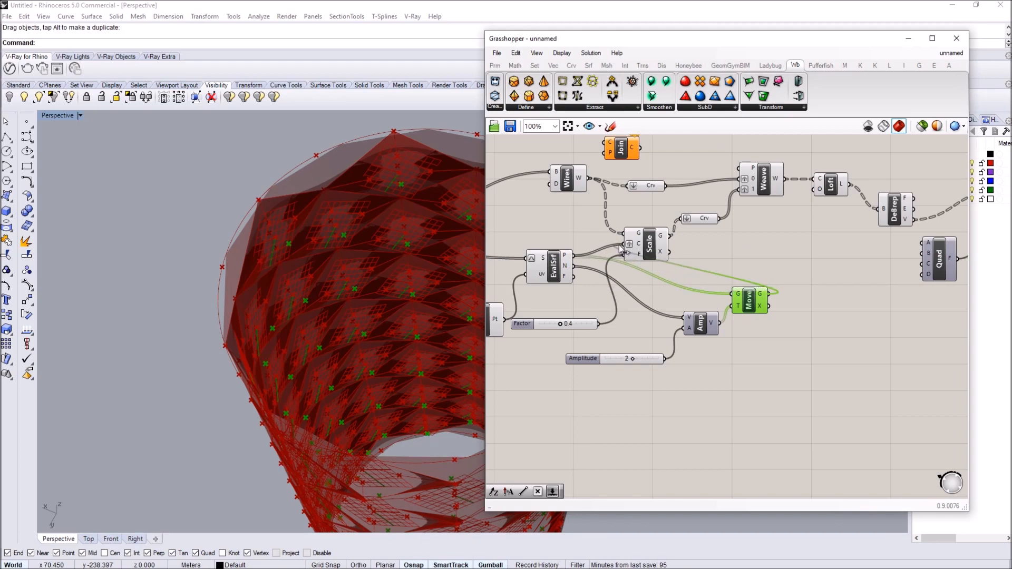
right_click_drag(348, 384, 311, 282)
scroll(280, 327, "down", 4)
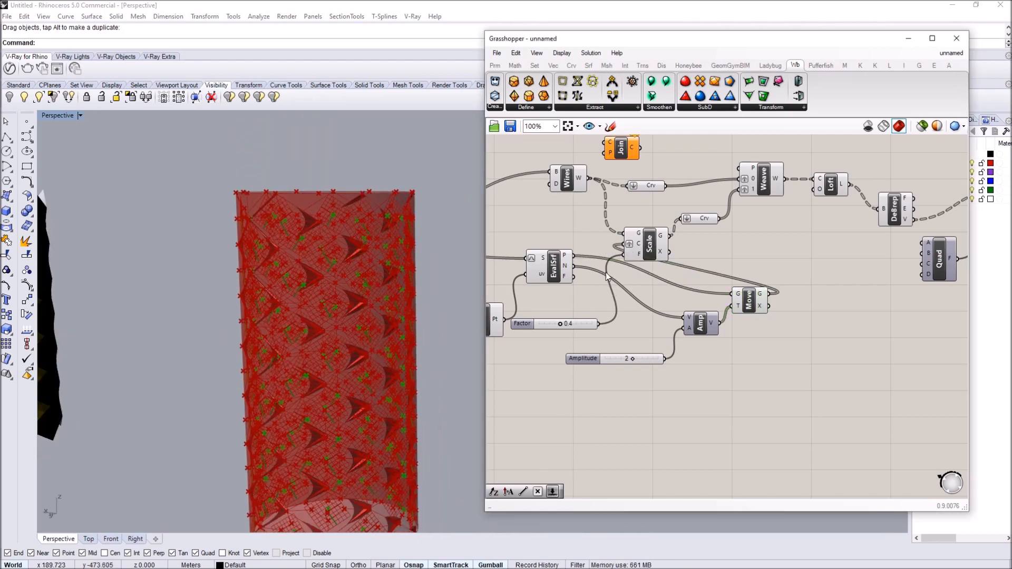
- Turn off the preview of all components in the definition except the final Weaverbird Loop mesh
scroll(624, 266, "down", 4)
left_click(711, 304)
right_click_drag(711, 304, 742, 328)
scroll(742, 328, "down", 1)
left_click_drag(849, 349, 602, 211)
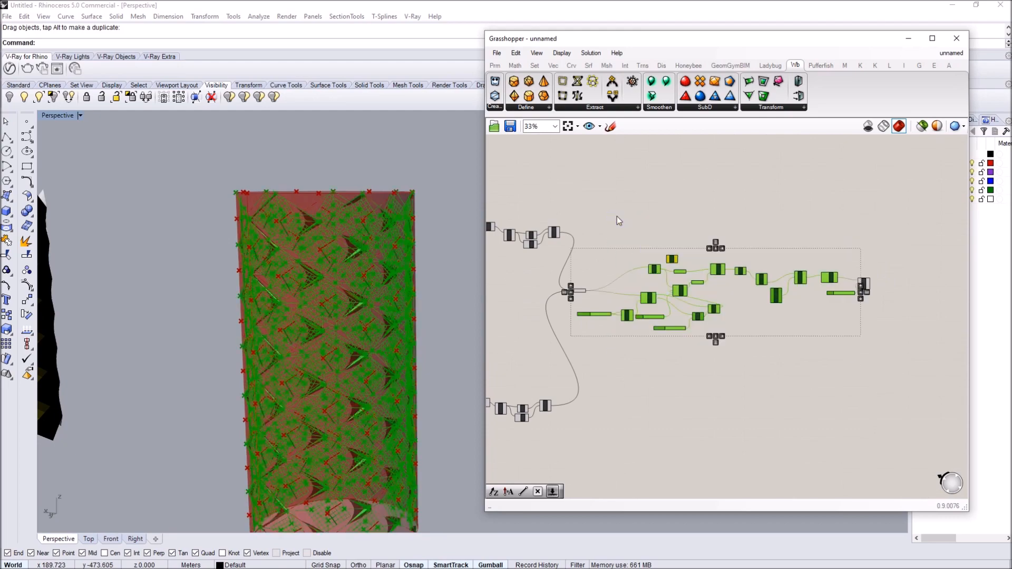
left_click(773, 340)
left_click_drag(850, 350, 557, 195)
left_click(590, 53)
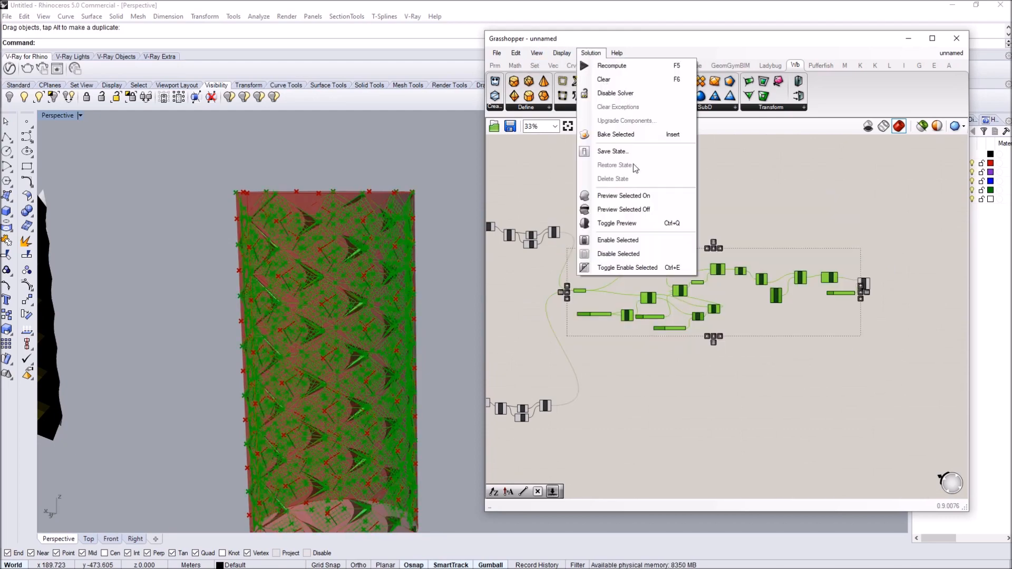
left_click(624, 209)
scroll(656, 200, "down", 4)
left_click_drag(745, 396, 536, 163)
left_click(591, 54)
left_click(624, 209)
left_click(700, 196)
- Try the Amplitude slider at 9 and at a much lower value, comparing the smoothed cylinder from several angles
right_click_drag(287, 232, 332, 315)
scroll(788, 341, "up", 10)
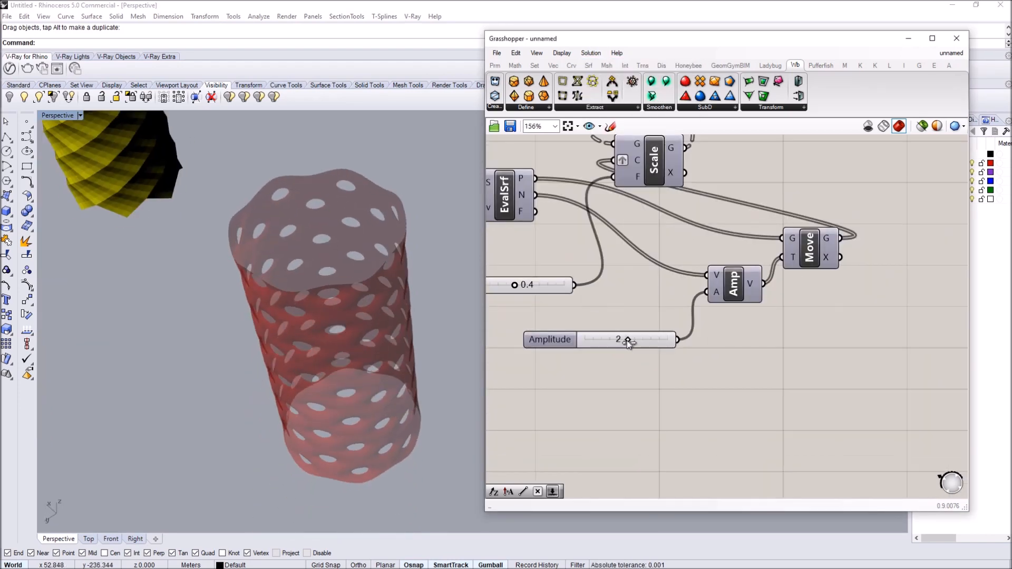
left_click_drag(628, 341, 633, 343)
right_click_drag(376, 381, 411, 366)
scroll(353, 341, "up", 5)
scroll(419, 350, "down", 5)
scroll(412, 368, "up", 3)
scroll(595, 357, "up", 4)
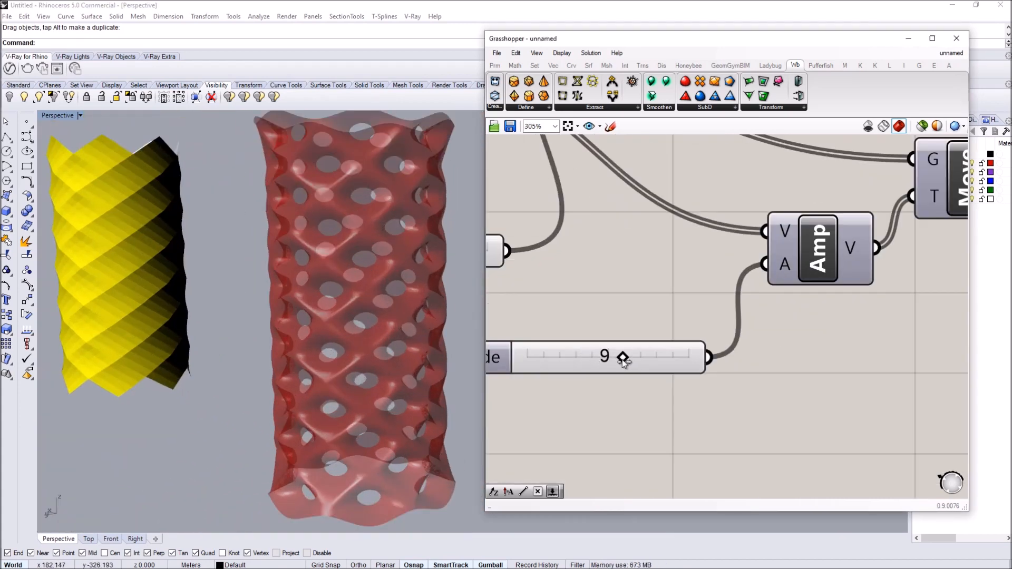
left_click_drag(632, 361, 586, 359)
right_click_drag(306, 356, 248, 324)
scroll(214, 352, "down", 8)
scroll(239, 285, "up", 6)
right_click_drag(590, 325, 574, 293)
- Set the Amplitude slider to 10 and inspect the smoothed cylinder
left_click_drag(556, 326, 601, 328)
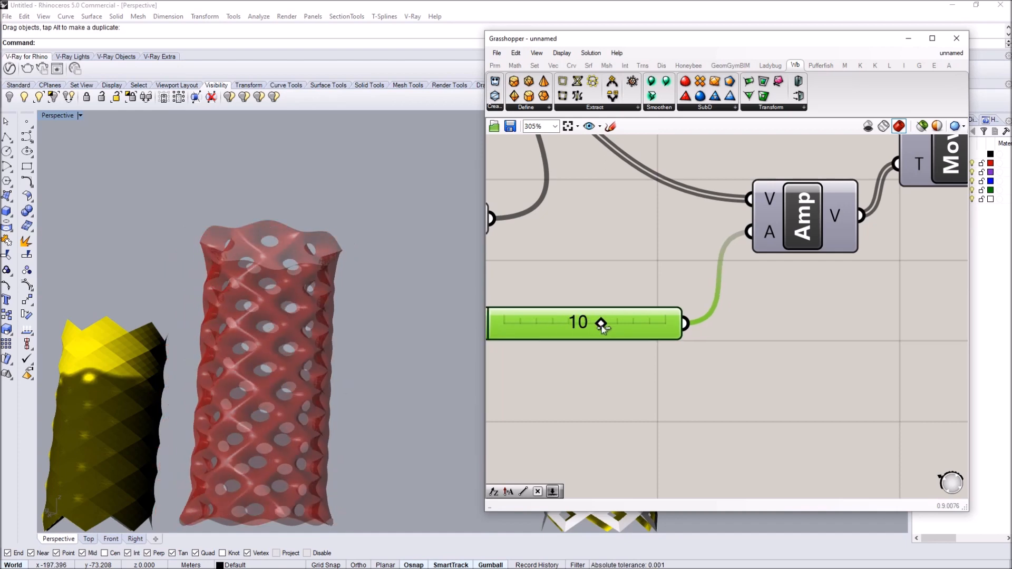
right_click_drag(325, 312, 250, 333)
scroll(852, 255, "down", 6)
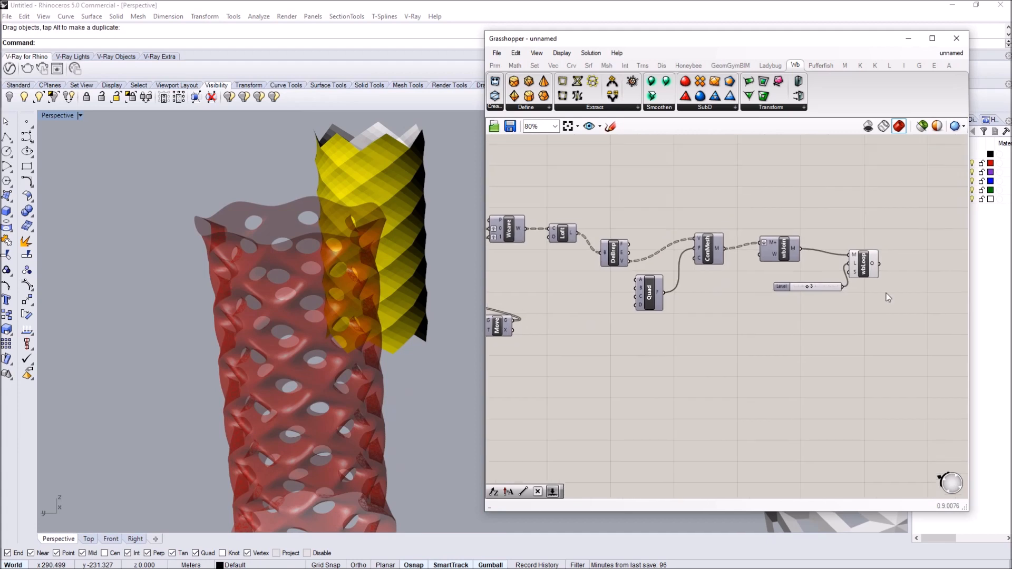
- Bake the Weaverbird Loop mesh with the default attributes
left_click(862, 261)
right_click(859, 265)
left_click(889, 328)
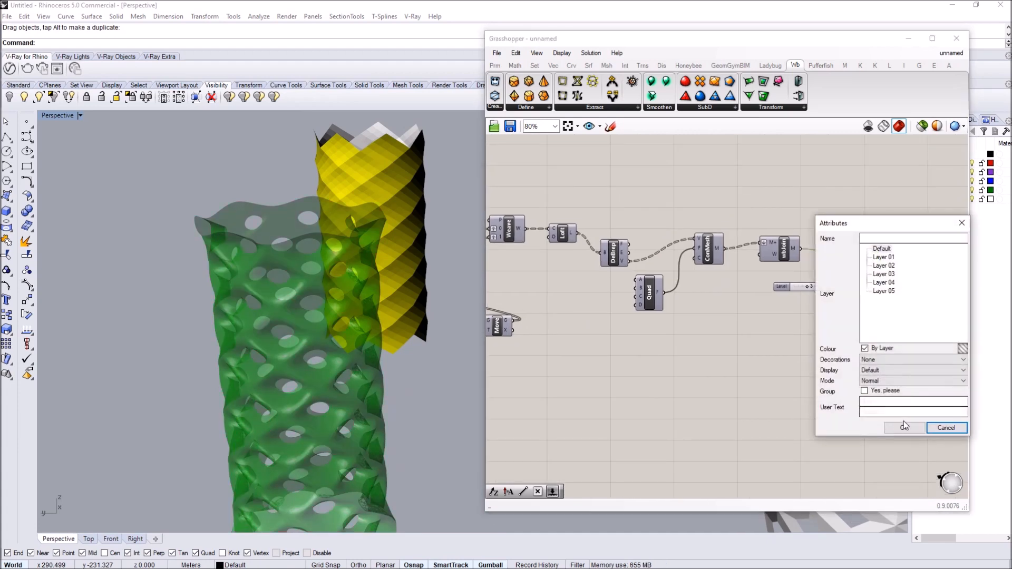
left_click(909, 432)
- Move the baked mesh aside from the preview cylinder, next to the other baked variants
scroll(308, 388, "down", 7)
right_click_drag(309, 384, 319, 448)
scroll(324, 377, "down", 5)
left_click_drag(331, 388, 399, 353)
right_click_drag(411, 402, 409, 321)
scroll(348, 372, "up", 5)
right_click_drag(348, 379, 327, 395)
scroll(288, 364, "down", 8)
scroll(327, 396, "up", 5)
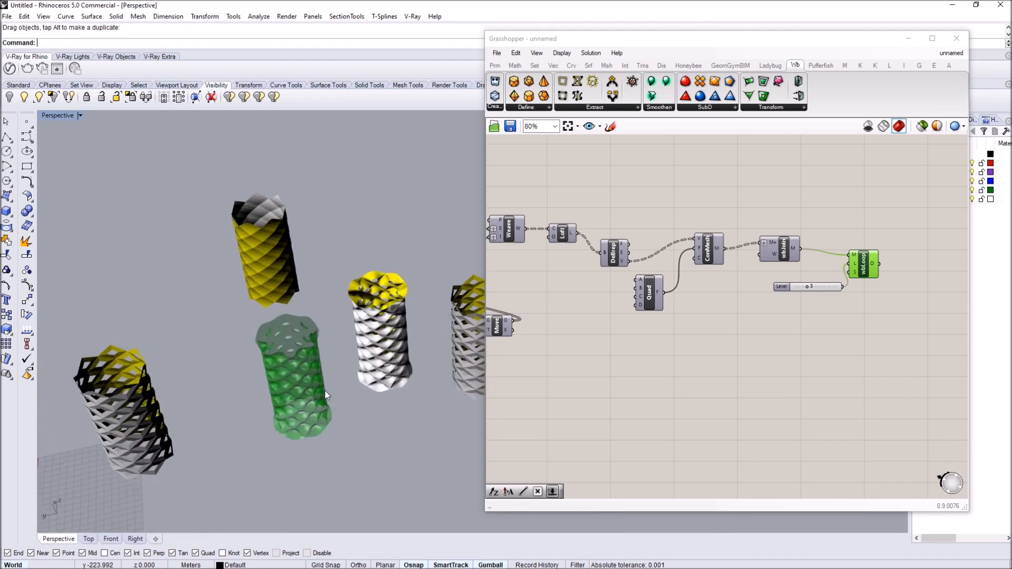
- Shift the Scale, Weave and following components further along the canvas to space out the definition
left_click(619, 336)
scroll(689, 249, "down", 5)
right_click_drag(697, 248, 724, 257)
scroll(726, 258, "up", 5)
right_click_drag(772, 281, 840, 277)
scroll(839, 279, "down", 2)
left_click_drag(906, 293, 593, 234)
left_click_drag(603, 286, 720, 289)
left_click(661, 288)
- Delete the unused Join component above the Weave section
scroll(557, 256, "up", 2)
left_click_drag(559, 257, 597, 275)
left_click(515, 54)
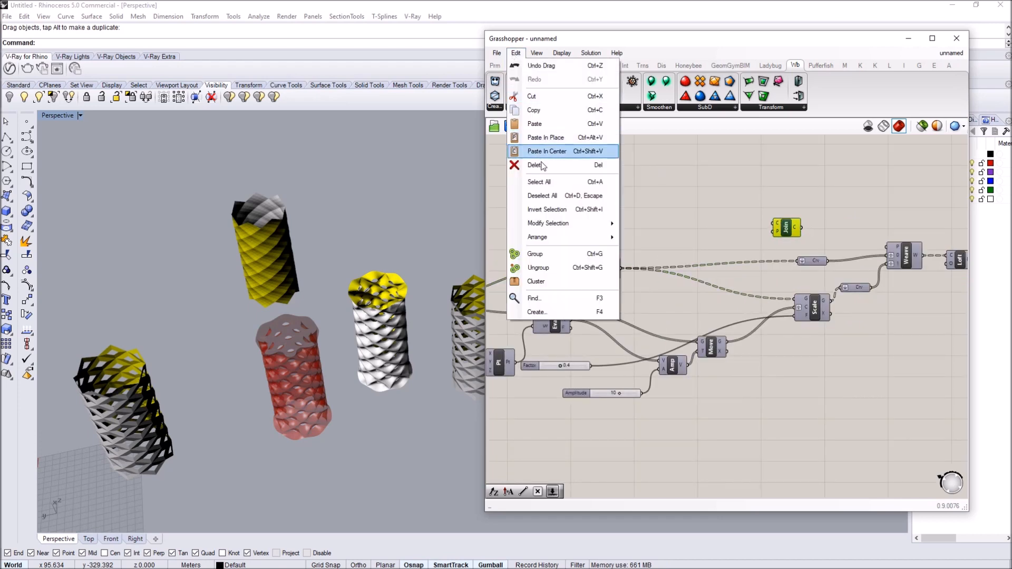
left_click(542, 166)
- Add a Circle component in an empty area of the canvas below the existing definition
scroll(726, 196, "down", 5)
right_click_drag(498, 269, 765, 195)
scroll(765, 195, "down", 5)
right_click_drag(675, 201, 642, 260)
right_click_drag(316, 387, 264, 345)
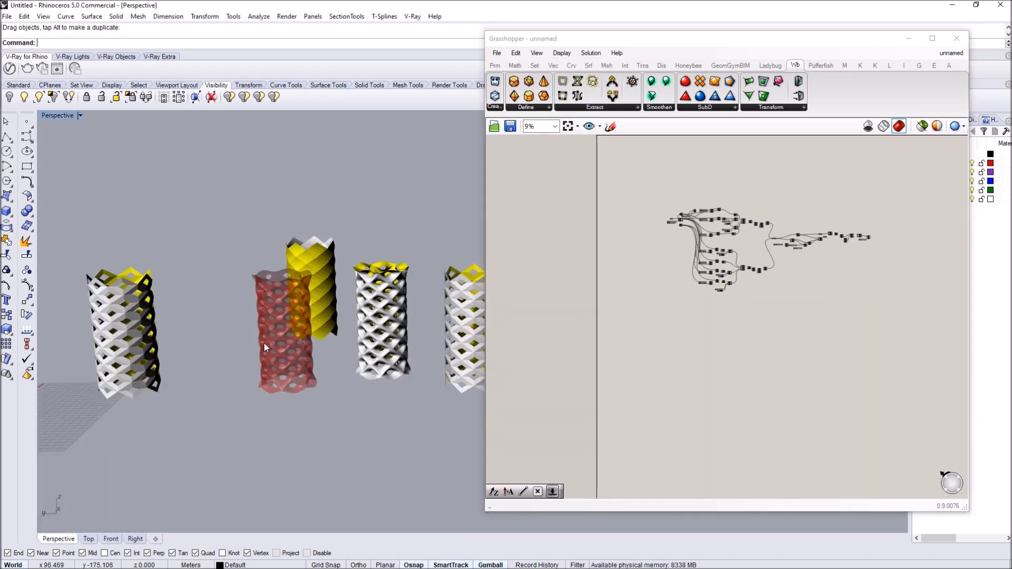
scroll(544, 268, "up", 3)
right_click_drag(400, 327, 125, 391)
right_click_drag(589, 328, 698, 248)
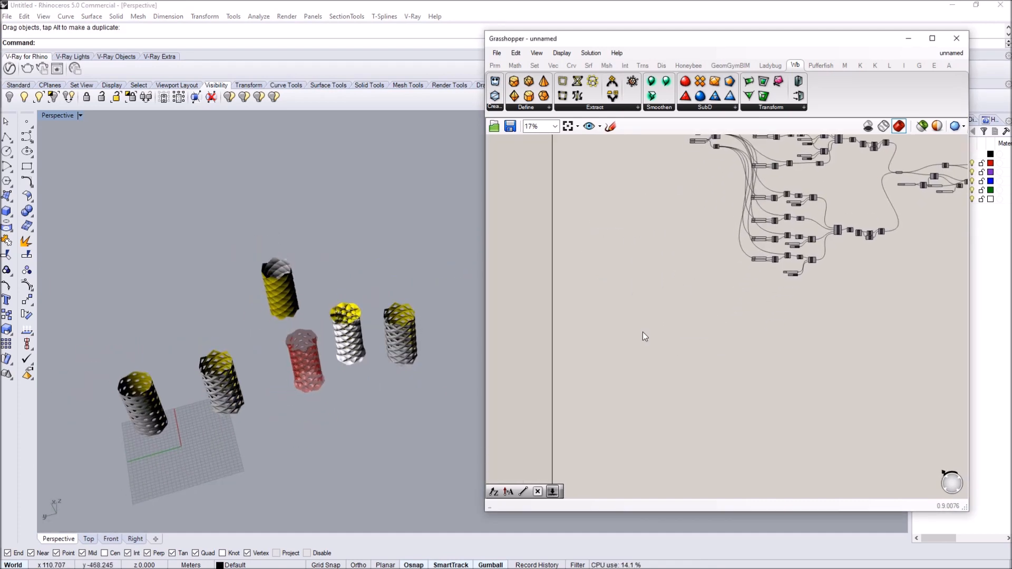
double_click(643, 332)
type("circle")
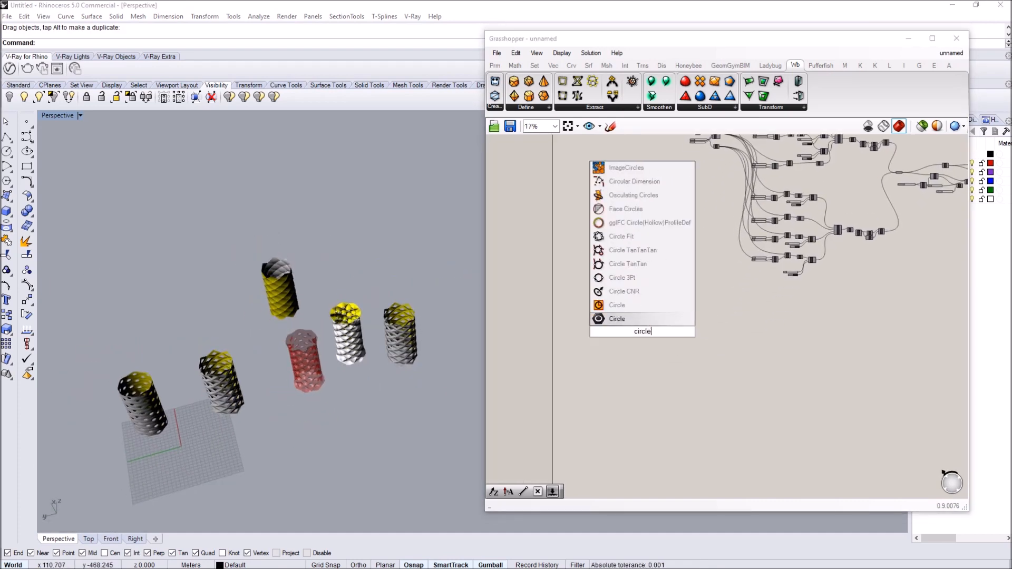
left_click(622, 310)
scroll(602, 373, "up", 5)
scroll(195, 363, "up", 5)
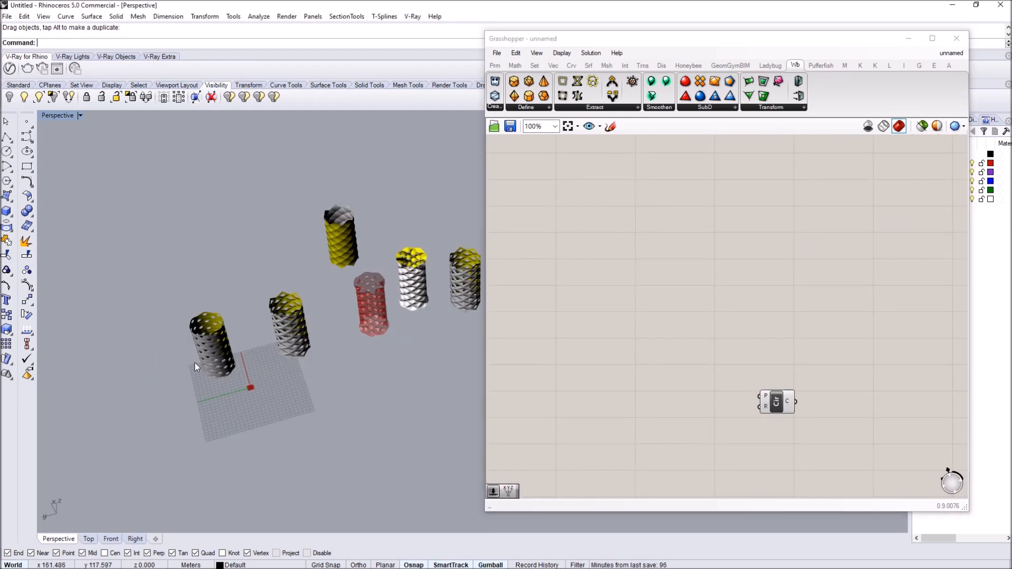
- Add a number slider set to 50 and connect it to the Circle component's radius input
scroll(319, 362, "up", 3)
double_click(622, 380)
type("50")
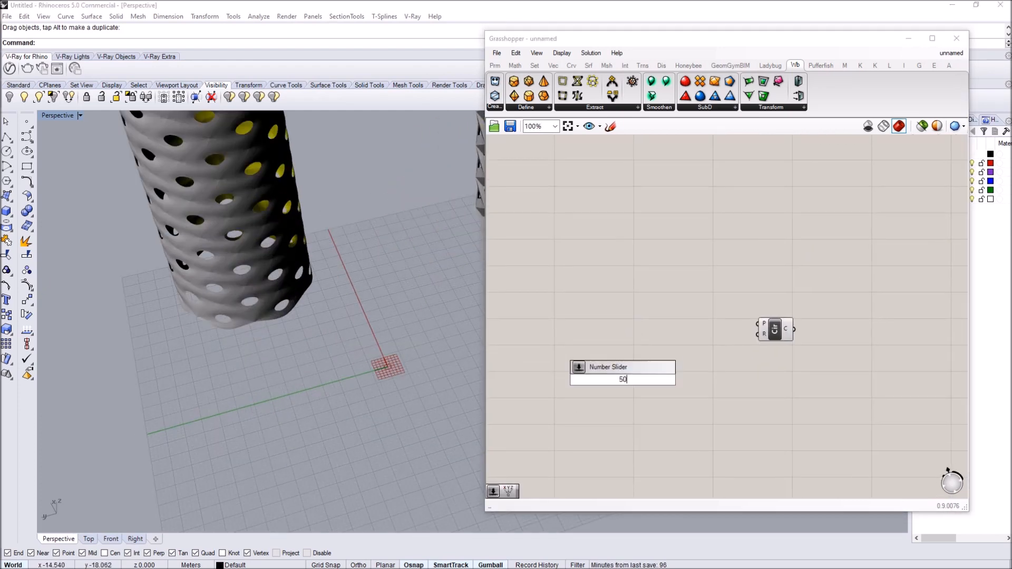
key("Return")
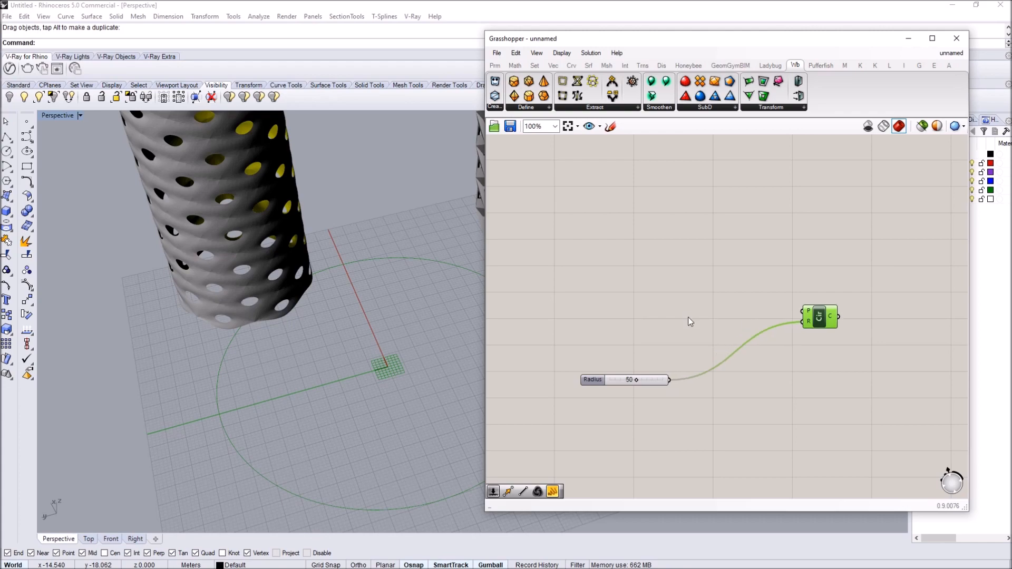
- Add a Series component ahead of the Circle component
type("Ser")
double_click(646, 301)
type("ser")
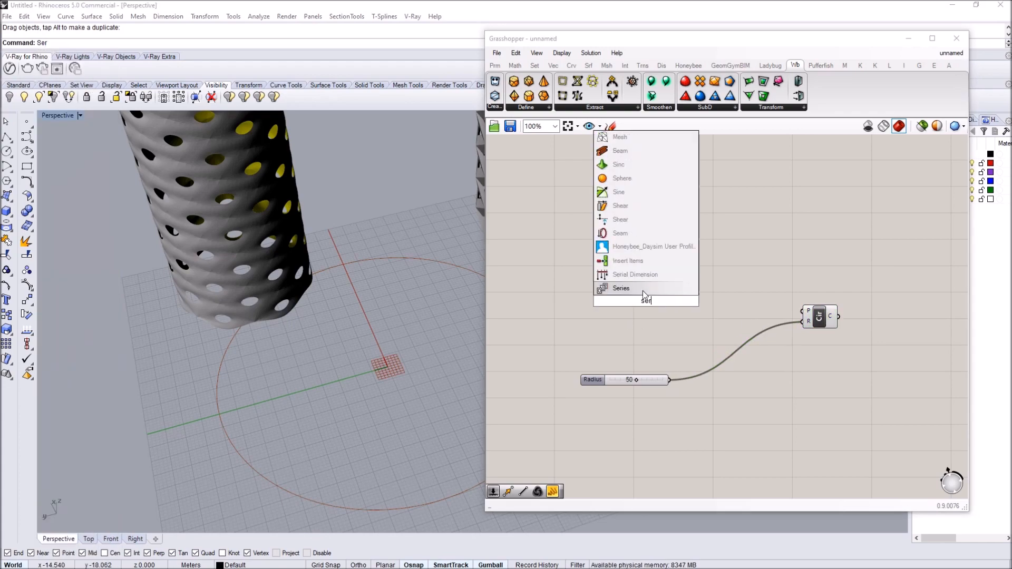
left_click(643, 290)
right_click_drag(596, 310, 667, 321)
- Add number sliders of 10 for the Series step and 20 for its count, and connect them
double_click(611, 311)
type("1")
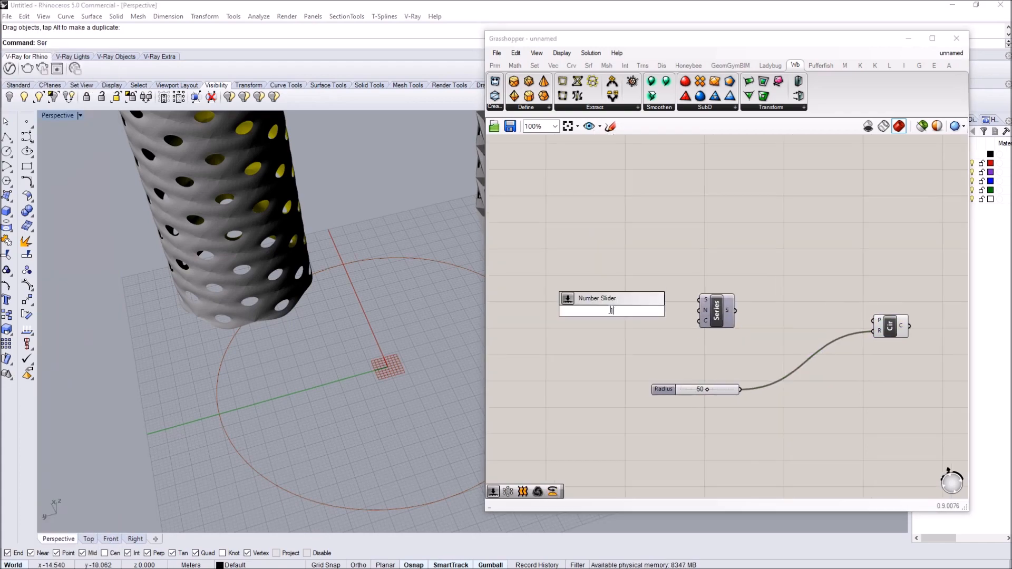
key("Return")
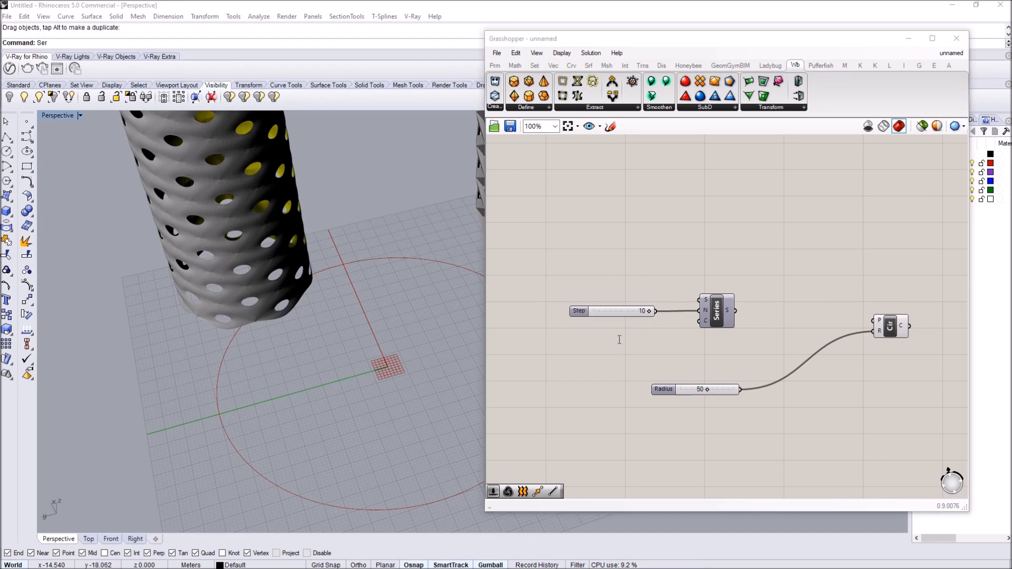
double_click(619, 340)
type("20")
key("Return")
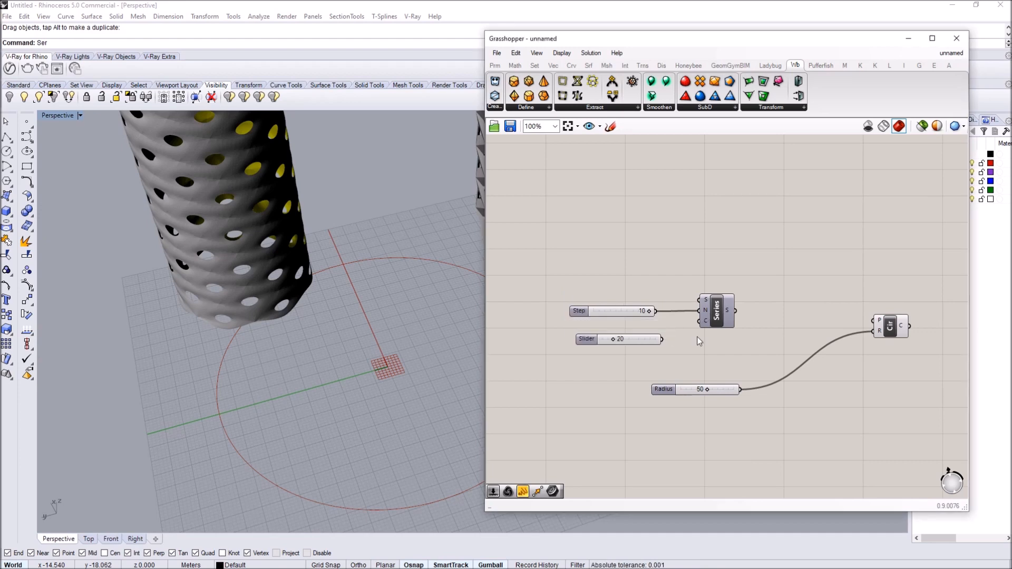
- Add a Construct Point component, feeding Series into its Z input and its points into the Circle's plane input
double_click(791, 311)
type("xyz")
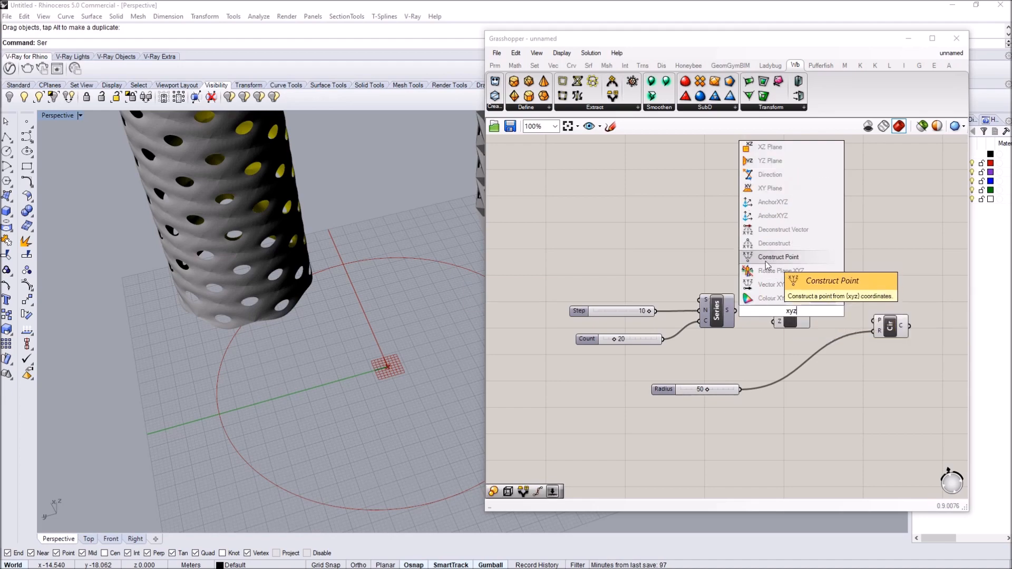
left_click(775, 257)
left_click_drag(879, 323, 878, 322)
scroll(294, 375, "down", 8)
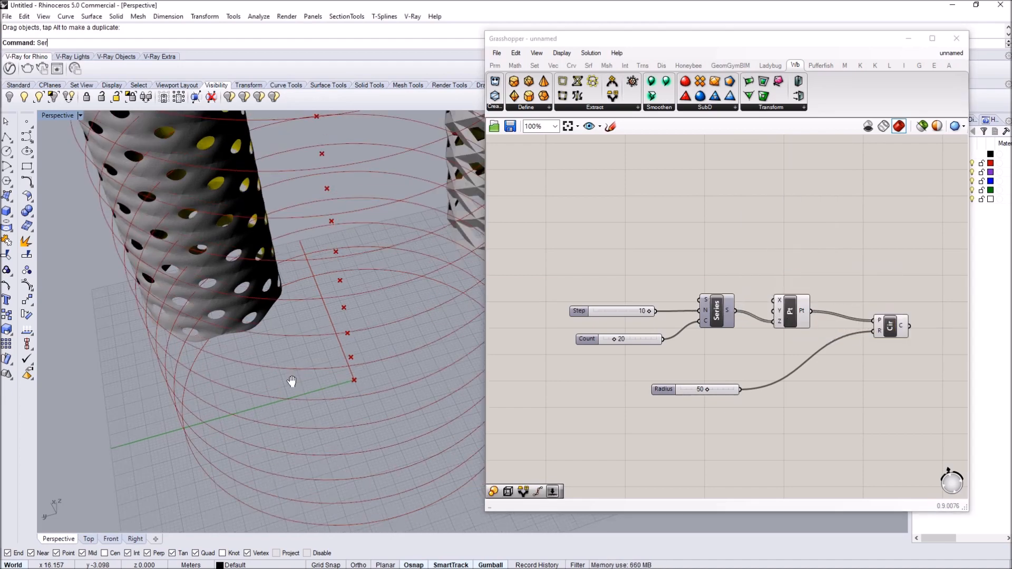
right_click_drag(302, 323, 316, 253)
right_click_drag(338, 324, 301, 392, "shift")
scroll(301, 393, "down", 4)
mouse_move(325, 358)
right_mouse_down()
mouse_move(289, 370)
mouse_move(318, 350)
right_mouse_up()
scroll(289, 370, "up", 2)
scroll(644, 279, "down", 1)
- Set the Series Step slider to 5 and the circle Radius slider to 20
right_click_drag(646, 278, 527, 272)
scroll(546, 311, "up", 2)
right_click_drag(547, 311, 576, 315)
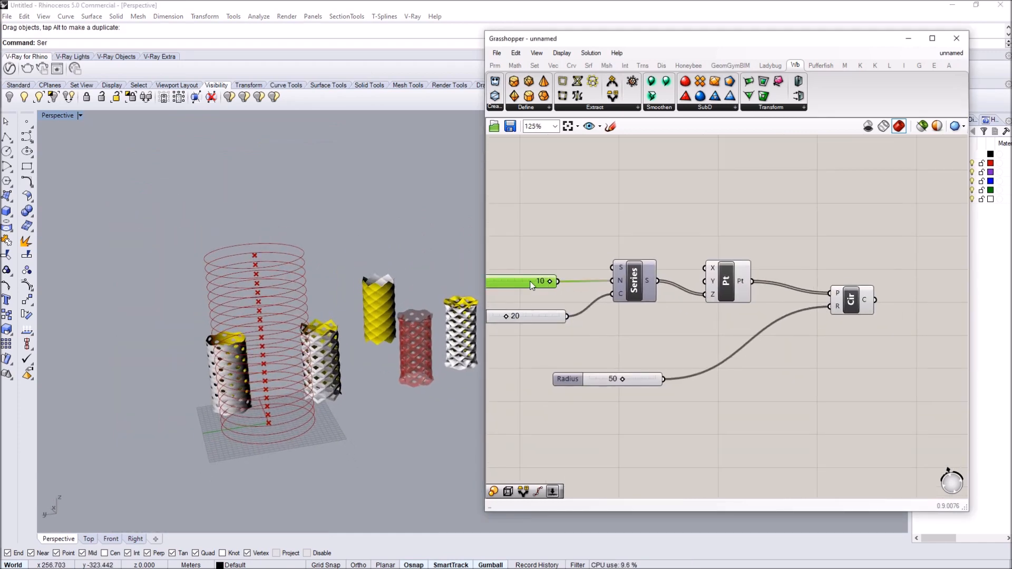
right_click_drag(554, 288, 607, 295)
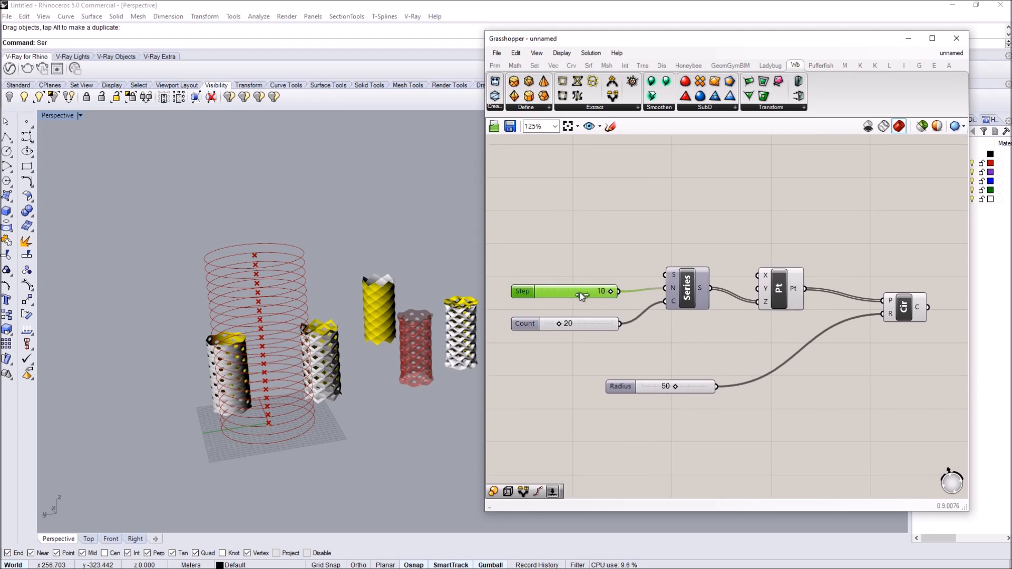
left_click_drag(582, 295, 575, 296)
left_click_drag(665, 388, 655, 388)
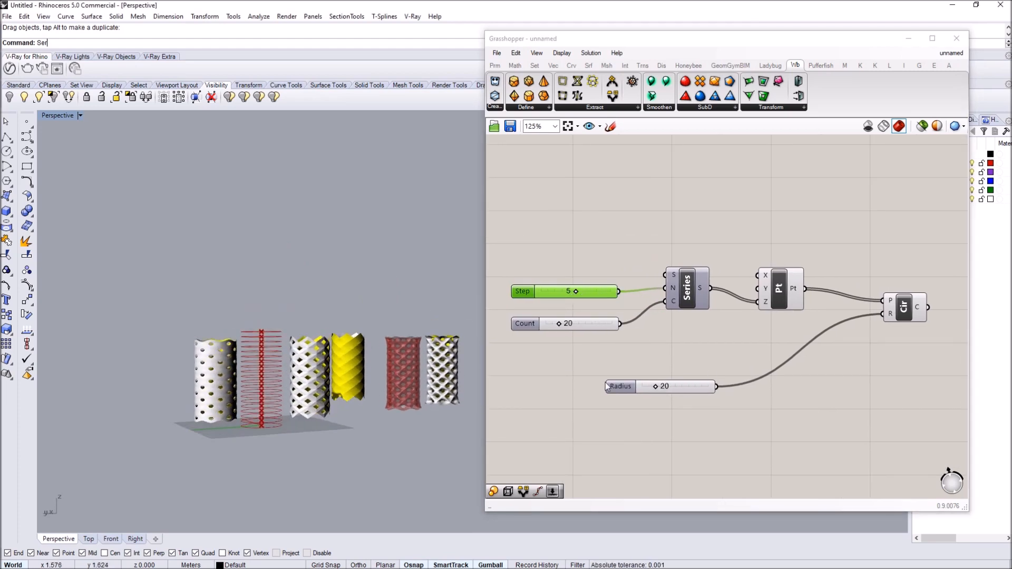
- Add a Graph Mapper of type Bezier below the Radius slider and raise the curve's start point
scroll(607, 388, "down", 4)
double_click(677, 392)
type("graph")
left_click(667, 360)
scroll(672, 387, "up", 2)
right_click(671, 391)
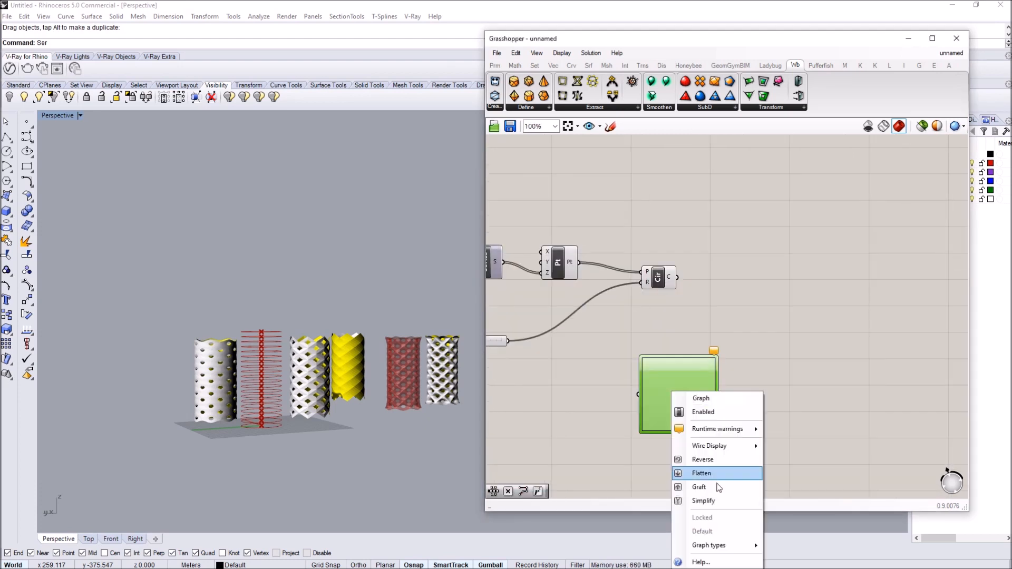
mouse_move(729, 546)
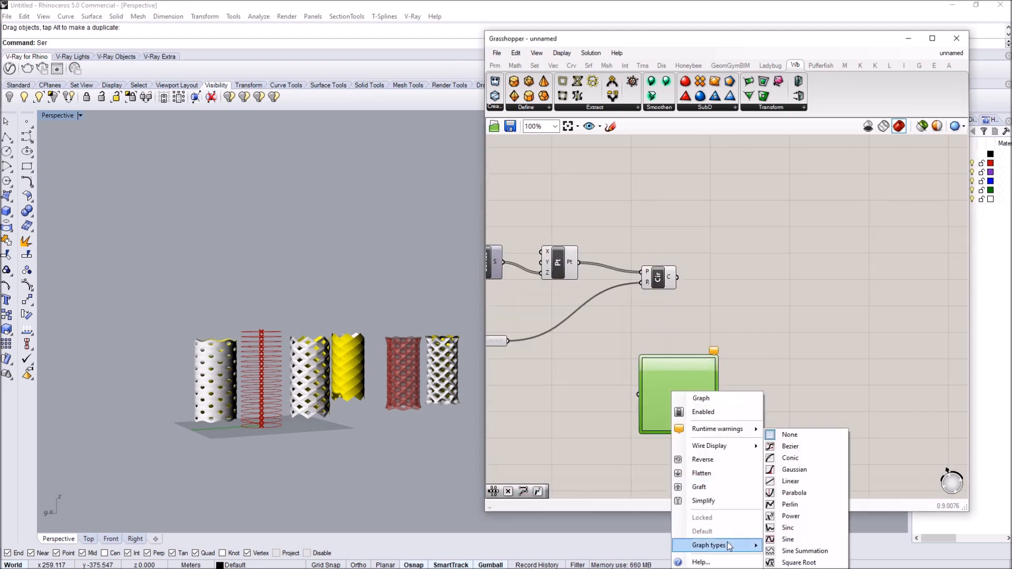
left_click(790, 447)
scroll(656, 420, "up", 1)
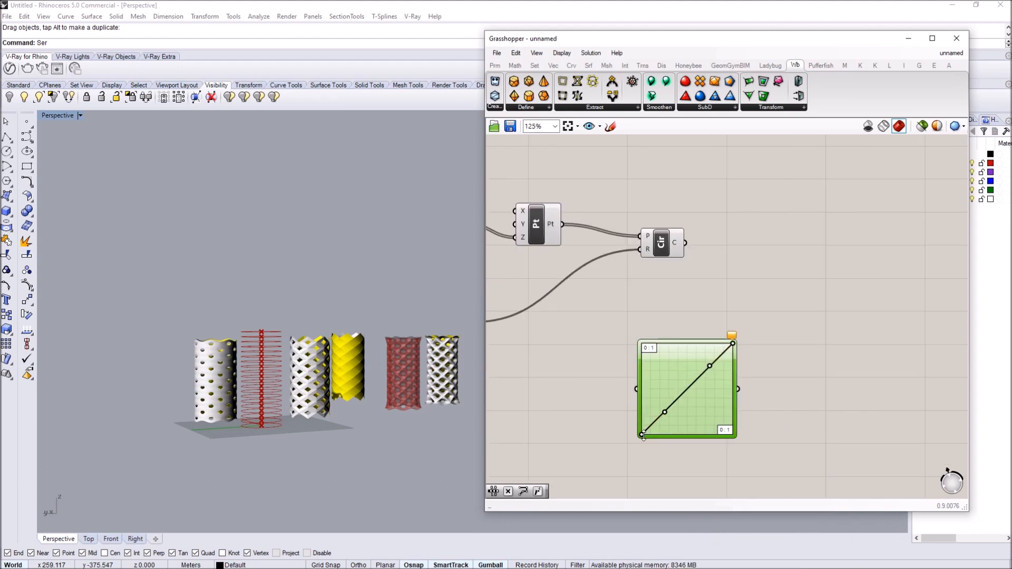
right_click_drag(543, 371, 621, 377)
left_click_drag(727, 375, 590, 383)
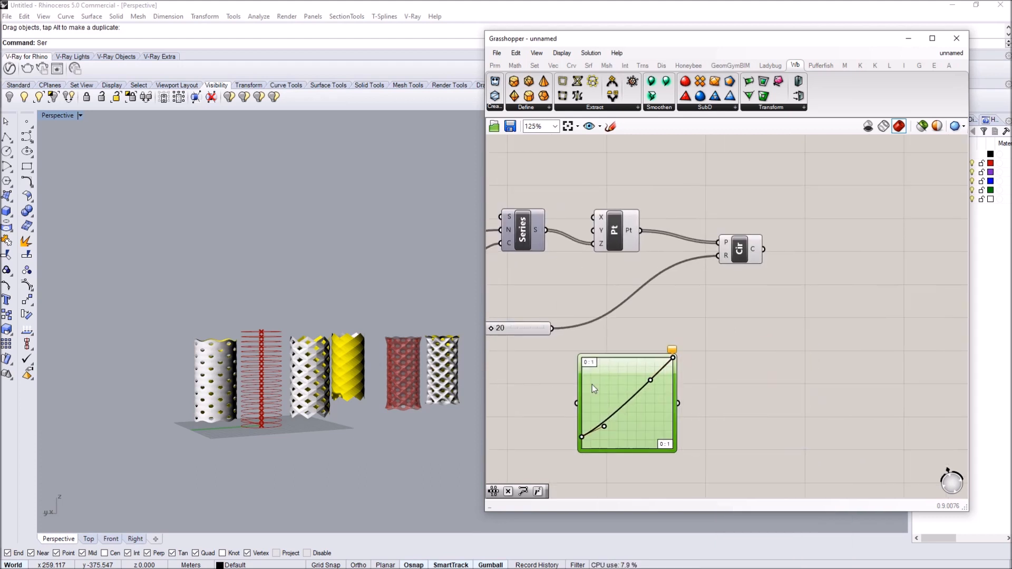
- Add a Scale component with the circles as geometry and the constructed points as centres
right_click_drag(622, 374, 606, 337)
left_click_drag(717, 212, 697, 223)
right_click_drag(769, 236, 735, 236)
double_click(734, 236)
type("scale")
left_click(735, 227)
left_click_drag(738, 243, 769, 247)
scroll(707, 226, "down", 2)
left_click(696, 228)
scroll(699, 228, "up", 2)
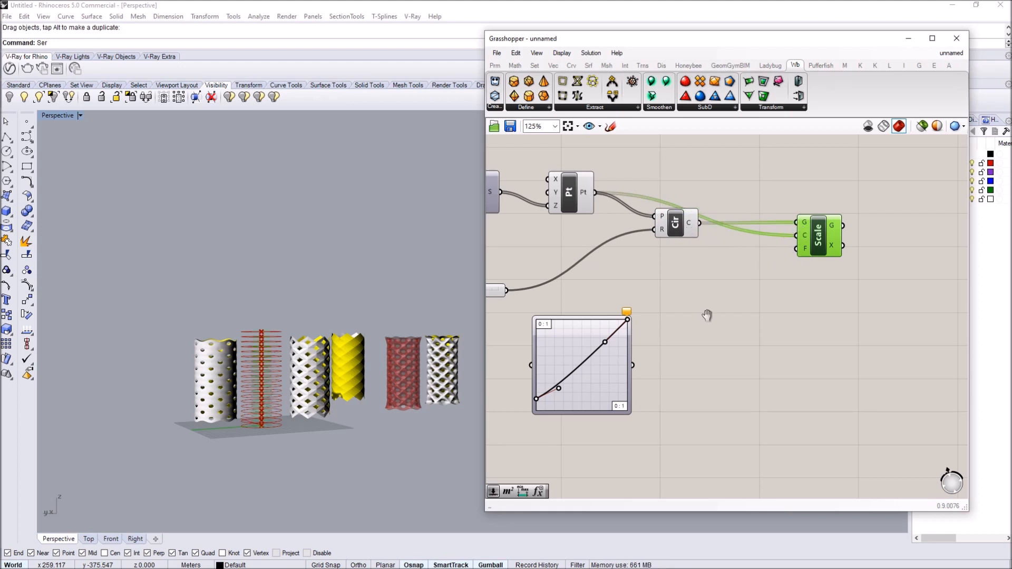
- Connect the Graph Mapper output to the Scale factor and lower the Bezier curve's end point
right_click_drag(705, 330, 712, 296)
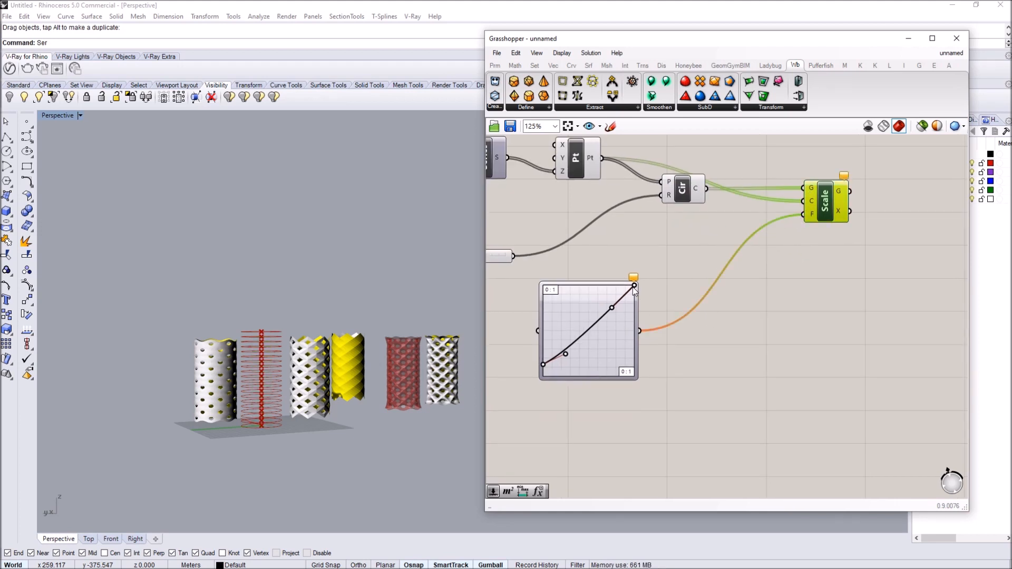
right_click_drag(590, 295, 747, 280)
right_click_drag(617, 302, 642, 327)
- Add a Range component ahead of the Graph Mapper
double_click(601, 311)
type("range")
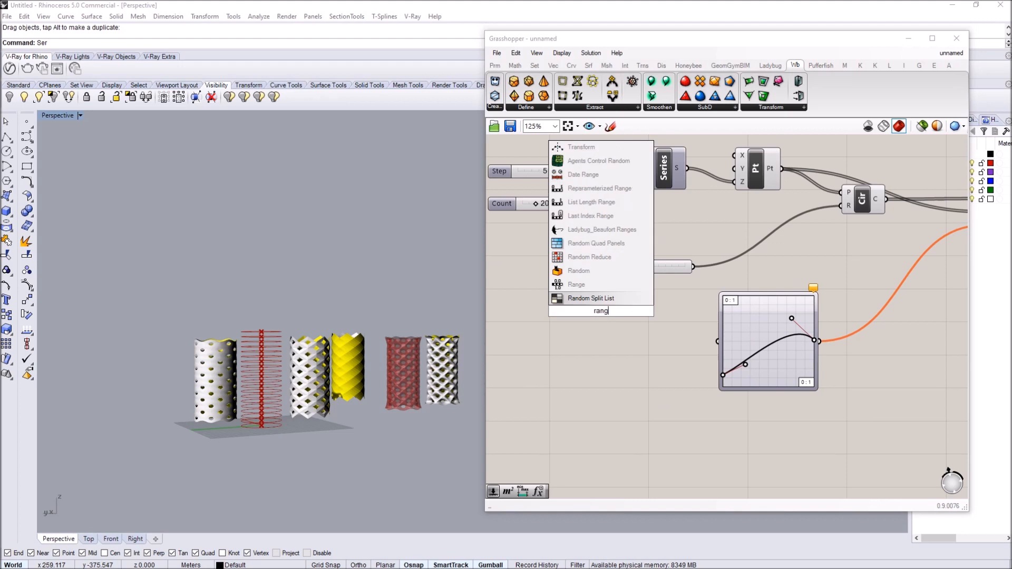
left_click(586, 299)
right_click_drag(550, 305, 682, 337)
- Add a Subtraction component that takes a slider value of 1 from Count, and connect its result to Range's N input
double_click(602, 333)
type("subt")
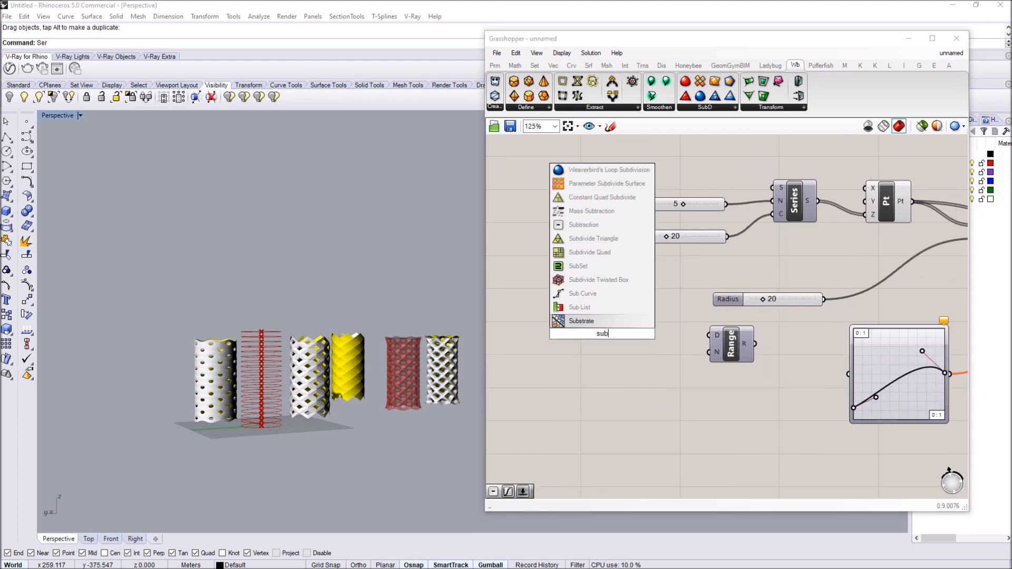
key("Return")
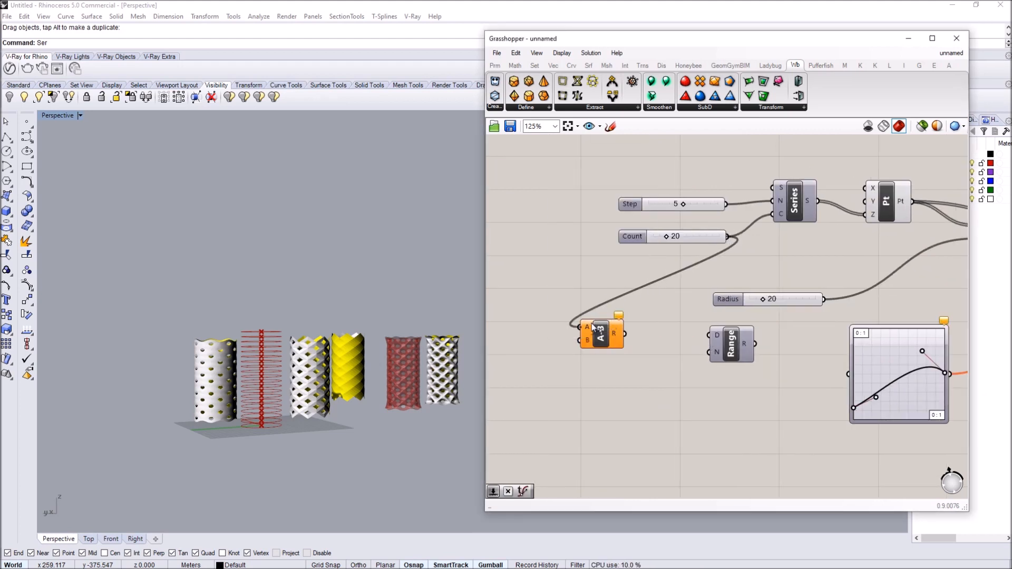
right_click_drag(529, 357, 601, 348)
double_click(568, 359)
type("1")
key("Return")
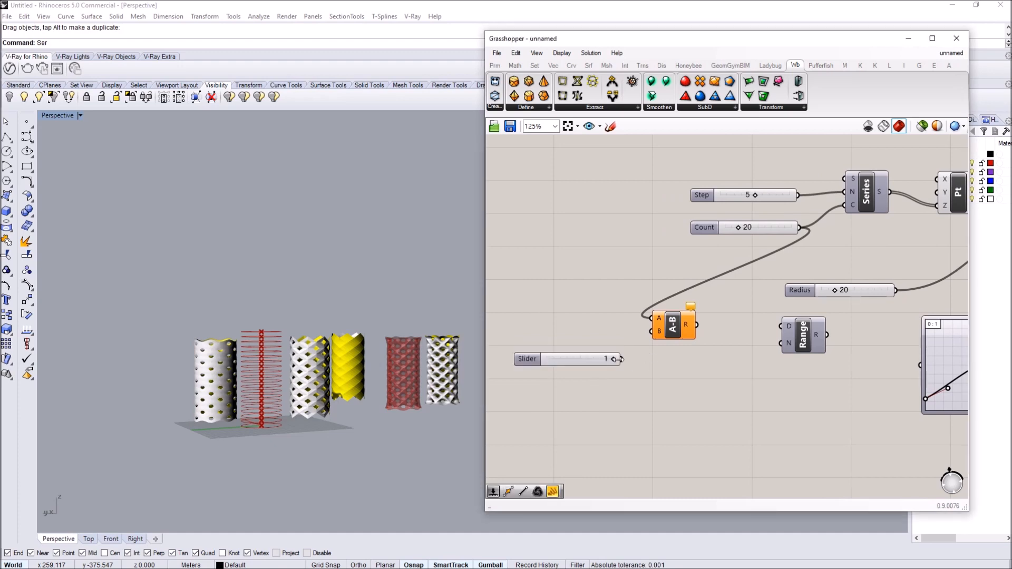
left_click_drag(764, 334, 780, 343)
- Connect the Range output to the Graph Mapper input and check the circle stack from above
right_click_drag(733, 326, 608, 307)
left_click_drag(701, 315, 737, 329)
right_click_drag(800, 312, 595, 304)
right_click_drag(440, 293, 447, 345)
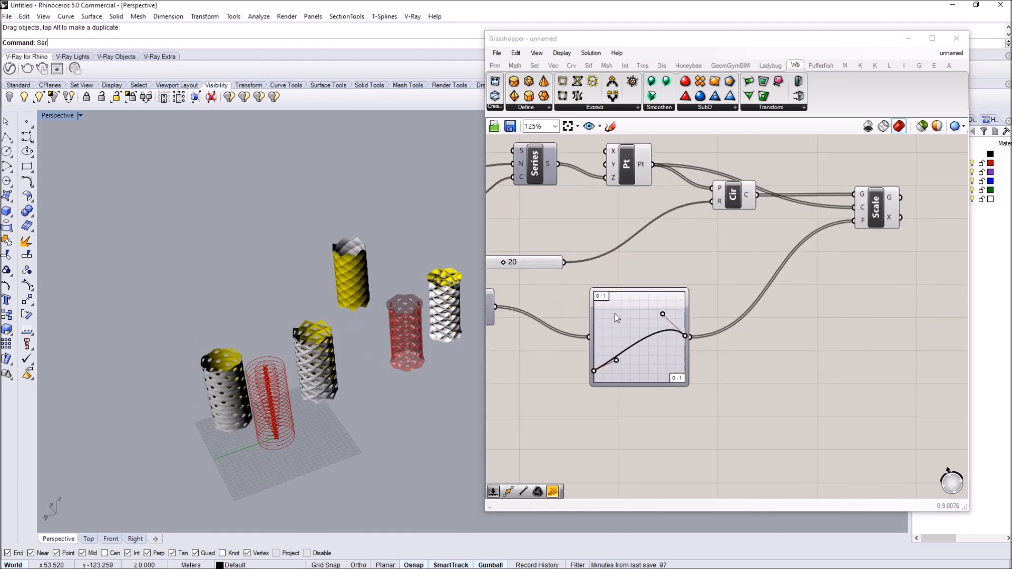
- Turn off the preview of the Circle component so only the scaled circles display
right_click_drag(806, 187, 725, 249)
scroll(725, 248, "down", 3)
left_click(694, 258)
right_click(694, 262)
left_click(725, 275)
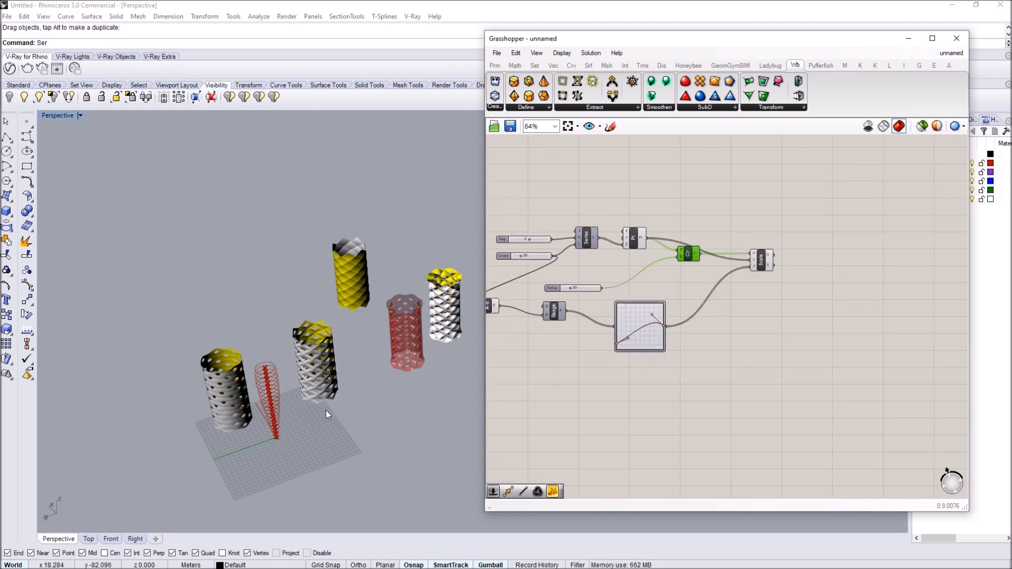
- Reshape the Graph Mapper's Bezier curve into a symmetrical arch with low ends and raised handles, checking the circle stack
scroll(274, 390, "up", 5)
scroll(668, 326, "up", 5)
left_click_drag(622, 283, 612, 244)
left_click_drag(726, 265, 727, 313)
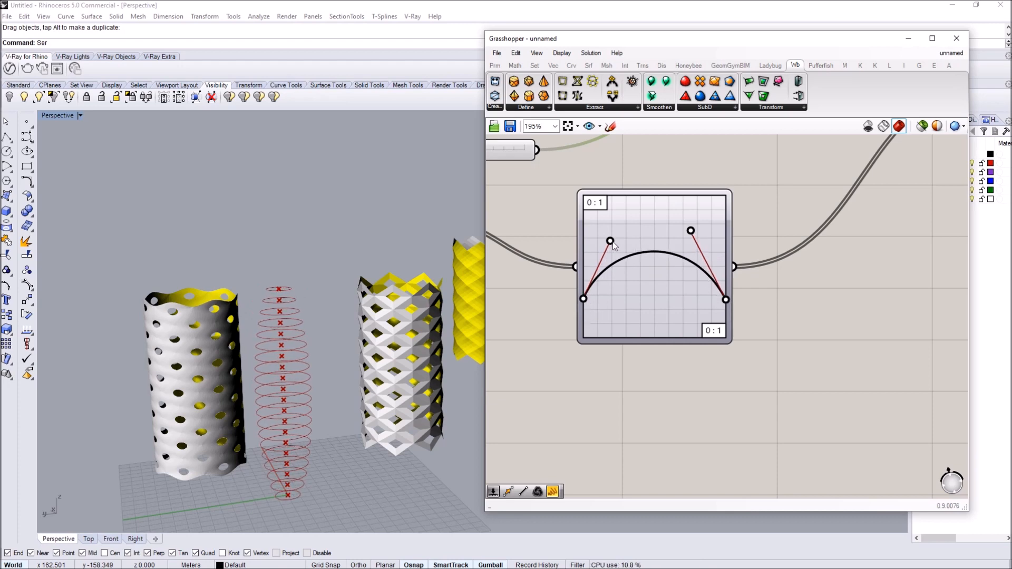
left_click_drag(610, 242, 637, 209)
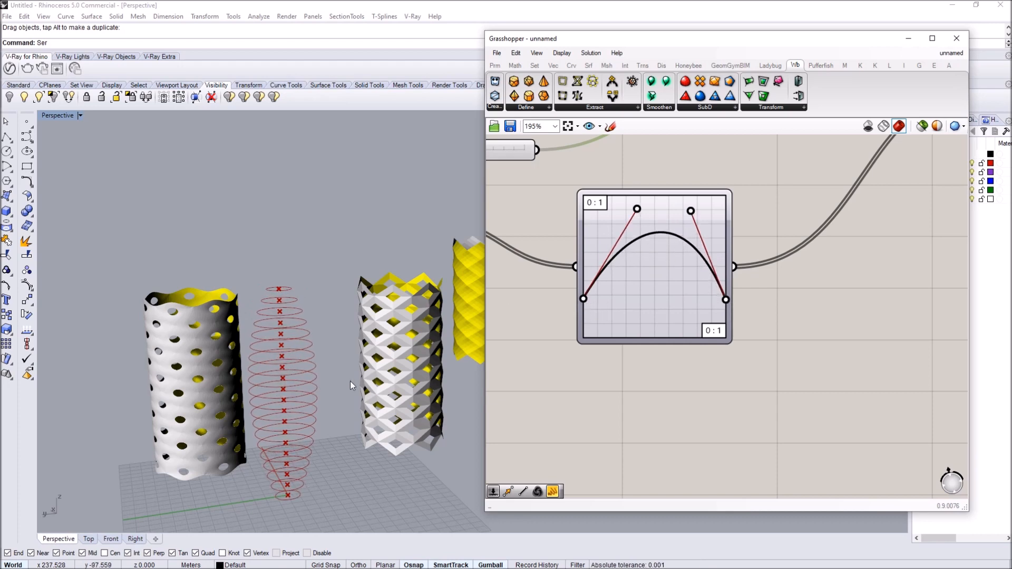
right_click_drag(350, 382, 332, 433)
right_click_drag(667, 371, 697, 362)
scroll(680, 343, "down", 4)
right_click_drag(650, 320, 683, 313)
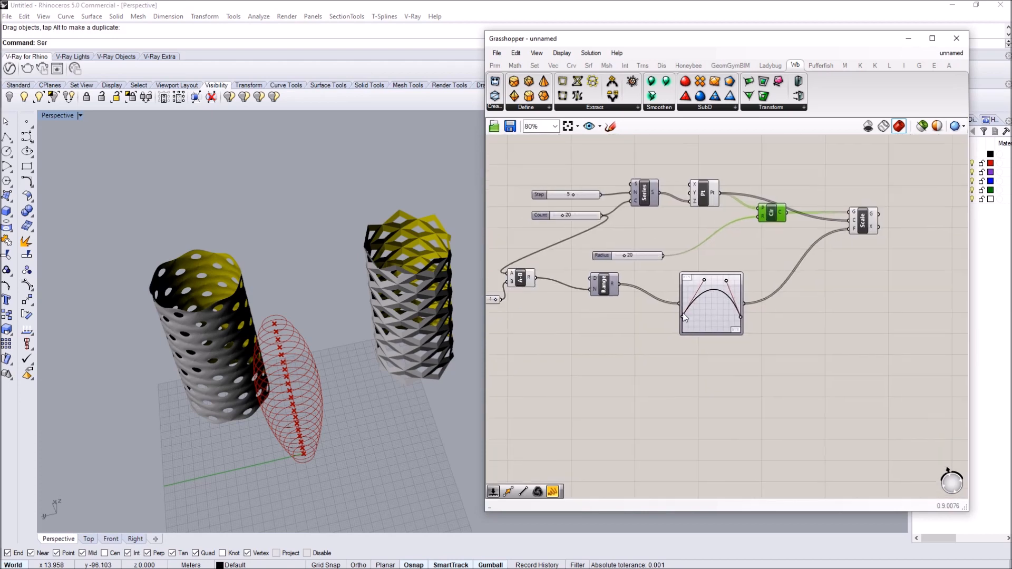
right_click_drag(286, 397, 340, 371)
right_click_drag(705, 366, 731, 371)
- Duplicate the Graph Mapper below the original, fed by Range, and connect its output to input A of a new Multiplication component
double_click(729, 375)
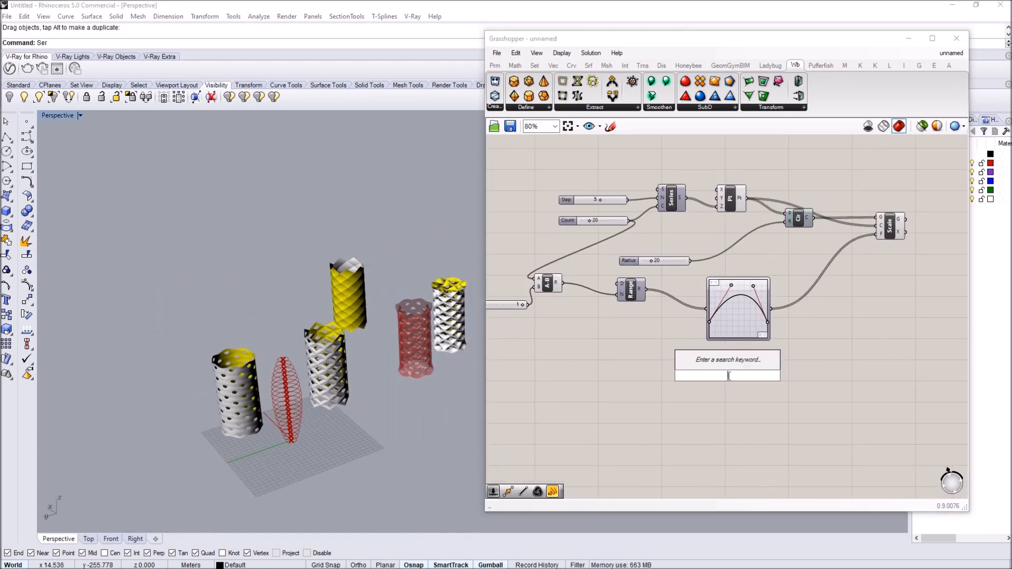
left_click(741, 331)
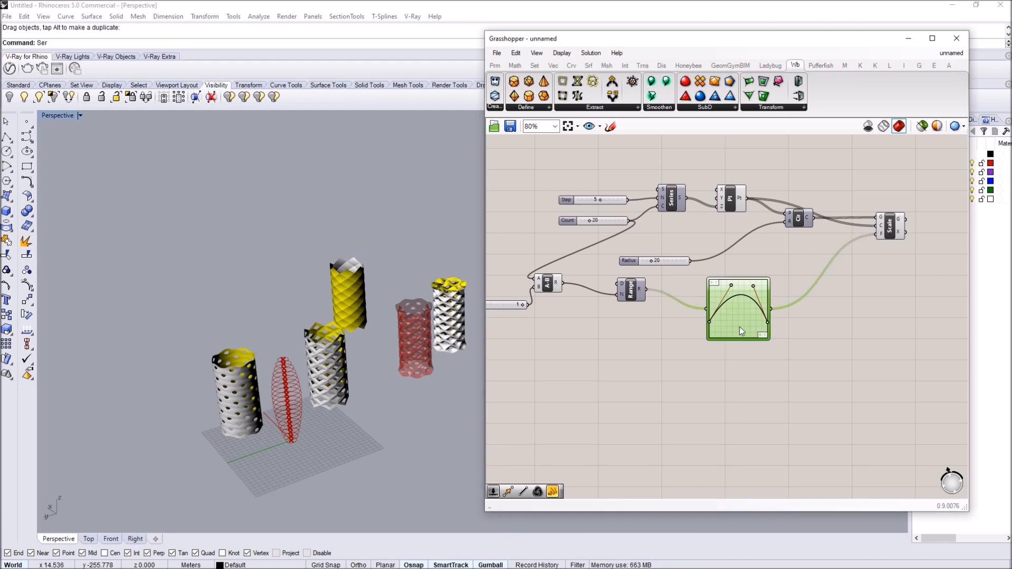
double_click(797, 384)
type("mult")
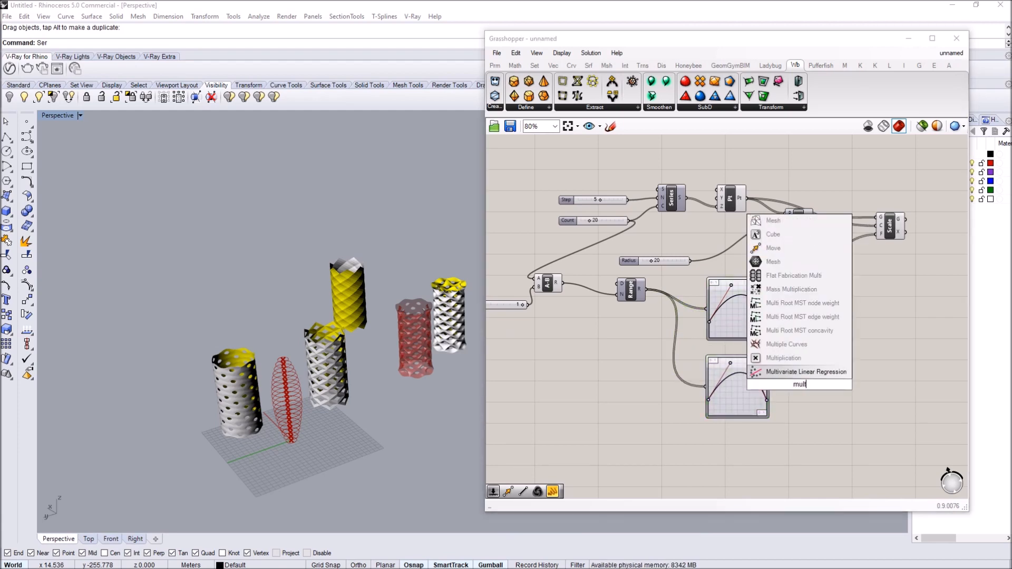
left_click(774, 359)
left_click_drag(739, 368, 779, 370)
- Connect a slider of 180 to the Multiplication's B input and send the product into a new Radians component
double_click(731, 436)
type("180")
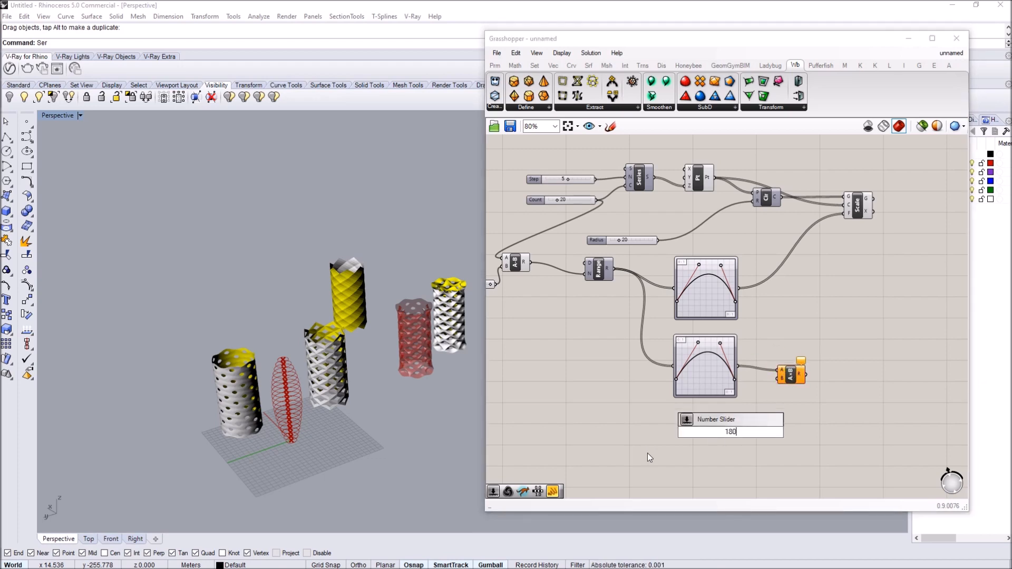
key("Return")
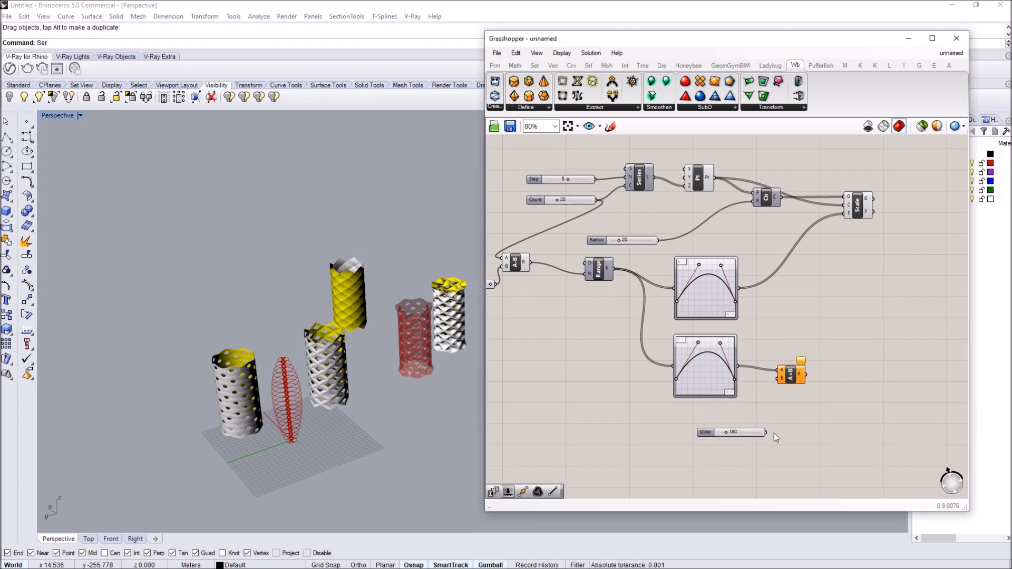
double_click(831, 372)
type("ra")
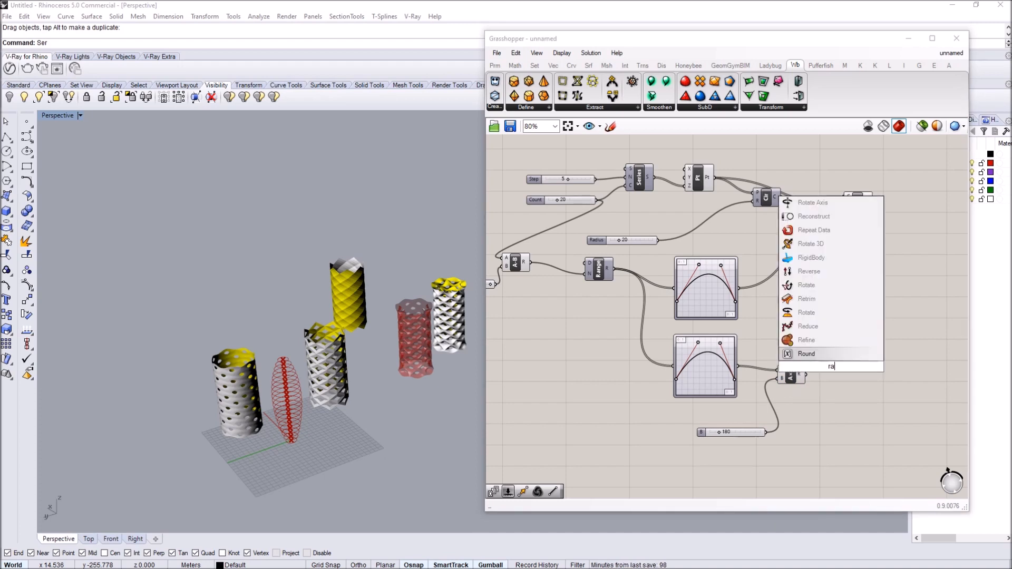
key("Return")
right_click_drag(896, 294, 790, 311)
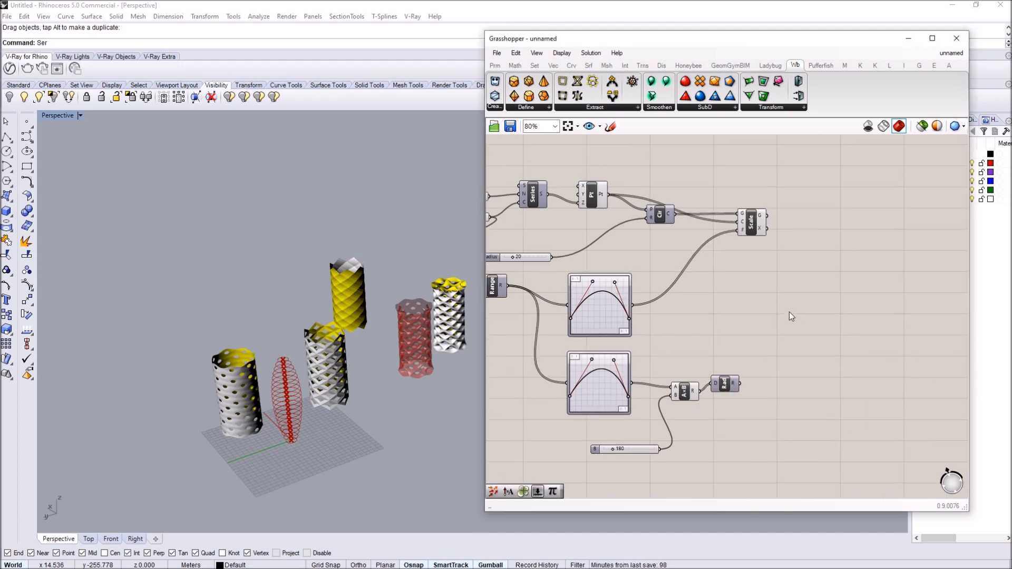
- Add a Rotate component with the Scale geometry as its geometry input and the Radians result as its angle
double_click(790, 310)
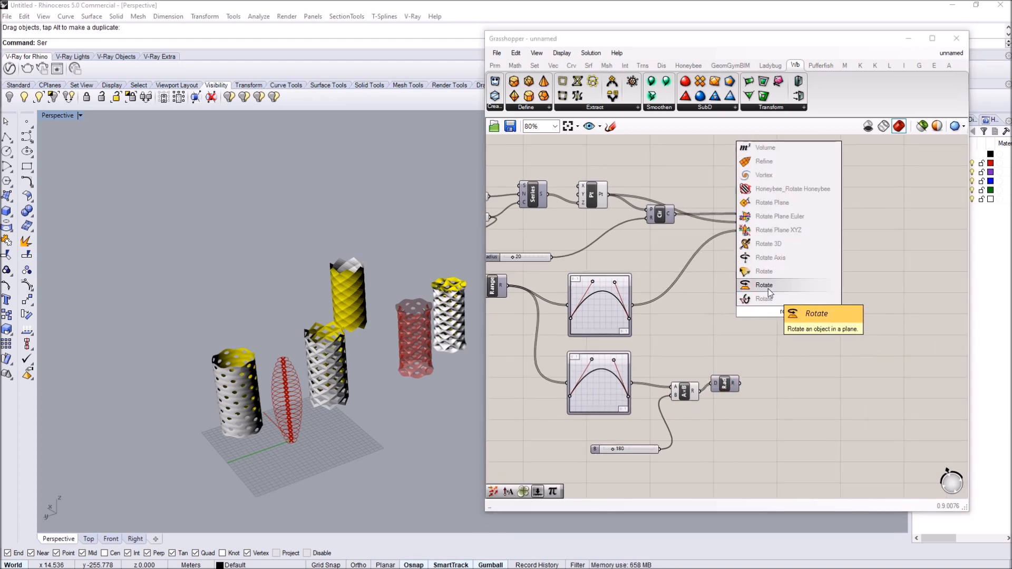
left_click(764, 285)
scroll(792, 308, "up", 2)
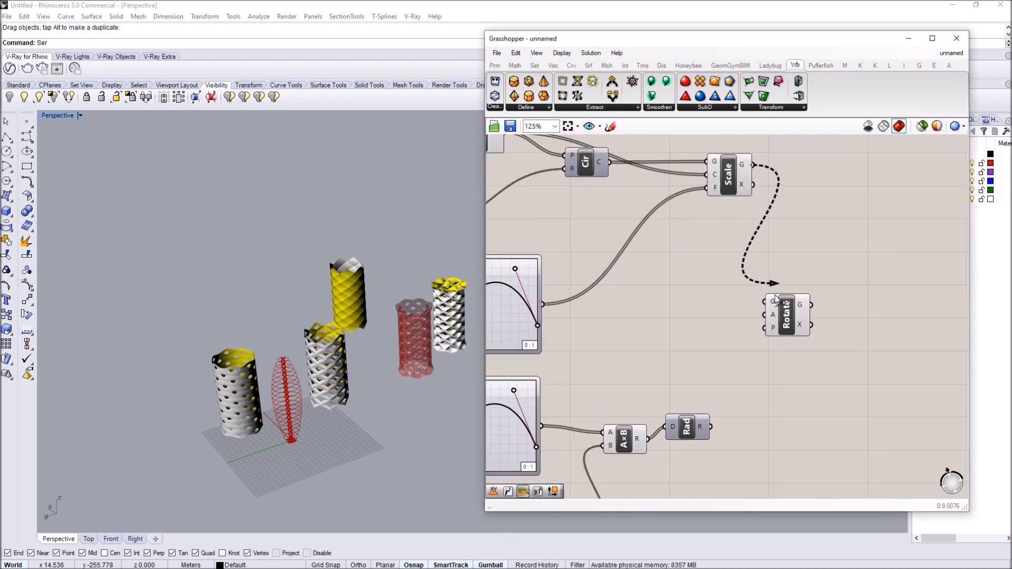
left_click_drag(814, 301, 824, 294)
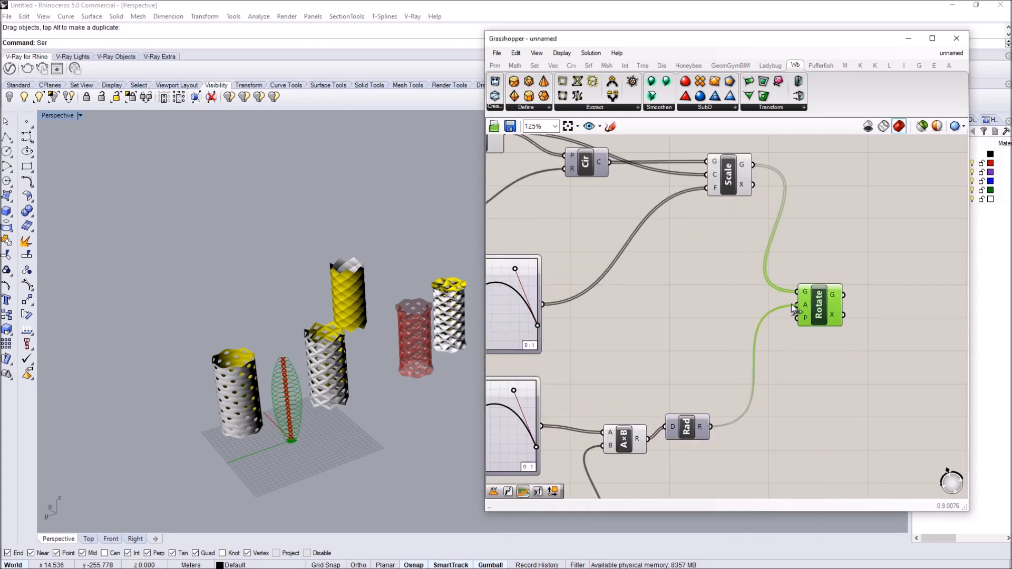
right_click_drag(805, 306, 640, 302)
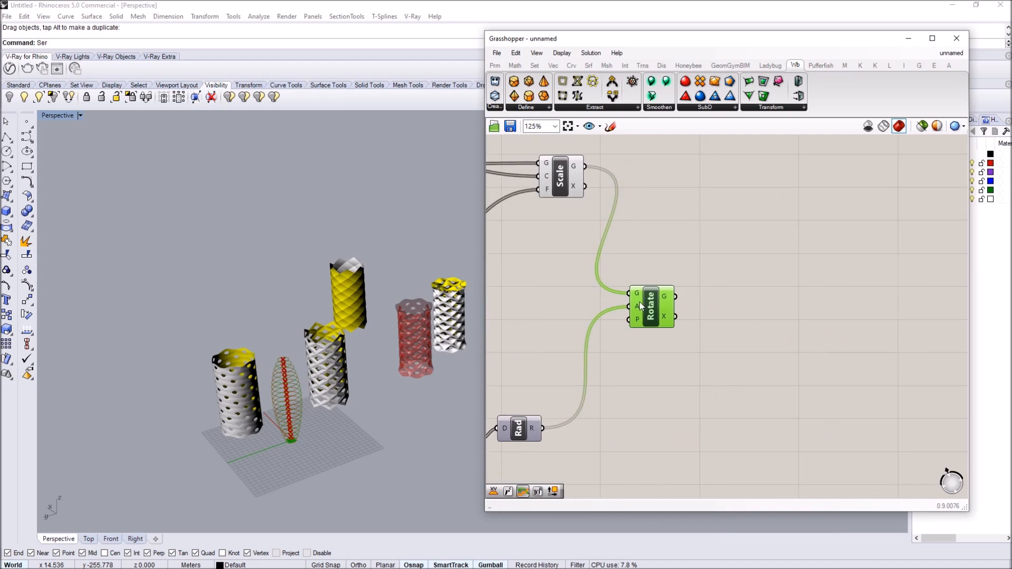
- Add a Loft component fed by the rotated circles and check the lofted surface
scroll(730, 274, "down", 2)
double_click(733, 272)
type("lof")
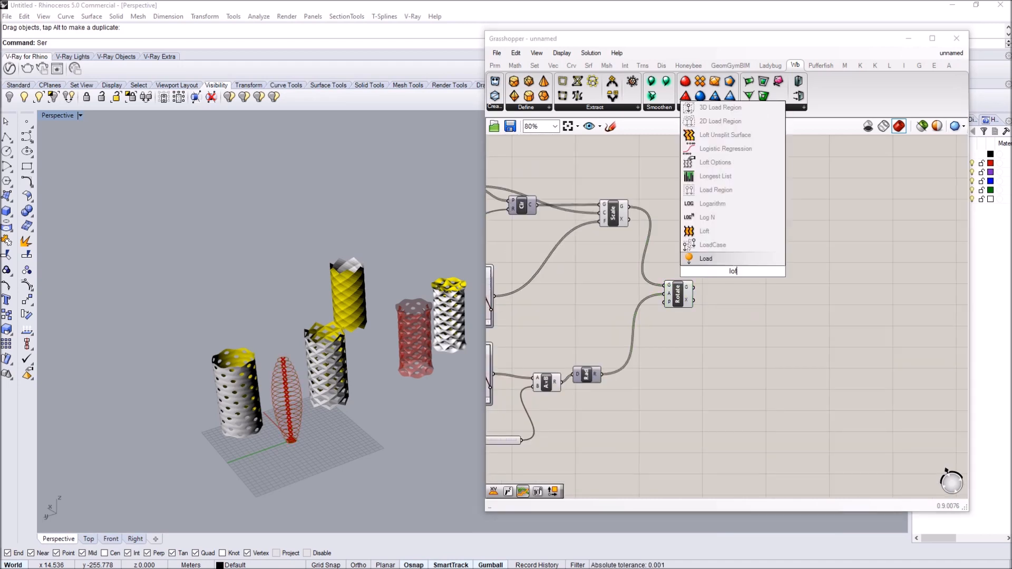
type("t")
key("Return")
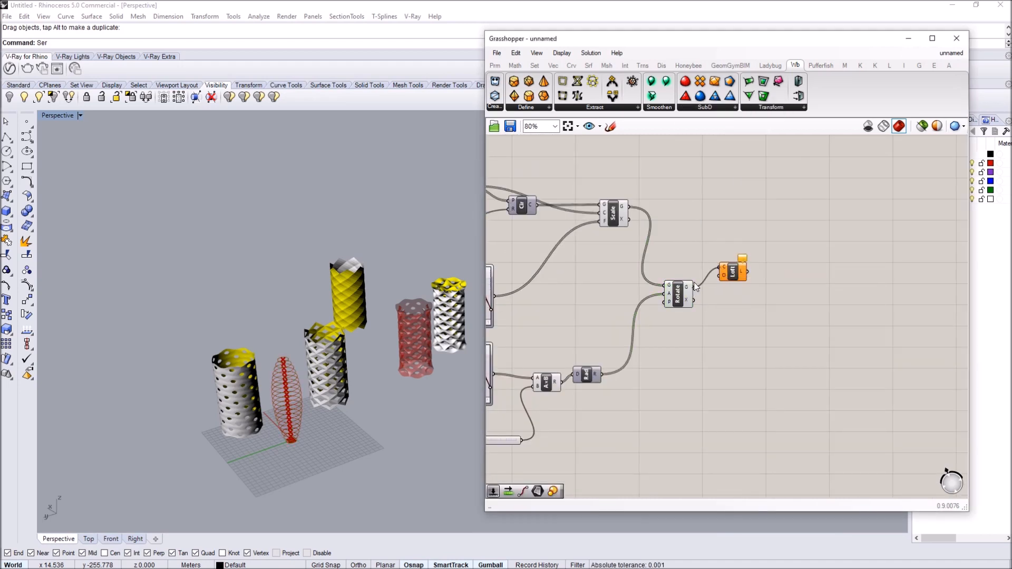
scroll(306, 312, "up", 5)
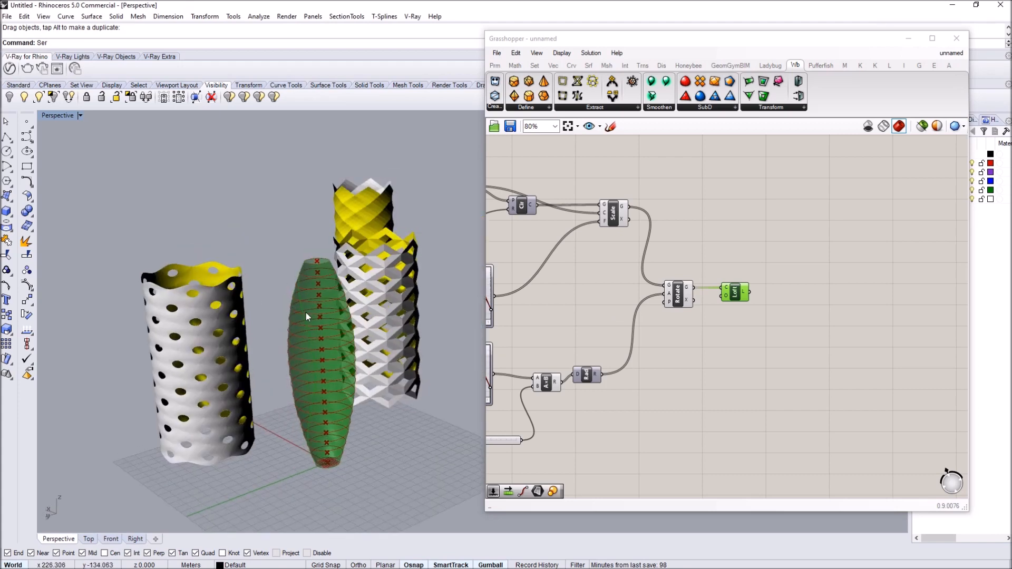
right_click_drag(340, 356, 302, 252)
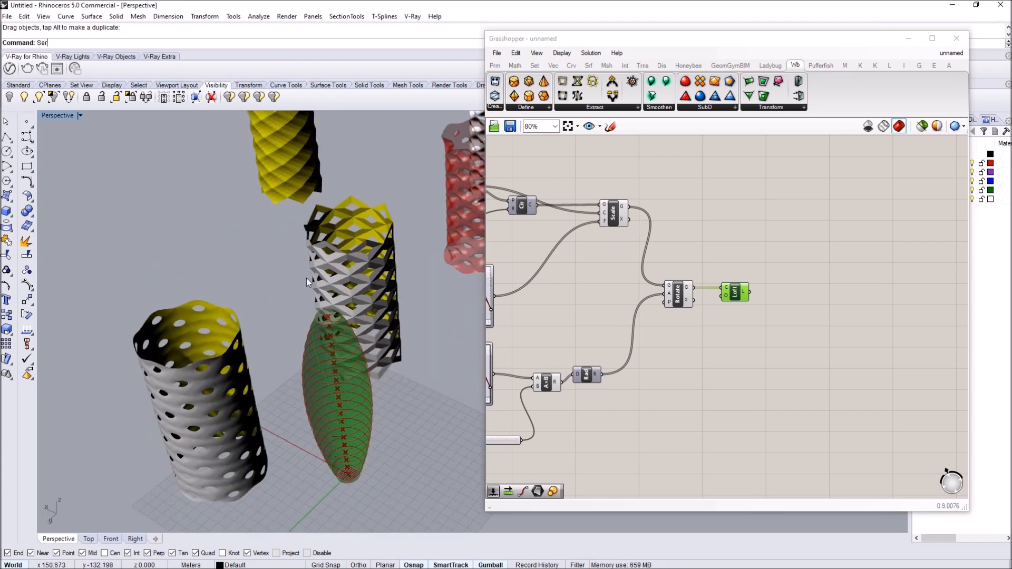
- Reshape the second Graph Mapper's Bezier curve so the rotation rises from a low start to a high end
scroll(580, 312, "down", 6)
scroll(587, 291, "up", 5)
scroll(588, 292, "down", 5)
right_click_drag(588, 292, 564, 258)
scroll(573, 334, "up", 9)
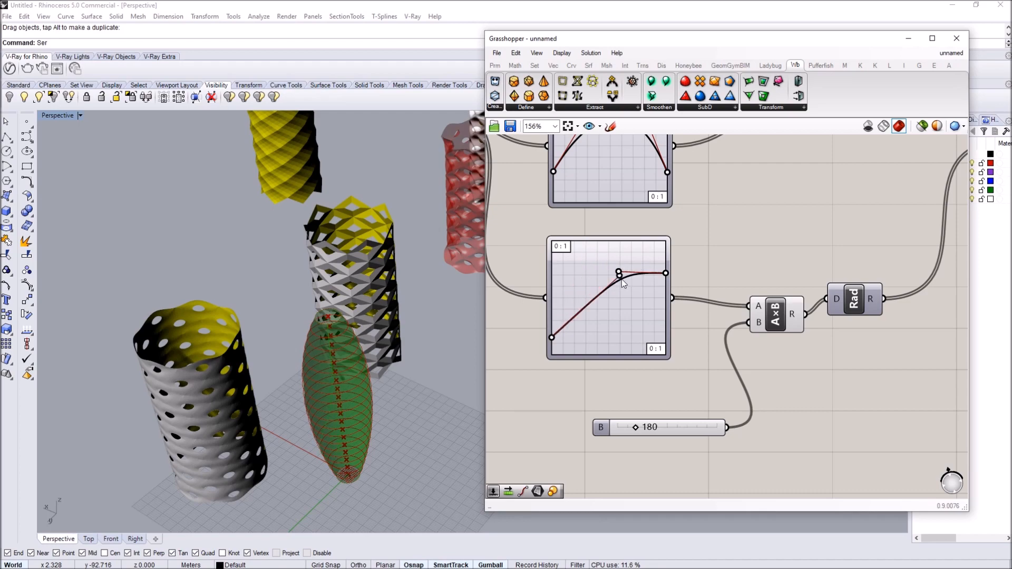
mouse_move(368, 362)
right_mouse_down()
mouse_move(375, 316)
mouse_move(386, 343)
mouse_move(364, 364)
right_mouse_up()
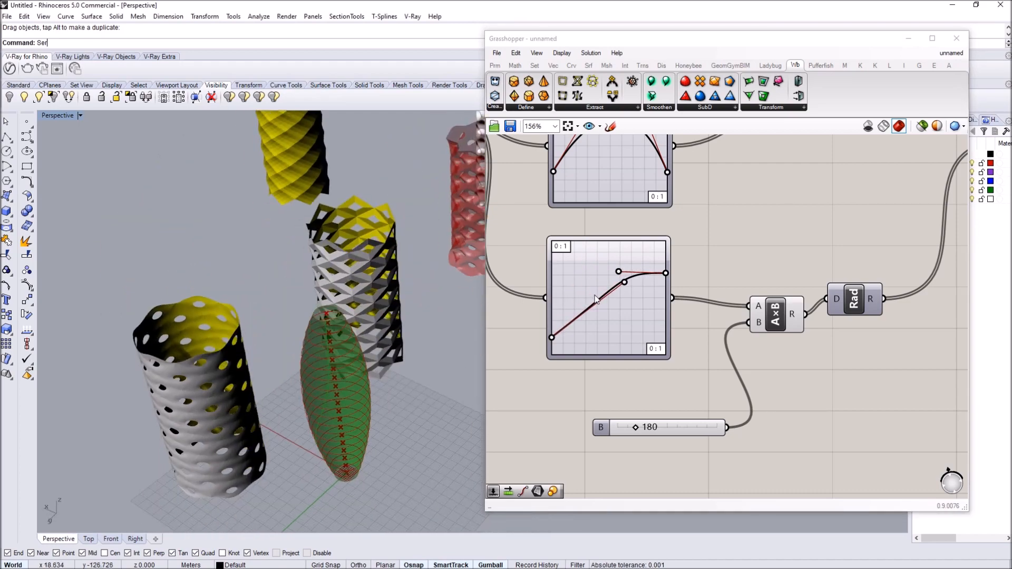
left_click_drag(617, 277, 581, 282)
right_click_drag(322, 391, 326, 364)
- Connect the Loft output to the Surface parameter of the diamond-panel definition and examine the panelled form
left_click(738, 236)
scroll(739, 236, "down", 6)
right_click_drag(769, 225, 565, 305)
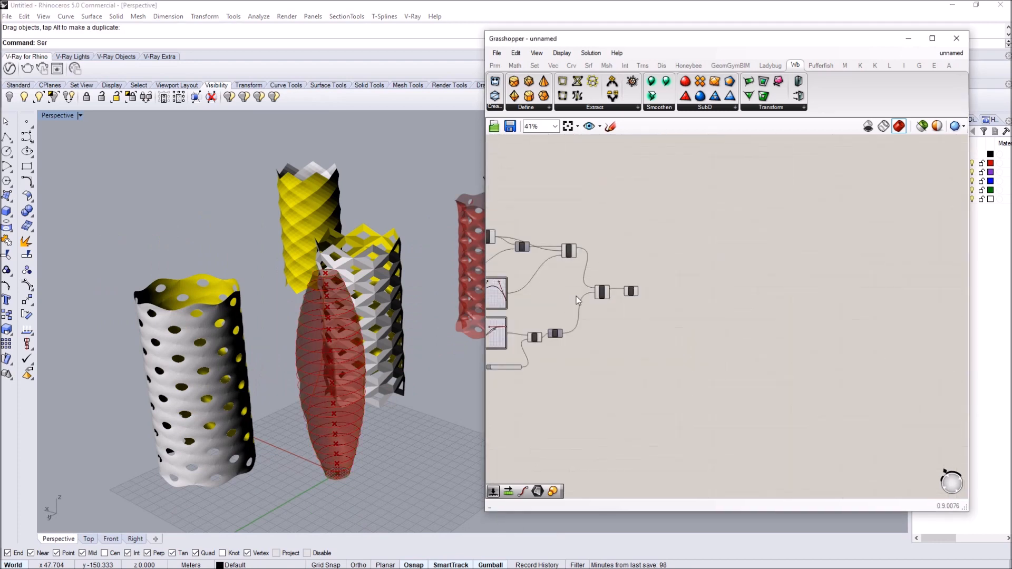
right_click_drag(543, 260, 605, 397)
scroll(685, 400, "down", 5)
scroll(701, 427, "up", 5)
scroll(719, 378, "up", 6)
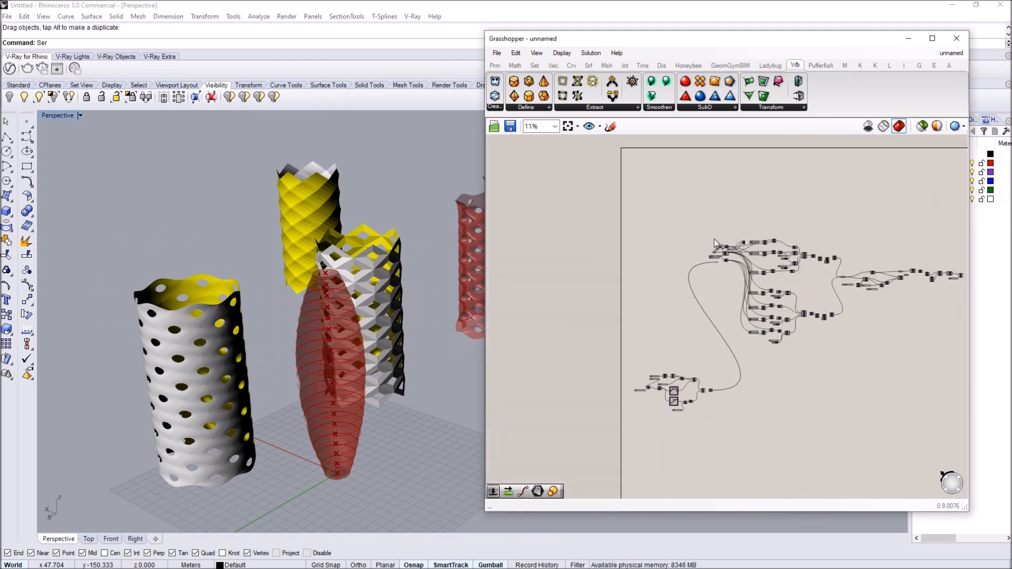
scroll(349, 406, "up", 6)
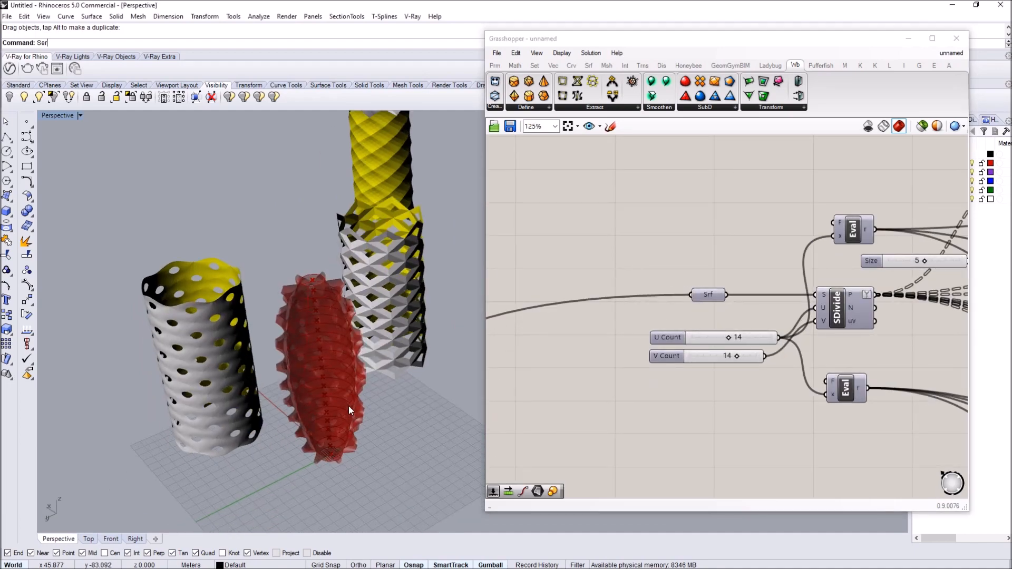
right_click_drag(332, 402, 301, 332)
scroll(313, 396, "down", 2)
right_click_drag(290, 232, 299, 250)
- Set the Amplitude slider to -7 and check the woven panels on the new form
scroll(631, 231, "down", 12)
scroll(611, 233, "up", 2)
right_click_drag(800, 283, 639, 251)
scroll(640, 251, "up", 10)
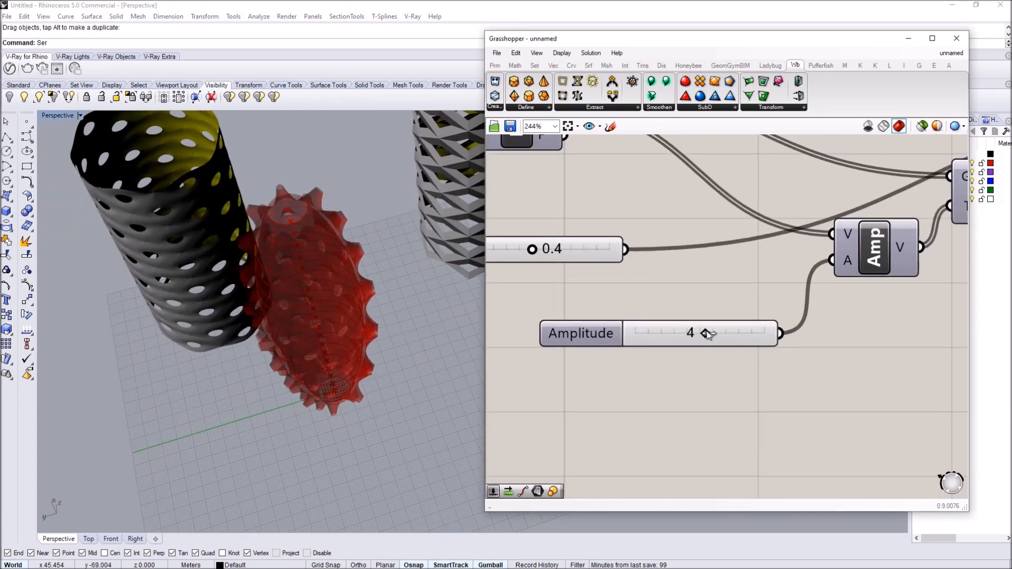
left_click_drag(706, 333, 698, 333)
right_click_drag(311, 331, 318, 275)
scroll(295, 403, "up", 4)
right_click_drag(323, 387, 333, 361)
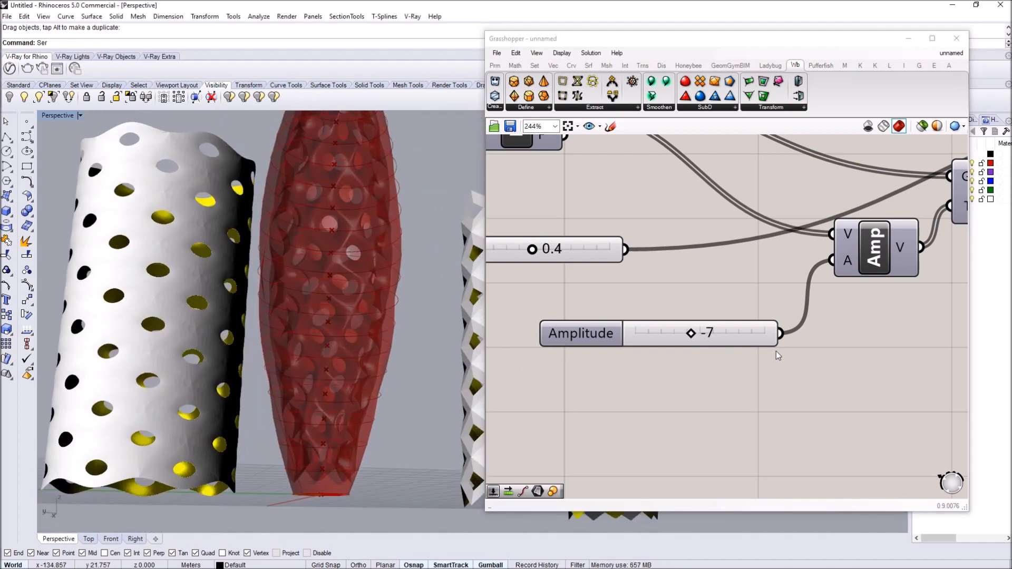
left_click_drag(696, 333, 692, 337)
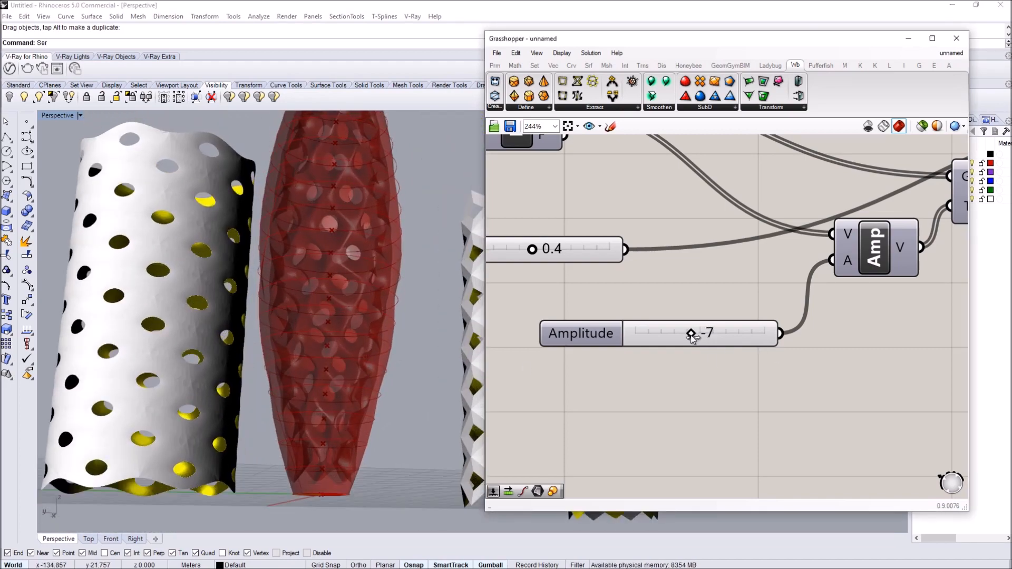
- Turn off the preview of all components that build the lofted base form
right_click_drag(657, 305, 720, 291)
scroll(719, 291, "down", 10)
right_click_drag(538, 371, 896, 221)
scroll(687, 415, "up", 4)
scroll(686, 403, "down", 6)
left_click_drag(592, 360, 698, 445)
left_click(588, 52)
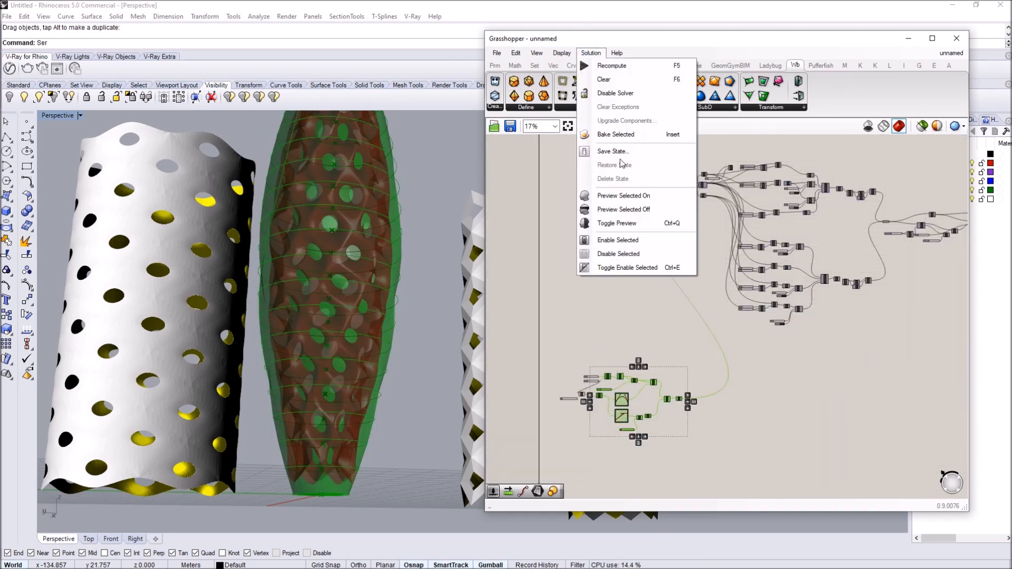
left_click(635, 215)
left_click(590, 242)
- Bake the smoothed mesh from the wbLoop component
right_click_drag(386, 280, 440, 266)
scroll(411, 300, "down", 4)
scroll(610, 276, "down", 5)
left_click(658, 273)
right_click(666, 274)
left_click(698, 336)
key("Return")
- Select the baked mesh, zoom to it and move it clear of the other forms
right_click_drag(467, 397, 366, 388)
right_click_drag(154, 393, 245, 355)
left_click(250, 354)
key("Return")
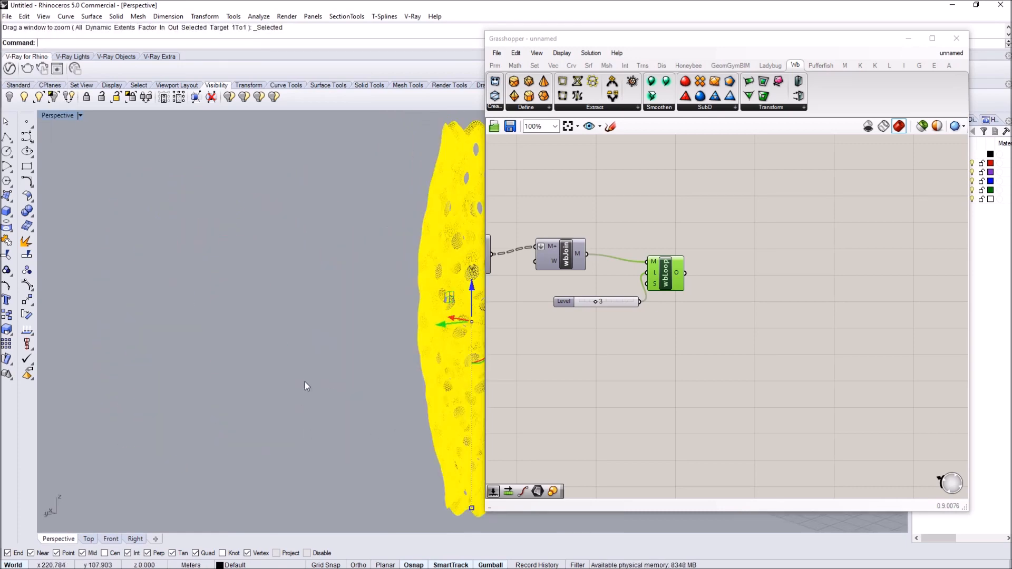
right_click_drag(312, 333, 289, 330)
scroll(333, 315, "down", 7)
- Set the Amplitude slider to -4
scroll(605, 211, "up", 10)
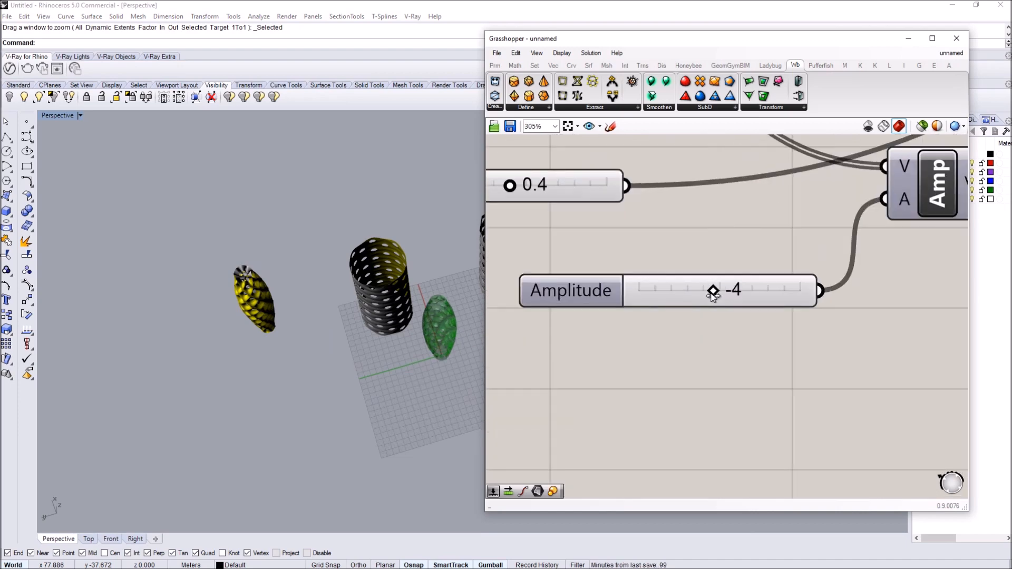
right_click_drag(475, 337, 439, 342, "shift")
right_click_drag(756, 246, 650, 210)
scroll(639, 245, "down", 7)
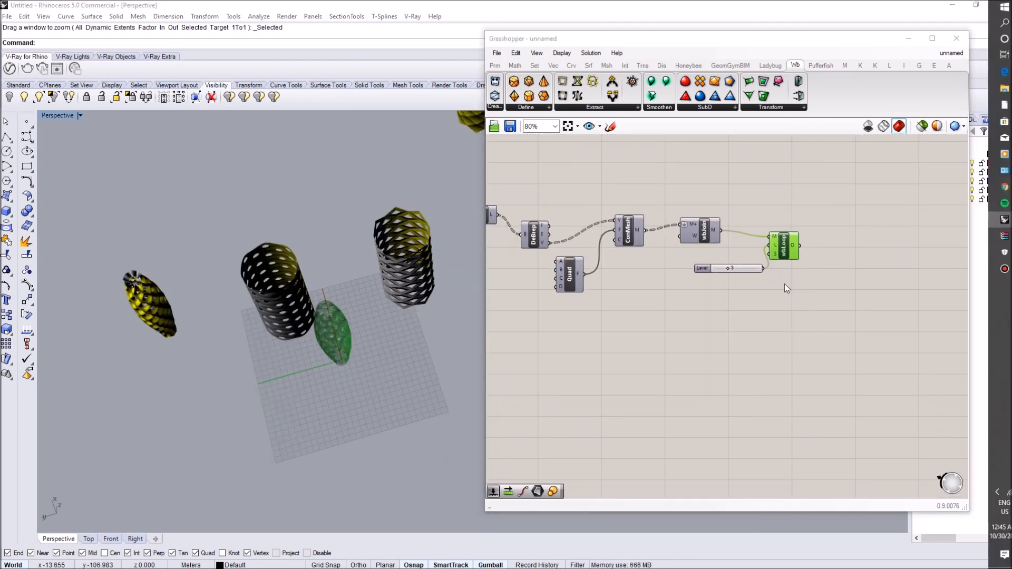
- Bake the wbLoop mesh of the -4 amplitude variant with the default attributes
scroll(771, 244, "up", 3)
right_click(796, 241)
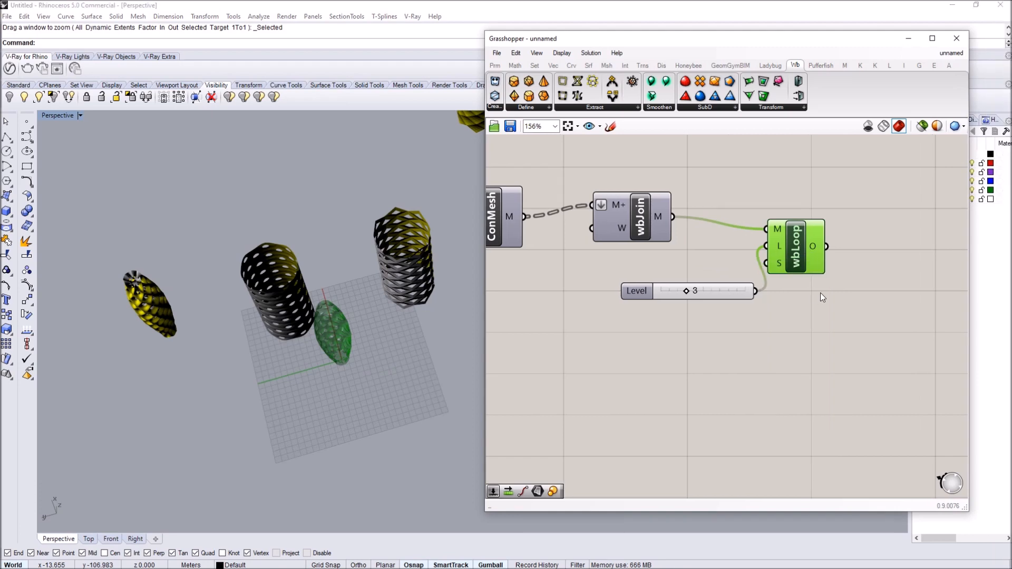
right_click(804, 255)
left_click(840, 310)
left_click(853, 407)
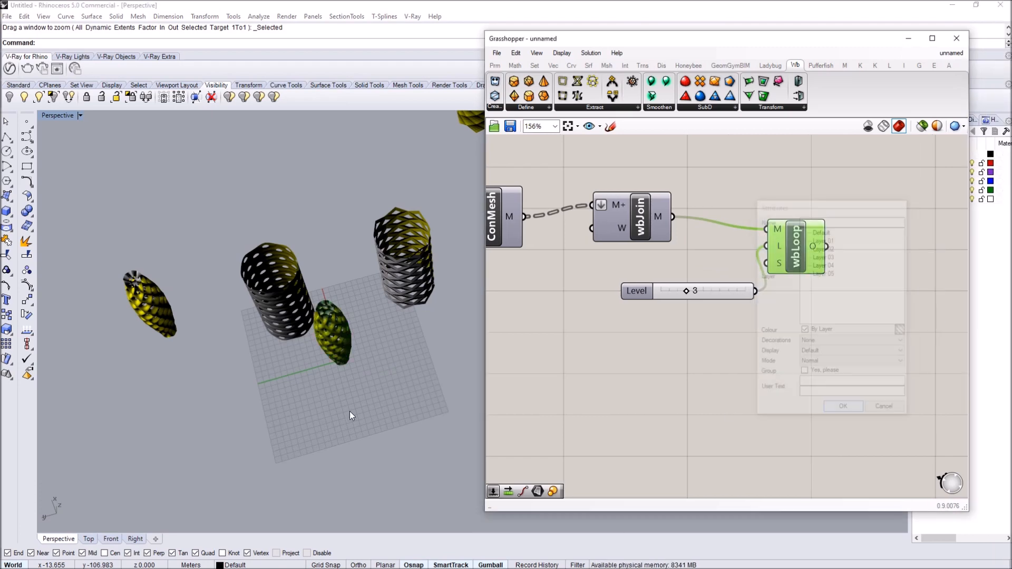
- Move the newly baked mesh out beside the first baked form and inspect it
right_click_drag(349, 410, 356, 327)
left_click_drag(356, 327, 293, 400)
scroll(276, 404, "up", 3)
right_click_drag(276, 403, 284, 334)
- Set the Amplitude slider to 10
scroll(606, 302, "down", 3)
right_click_drag(606, 301, 730, 285)
scroll(731, 286, "down", 2)
right_click_drag(501, 316, 724, 312)
scroll(675, 321, "up", 6)
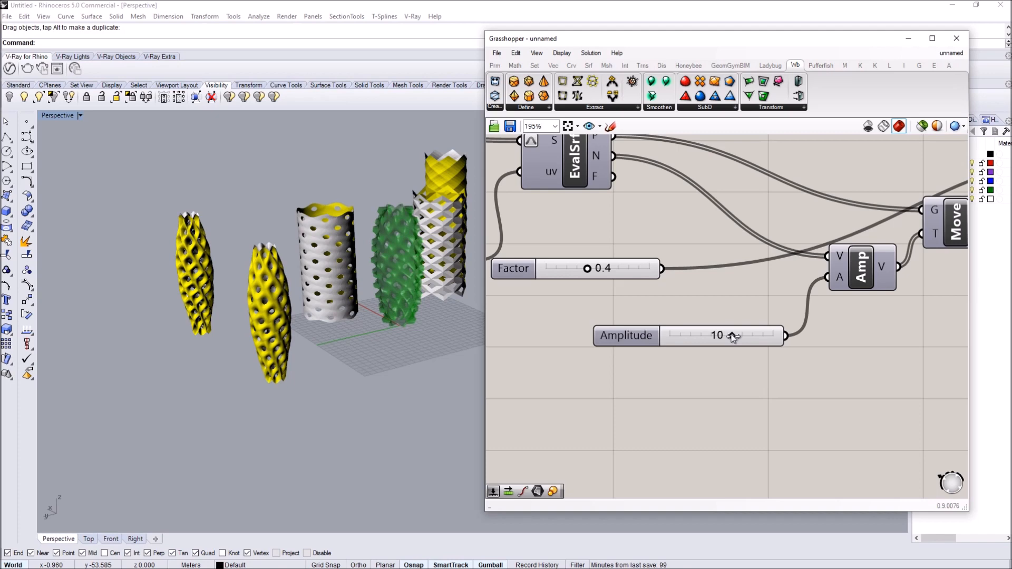
- Bake the wbLoop mesh of the amplitude 10 variant with the default attributes
scroll(677, 269, "down", 3)
right_click_drag(788, 266, 602, 268)
right_click_drag(704, 255, 601, 263)
scroll(600, 264, "down", 3)
right_click_drag(806, 224, 721, 220)
right_click(831, 225)
left_click(856, 267)
left_click(868, 380)
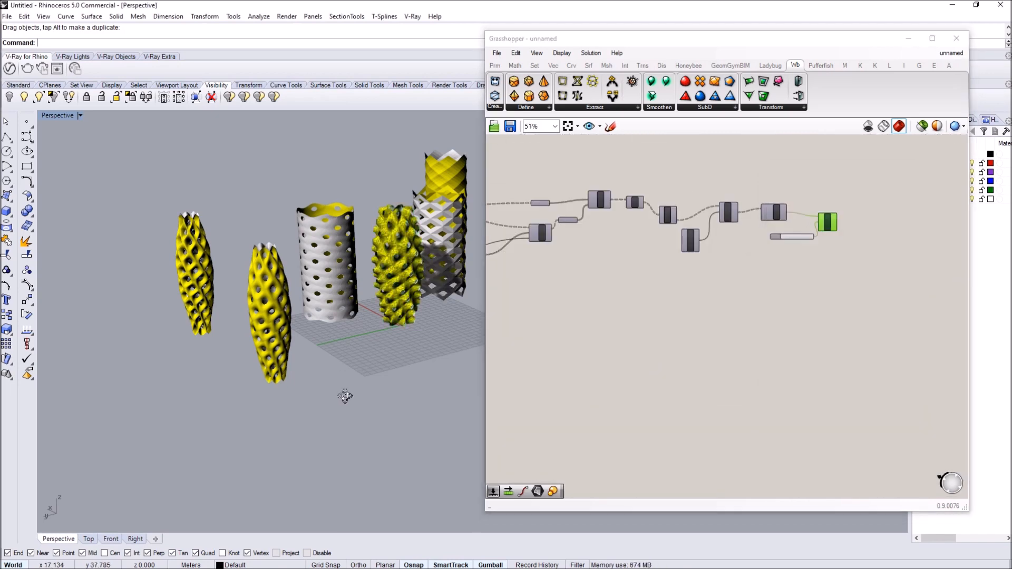
- Move the baked amplitude 10 mesh off the grid, out beside the other baked forms
right_click_drag(343, 378, 397, 347)
left_click_drag(397, 348, 227, 414)
left_click(252, 434)
- Examine the moved mesh's protruding openings and smoothed surface, both up close and as a whole form
right_click_drag(250, 411, 222, 172)
scroll(238, 270, "up", 5)
scroll(256, 270, "up", 6)
scroll(279, 267, "down", 7)
scroll(249, 143, "up", 8)
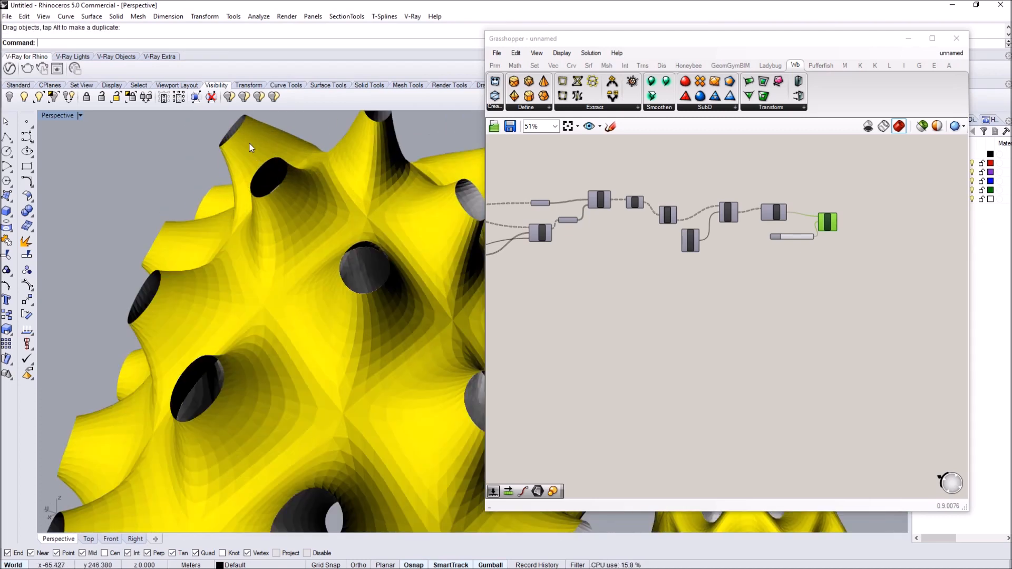
scroll(289, 185, "down", 4)
right_click_drag(289, 185, 278, 138)
scroll(278, 138, "up", 4)
scroll(317, 329, "down", 5)
right_click_drag(317, 329, 333, 304)
scroll(228, 235, "down", 5)
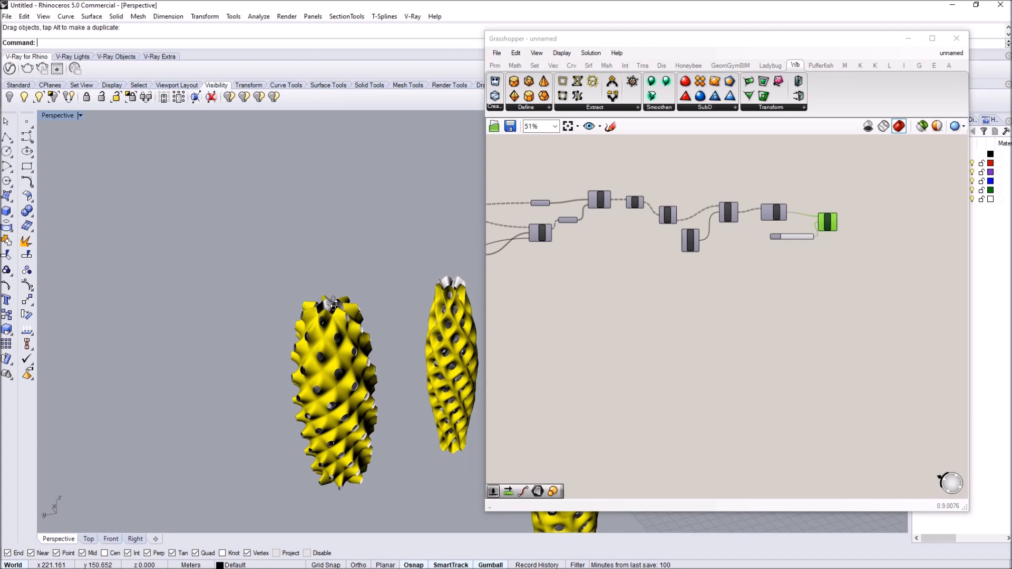
scroll(333, 304, "up", 6)
scroll(354, 253, "down", 5)
right_click_drag(315, 273, 213, 291)
scroll(233, 288, "up", 2)
scroll(200, 284, "up", 3)
- In the Graph Mapper driving the rotation, raise the curve's end point and pull its handle to the graph's upper-left corner
right_click_drag(590, 230, 694, 241)
scroll(694, 241, "down", 6)
right_click_drag(196, 295, 79, 296, "shift")
scroll(79, 296, "down", 4)
right_click_drag(383, 357, 380, 414)
scroll(359, 217, "up", 8)
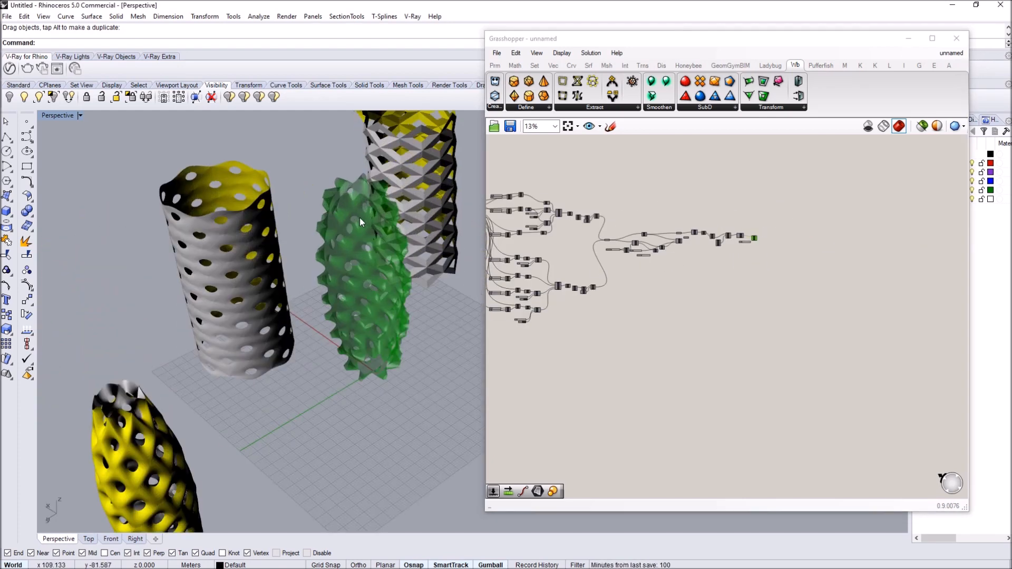
scroll(599, 332, "down", 4)
right_click_drag(599, 332, 728, 266)
scroll(654, 287, "up", 4)
scroll(654, 287, "up", 12)
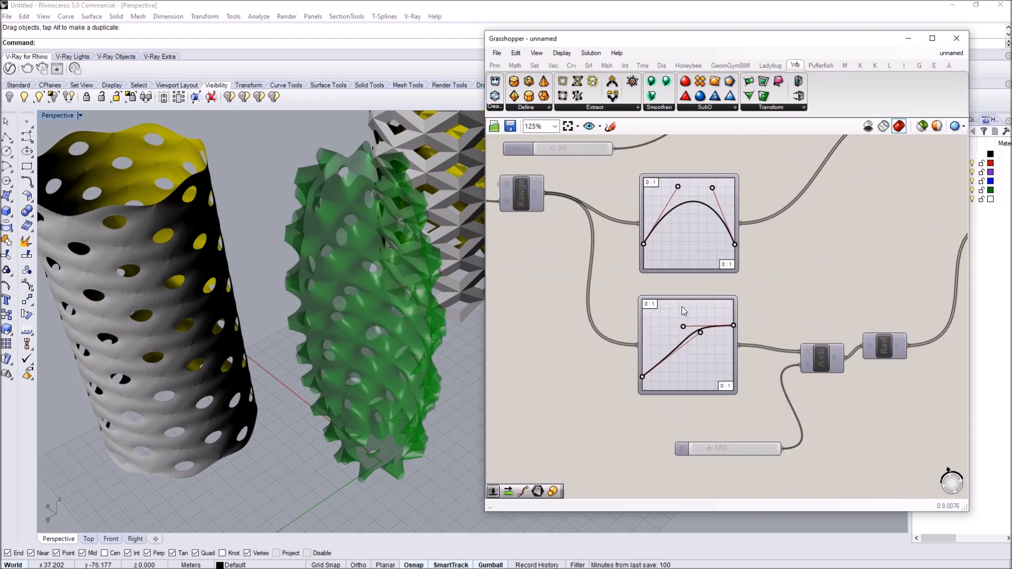
left_click_drag(667, 265, 654, 257)
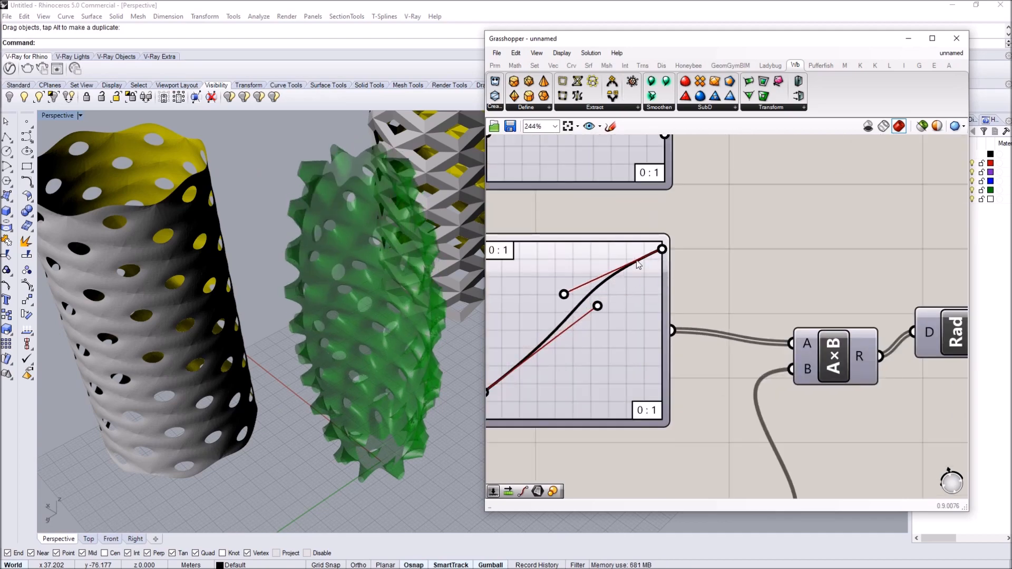
left_click_drag(563, 293, 351, 279)
right_click_drag(350, 280, 342, 253)
- Reposition the rotation graph's start handle toward the middle of the lower half, bending the curve into an S-shape
right_click_drag(388, 298, 391, 348)
right_click_drag(521, 260, 562, 266)
left_click_drag(654, 346, 511, 277)
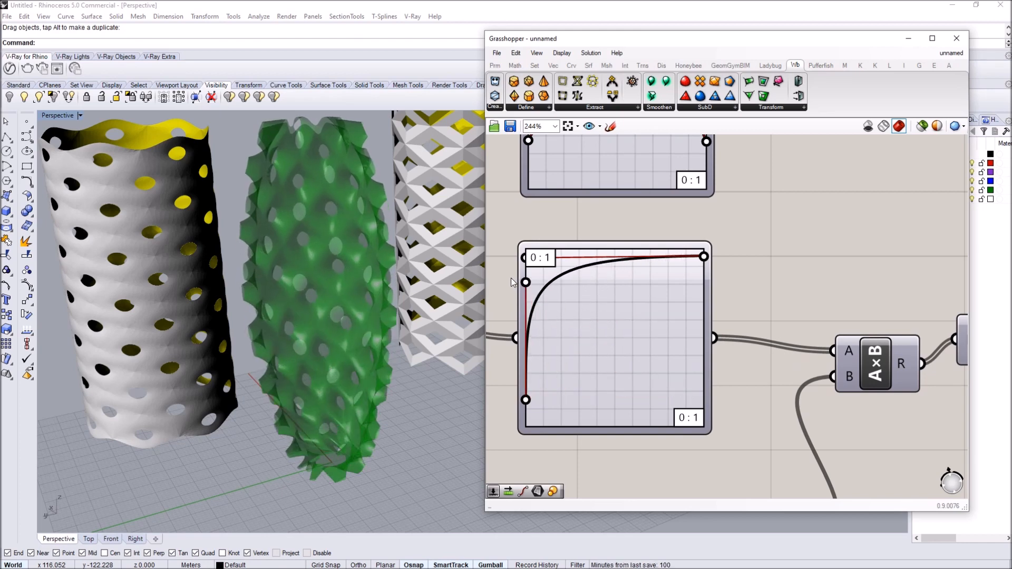
left_click_drag(531, 319, 631, 358)
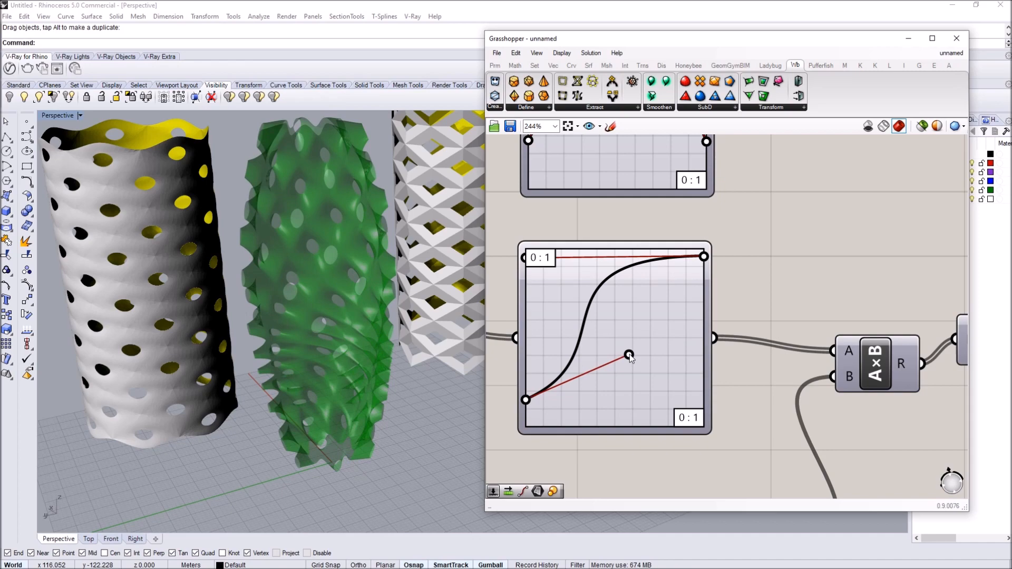
left_click(500, 349)
- Lower the Amplitude slider to flatten the relief of the woven panels
scroll(639, 236, "down", 10)
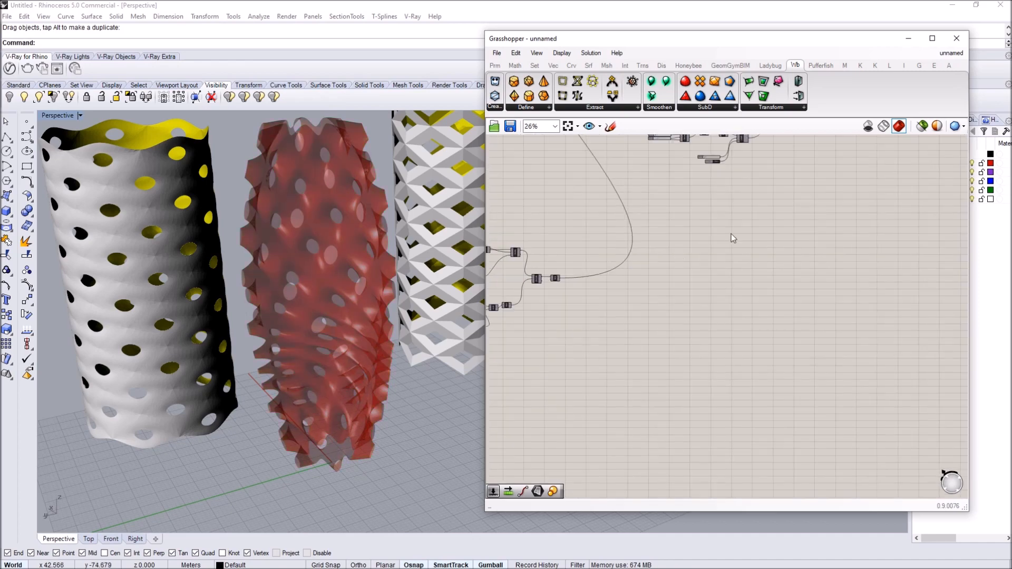
scroll(668, 206, "up", 4)
right_click_drag(667, 206, 602, 296)
scroll(650, 255, "down", 5)
right_click_drag(719, 312, 682, 377)
scroll(751, 277, "up", 9)
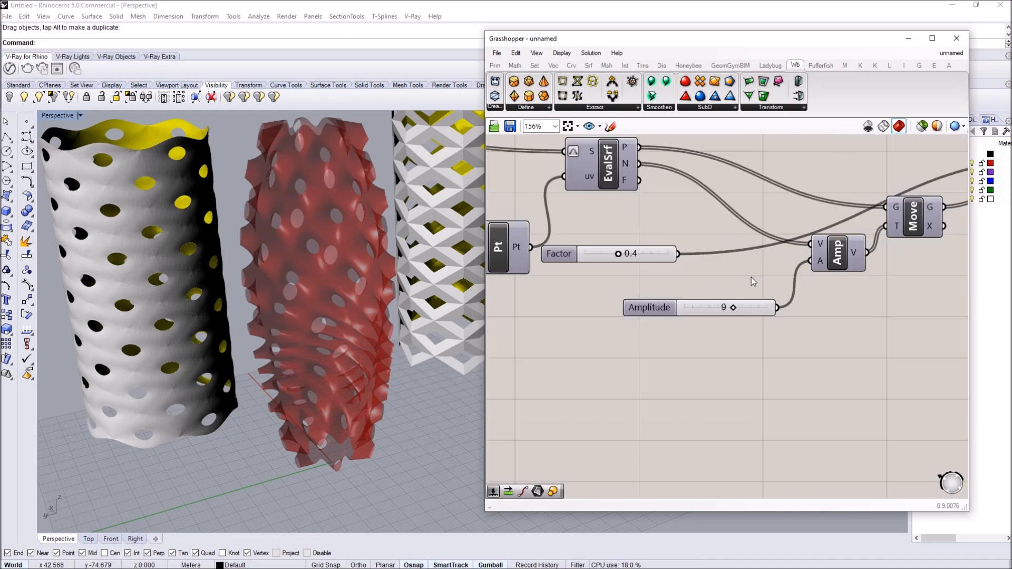
left_click_drag(687, 318, 678, 320)
- Reshape the Graph Mapper driving the circle scale so its curve starts high and falls toward the end, tapering the form upward
scroll(680, 307, "down", 5)
right_click_drag(558, 296, 785, 224)
scroll(764, 197, "down", 4)
scroll(609, 324, "up", 8)
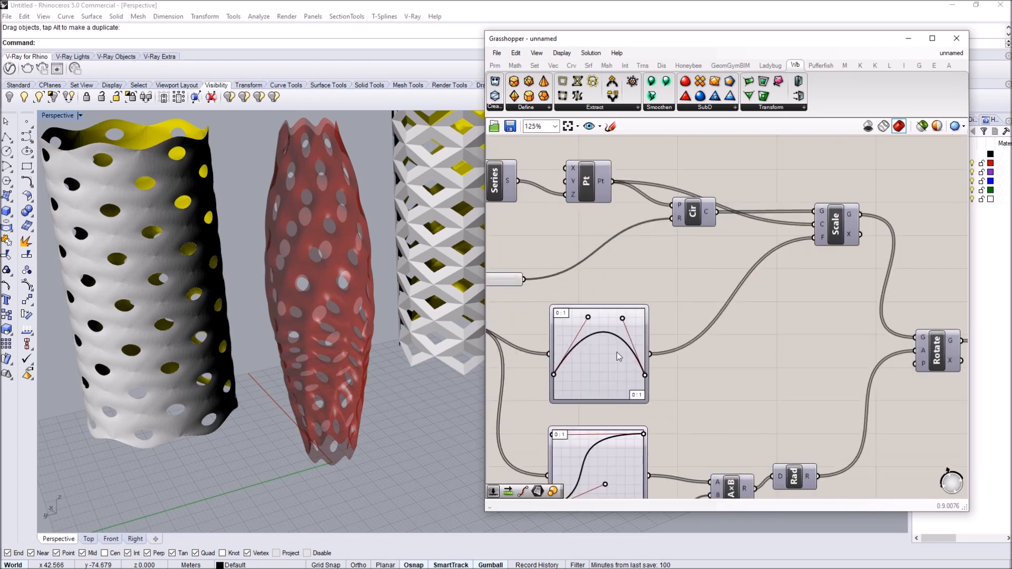
left_click_drag(648, 354, 652, 341)
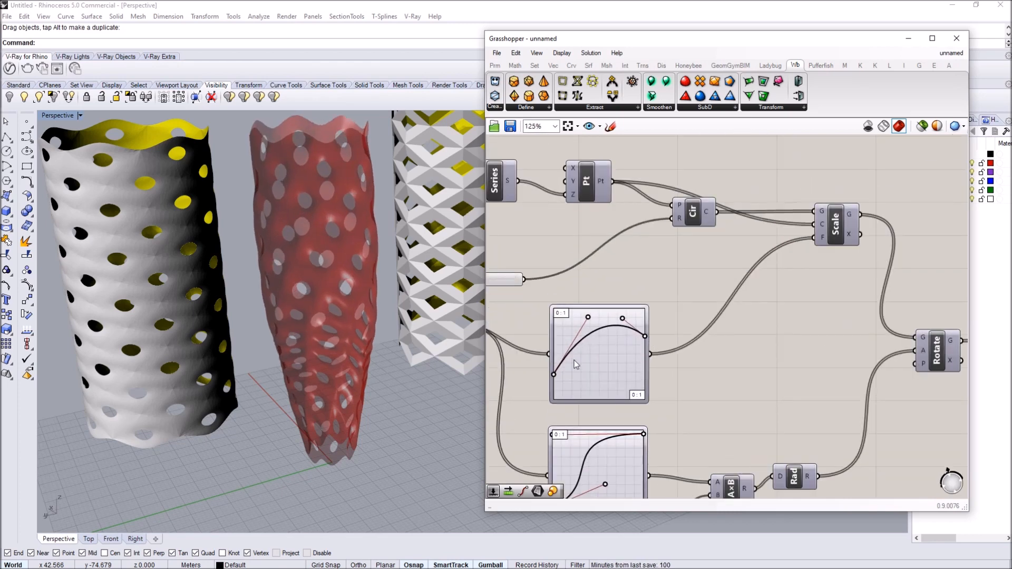
left_click_drag(560, 342, 562, 339)
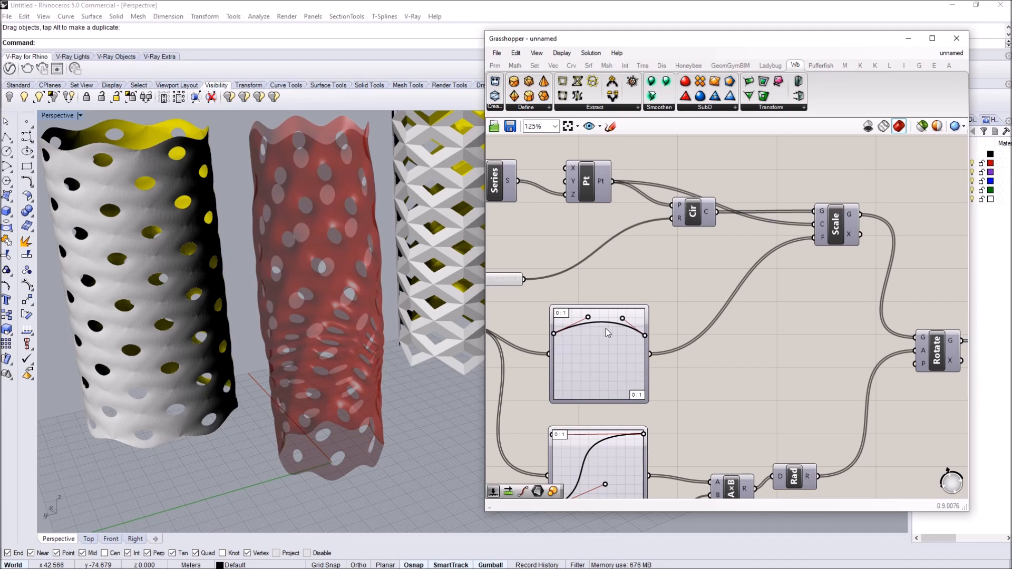
left_click_drag(645, 370, 603, 359)
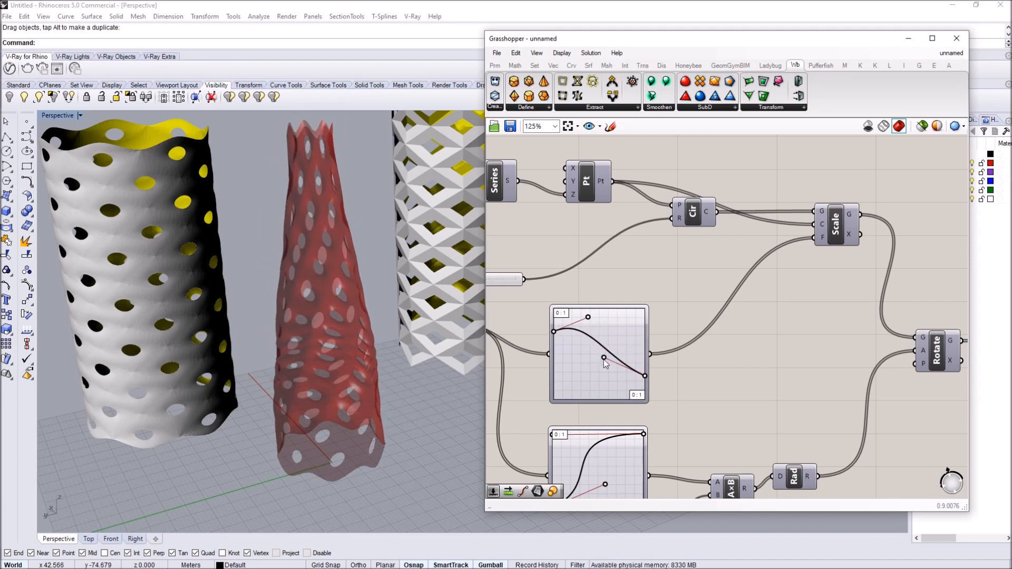
- Bake the wbLoop mesh of the tapered variant with the default attributes
scroll(600, 297, "down", 8)
right_click_drag(746, 274, 411, 377)
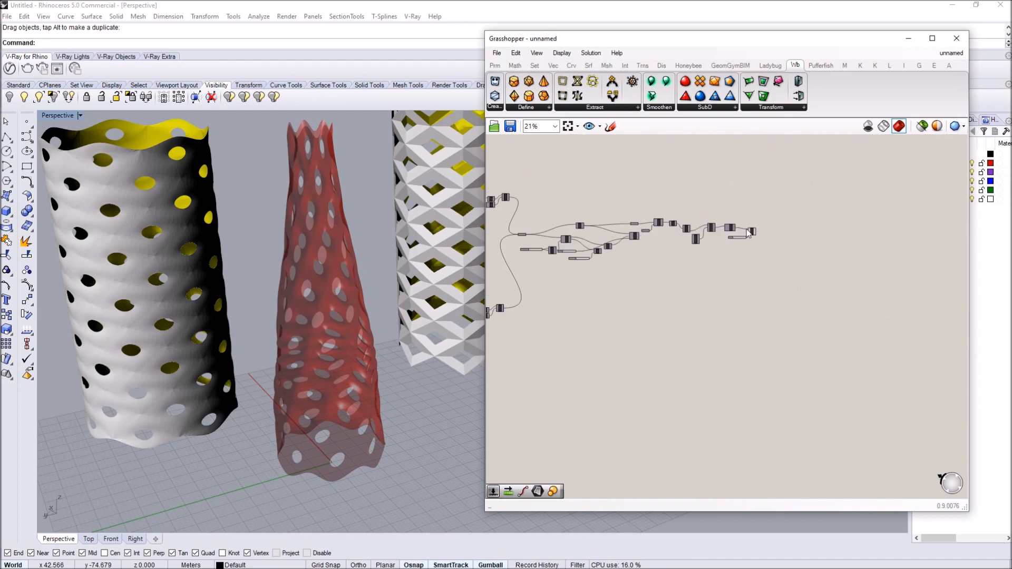
scroll(753, 232, "up", 6)
left_click(737, 241)
right_click(737, 241)
left_click(775, 299)
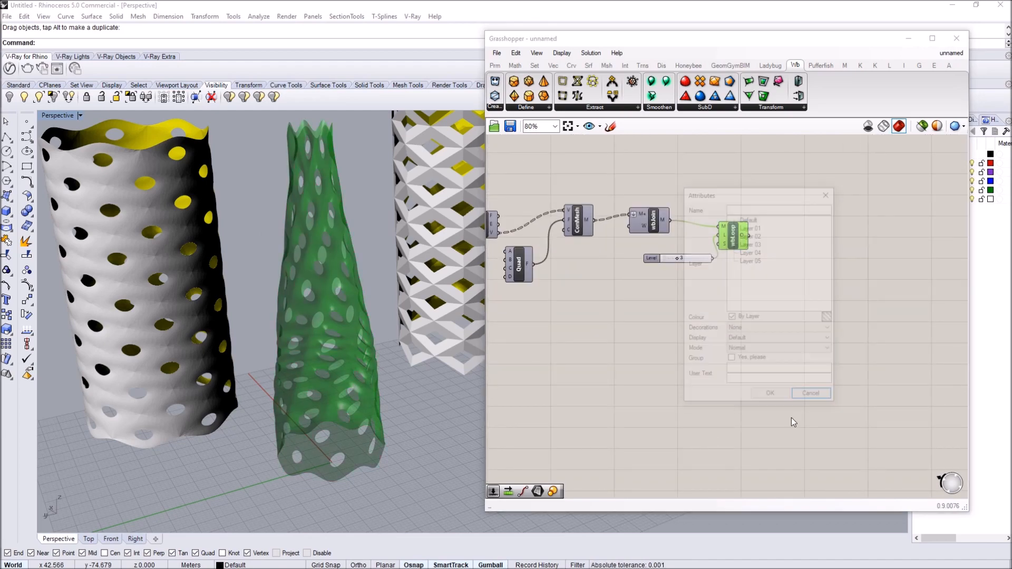
left_click(770, 397)
- Move the baked tapered mesh out beyond the other baked forms and zoom to the selected mesh
scroll(391, 374, "down", 5)
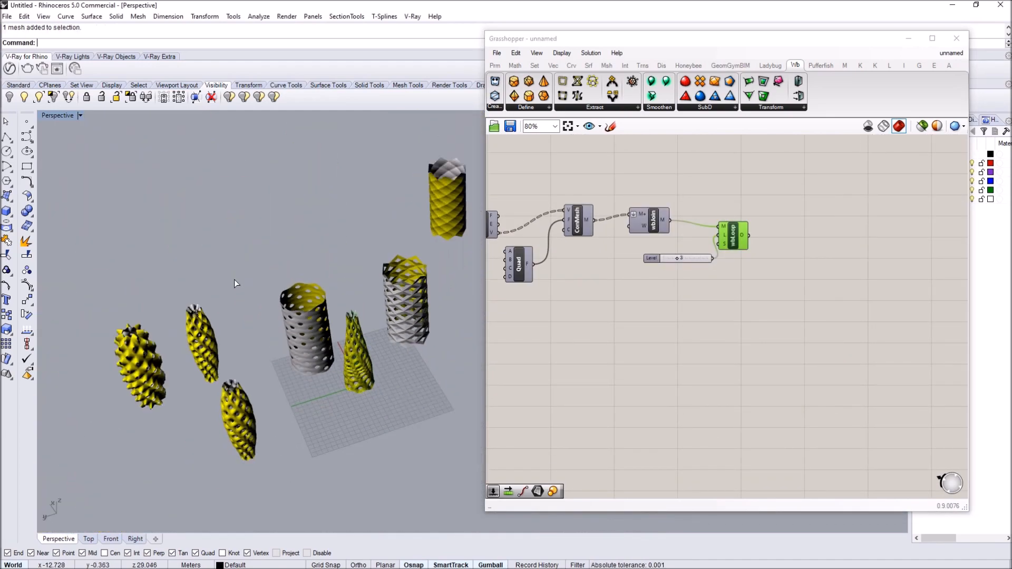
left_click(201, 252)
type("zs")
key("Return")
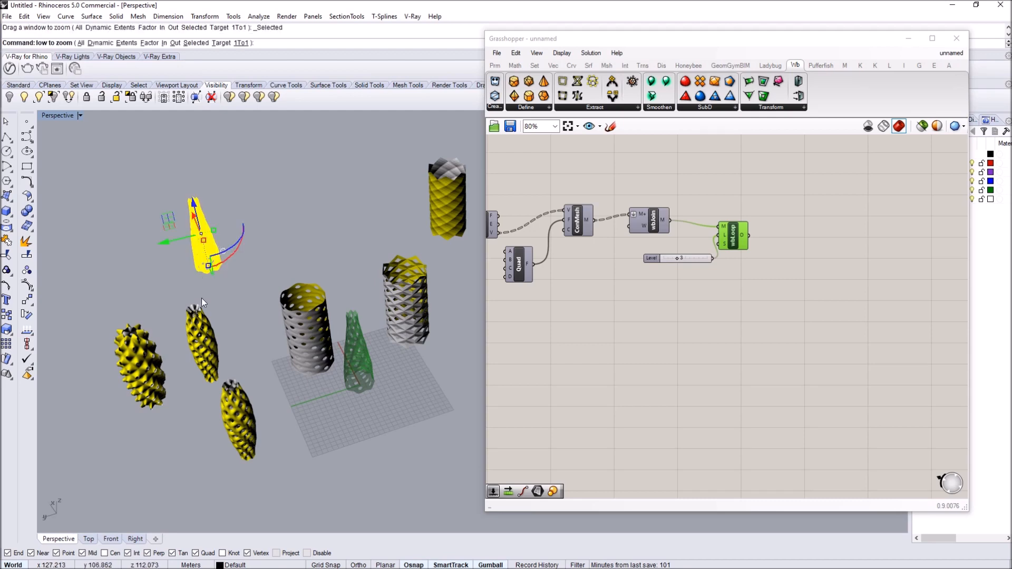
- Examine the baked tapered mesh and compare it with the other forms from several angles
right_click_drag(273, 390, 299, 285)
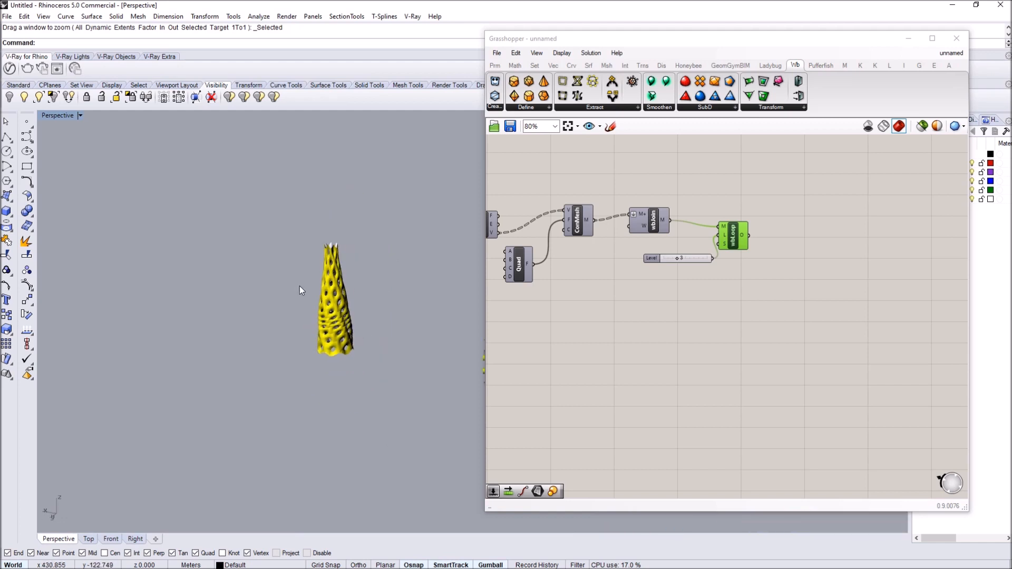
right_click_drag(327, 343, 324, 330)
right_click_drag(744, 311, 867, 306)
right_click_drag(340, 378, 55, 413)
right_click_drag(190, 326, 206, 381)
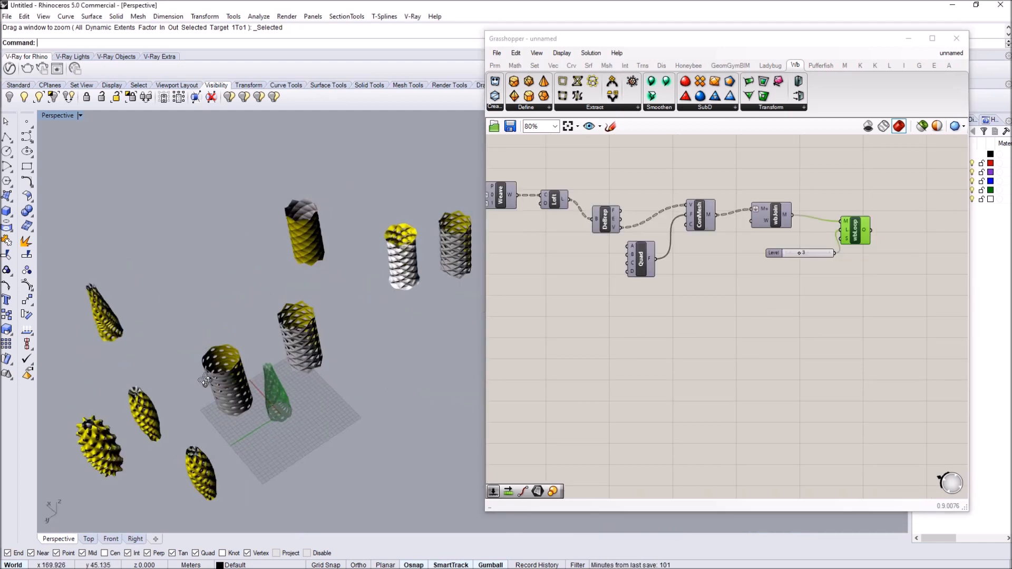
right_click_drag(366, 346, 342, 308)
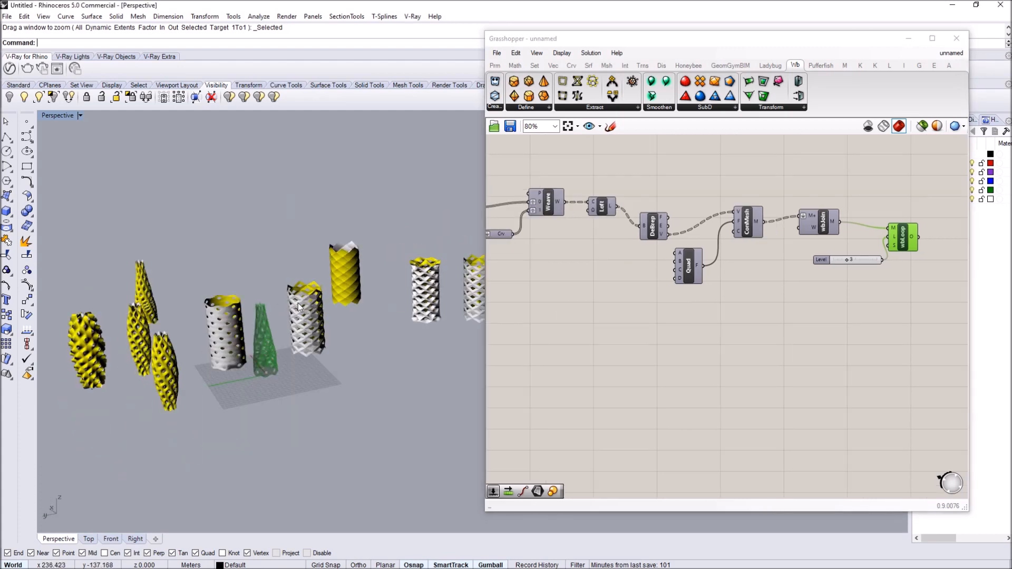
scroll(364, 332, "down", 5)
scroll(305, 340, "up", 4)
right_click_drag(306, 343, 283, 317)
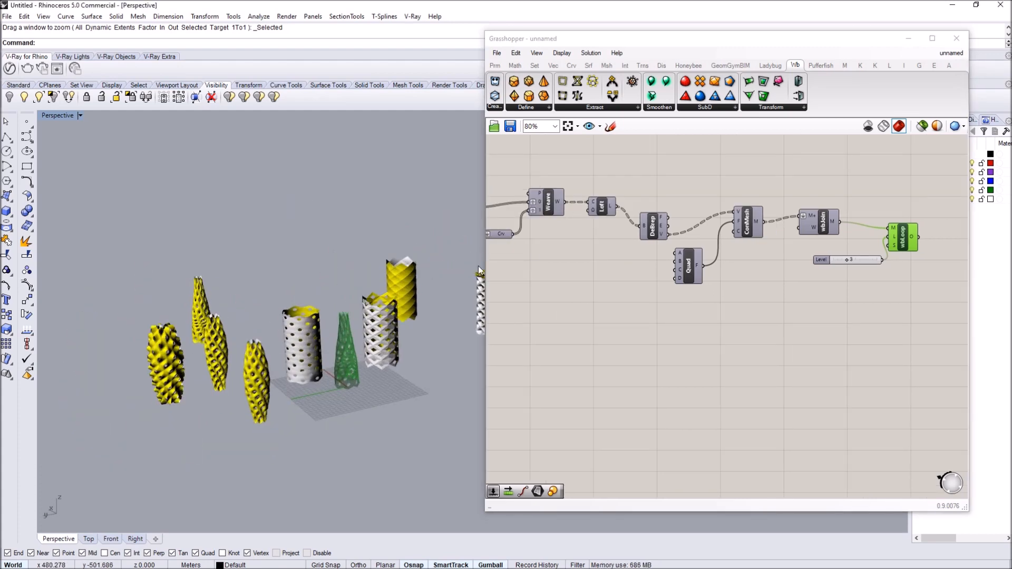
- Narrow the Grasshopper window to uncover more of the Perspective view and frame the row of baked forms
left_click_drag(483, 264, 545, 264)
right_click_drag(448, 334, 232, 291)
scroll(233, 293, "up", 4)
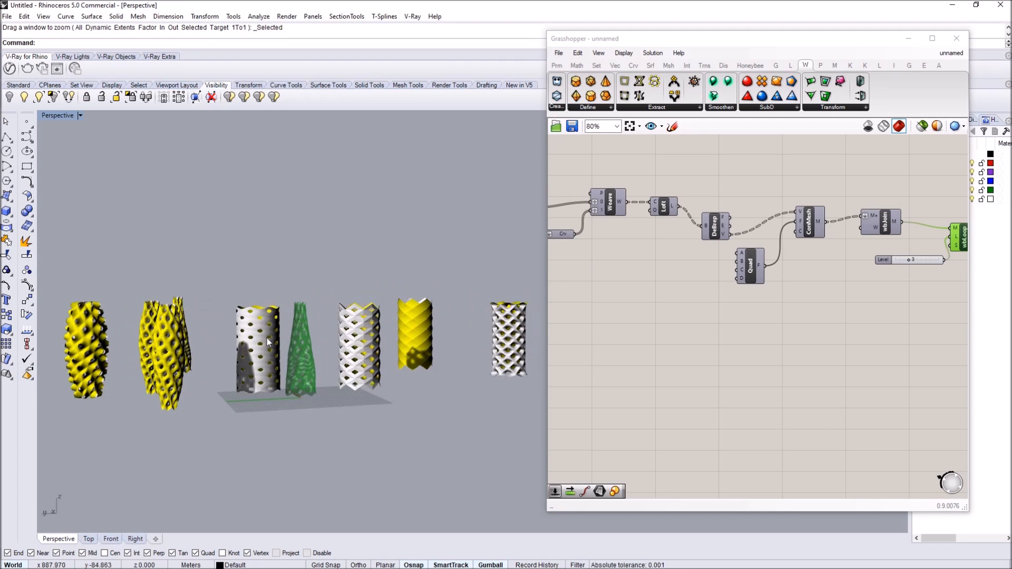
scroll(248, 342, "down", 4)
scroll(195, 362, "up", 5)
right_click_drag(242, 345, 222, 350)
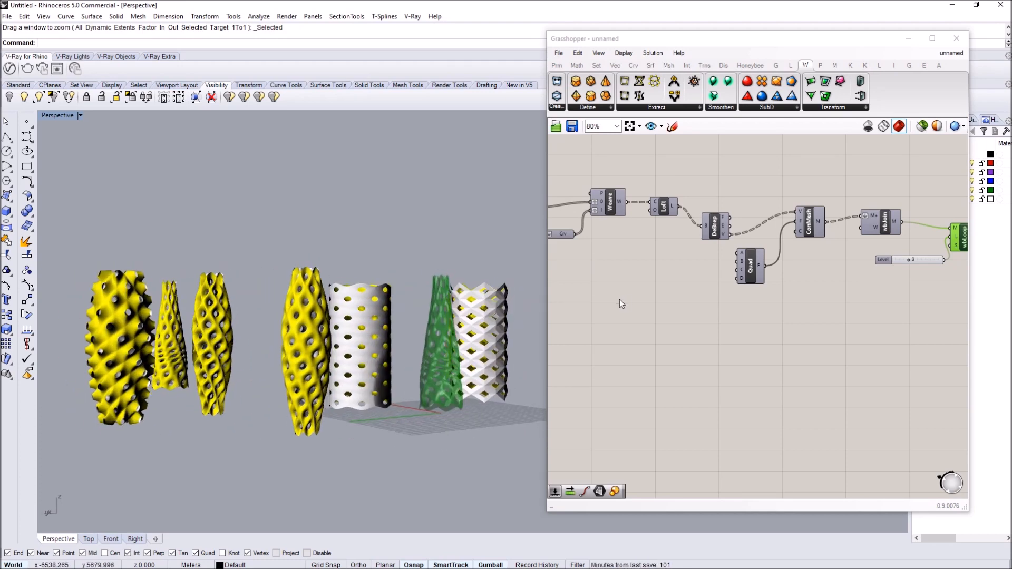
- Review the whole definition, from the Graph Mapper base to the final mesh components, alongside the baked forms
scroll(706, 268, "down", 6)
right_click_drag(649, 262, 767, 268)
left_click(730, 261)
scroll(832, 334, "down", 2)
right_click_drag(616, 302, 678, 257)
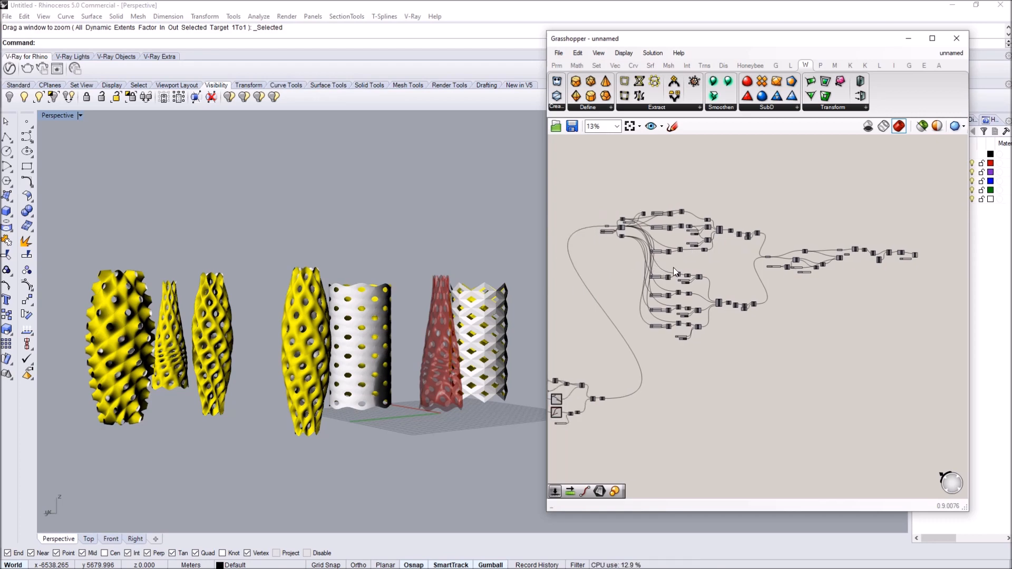
right_click_drag(601, 345, 678, 334)
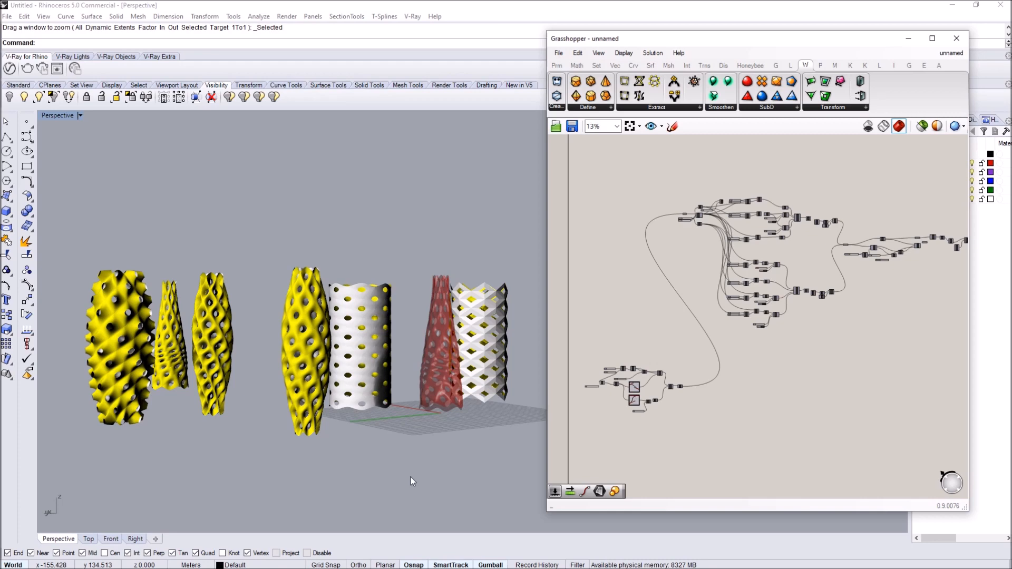
right_click_drag(377, 429, 356, 381)
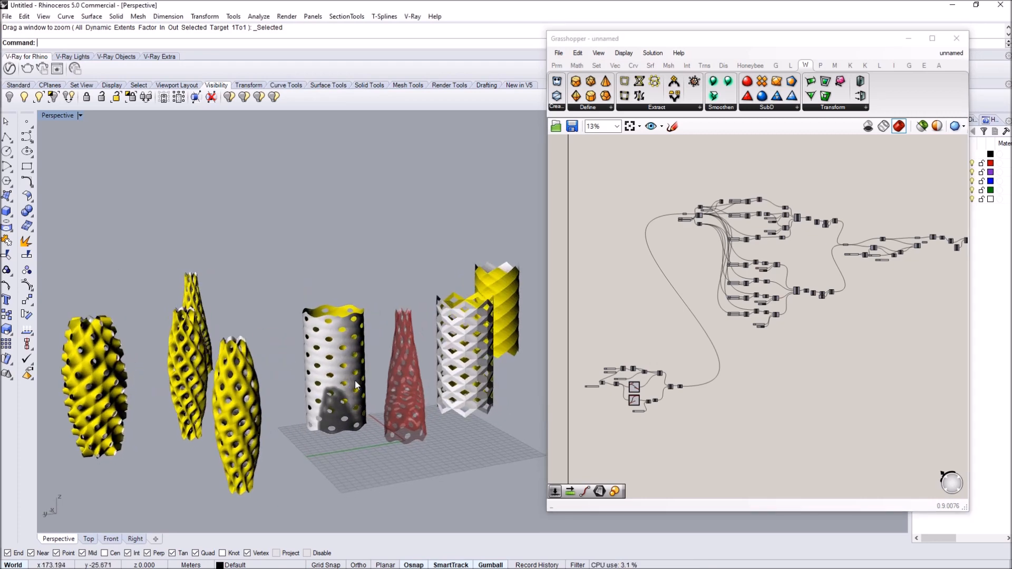